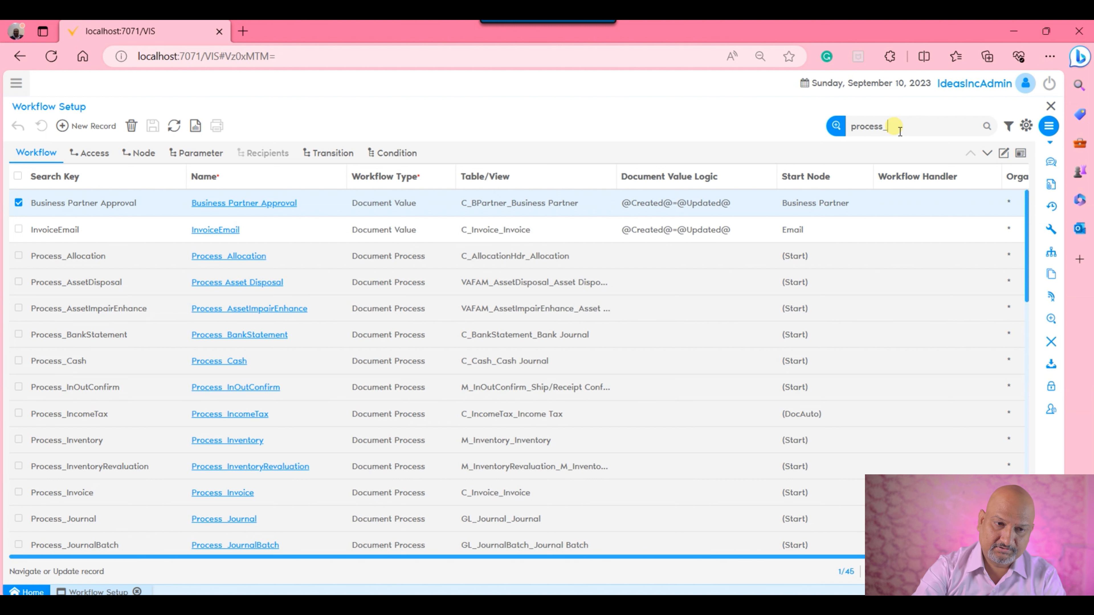
Step: Search the workflows for the Process_Order workflow and open its record
{"action": "type", "text": "rde"}
{"action": "key", "text": "Return"}
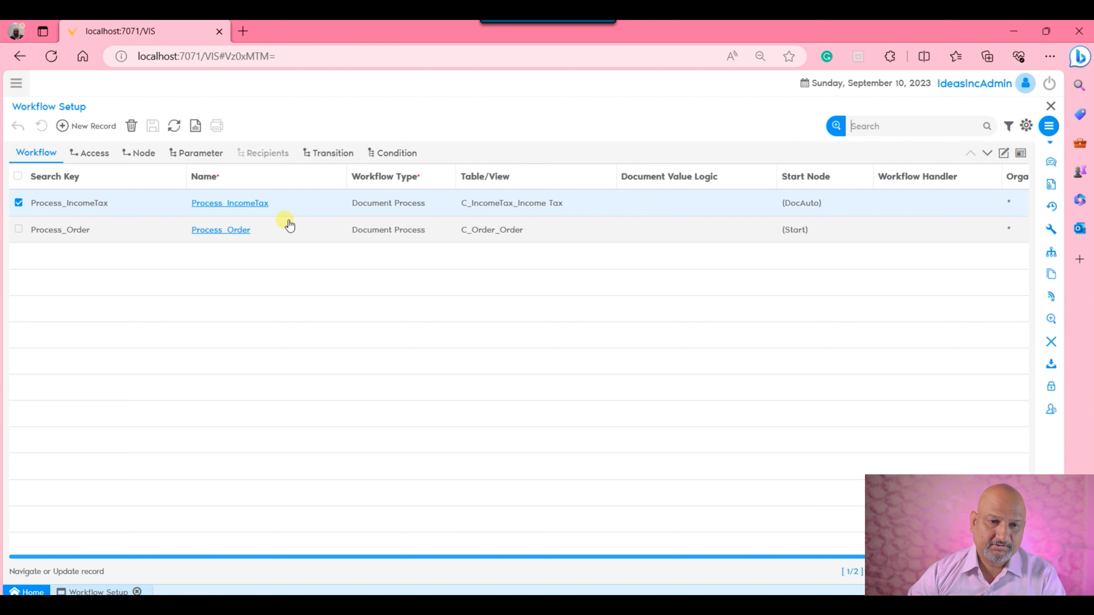
{"action": "left_click", "coordinate": [252, 232]}
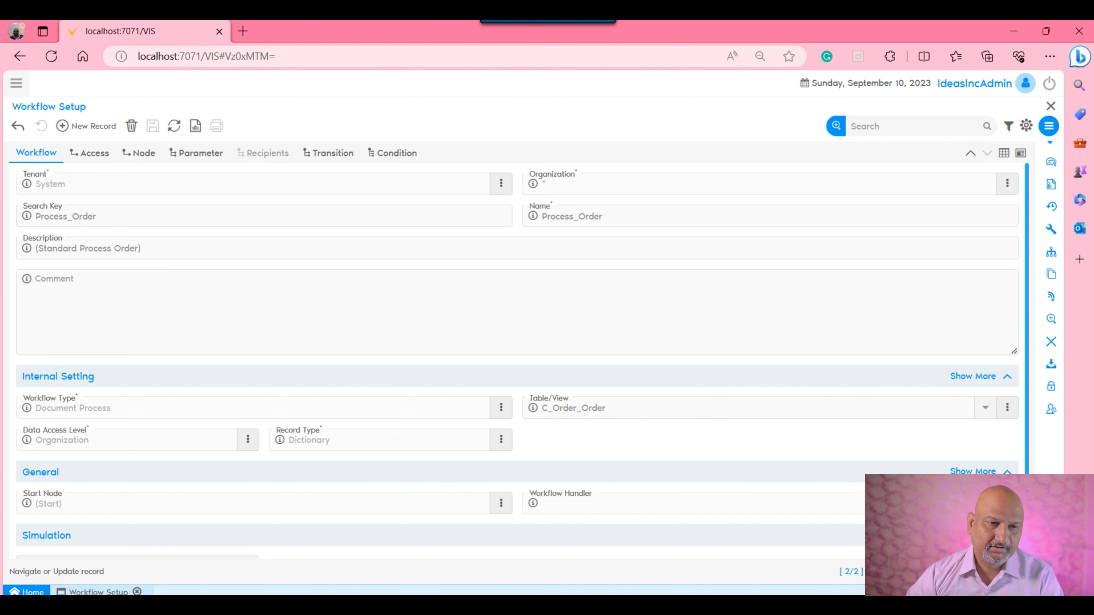
Step: Find the Sales Order window by searching for "sales or" and open it
{"action": "left_click", "coordinate": [16, 83]}
{"action": "type", "text": "s"}
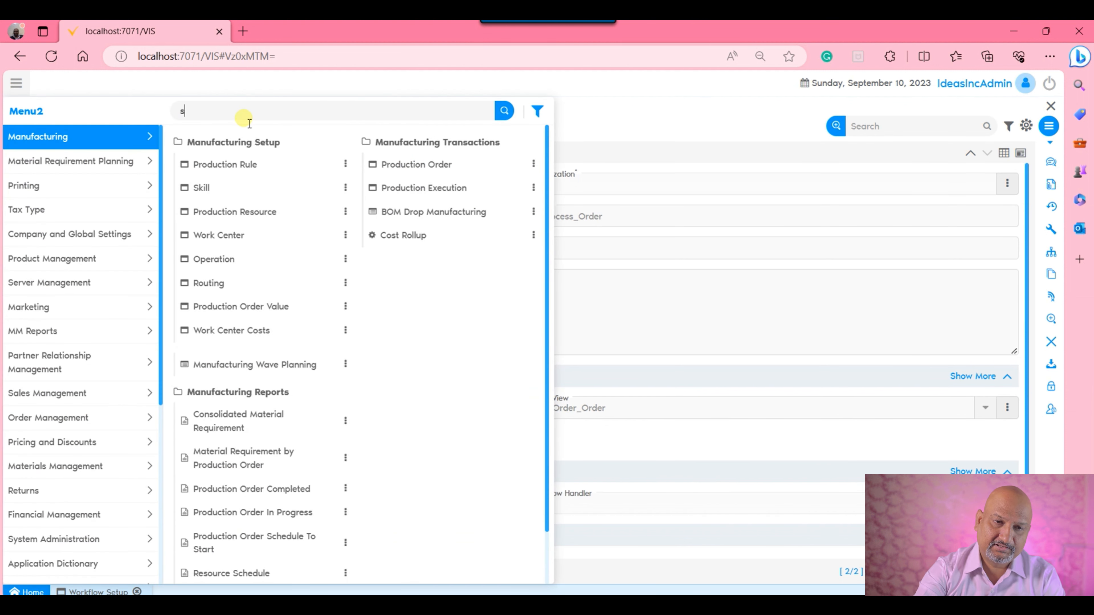
{"action": "type", "text": "ales or"}
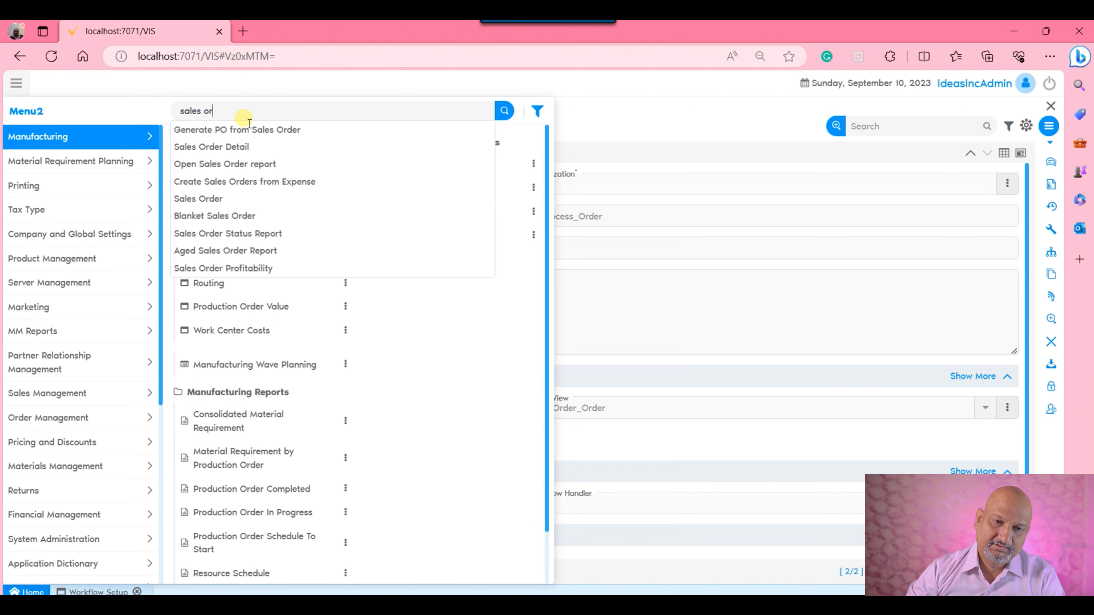
{"action": "left_click", "coordinate": [229, 205]}
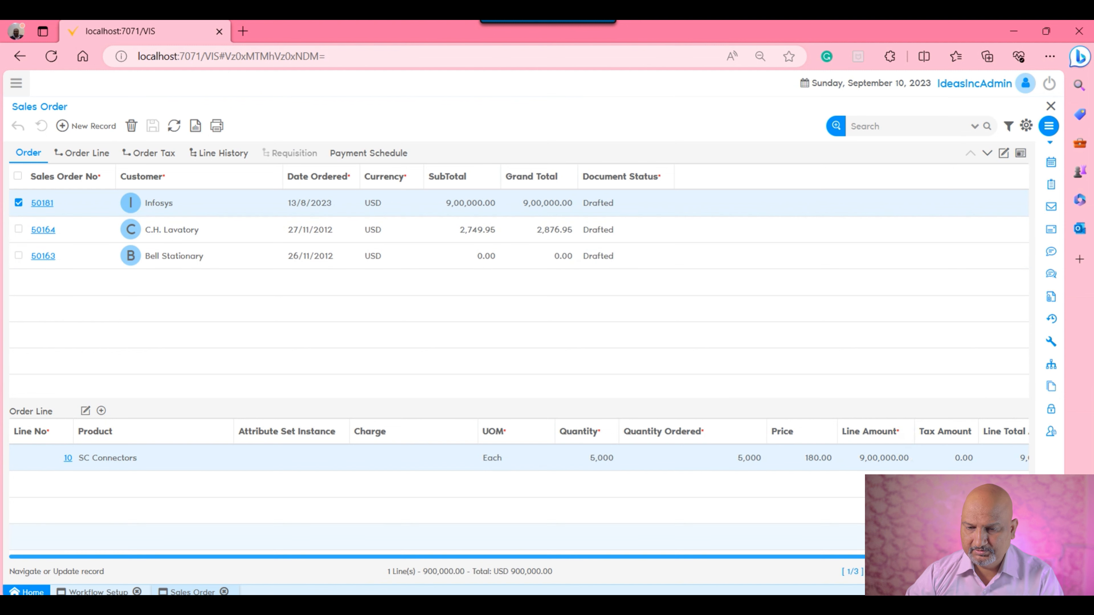
Step: Check the record info of the drafted Infosys sales order for its database table name, then close the info
{"action": "left_click", "coordinate": [851, 573]}
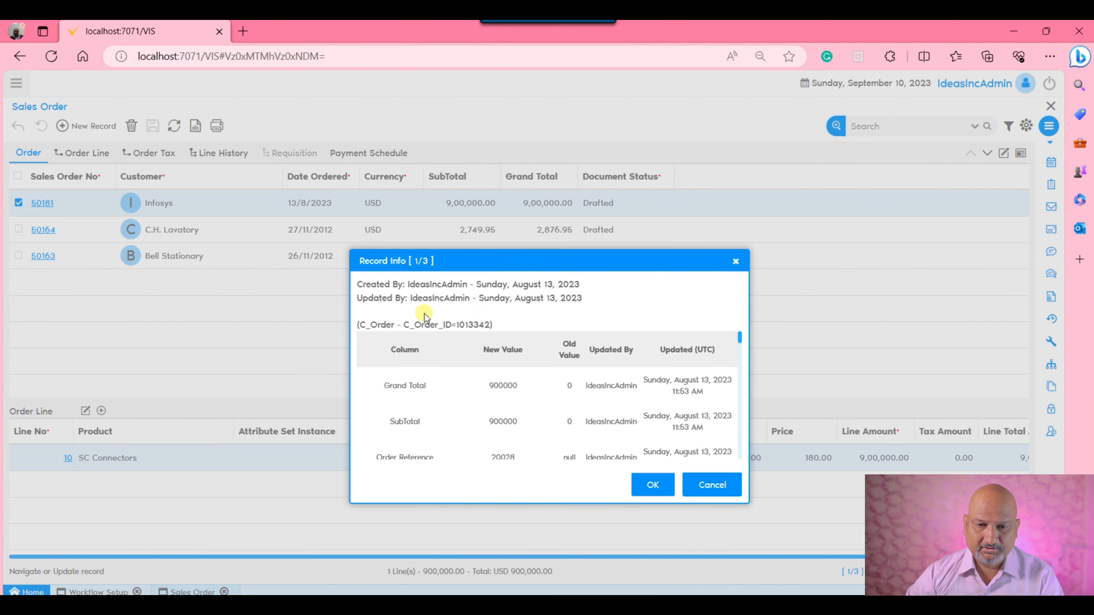
{"action": "double_click", "coordinate": [378, 326]}
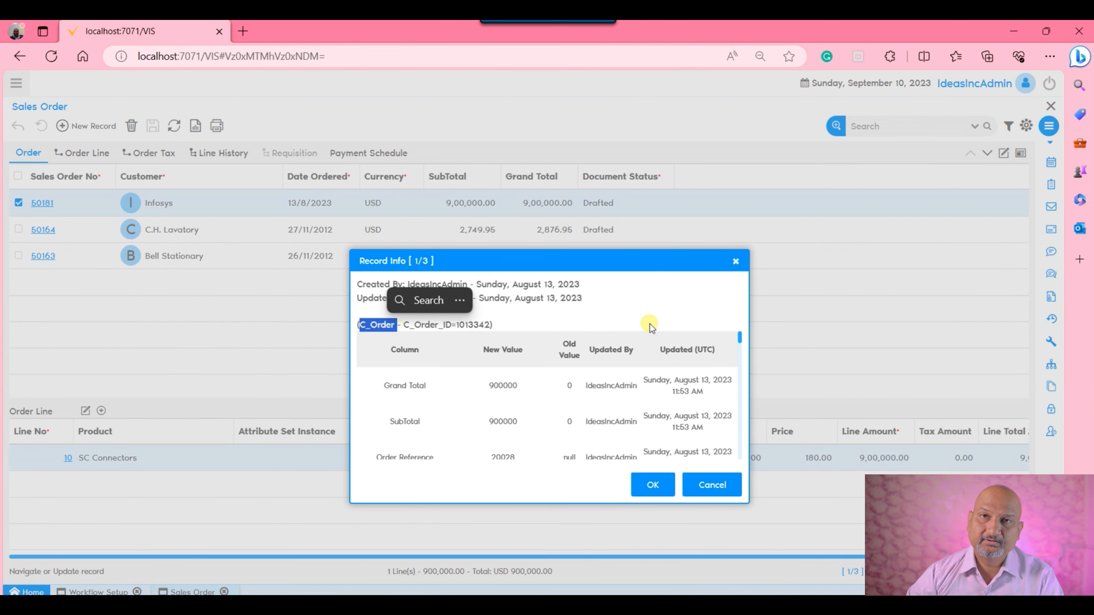
{"action": "left_click", "coordinate": [735, 261]}
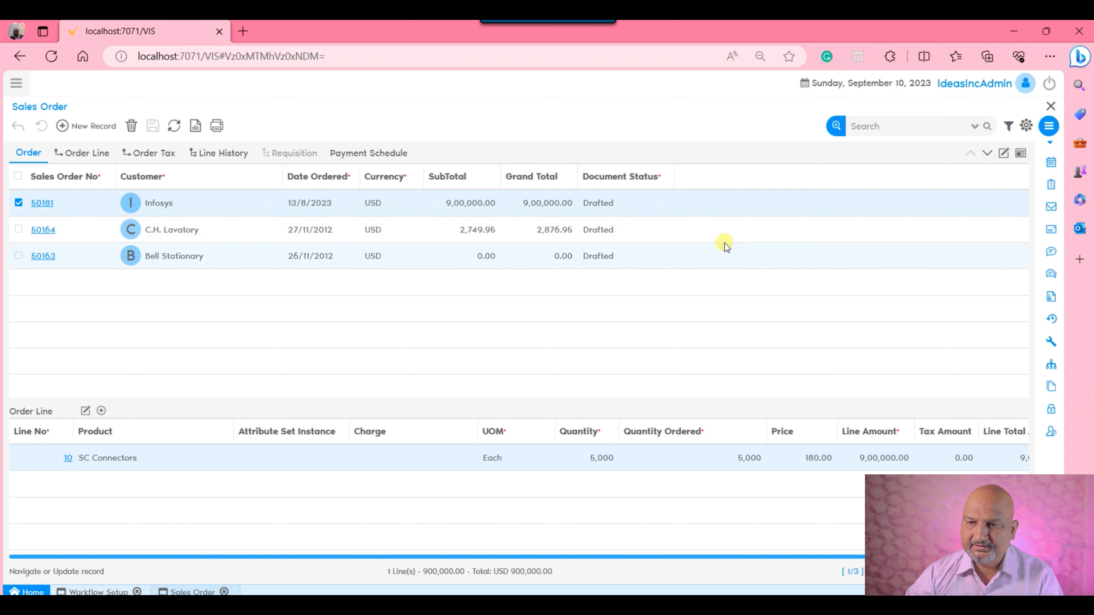
Step: Open a new InPrivate browser window and load the localhost:7071 login page
{"action": "left_click", "coordinate": [1049, 56]}
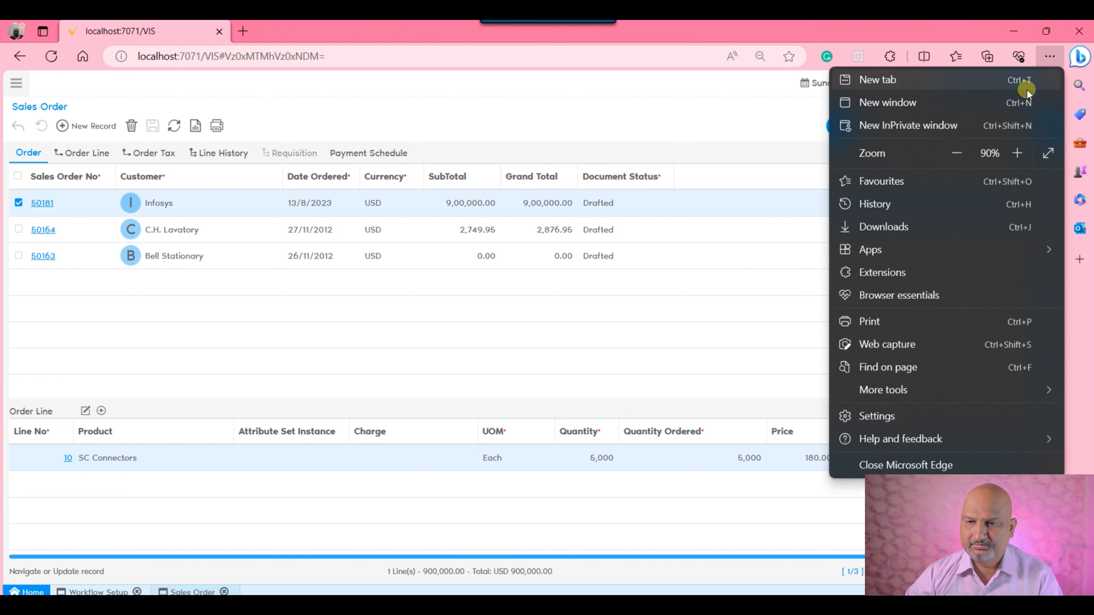
{"action": "left_click", "coordinate": [947, 123]}
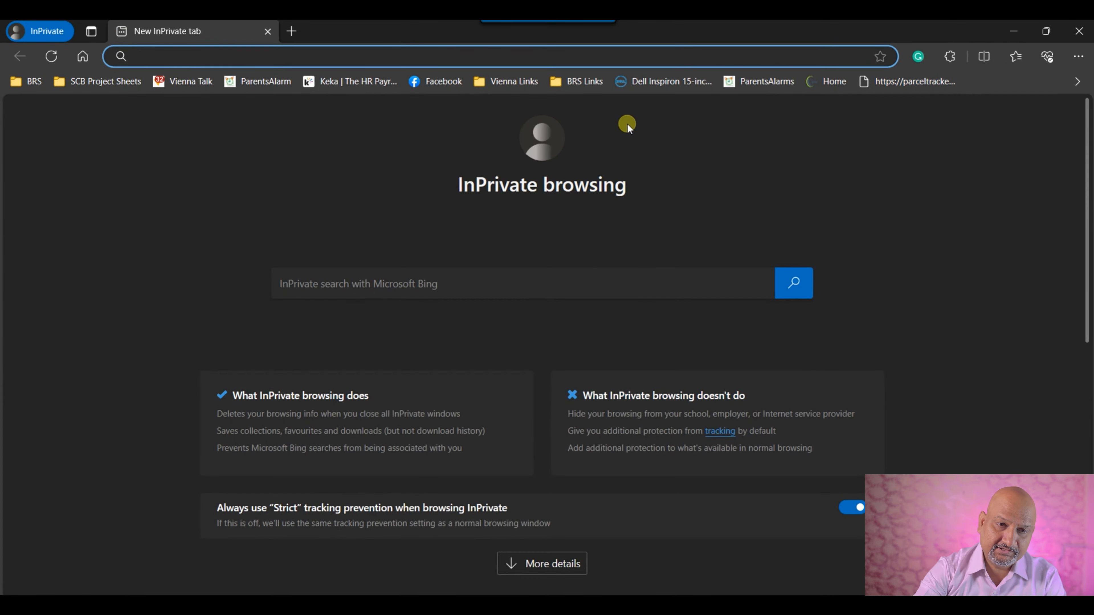
{"action": "type", "text": "loca"}
{"action": "key", "text": "Return"}
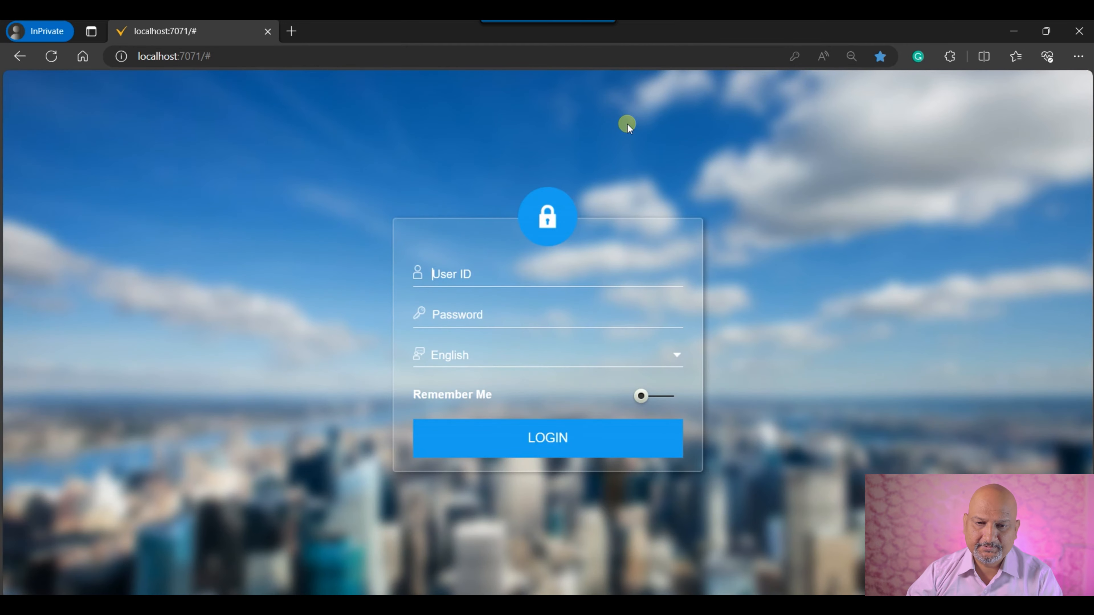
Step: Log in as SuperUser with the saved account password
{"action": "left_click", "coordinate": [506, 325]}
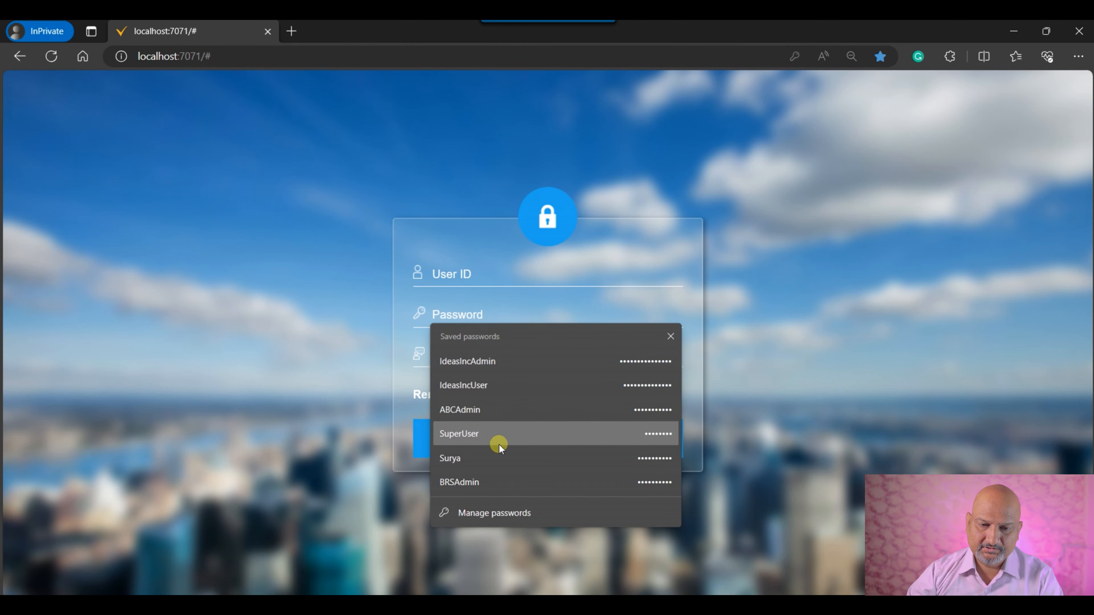
{"action": "left_click", "coordinate": [519, 433]}
{"action": "left_click", "coordinate": [558, 434]}
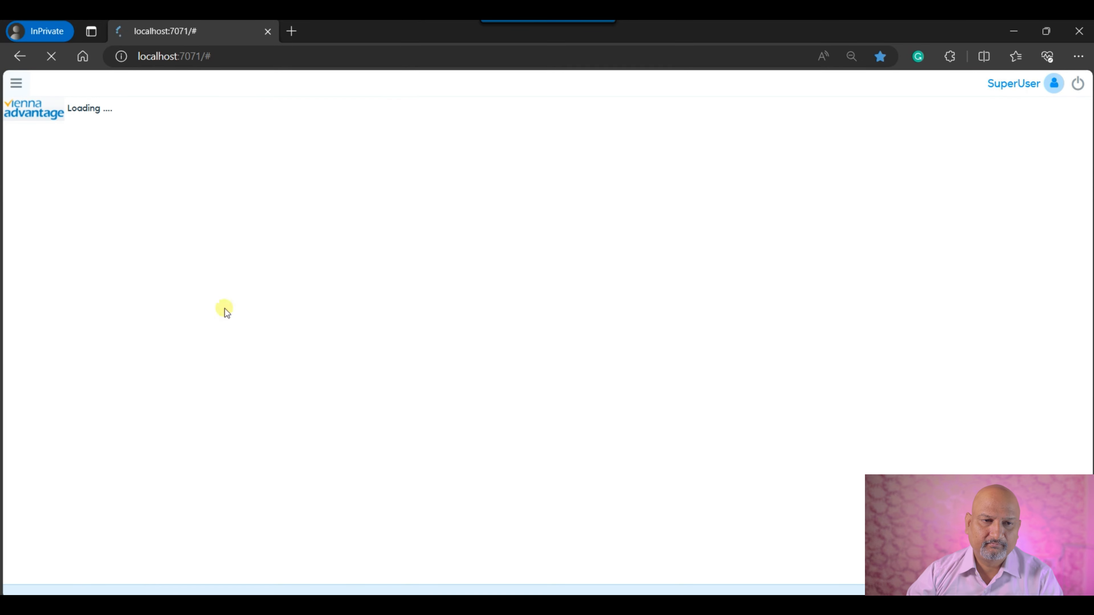
Step: Search the application menu for "menu" and open the Menu Configuration window
{"action": "left_click", "coordinate": [16, 83]}
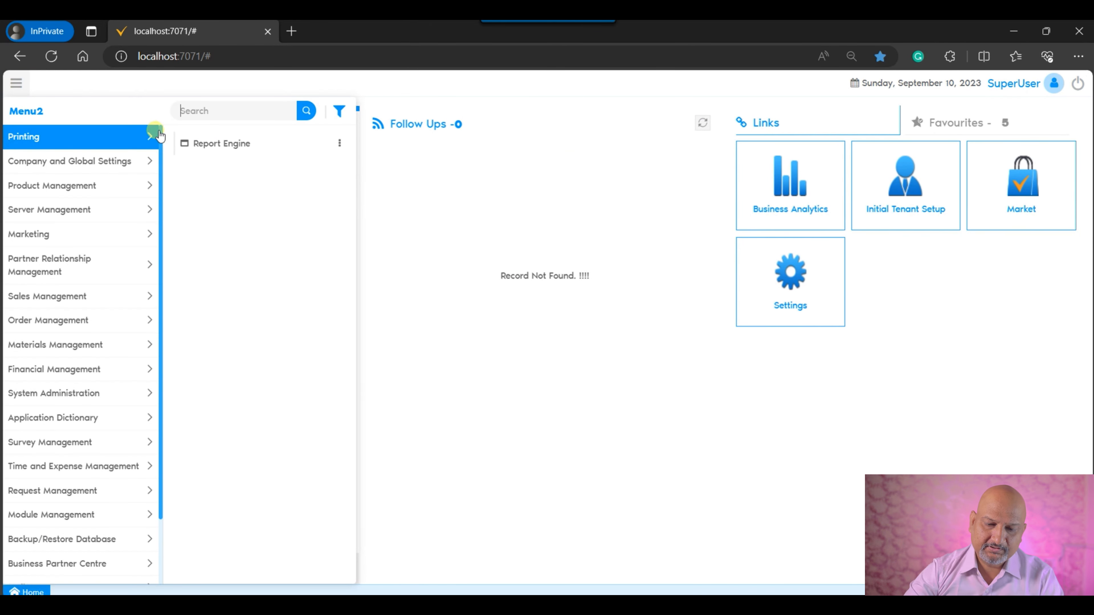
{"action": "type", "text": "menu"}
{"action": "key", "text": "Down"}
{"action": "key", "text": "Down"}
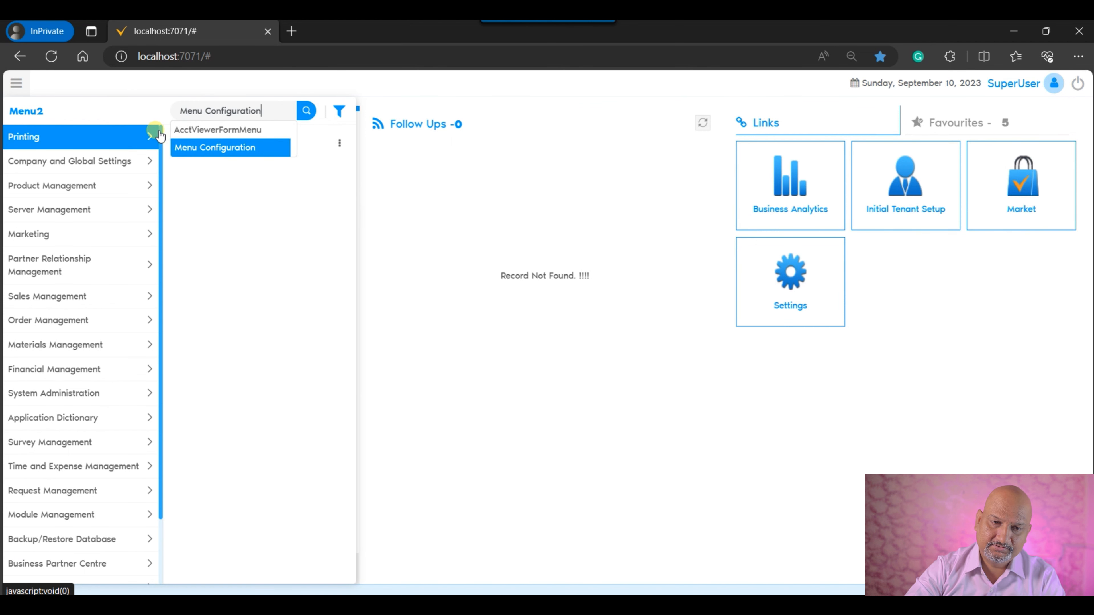
{"action": "key", "text": "Return"}
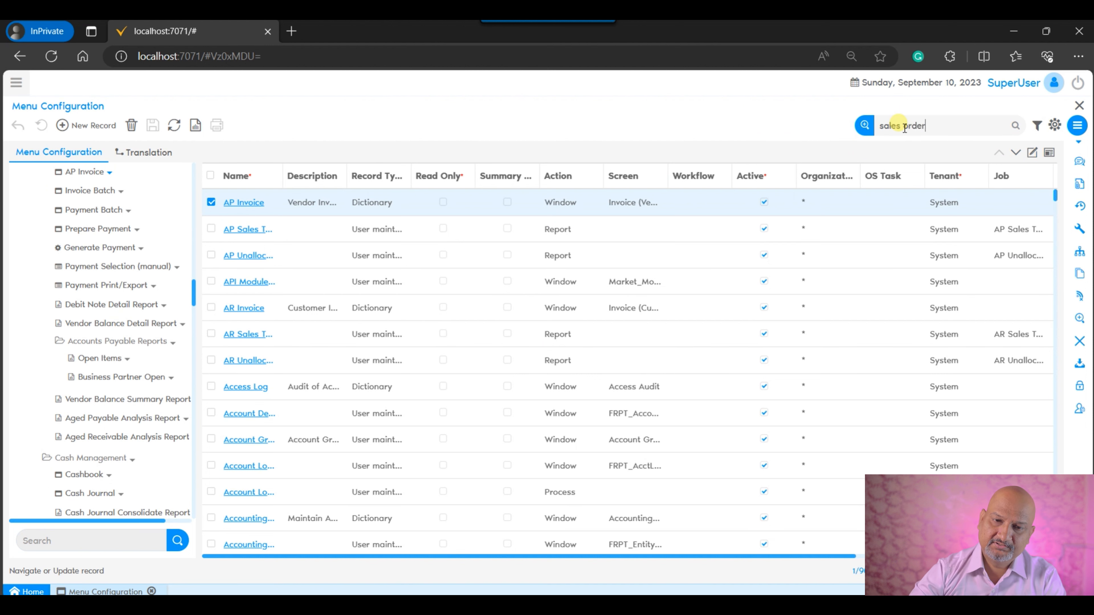
Step: Search the menu entries for "sales order", sort them by Action in descending order, and open the Sales Order window entry
{"action": "key", "text": "Return"}
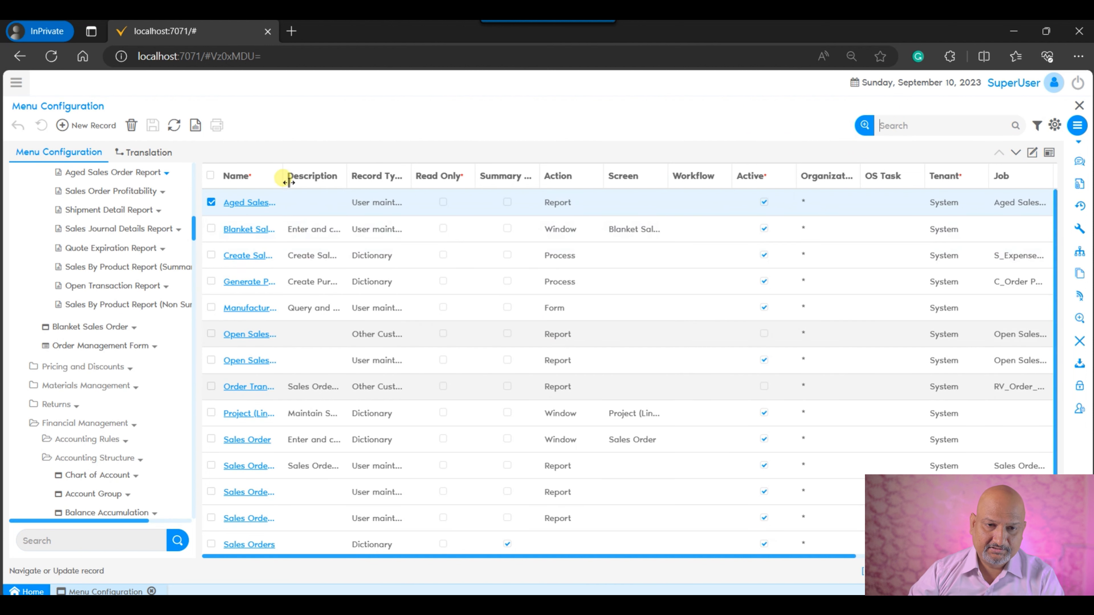
{"action": "left_click_drag", "start_coordinate": [284, 175], "coordinate": [404, 175]}
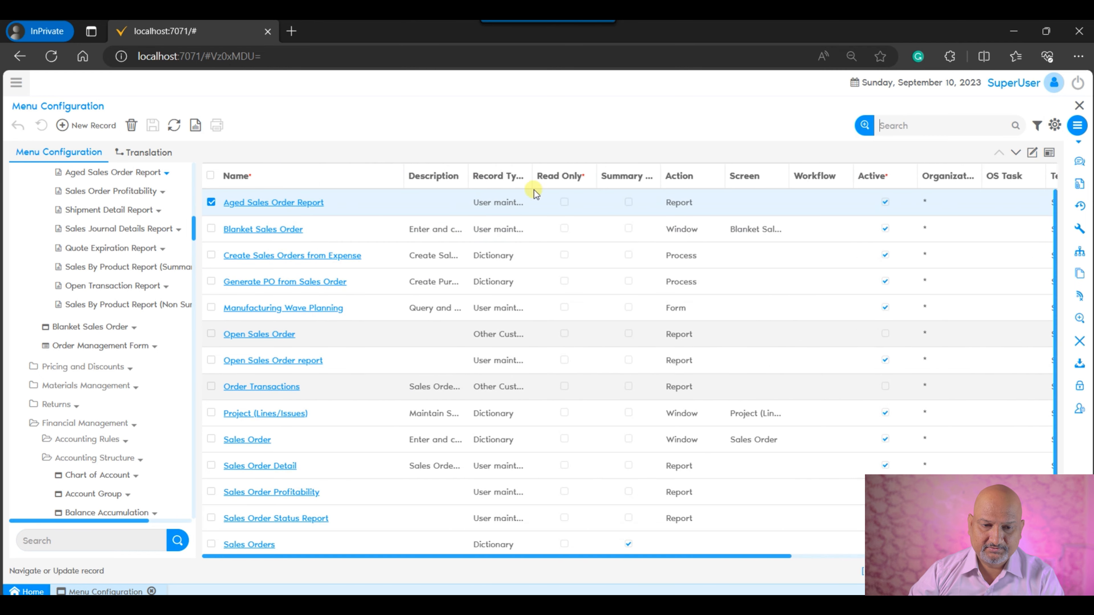
{"action": "left_click", "coordinate": [680, 176]}
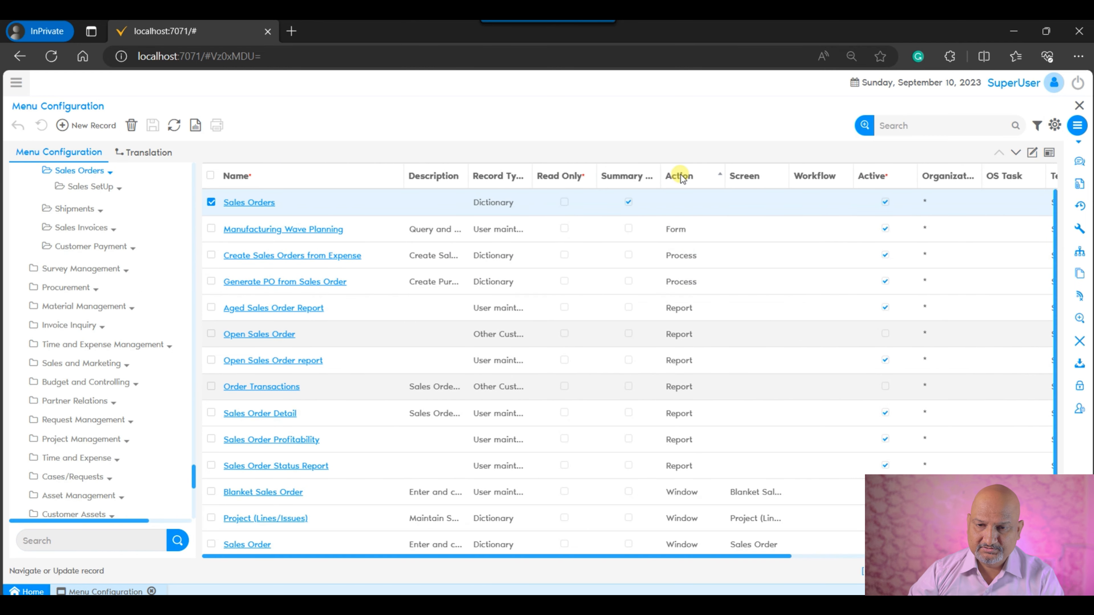
{"action": "left_click", "coordinate": [681, 177]}
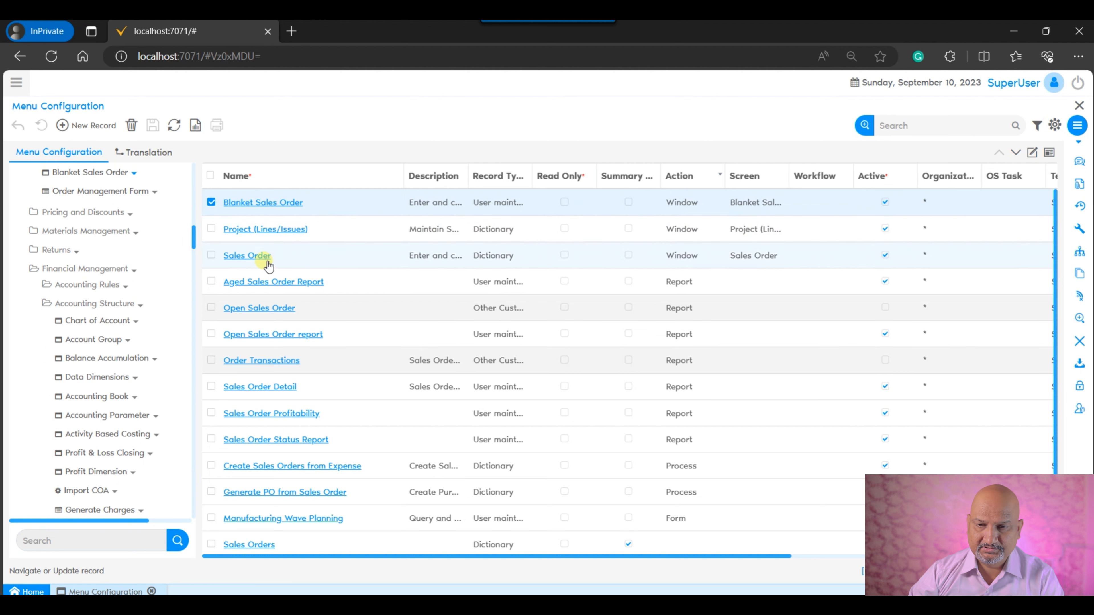
{"action": "left_click", "coordinate": [234, 257]}
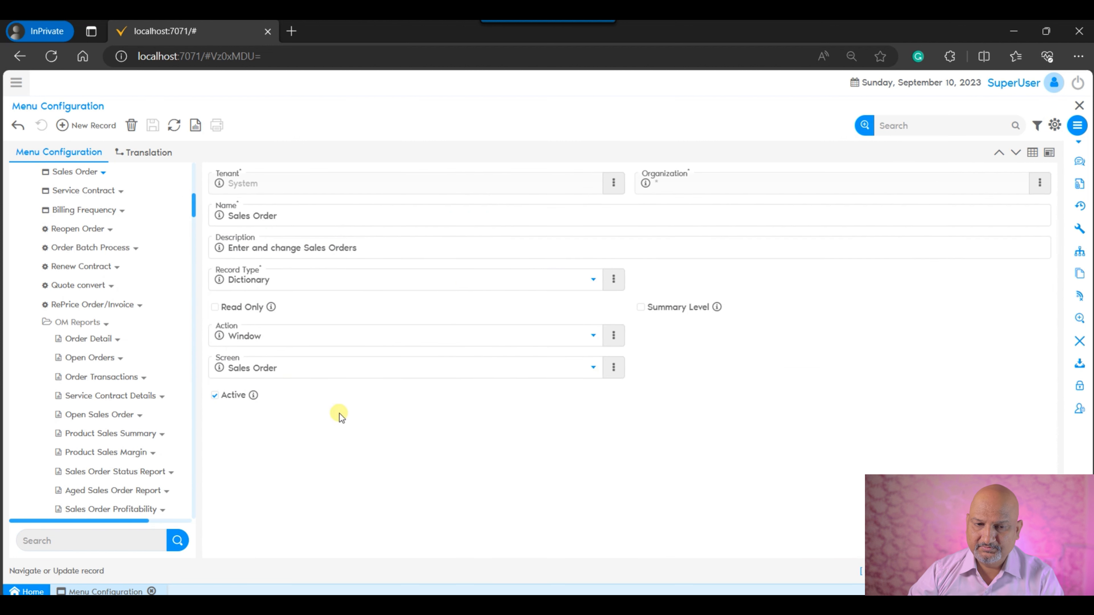
Step: Zoom from the entry's Screen field to the Sales Order screen configuration and show it in form view
{"action": "left_click", "coordinate": [612, 372]}
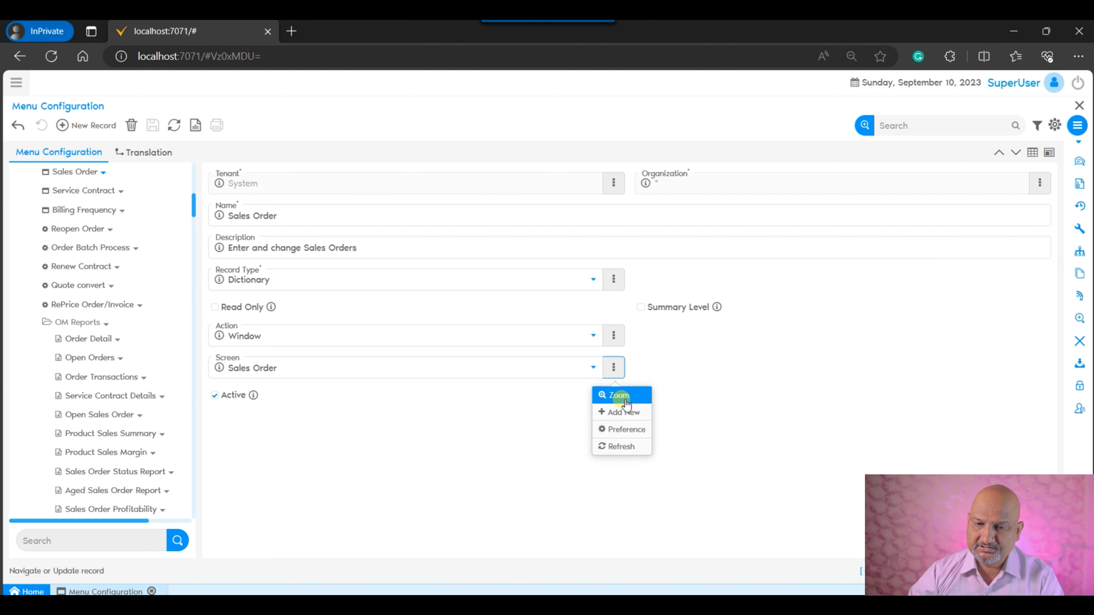
{"action": "left_click", "coordinate": [622, 398]}
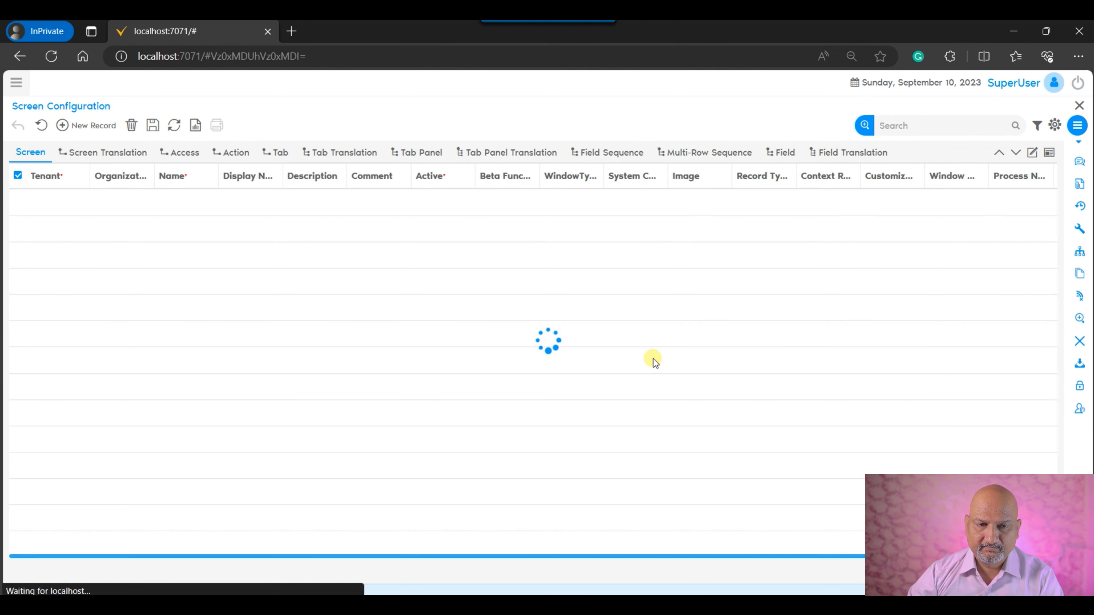
{"action": "left_click", "coordinate": [1034, 153]}
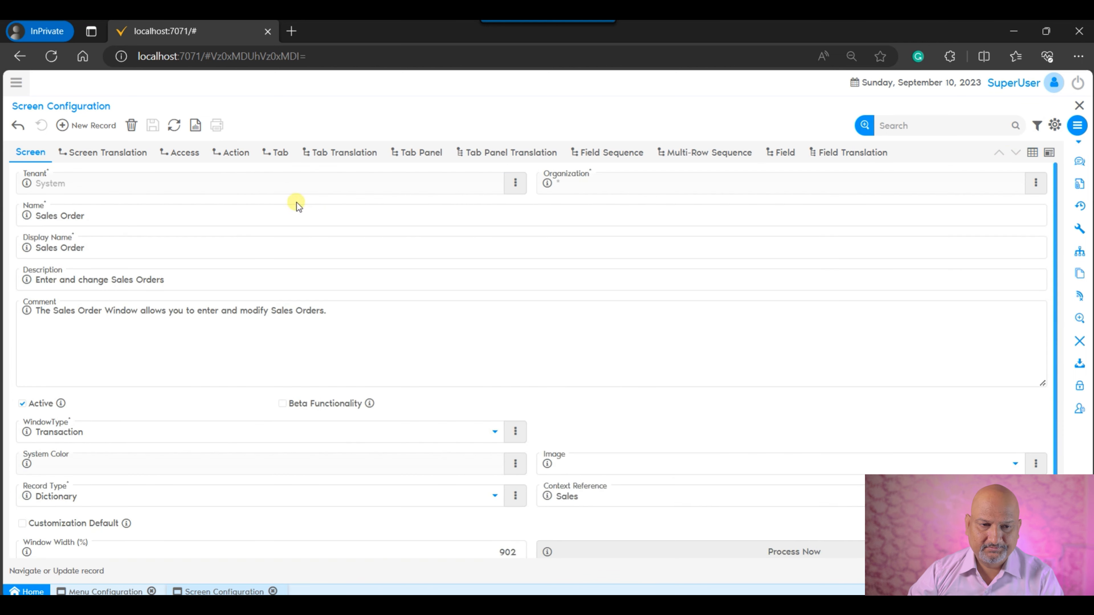
Step: Open the Order tab definition of the Sales Order screen and zoom to its C_Order_Order table in the database schema
{"action": "left_click", "coordinate": [284, 155]}
{"action": "left_click", "coordinate": [1033, 154]}
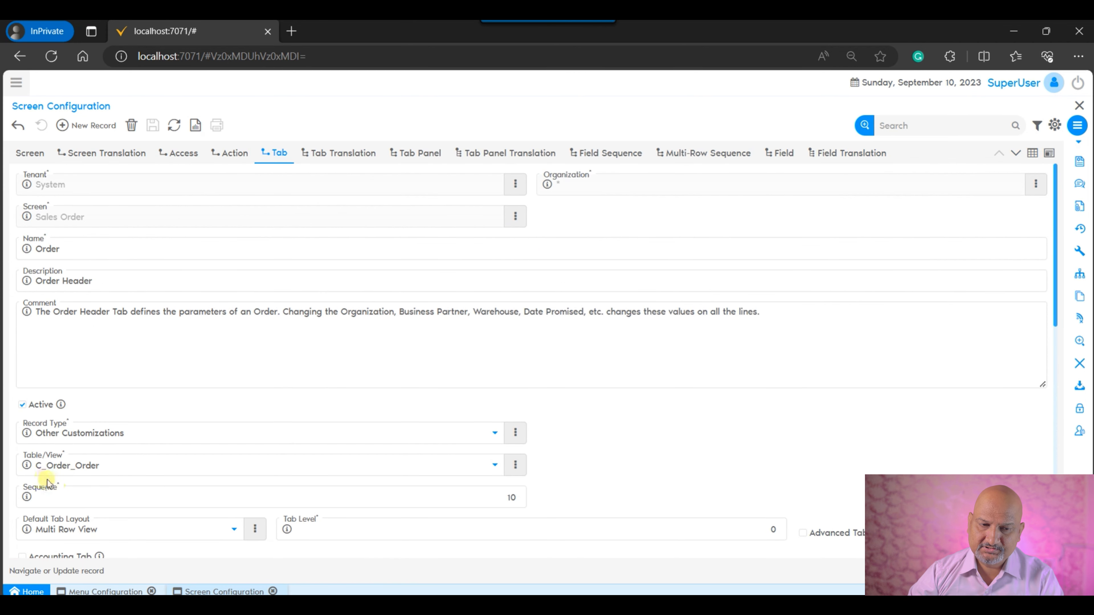
{"action": "left_click", "coordinate": [516, 465]}
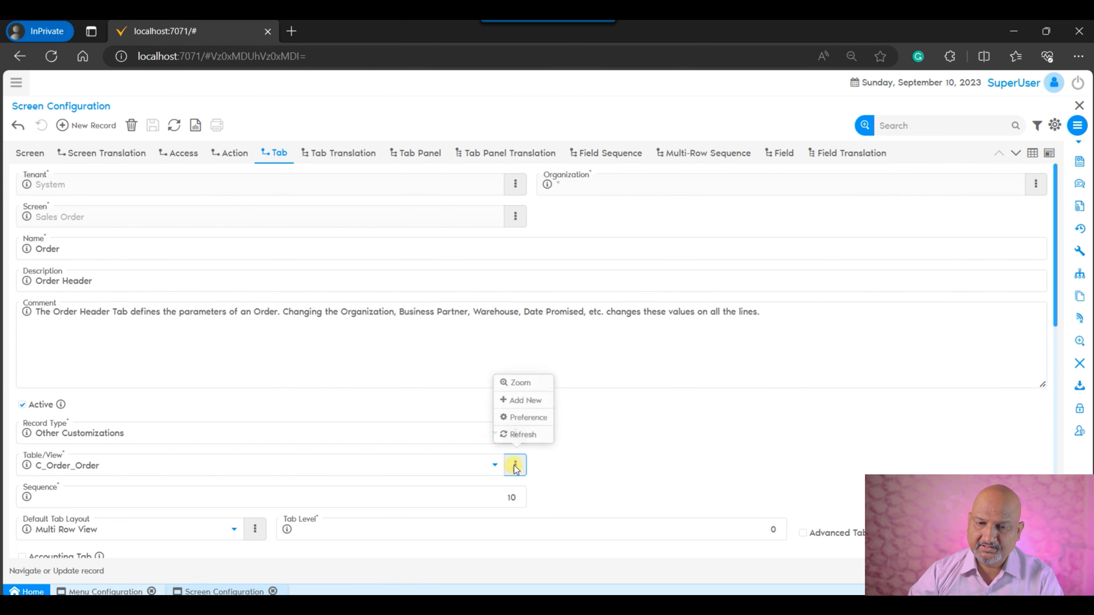
{"action": "left_click", "coordinate": [540, 379]}
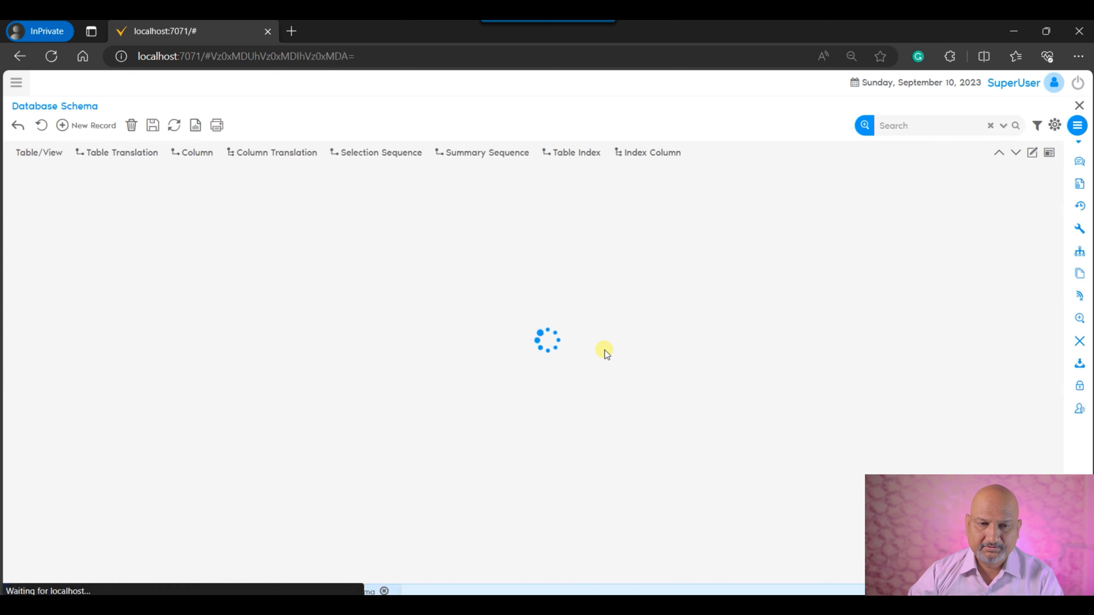
Step: List the columns of C_Order_Order sorted by DB Column Name and widen that column to fit the full names
{"action": "left_click", "coordinate": [191, 156]}
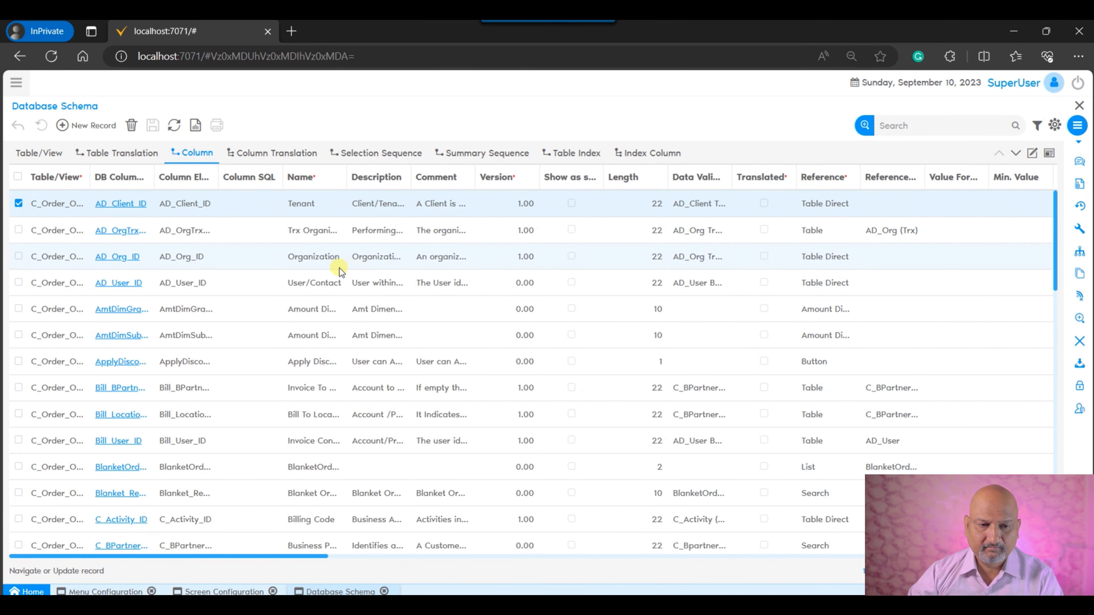
{"action": "left_click", "coordinate": [135, 180]}
{"action": "scroll", "coordinate": [143, 316], "scroll_direction": "down", "scroll_amount": 3}
{"action": "scroll", "coordinate": [151, 316], "scroll_direction": "down", "scroll_amount": 6}
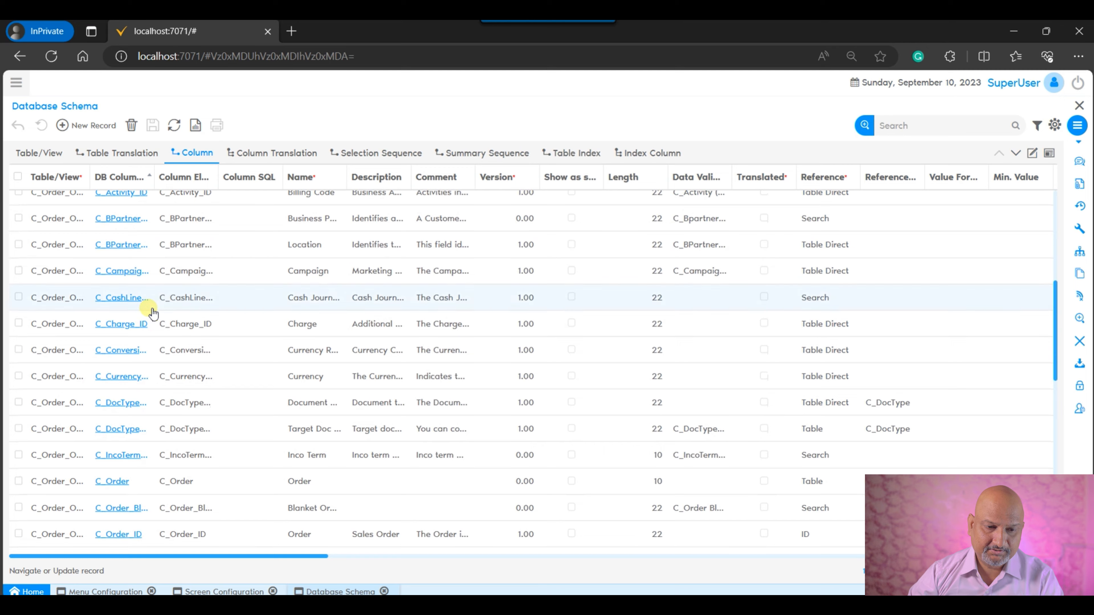
{"action": "scroll", "coordinate": [153, 312], "scroll_direction": "down", "scroll_amount": 1}
{"action": "scroll", "coordinate": [153, 308], "scroll_direction": "down", "scroll_amount": 1}
{"action": "scroll", "coordinate": [153, 309], "scroll_direction": "down", "scroll_amount": 10}
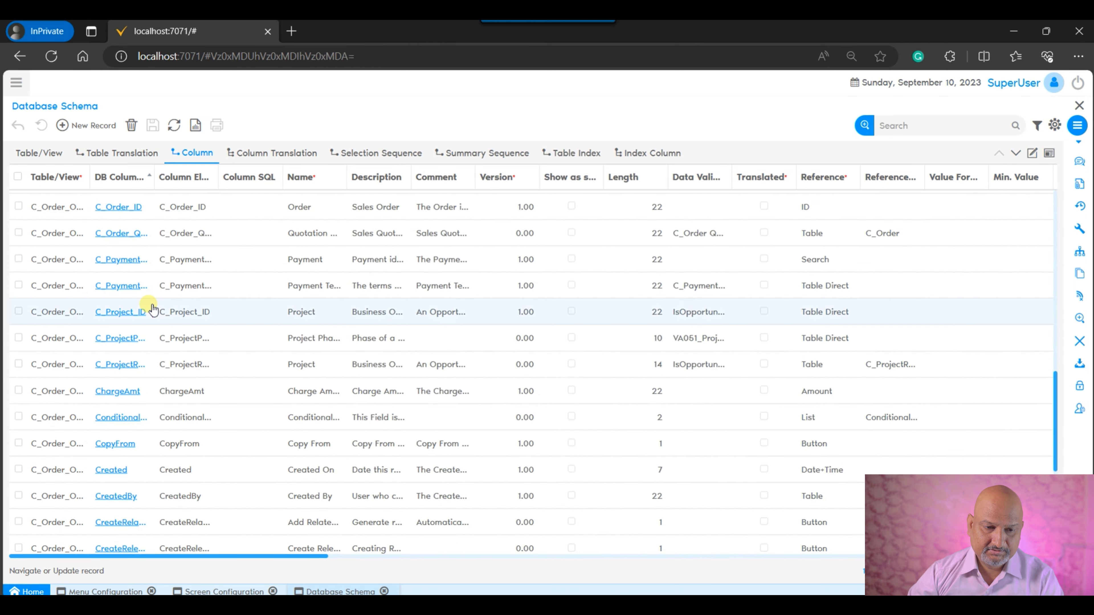
{"action": "scroll", "coordinate": [183, 305], "scroll_direction": "down", "scroll_amount": 5}
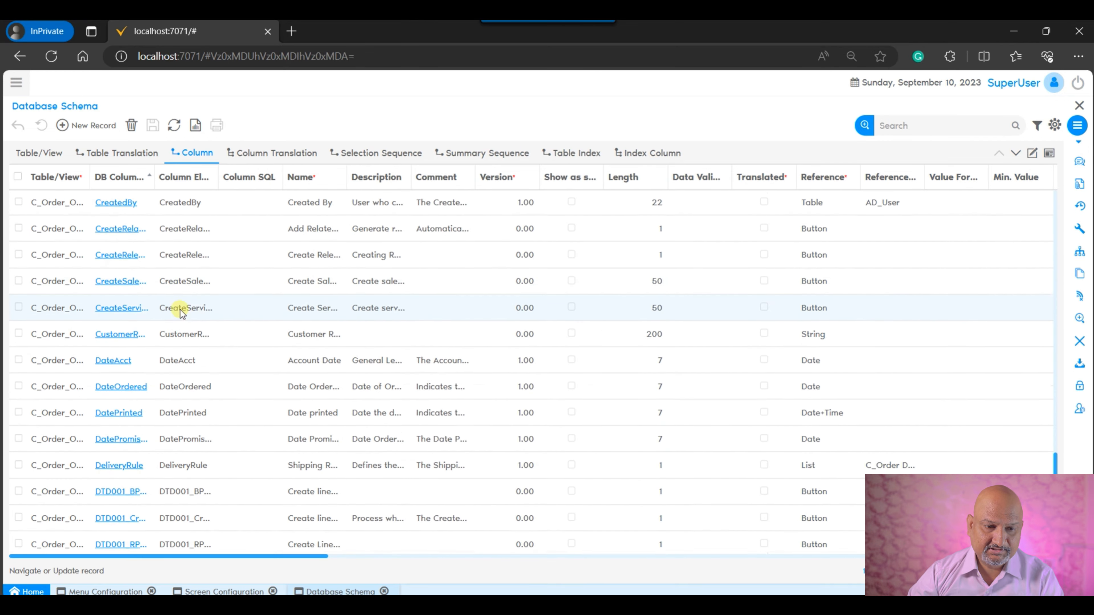
{"action": "double_click", "coordinate": [158, 168]}
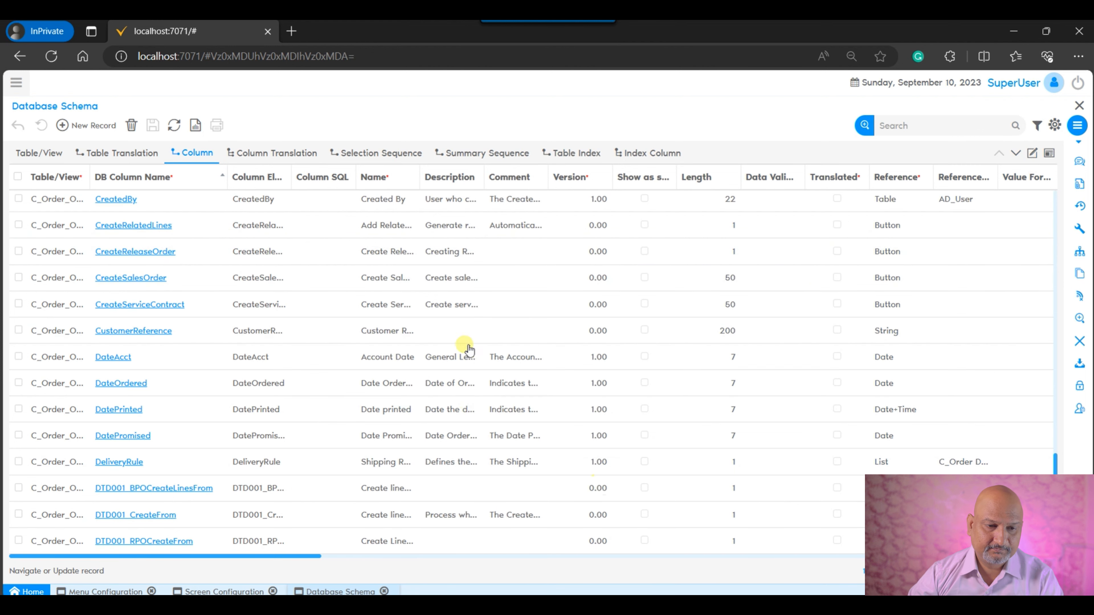
Step: Find the DocAction column in the C_Order_Order list and open its record
{"action": "scroll", "coordinate": [463, 350], "scroll_direction": "down", "scroll_amount": 5}
{"action": "left_click", "coordinate": [183, 199]}
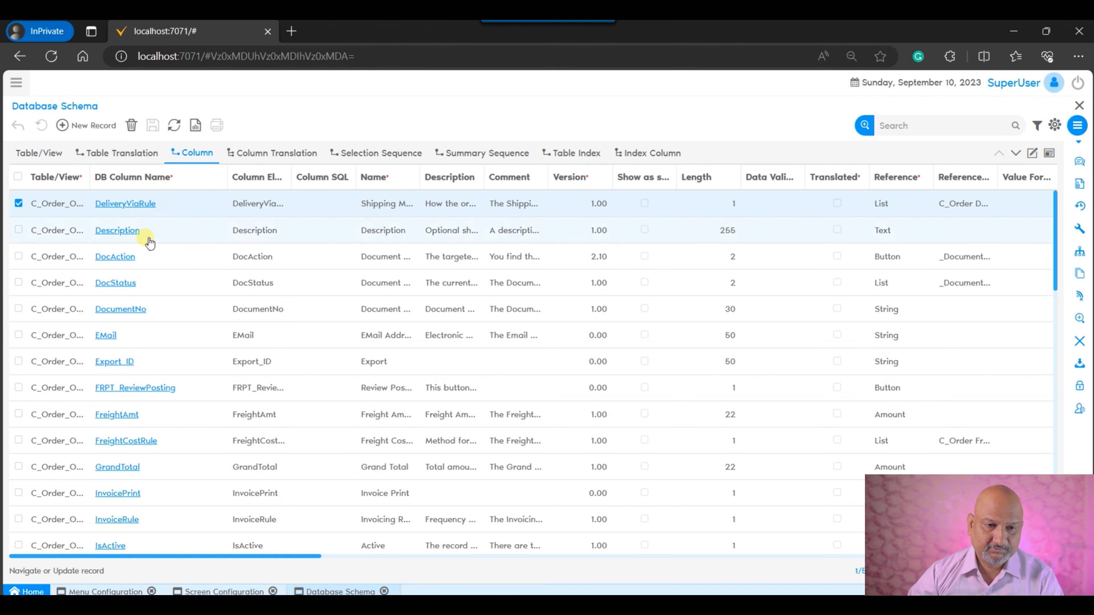
{"action": "left_click", "coordinate": [124, 260]}
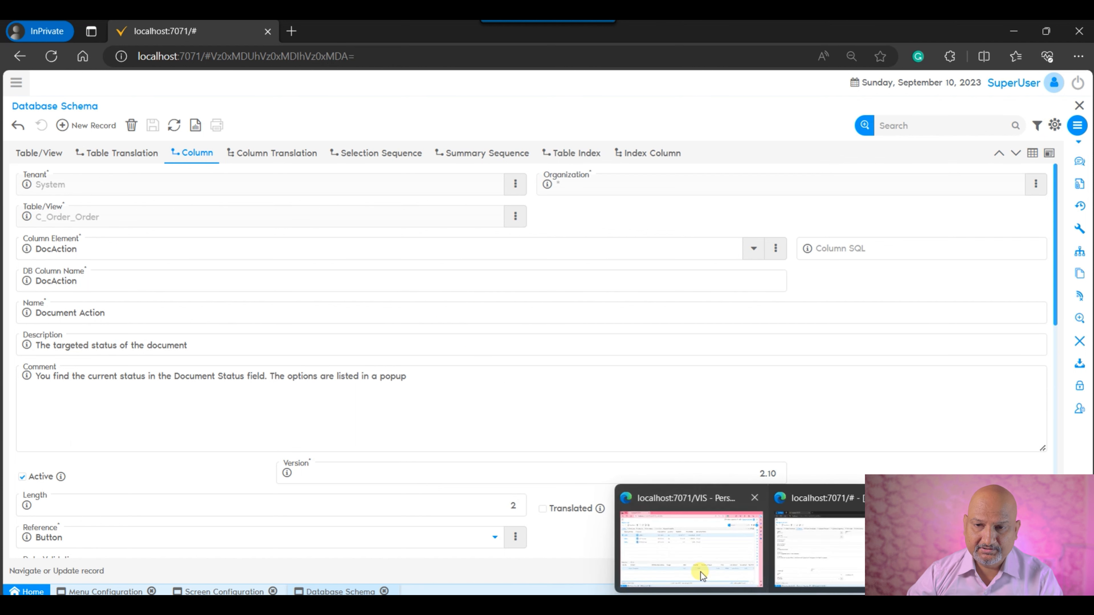
Step: Switch back to the IdeasIncAdmin browser window and show the Infosys sales order in form view
{"action": "left_click", "coordinate": [701, 572]}
{"action": "left_click", "coordinate": [1004, 153]}
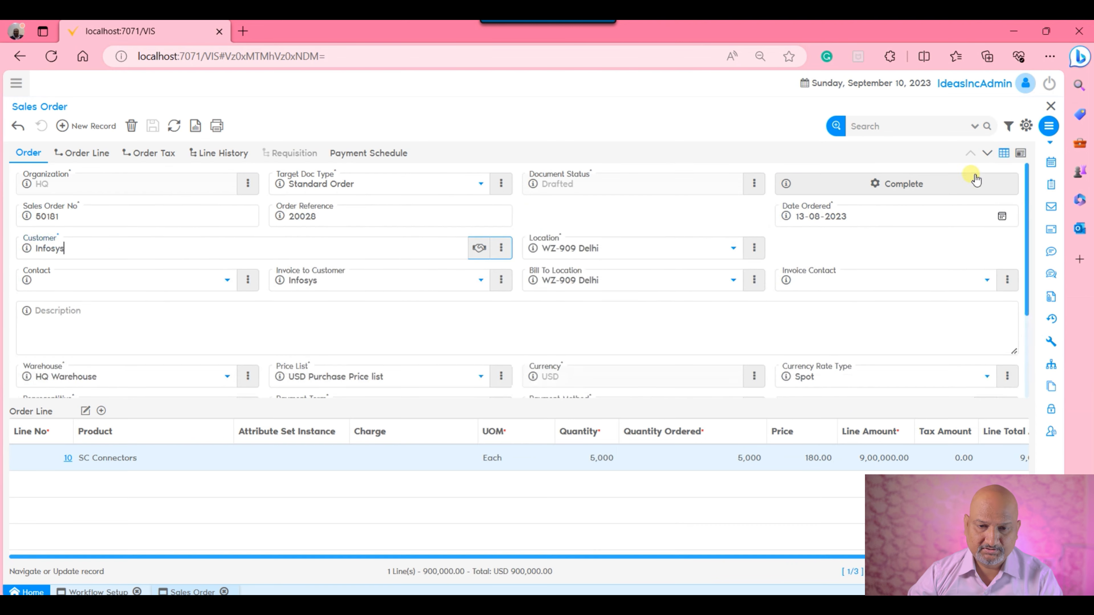
Step: Review the Infosys sales order's fields, expanding the Reference and Other Action sections
{"action": "scroll", "coordinate": [589, 273], "scroll_direction": "down", "scroll_amount": 5}
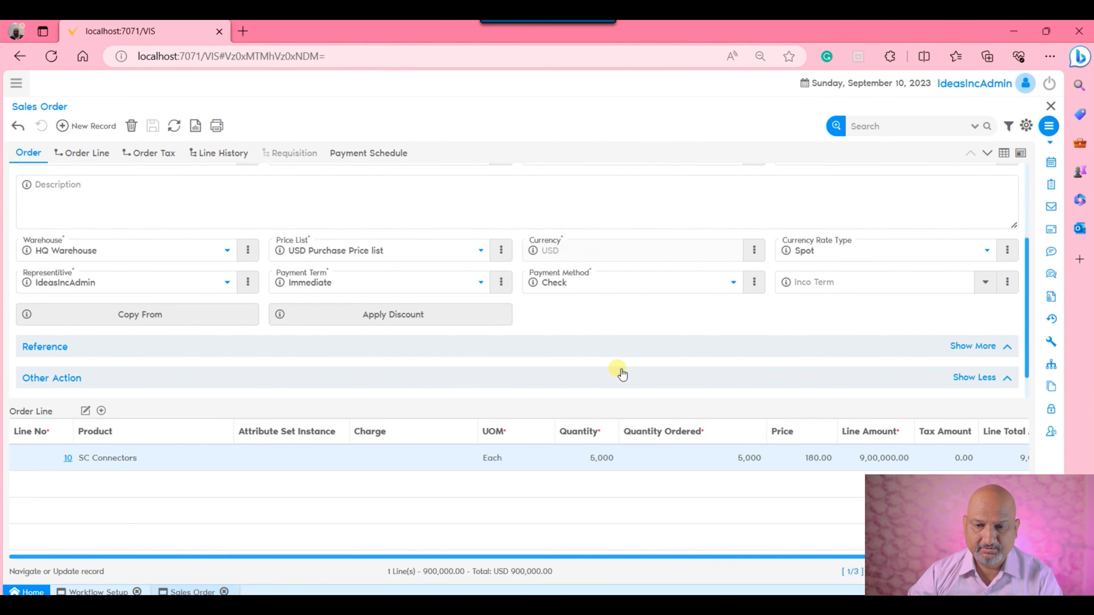
{"action": "left_click", "coordinate": [620, 373]}
{"action": "left_click", "coordinate": [657, 317]}
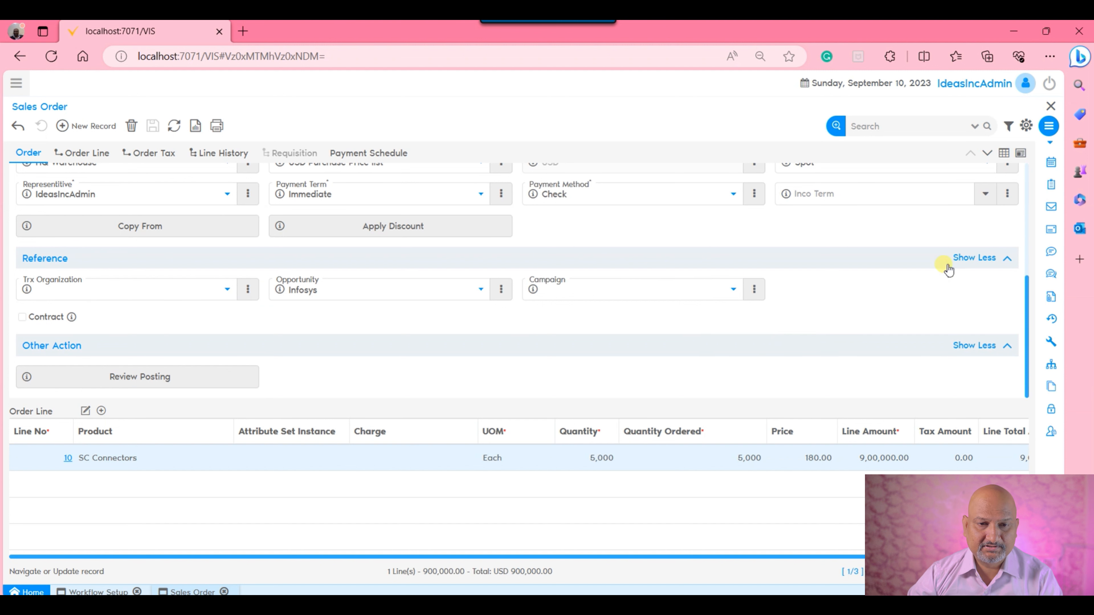
{"action": "scroll", "coordinate": [860, 301], "scroll_direction": "up", "scroll_amount": 5}
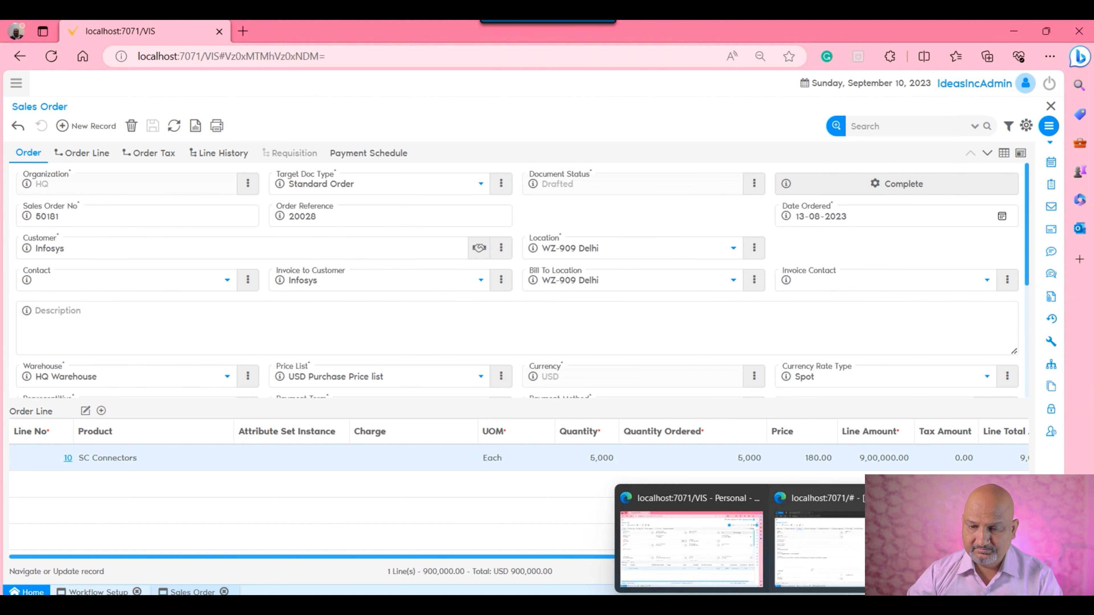
Step: Switch to the SuperUser browser window, zoom from DocAction's Job field to the C_Order Process record, and show its Workflow field
{"action": "left_click", "coordinate": [816, 535]}
{"action": "scroll", "coordinate": [43, 345], "scroll_direction": "down", "scroll_amount": 5}
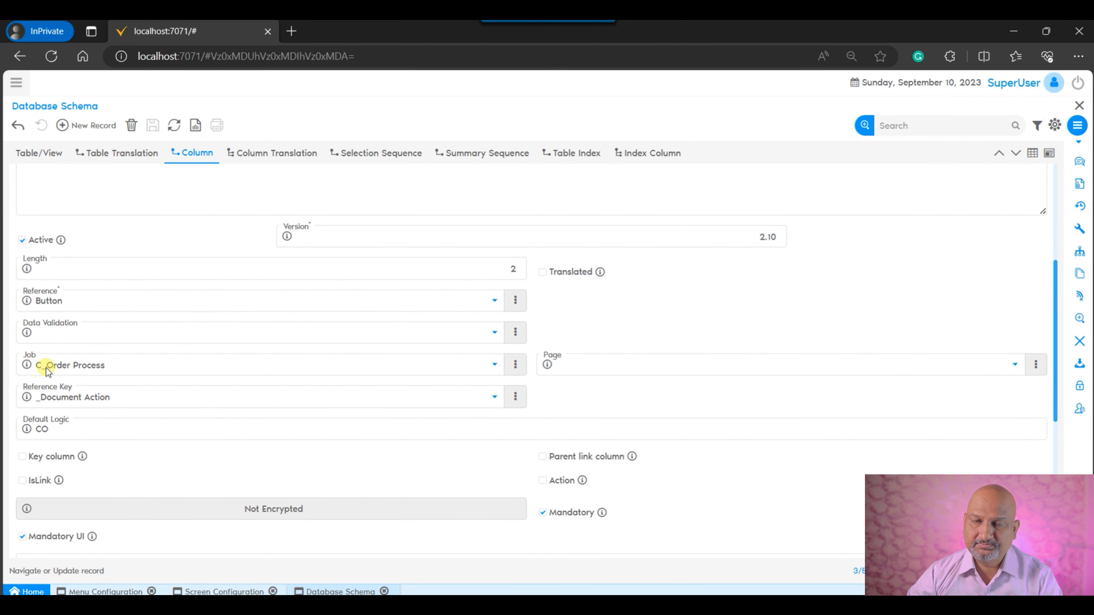
{"action": "left_click", "coordinate": [514, 366]}
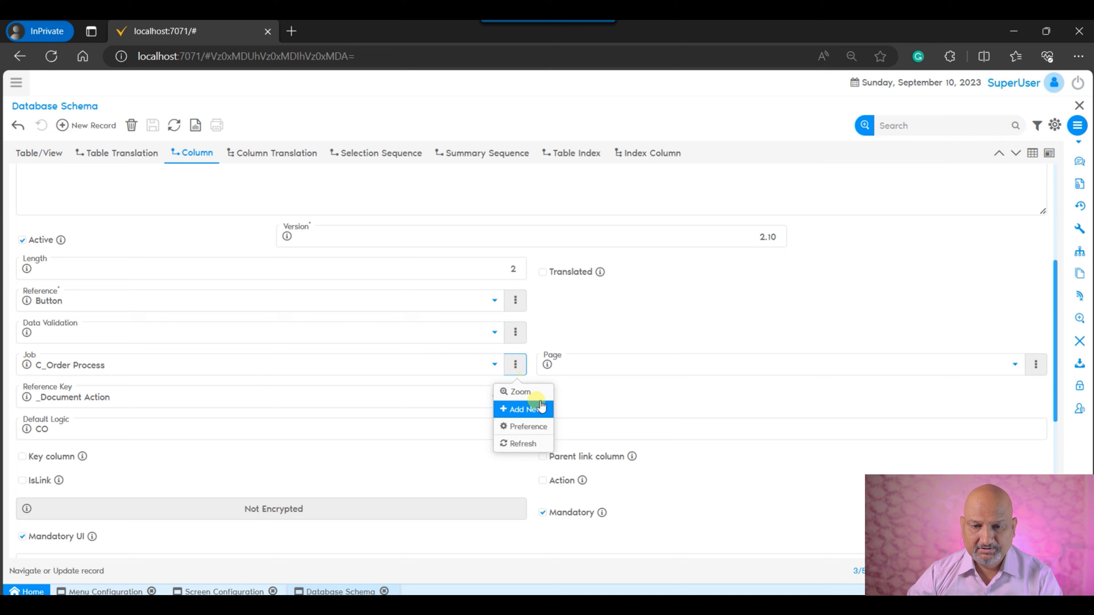
{"action": "left_click", "coordinate": [534, 390]}
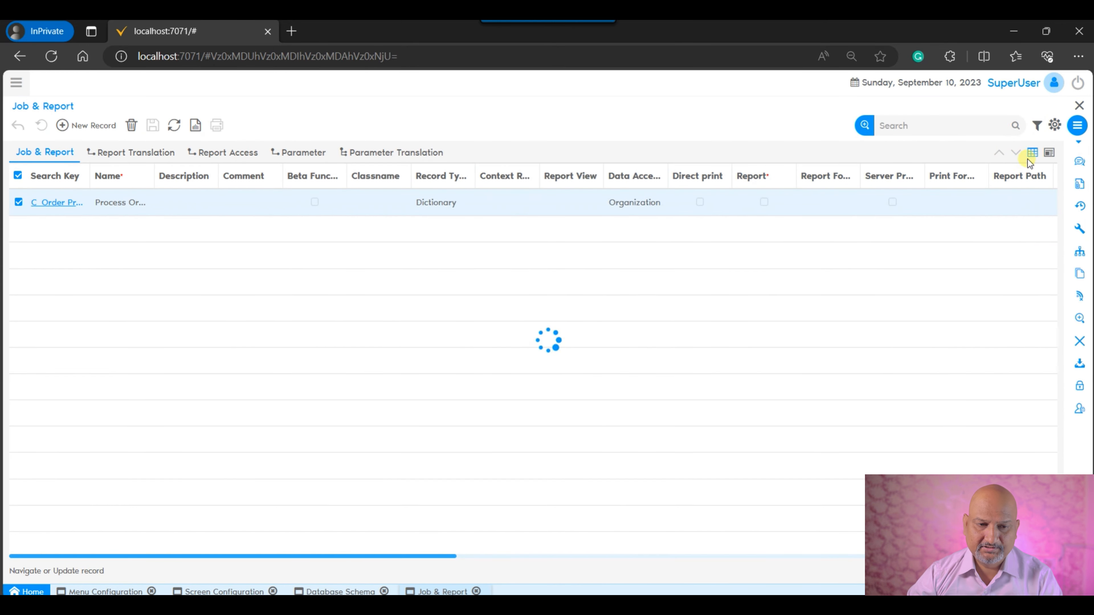
{"action": "scroll", "coordinate": [521, 303], "scroll_direction": "down", "scroll_amount": 2}
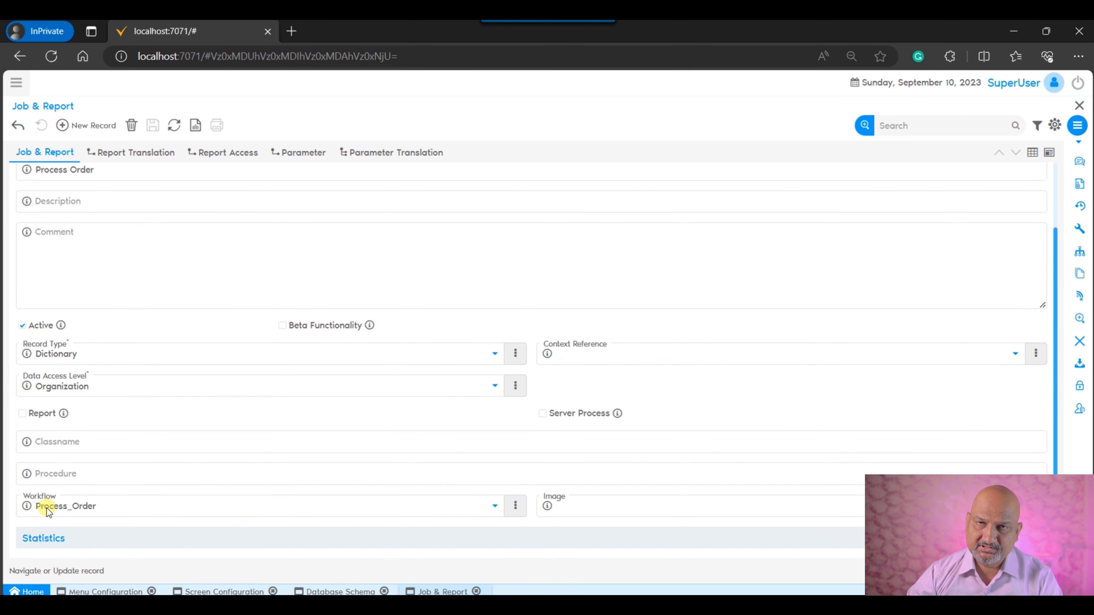
Step: Switch back to the IdeasIncAdmin browser window and check the Process_Order search key in Workflow Setup
{"action": "mouse_move", "coordinate": [829, 588]}
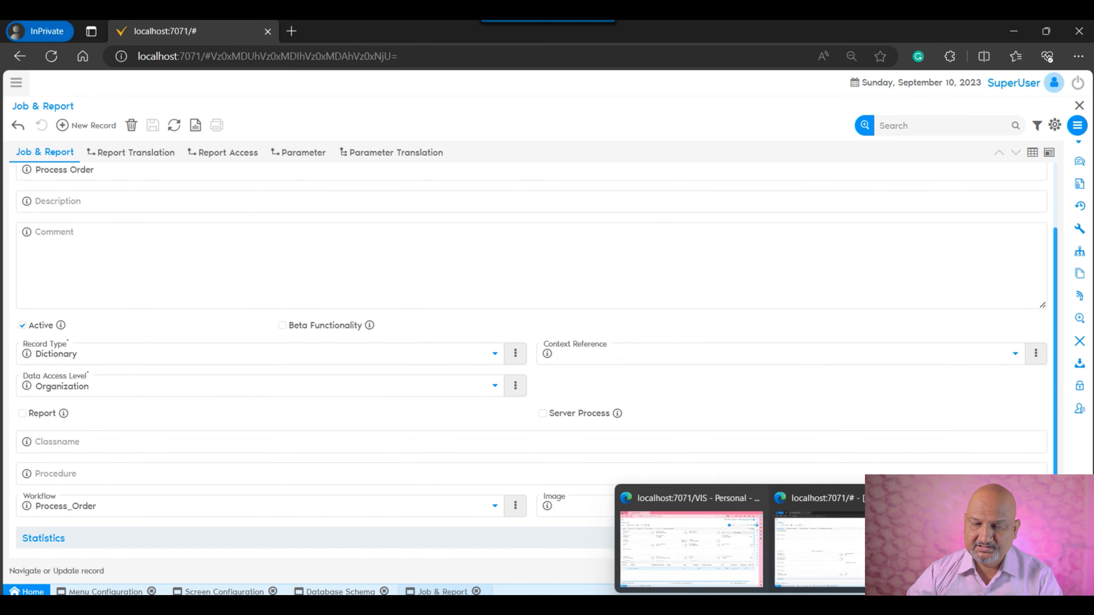
{"action": "left_click", "coordinate": [717, 568]}
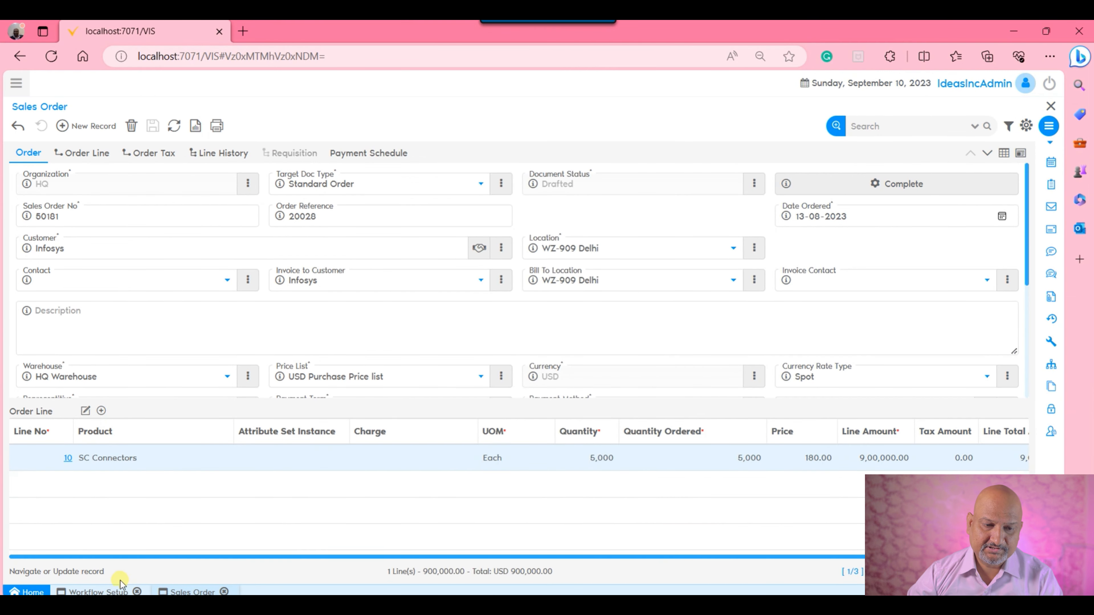
{"action": "left_click", "coordinate": [97, 592]}
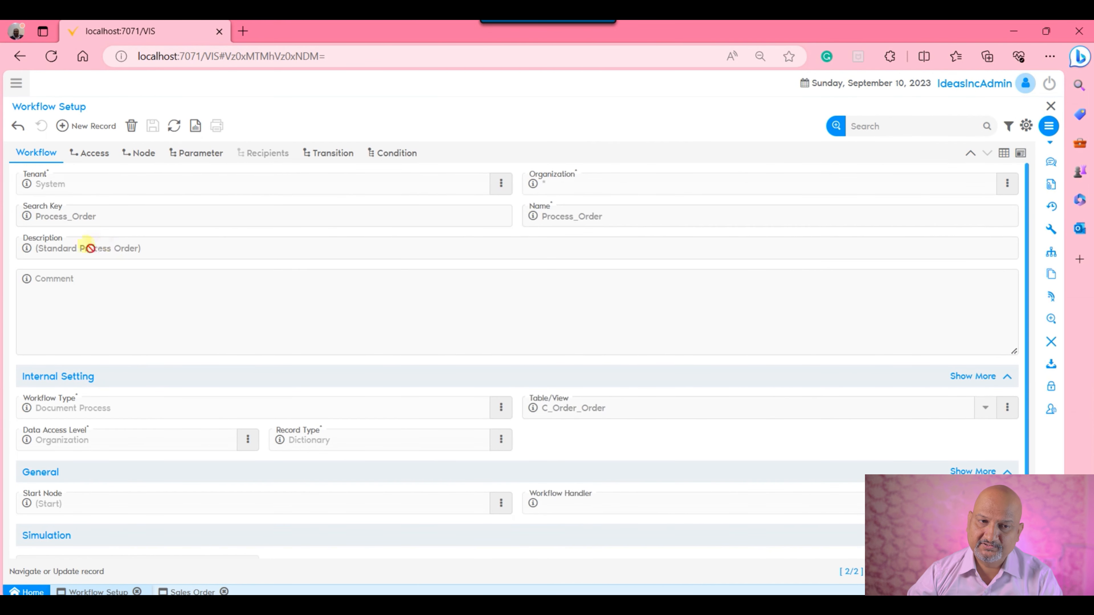
{"action": "left_click_drag", "start_coordinate": [100, 227], "coordinate": [42, 226]}
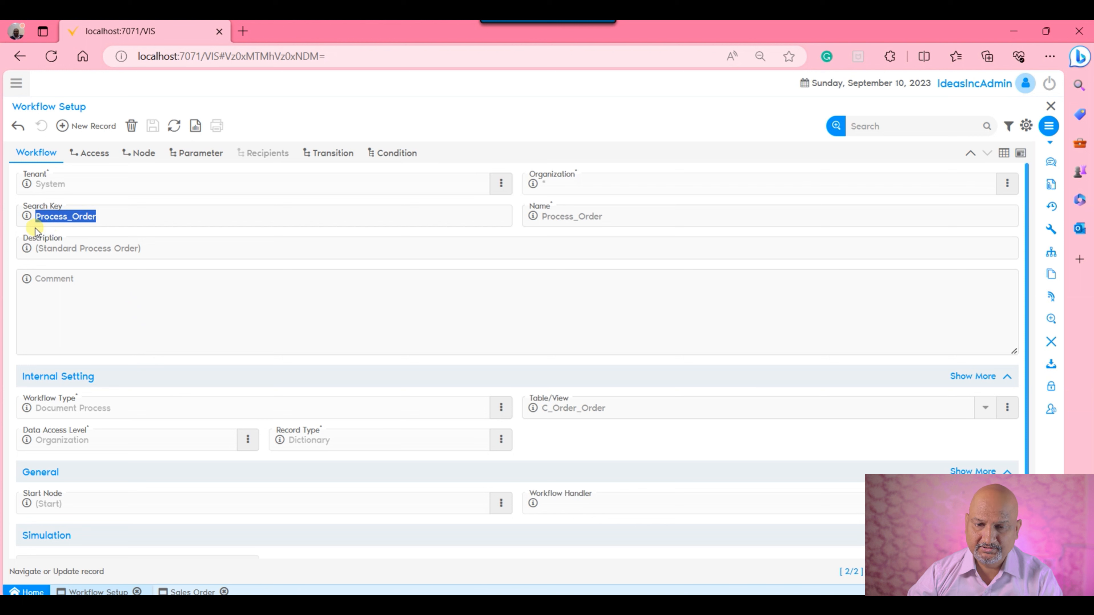
{"action": "left_click", "coordinate": [454, 270]}
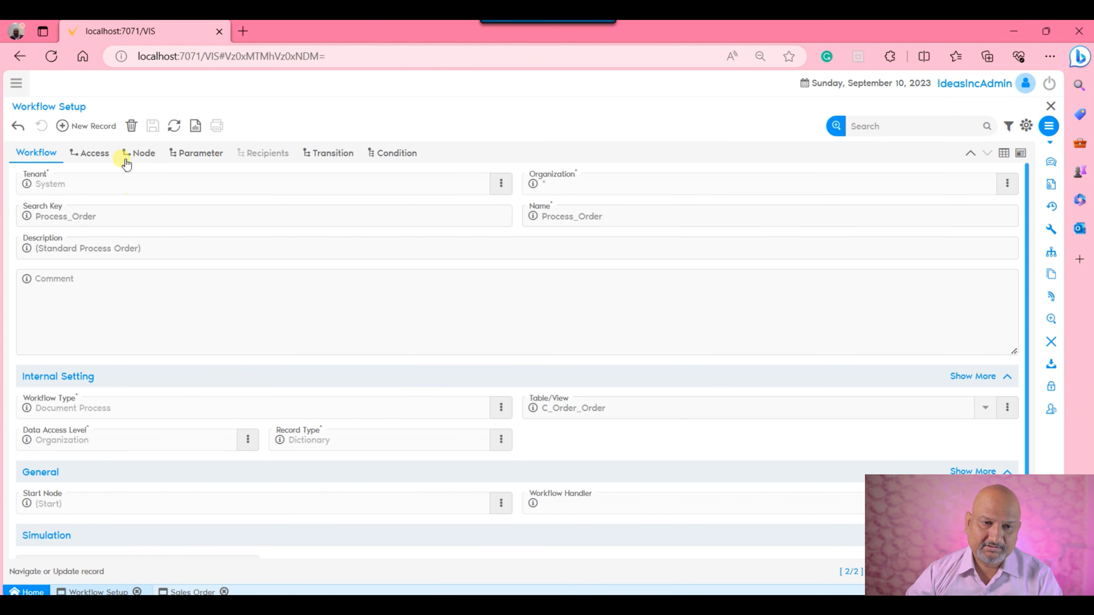
Step: Review the Process_Order workflow's role access and node list, marking the (Start), (DocPrepare), (DocComplete) and (DocAuto) nodes
{"action": "left_click", "coordinate": [98, 153]}
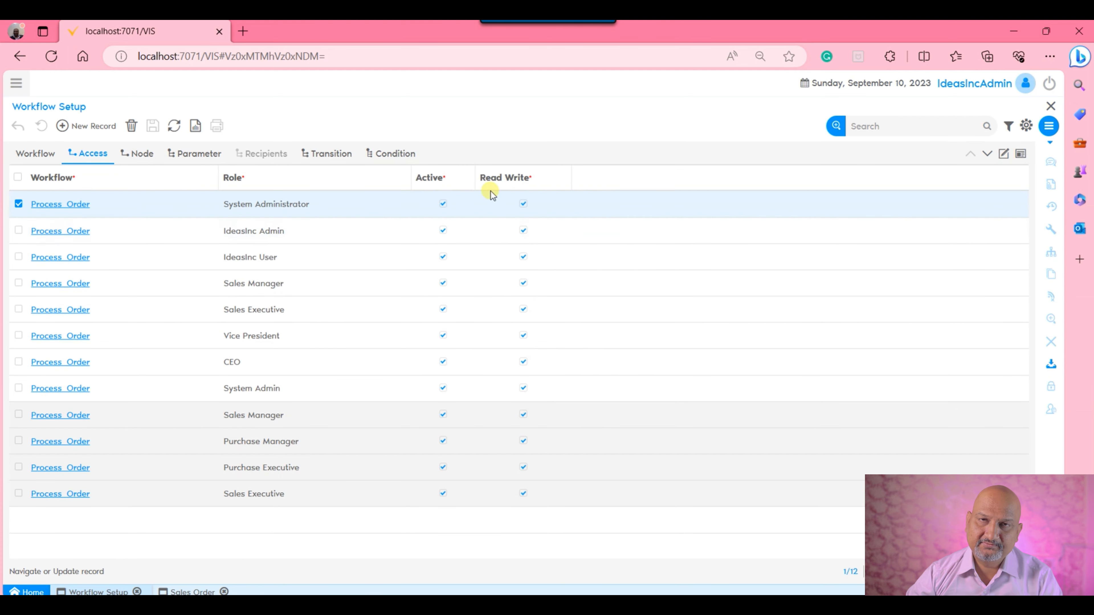
{"action": "left_click", "coordinate": [144, 153]}
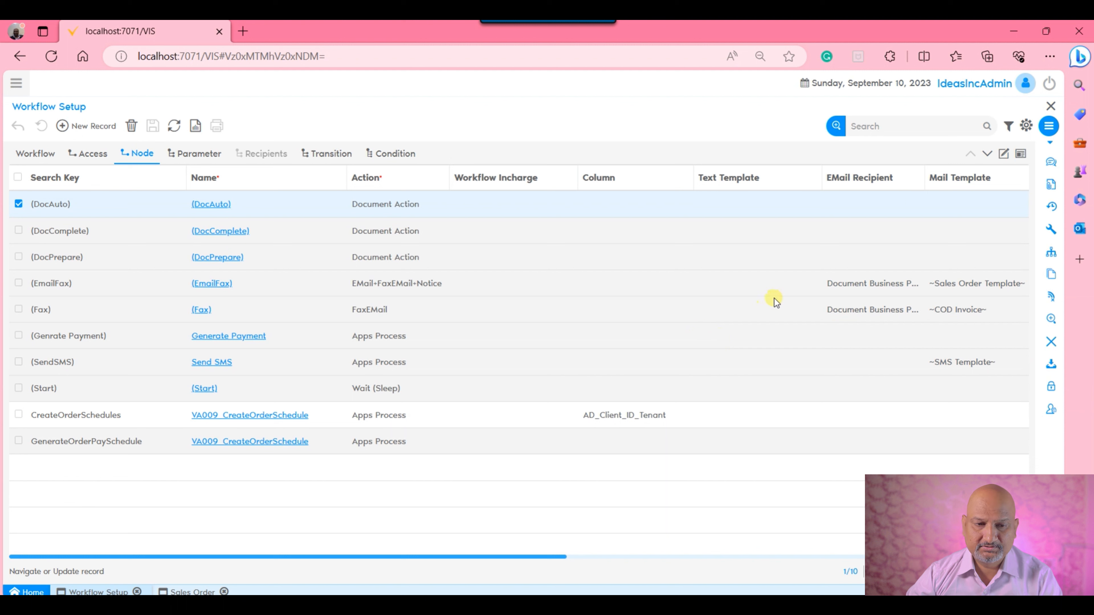
{"action": "left_click", "coordinate": [784, 287]}
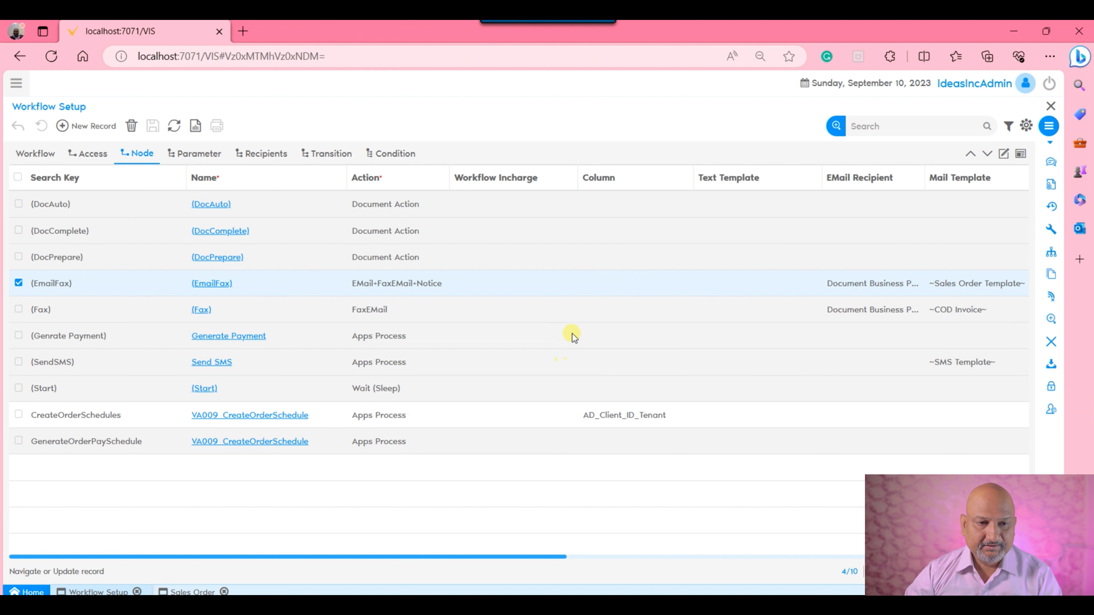
{"action": "left_click", "coordinate": [61, 386]}
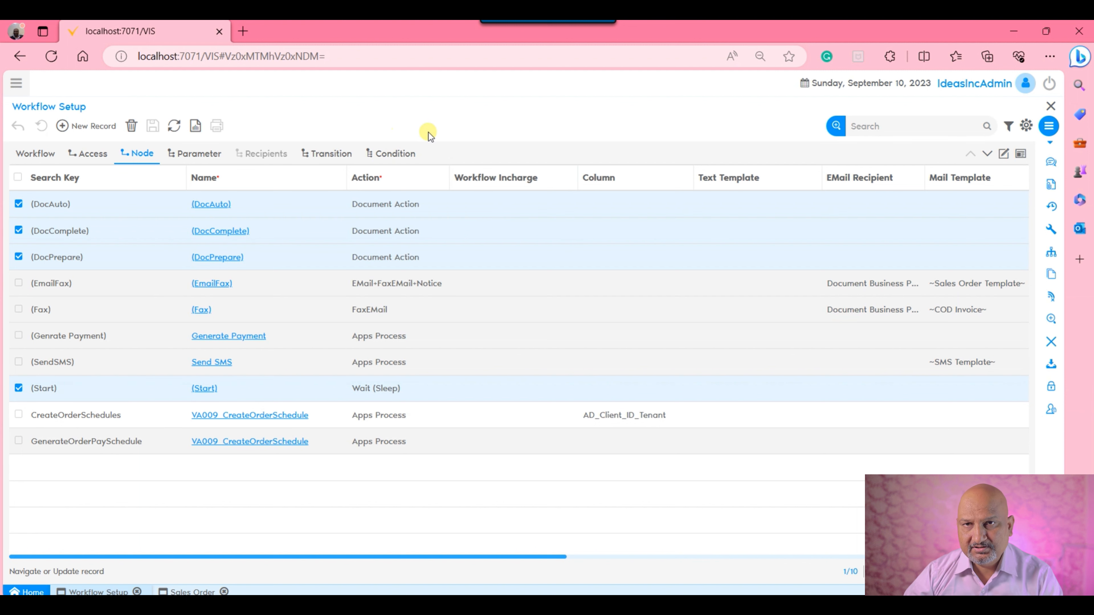
Step: Open the (EmailFax) node in form view and check the current login's role, client and organization
{"action": "left_click", "coordinate": [606, 284]}
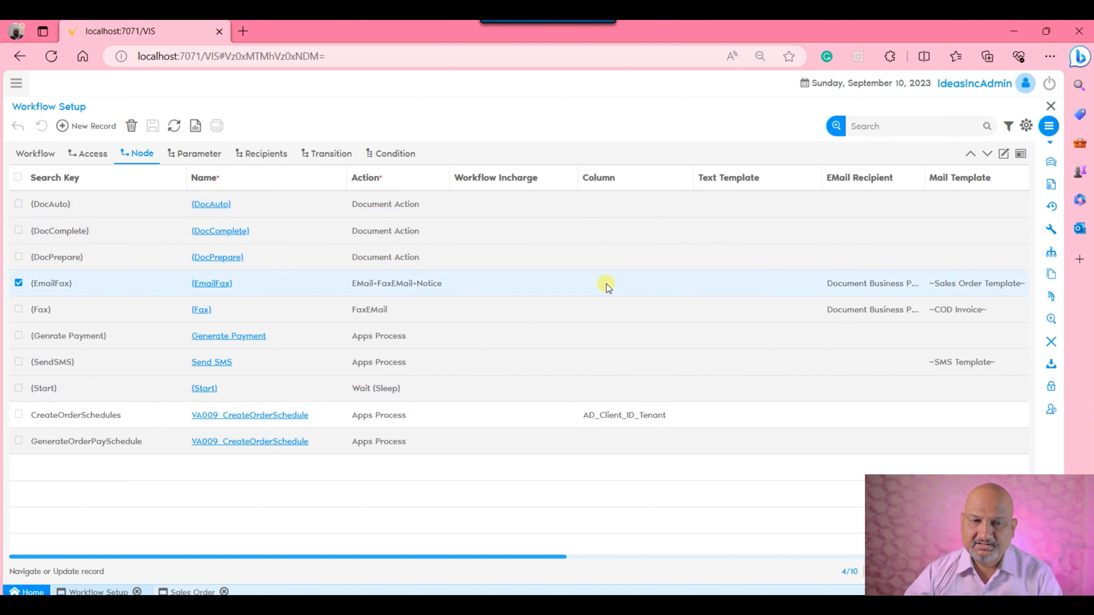
{"action": "left_click", "coordinate": [1003, 153]}
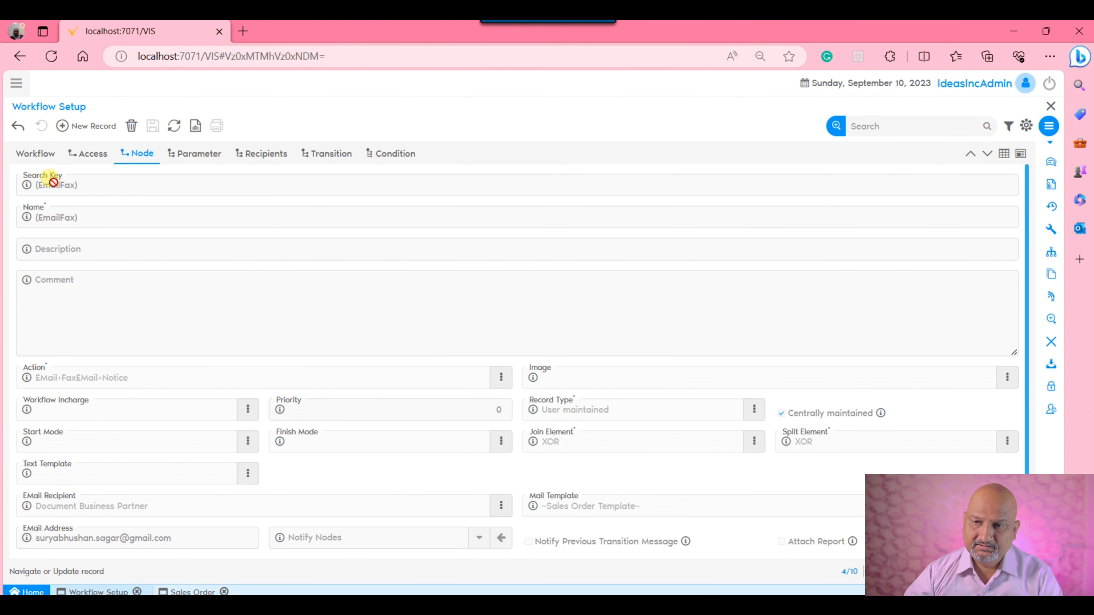
{"action": "left_click", "coordinate": [1005, 86]}
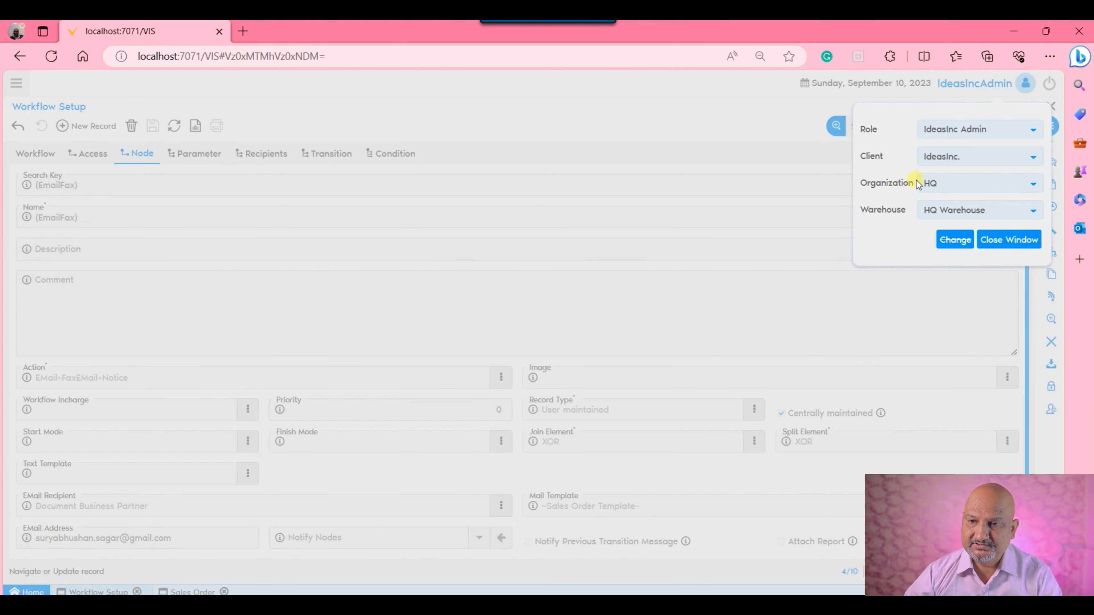
{"action": "left_click", "coordinate": [464, 197]}
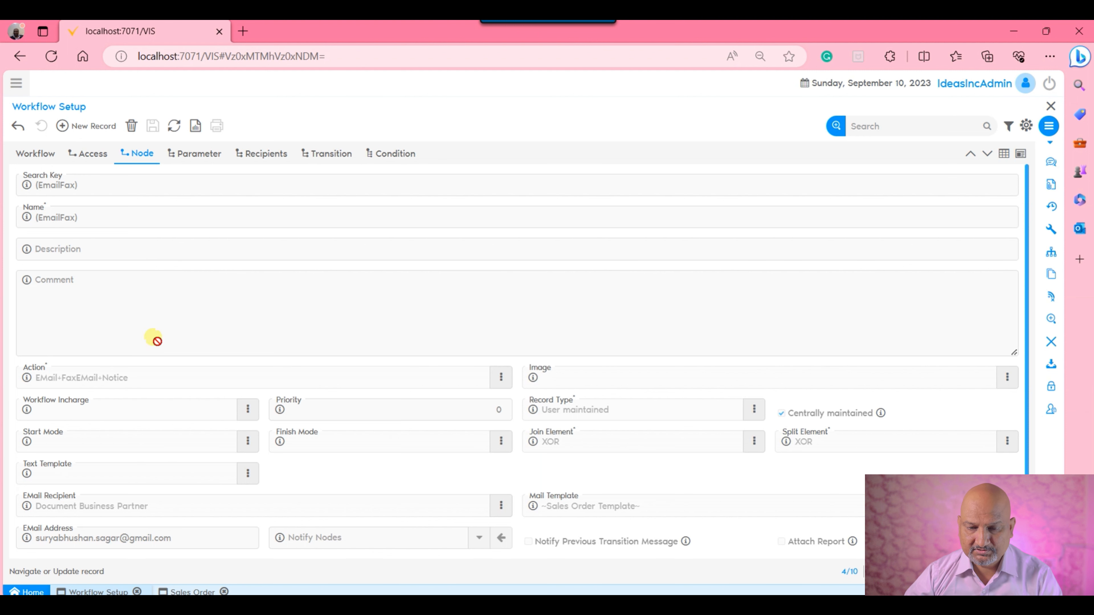
Step: Switch to the SuperUser browser window, zoom from the job's Workflow field to Process_Order, and list that workflow's nodes
{"action": "mouse_move", "coordinate": [770, 609]}
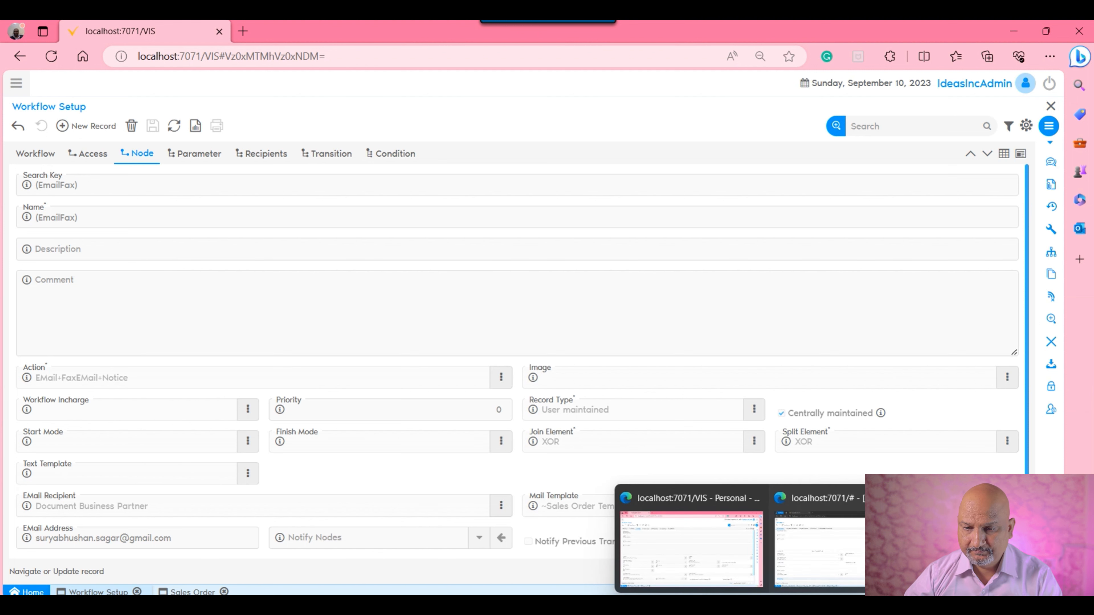
{"action": "left_click", "coordinate": [820, 564]}
{"action": "left_click", "coordinate": [515, 505]}
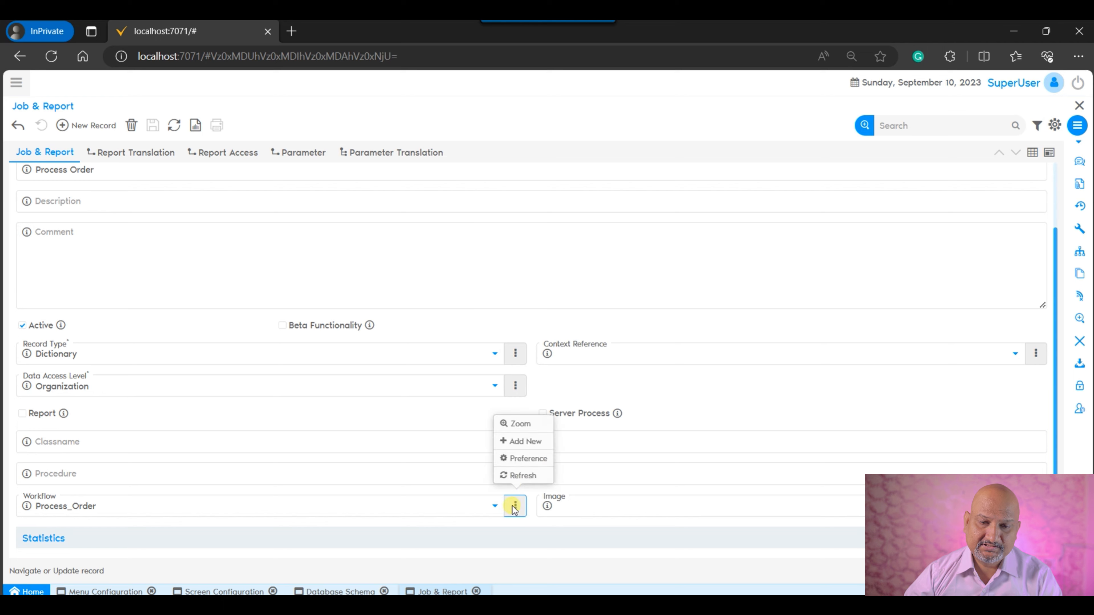
{"action": "left_click", "coordinate": [521, 424]}
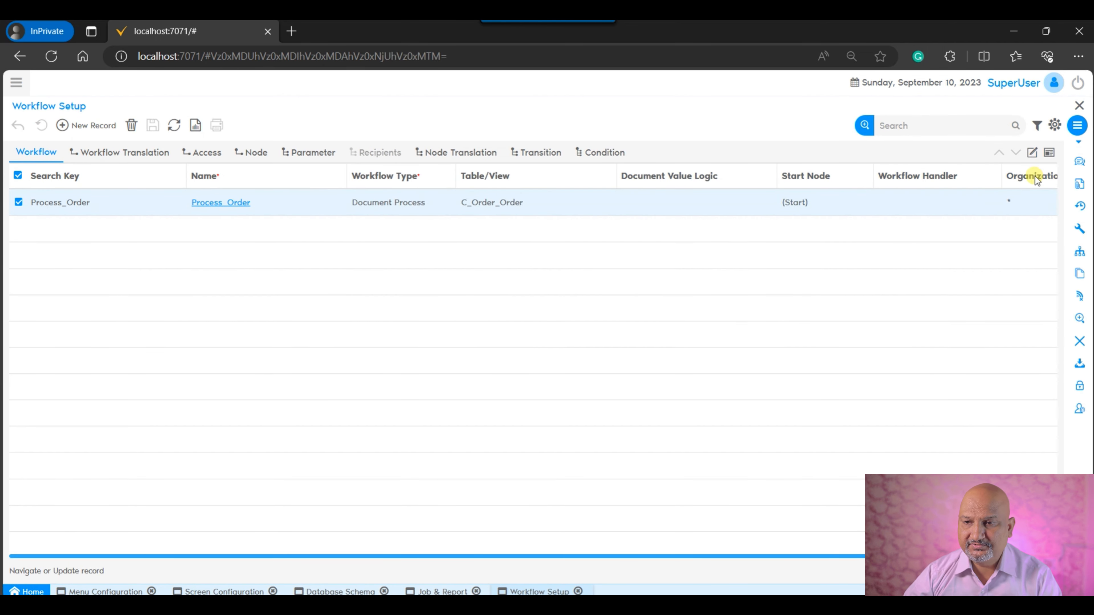
{"action": "left_click", "coordinate": [1032, 152]}
{"action": "left_click", "coordinate": [255, 152]}
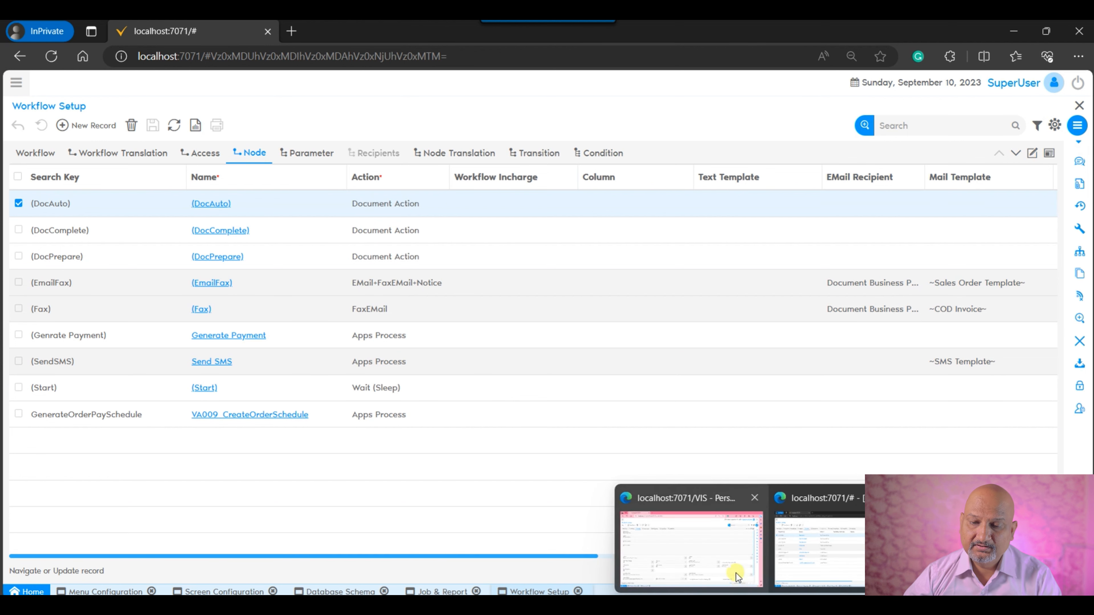
Step: Return to the IdeasIncAdmin browser window and start a new Process_Order node with search key and name "(Approval to Manager)"
{"action": "mouse_move", "coordinate": [736, 573]}
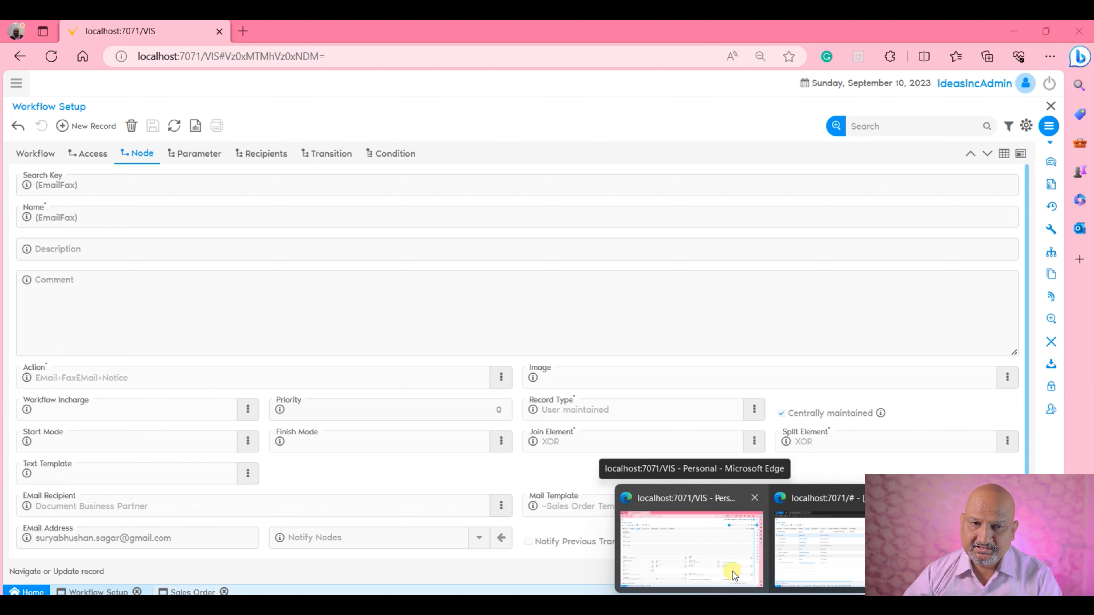
{"action": "left_click", "coordinate": [733, 571]}
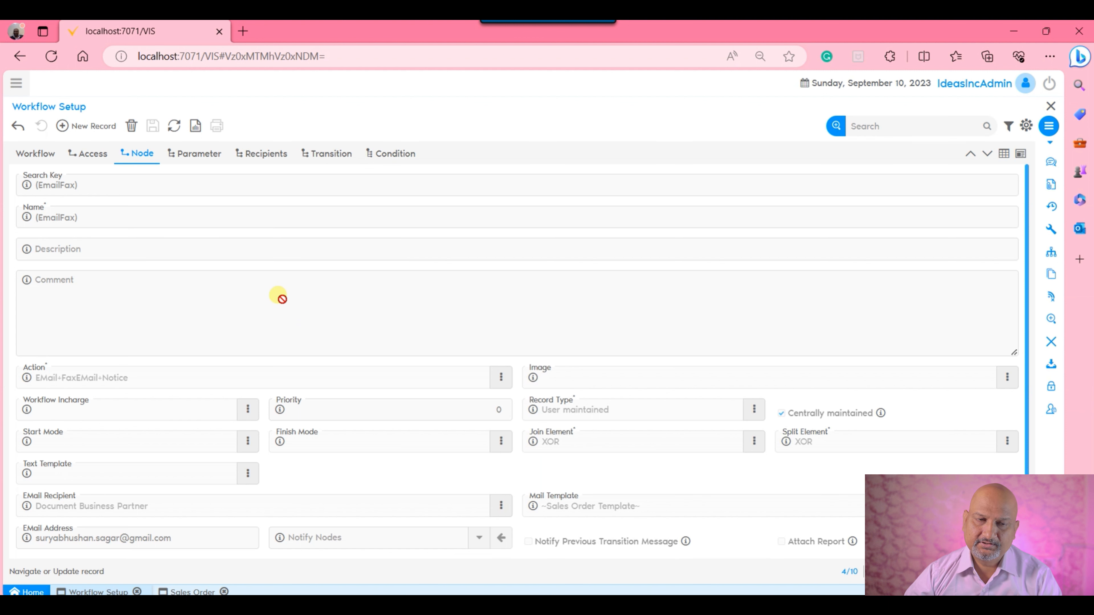
{"action": "left_click", "coordinate": [88, 128]}
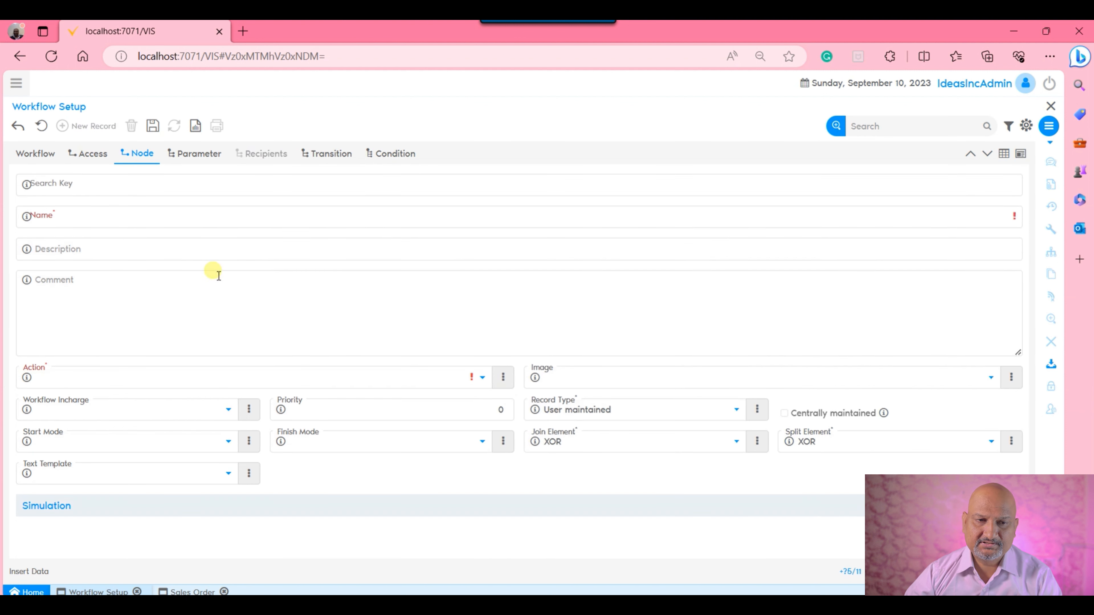
{"action": "left_click", "coordinate": [183, 188]}
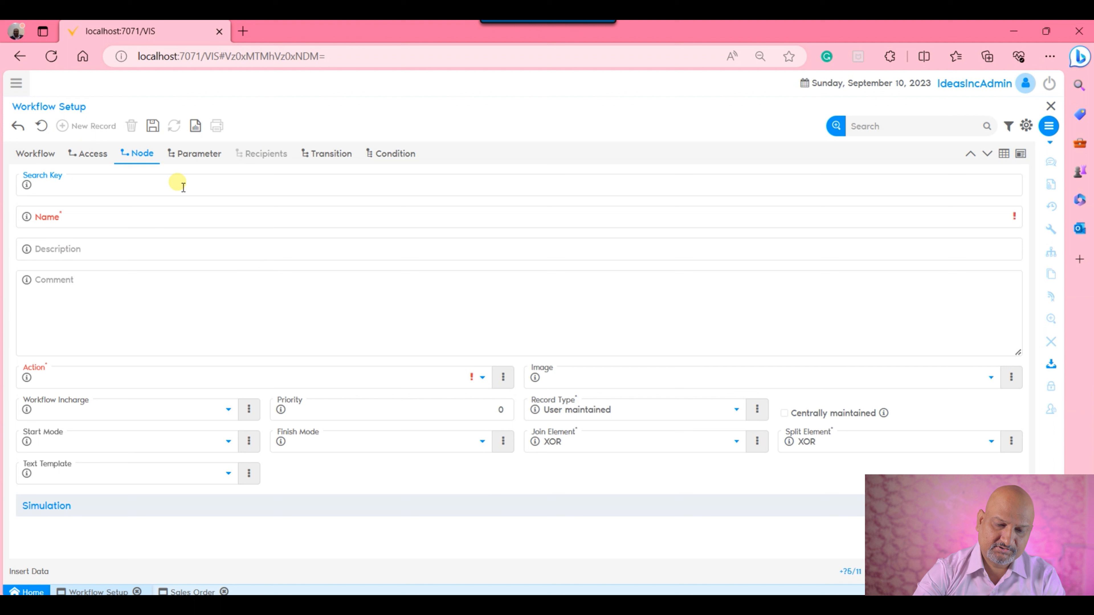
{"action": "type", "text": "(Ap"}
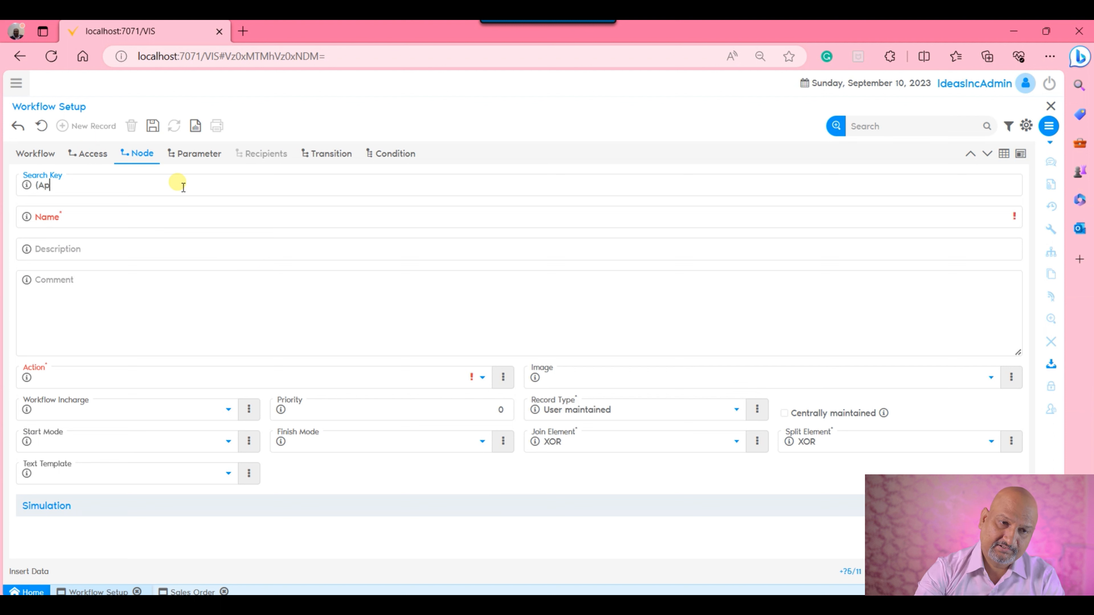
{"action": "type", "text": "proval to Manager"}
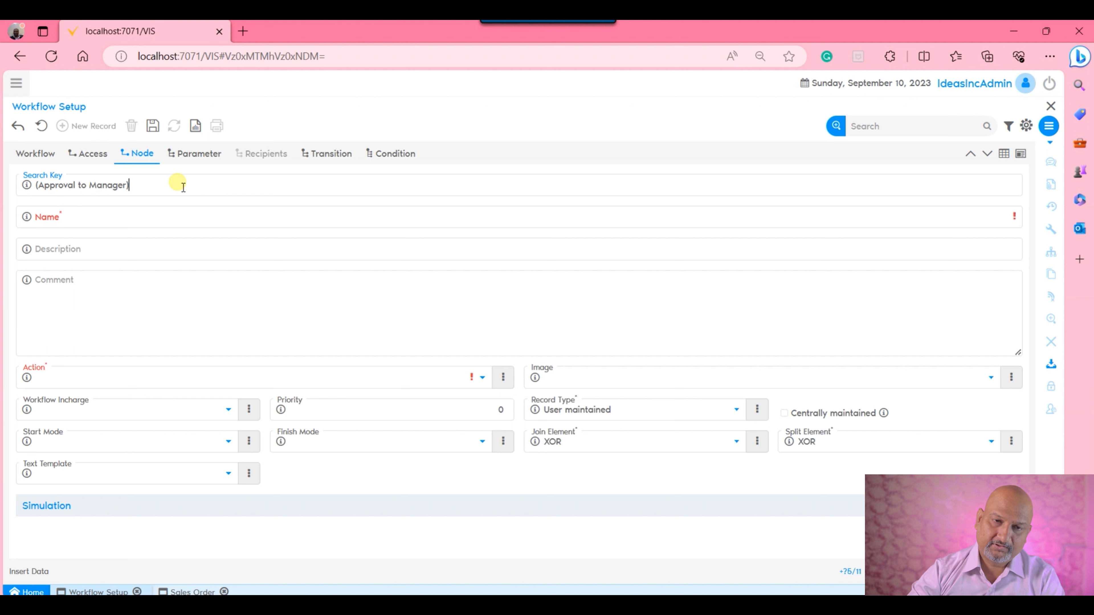
{"action": "left_click_drag", "start_coordinate": [167, 187], "coordinate": [6, 187]}
{"action": "key", "text": "ctrl+c"}
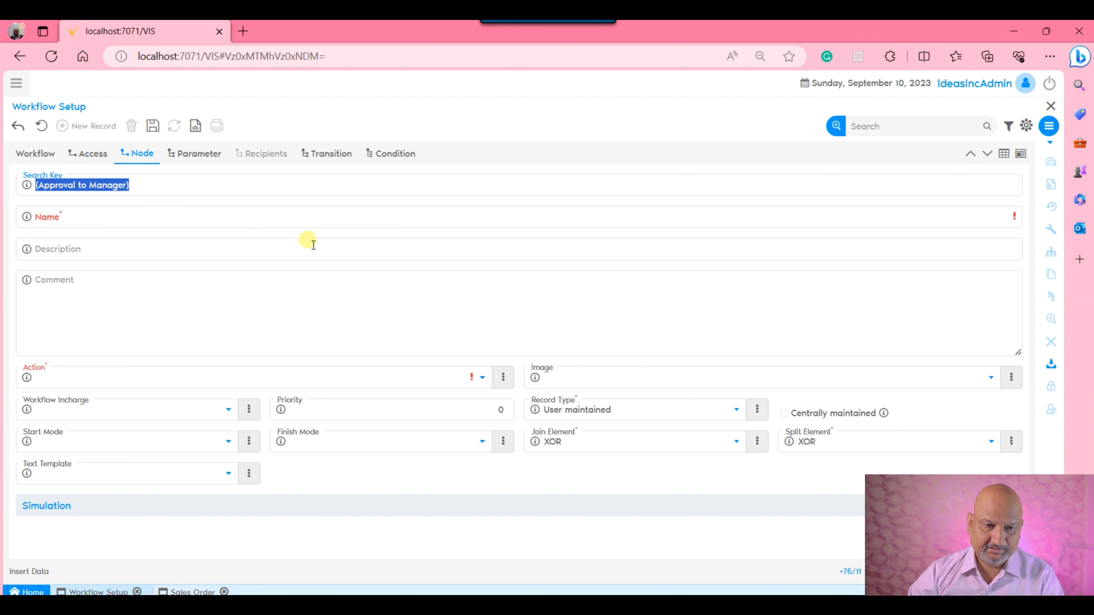
{"action": "key", "text": "Tab"}
{"action": "key", "text": "ctrl+v"}
{"action": "left_click", "coordinate": [400, 347]}
Step: Set the new node's Action to User Choice and its Workflow Incharge to Invoker
{"action": "left_click", "coordinate": [371, 375]}
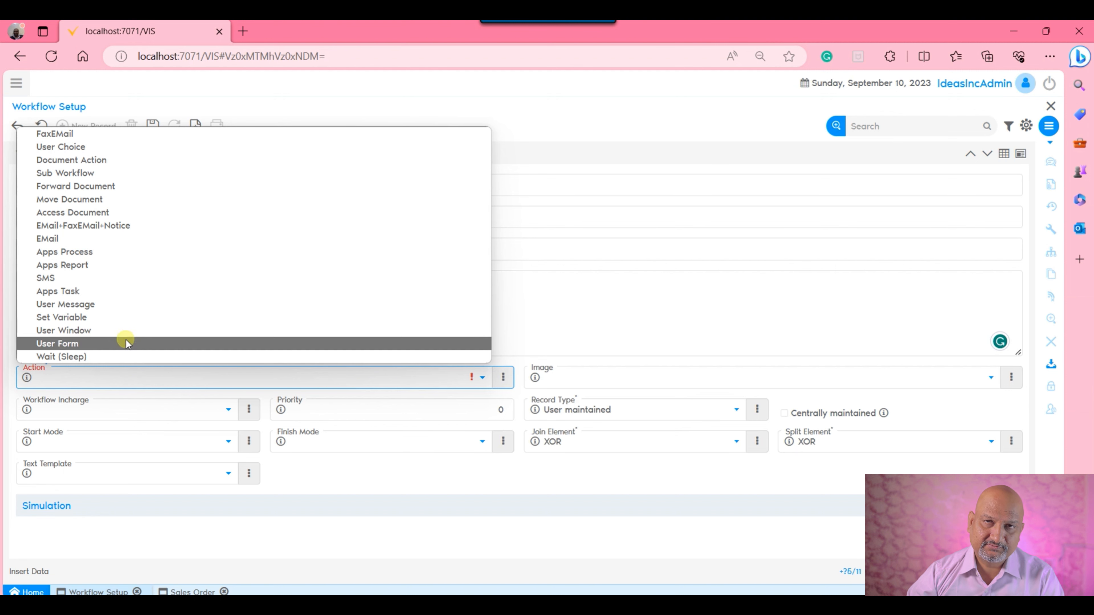
{"action": "left_click", "coordinate": [162, 147]}
{"action": "left_click", "coordinate": [420, 318]}
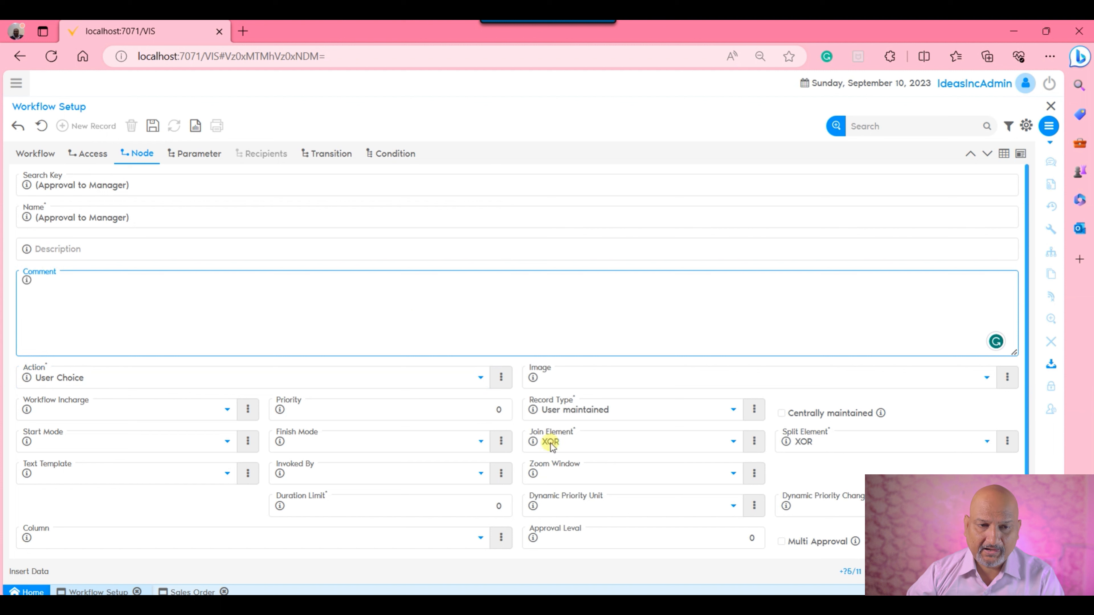
{"action": "left_click", "coordinate": [175, 405]}
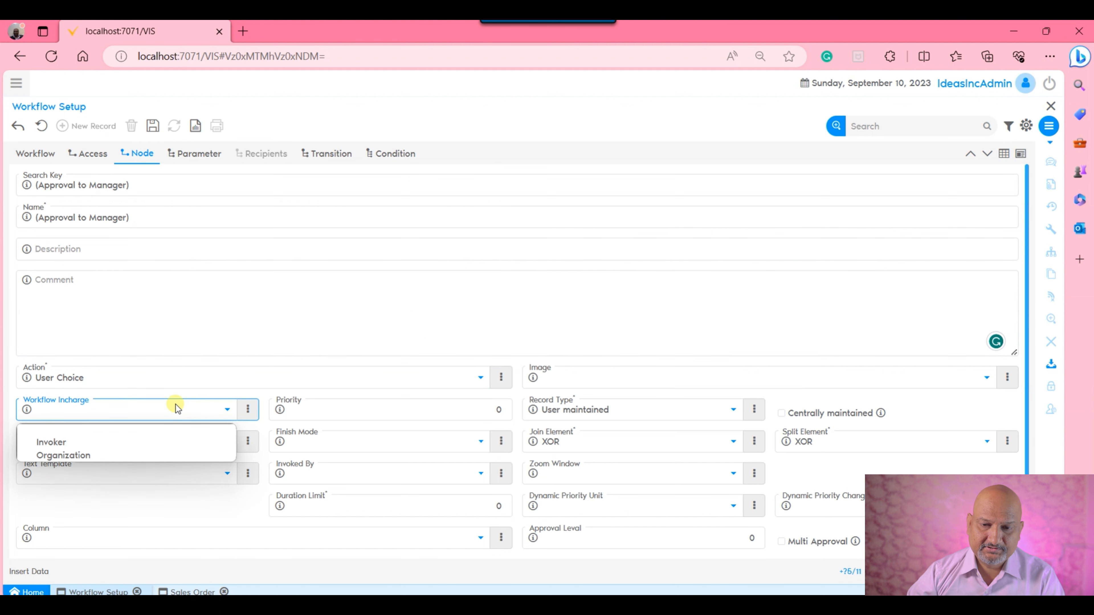
{"action": "left_click", "coordinate": [107, 446]}
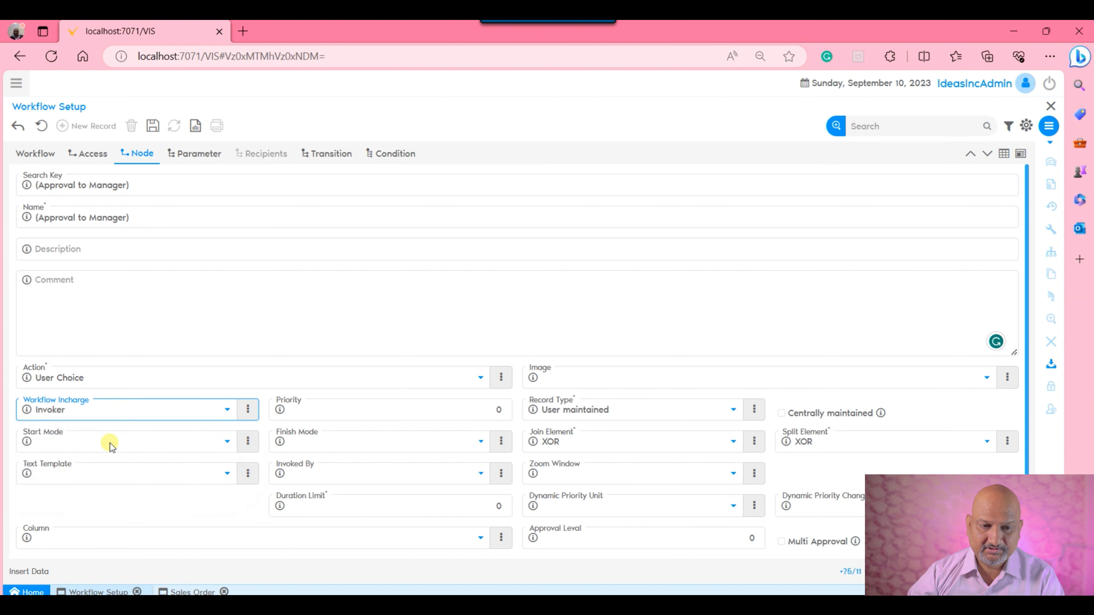
Step: Zoom from the approval node's Workflow Incharge field to the Invoker record and show it in form view
{"action": "left_click", "coordinate": [254, 409]}
{"action": "left_click", "coordinate": [249, 437]}
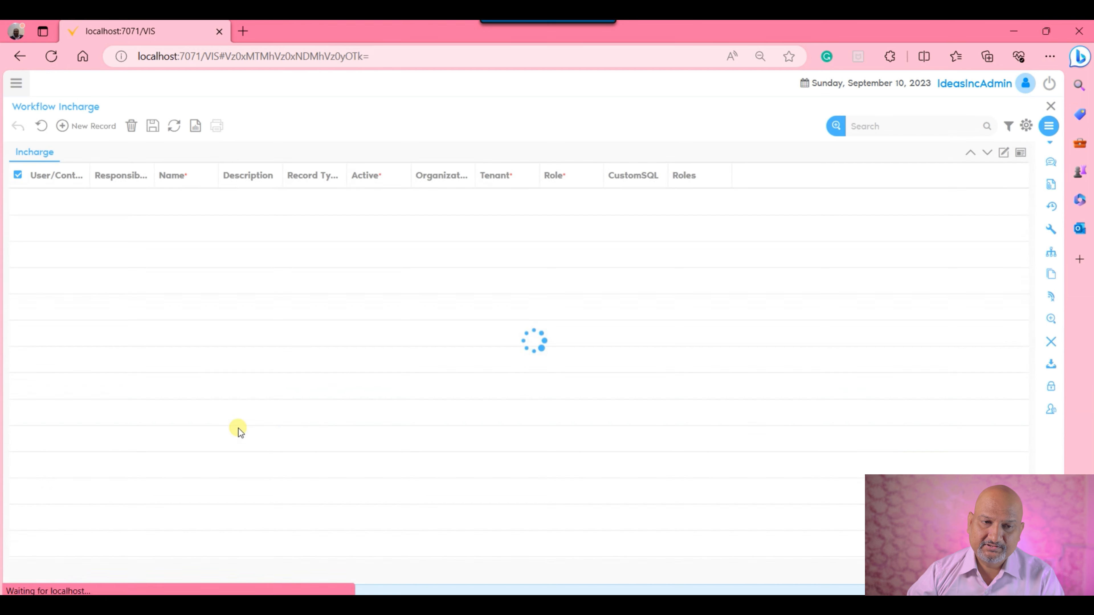
{"action": "left_click", "coordinate": [1004, 152]}
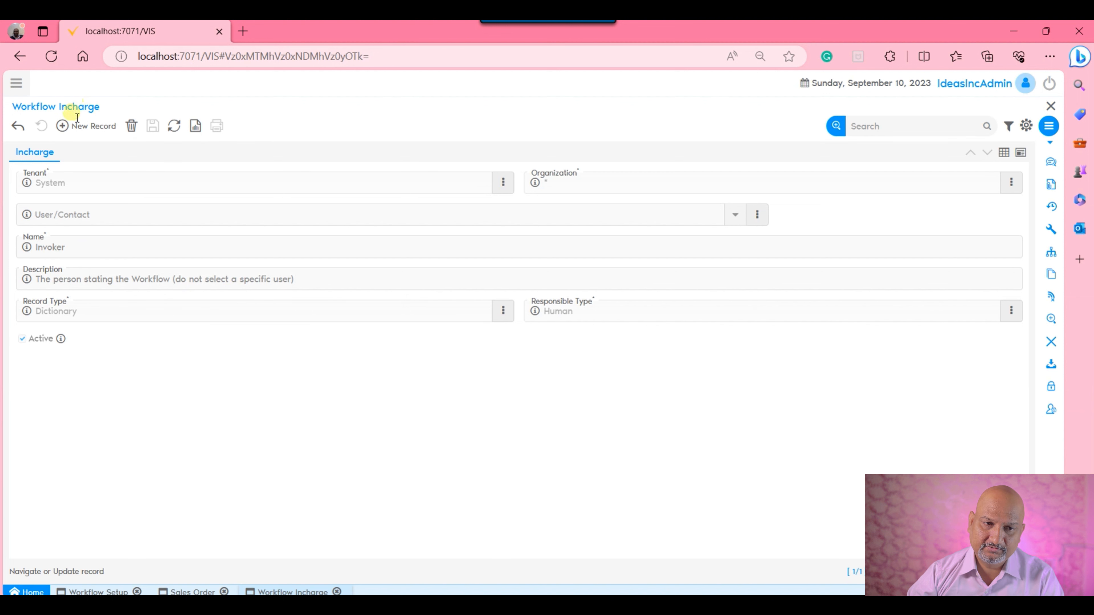
Step: Create and save a workflow incharge named "IdeasIncAdmin Role" with Responsible Type Role and Role IdeasInc Admin
{"action": "left_click", "coordinate": [85, 126]}
{"action": "left_click", "coordinate": [235, 212]}
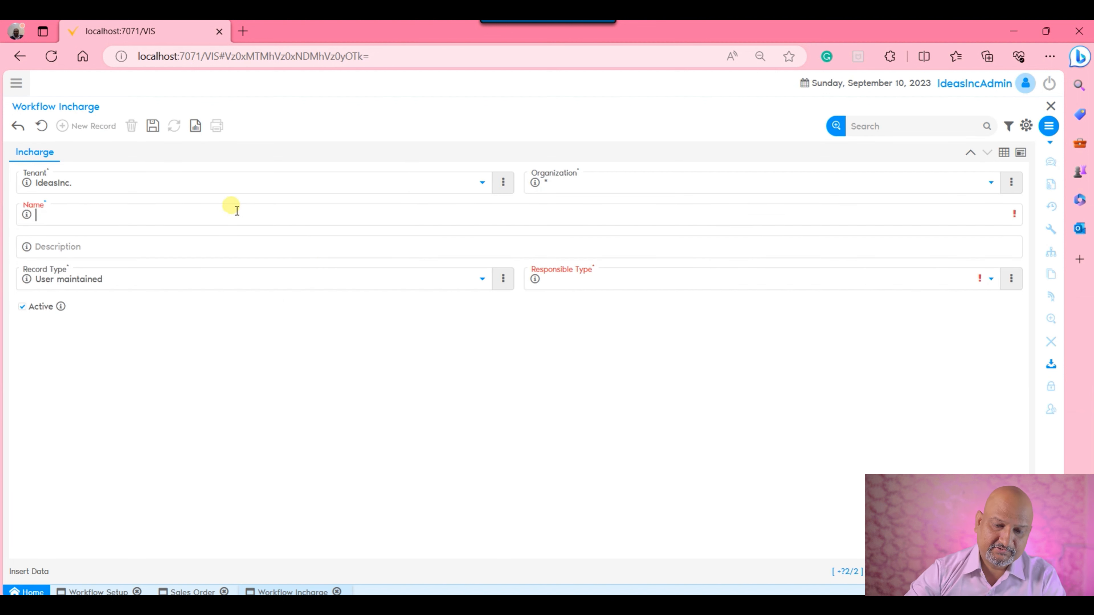
{"action": "type", "text": "Idean"}
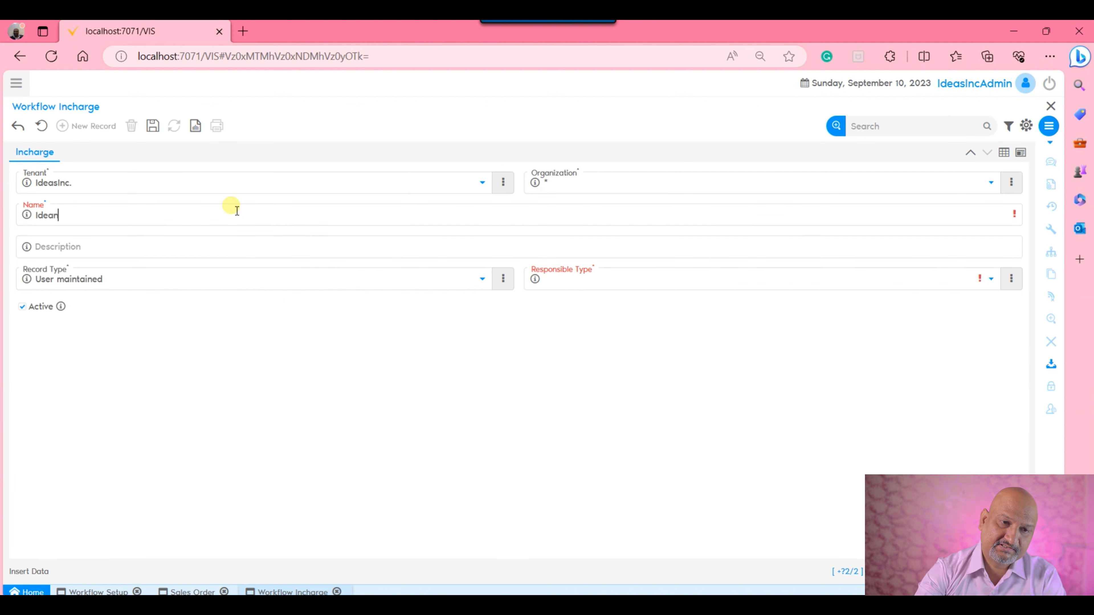
{"action": "key", "text": "BackSpace"}
{"action": "type", "text": "sIncAdmin Role"}
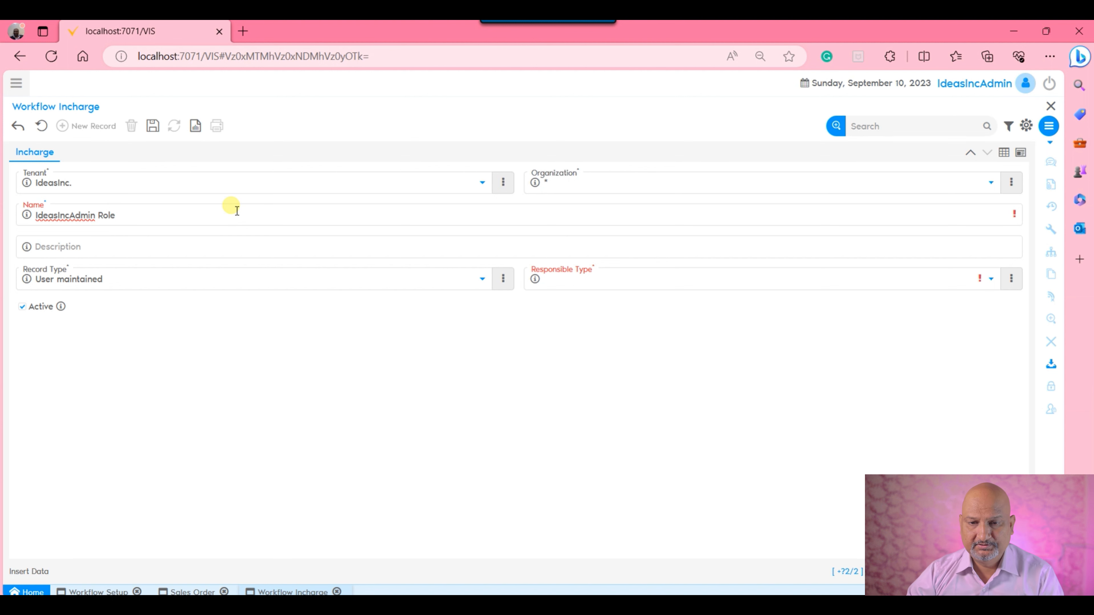
{"action": "left_click", "coordinate": [647, 282]}
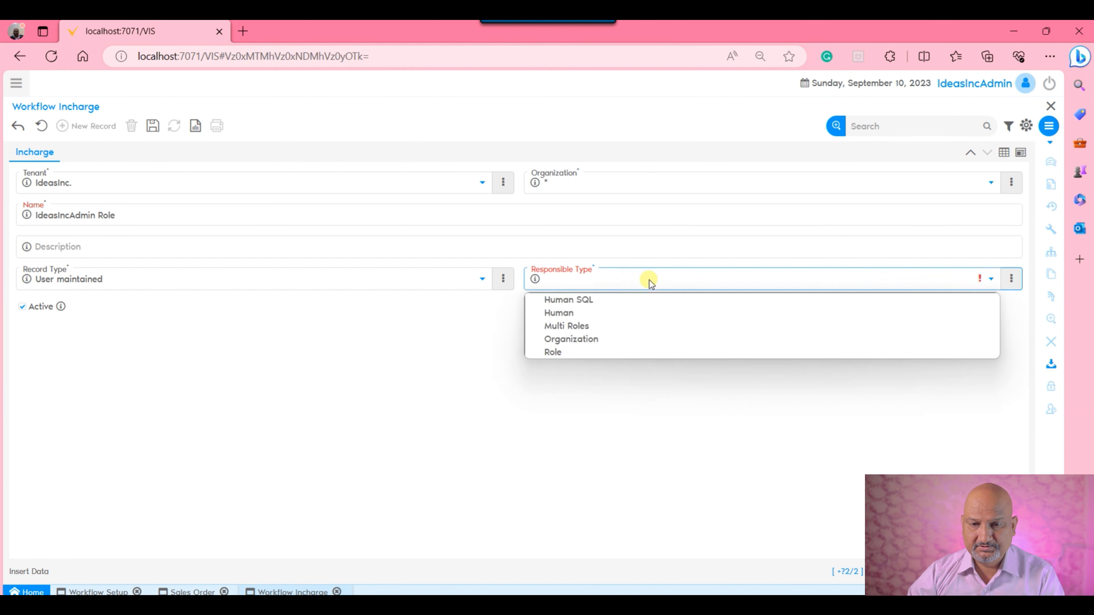
{"action": "left_click", "coordinate": [619, 350]}
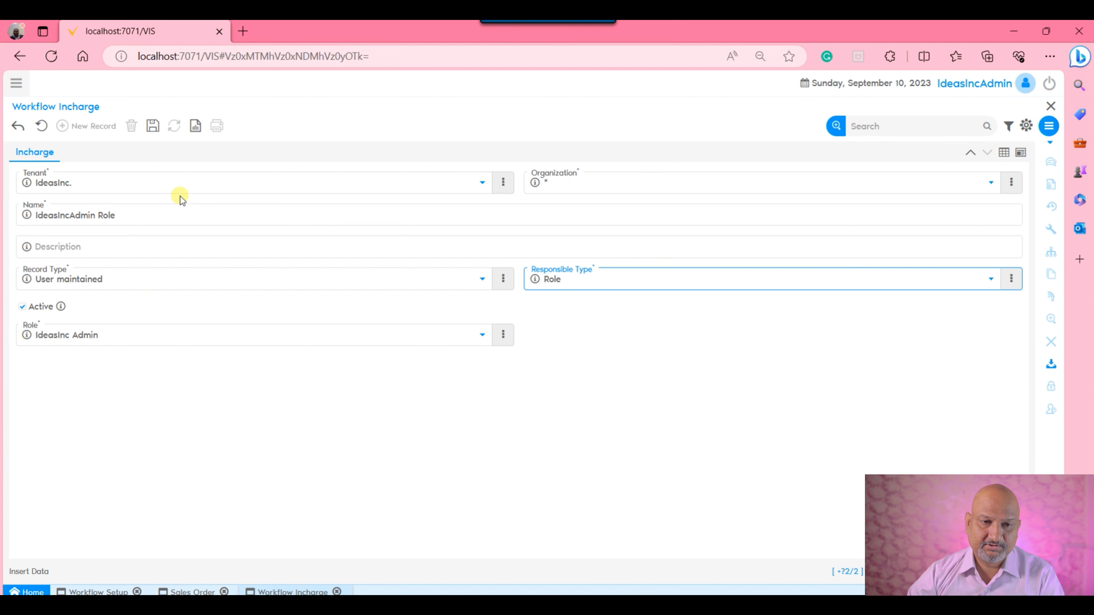
{"action": "left_click", "coordinate": [153, 127]}
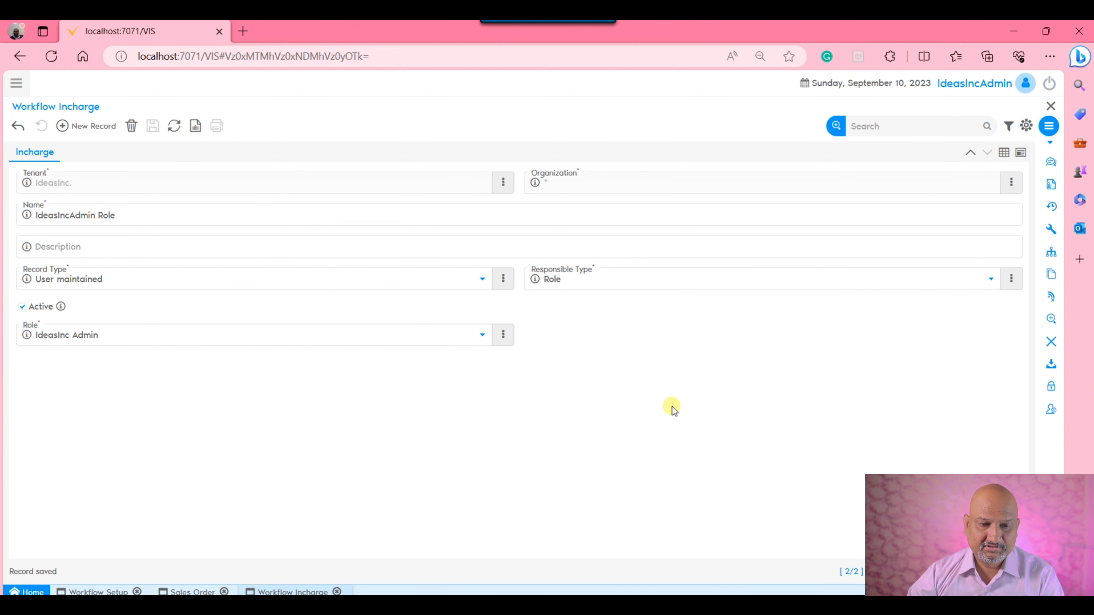
Step: Return to Workflow Setup, refresh the approval node's incharge options and set its Workflow Incharge to IdeasIncAdmin Role
{"action": "left_click", "coordinate": [107, 592]}
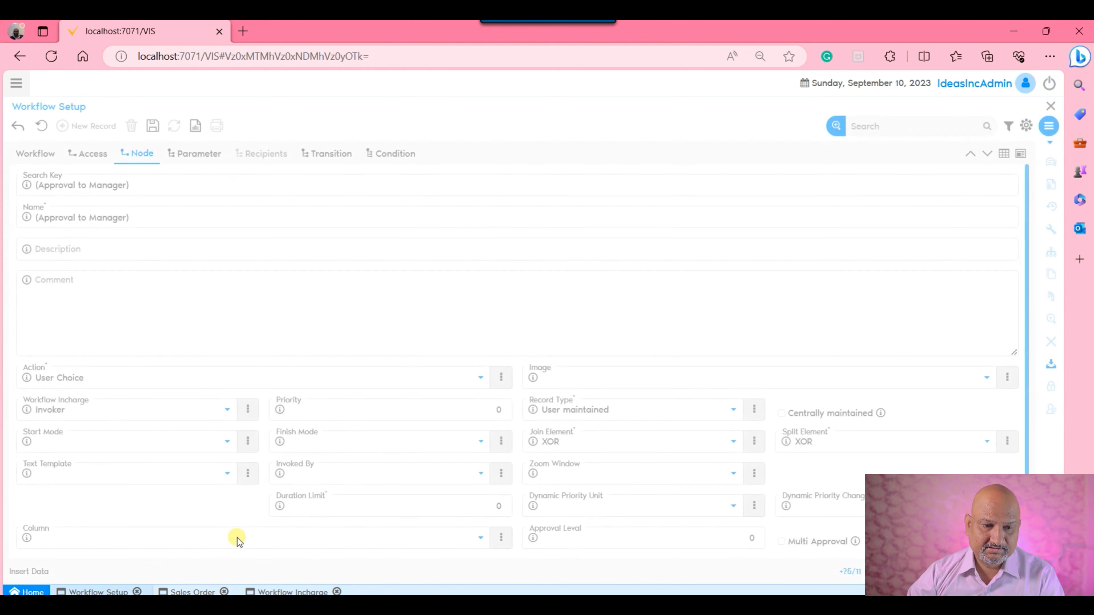
{"action": "left_click", "coordinate": [254, 411]}
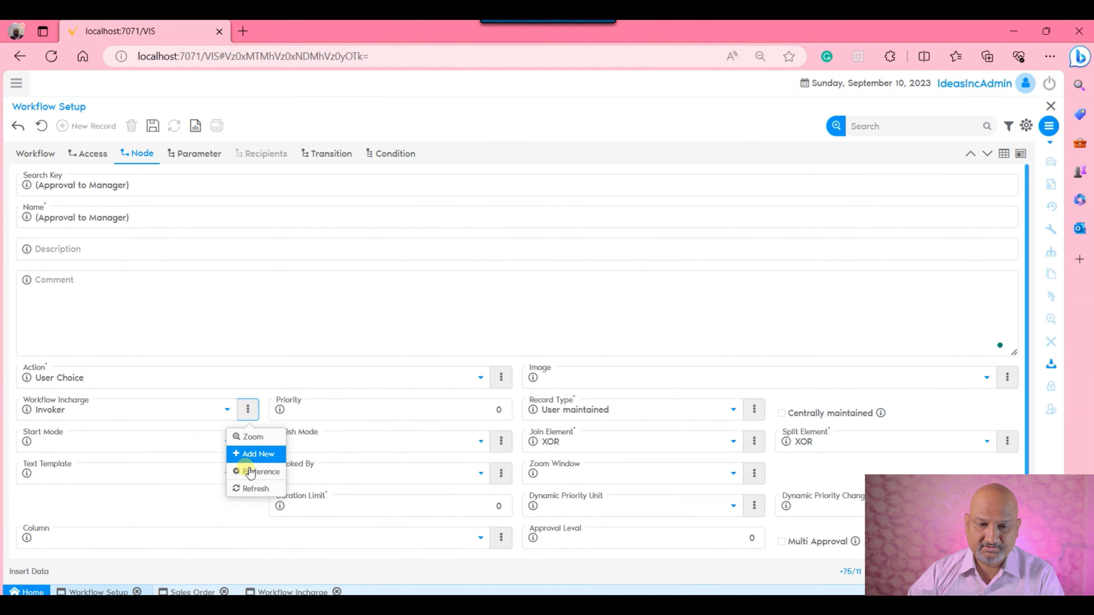
{"action": "left_click", "coordinate": [251, 486]}
{"action": "left_click", "coordinate": [209, 410]}
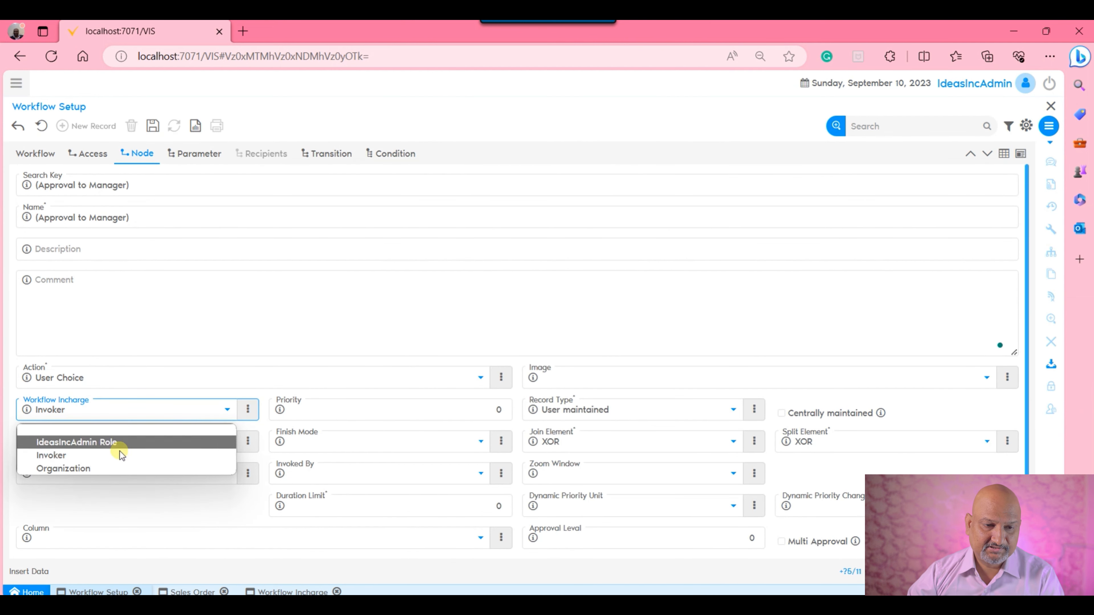
{"action": "left_click", "coordinate": [116, 441]}
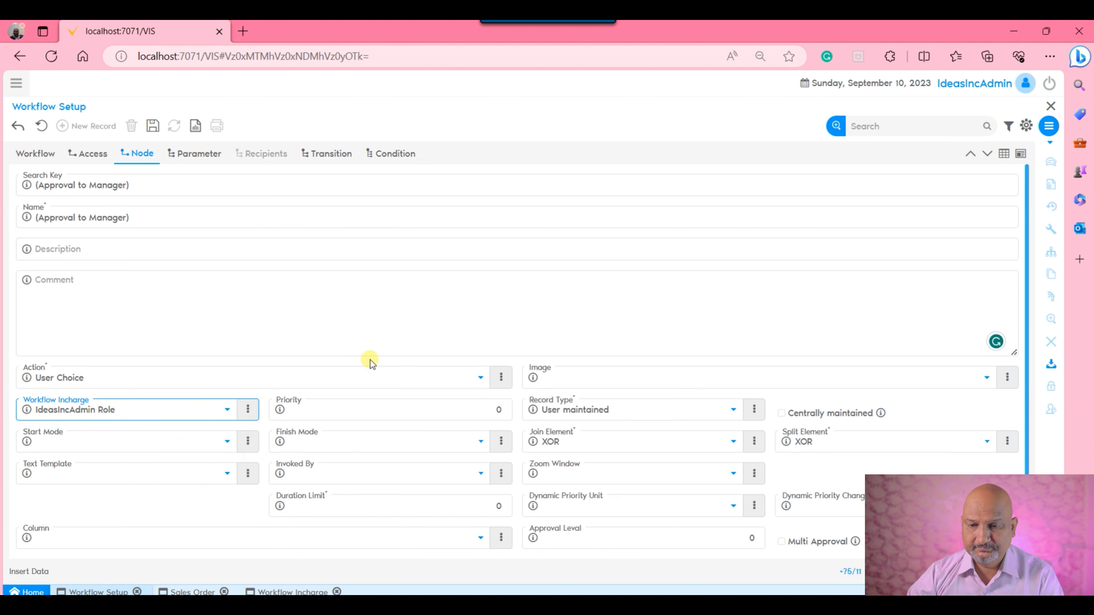
Step: Look through the approval node's available Column options for a suitable approval column
{"action": "left_click", "coordinate": [410, 345]}
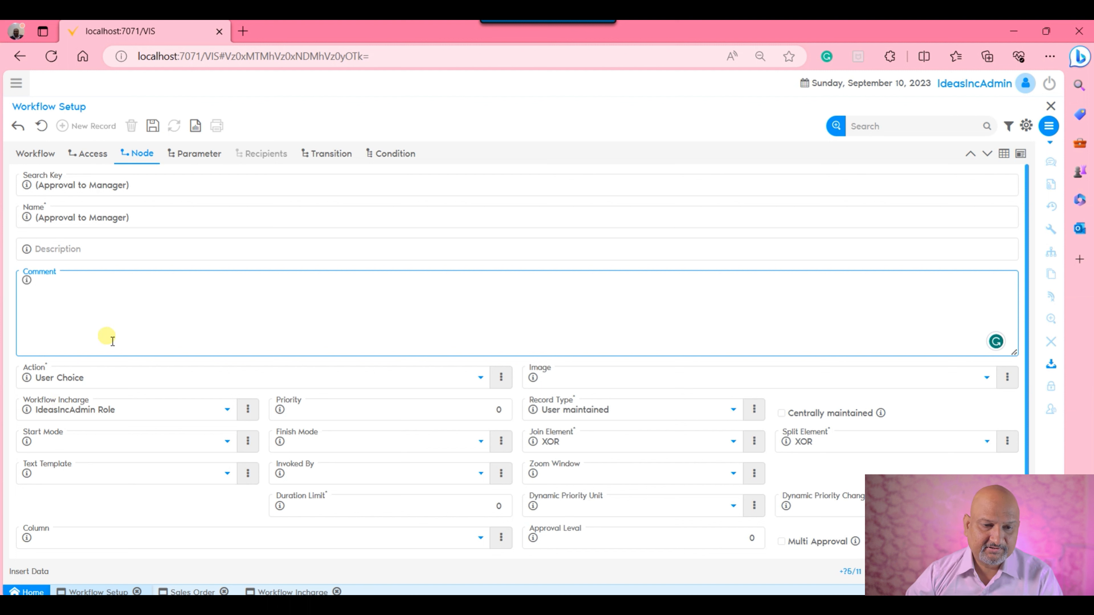
{"action": "scroll", "coordinate": [327, 302], "scroll_direction": "down", "scroll_amount": 1}
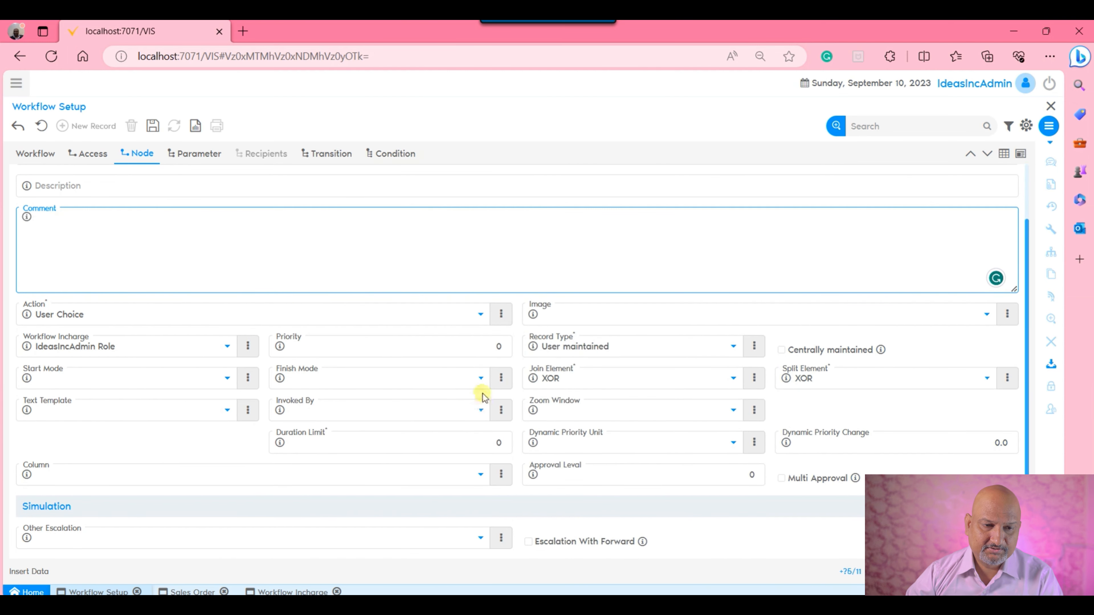
{"action": "left_click", "coordinate": [170, 439]}
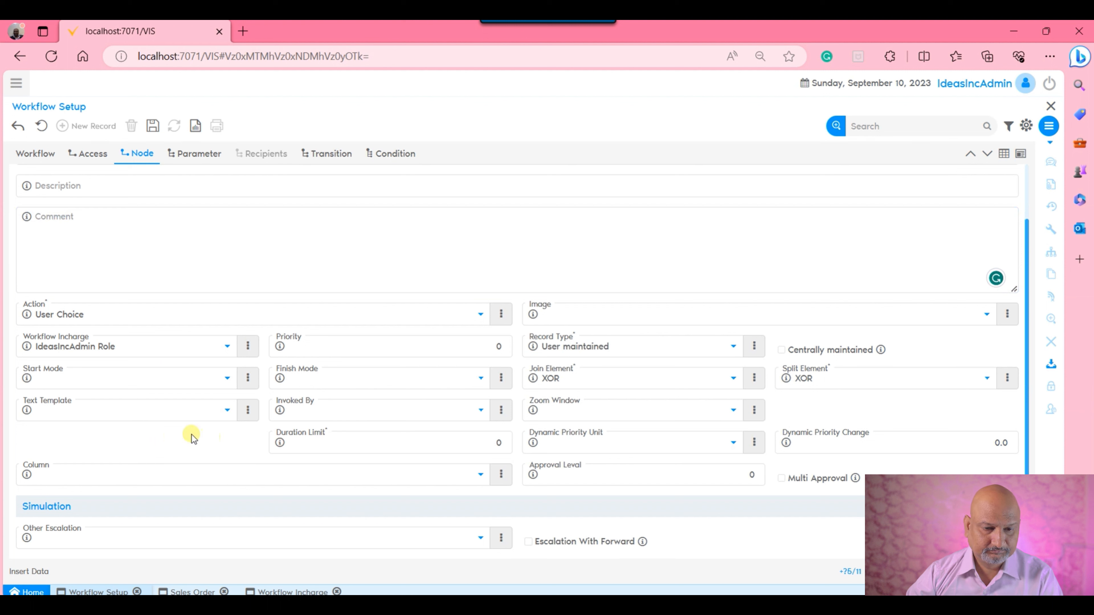
{"action": "left_click", "coordinate": [200, 472]}
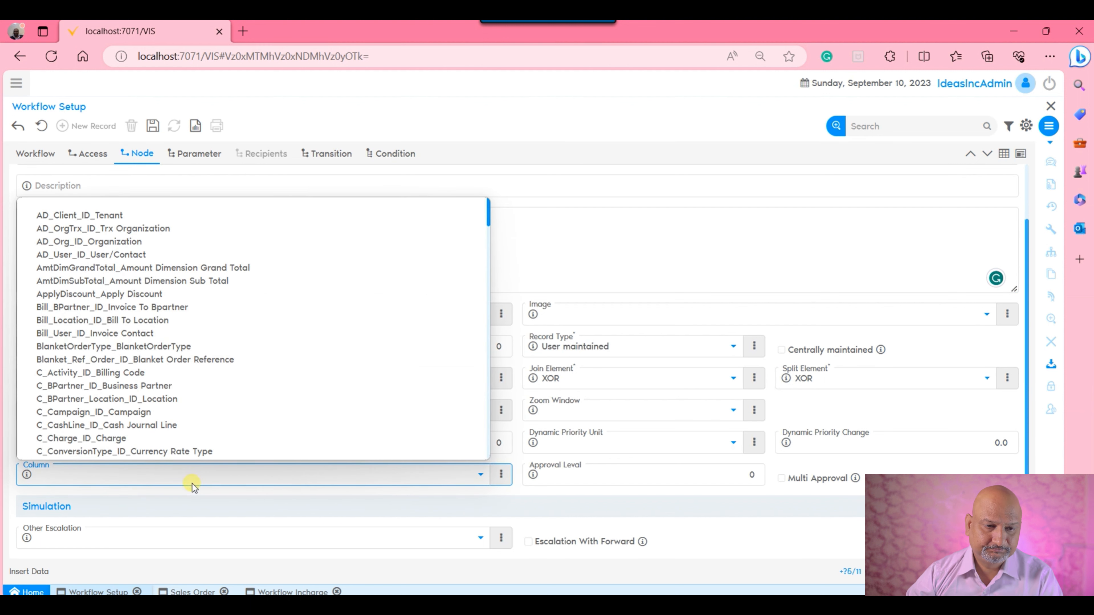
{"action": "scroll", "coordinate": [202, 337], "scroll_direction": "down", "scroll_amount": 10}
{"action": "scroll", "coordinate": [202, 338], "scroll_direction": "down", "scroll_amount": 8}
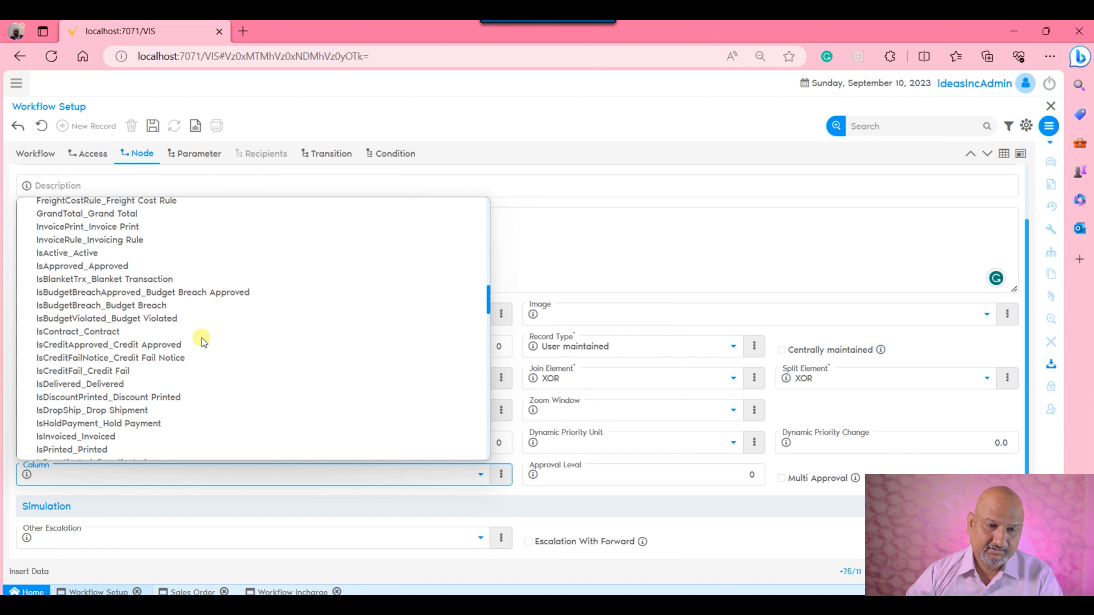
{"action": "scroll", "coordinate": [204, 340], "scroll_direction": "down", "scroll_amount": 1}
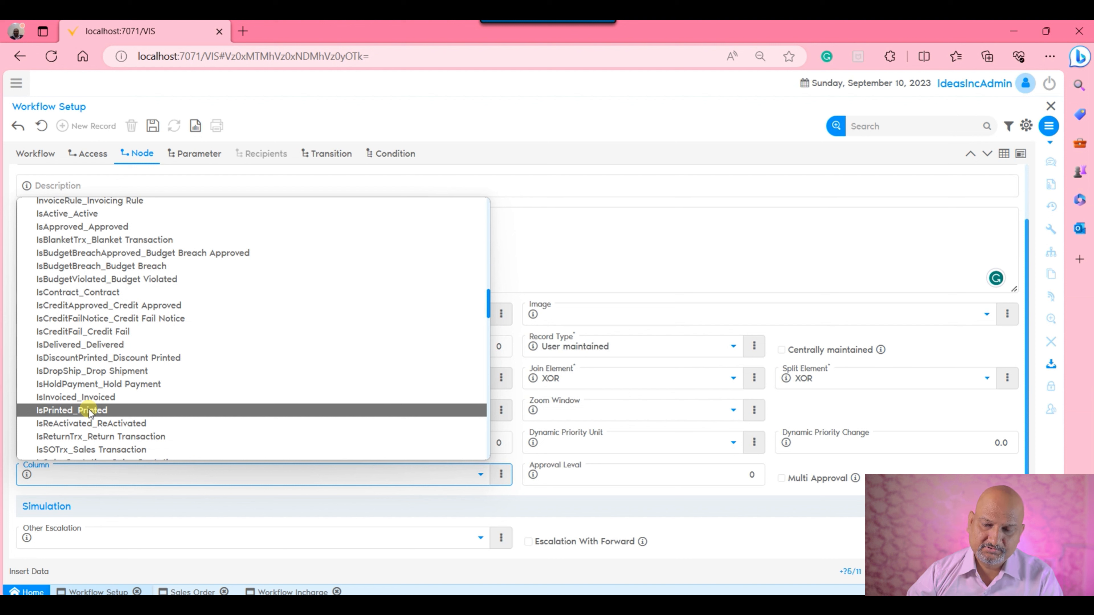
{"action": "left_click", "coordinate": [739, 221]}
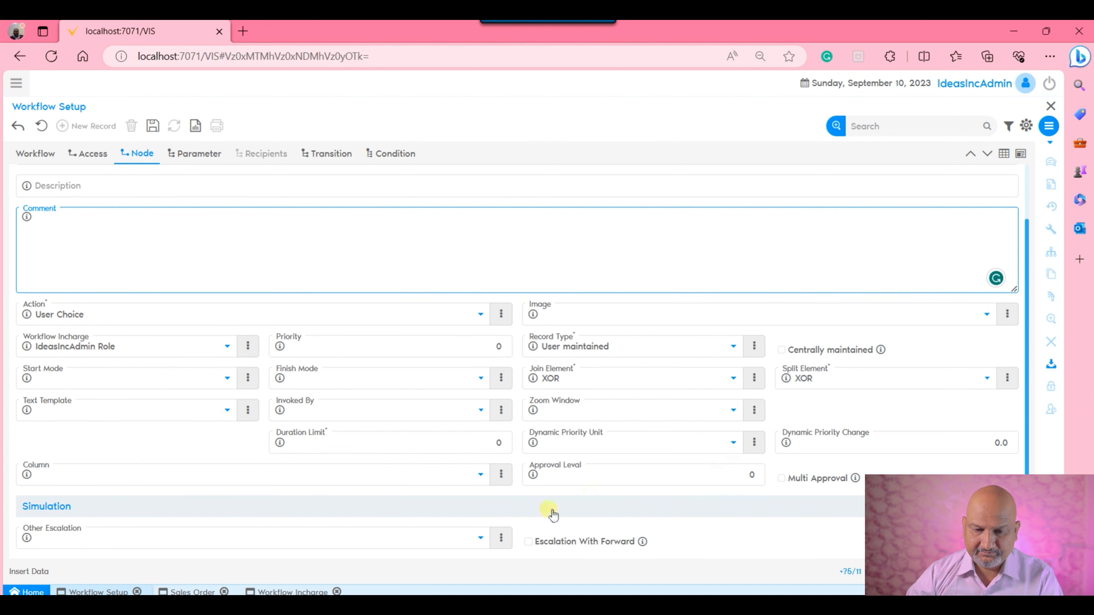
Step: Switch to the SuperUser browser window and start a new column for the C_Order_Order table in Database Schema
{"action": "mouse_move", "coordinate": [738, 606]}
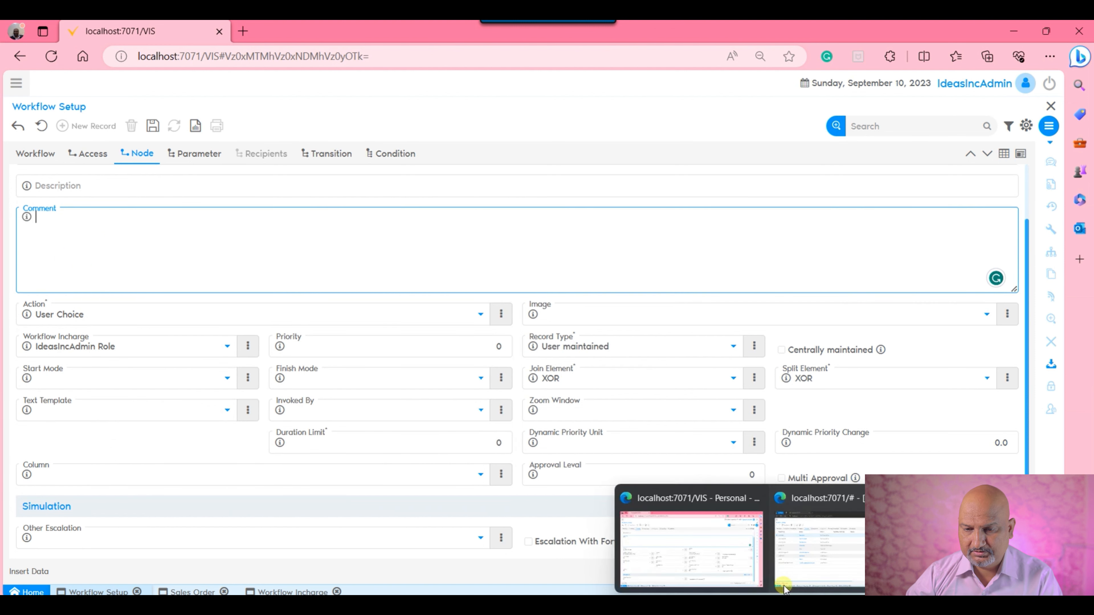
{"action": "left_click", "coordinate": [807, 528]}
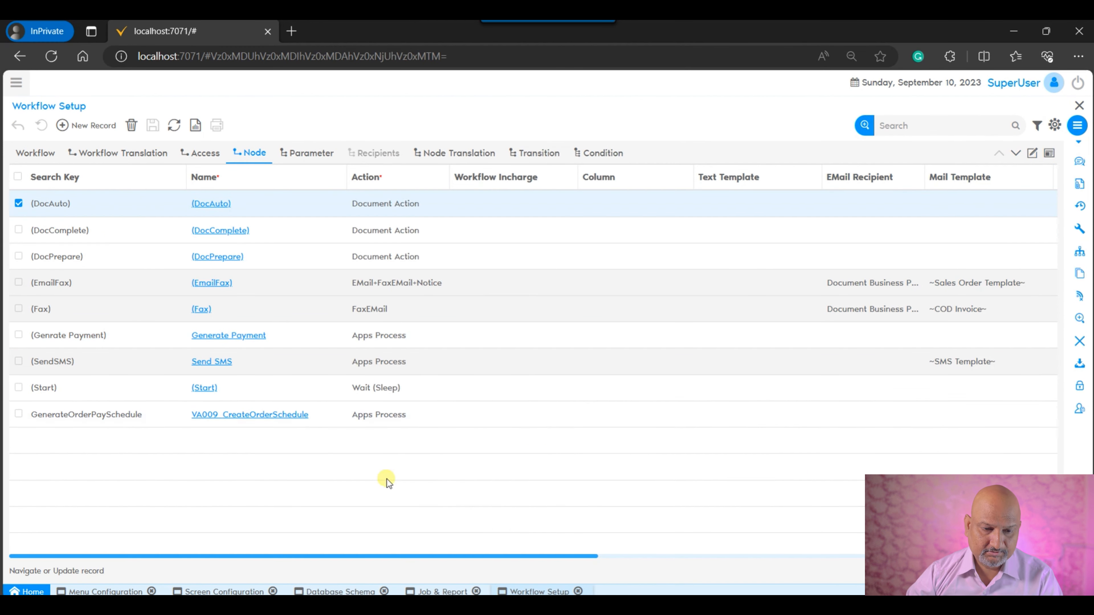
{"action": "left_click", "coordinate": [326, 592]}
{"action": "left_click", "coordinate": [92, 131]}
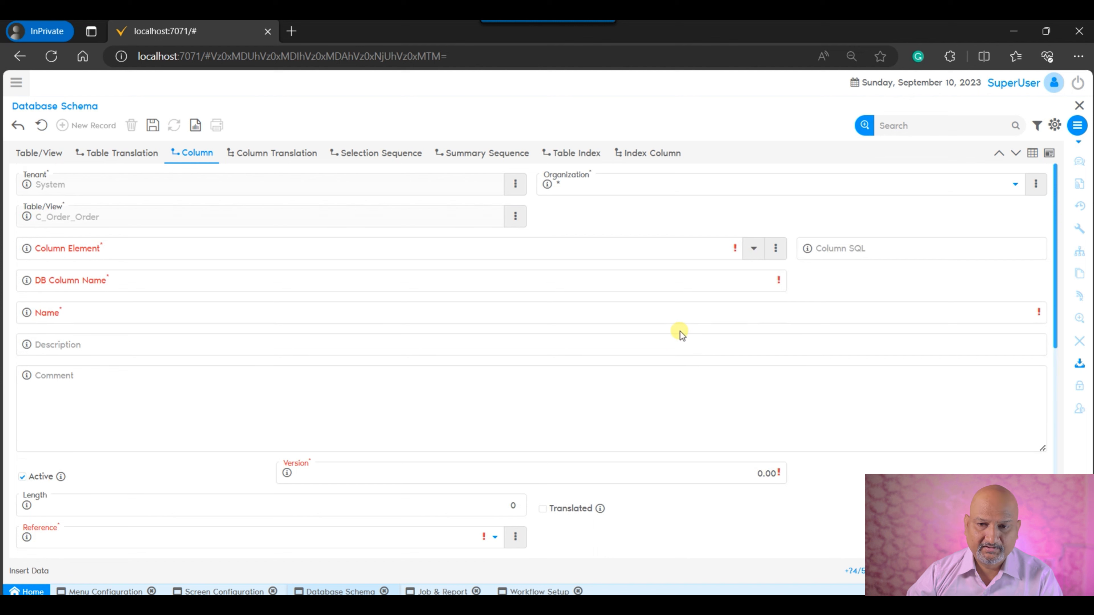
Step: Zoom from the Column Element field to Column Dictionary and set the new element's Tenant to System
{"action": "left_click", "coordinate": [774, 251]}
{"action": "left_click", "coordinate": [771, 276]}
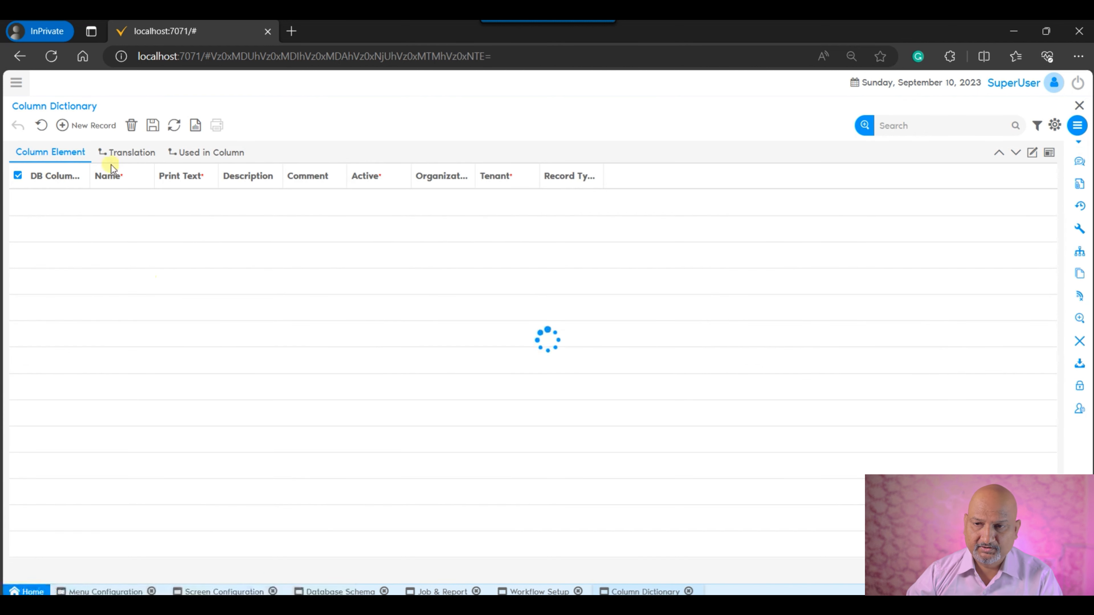
{"action": "left_click", "coordinate": [1032, 153]}
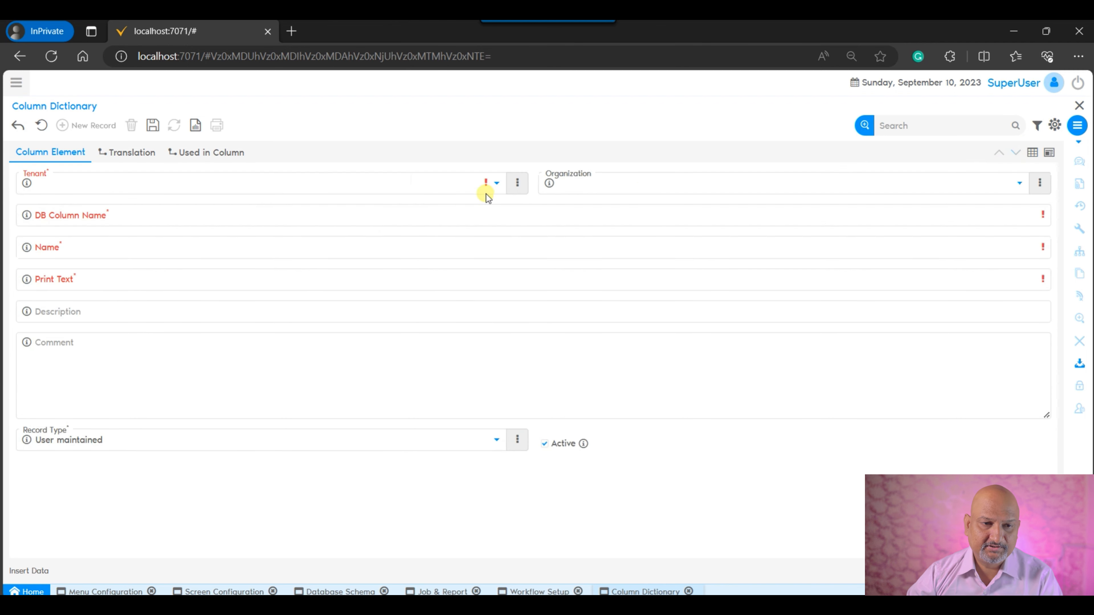
{"action": "left_click", "coordinate": [149, 182]}
{"action": "left_click", "coordinate": [92, 206]}
{"action": "left_click", "coordinate": [99, 228]}
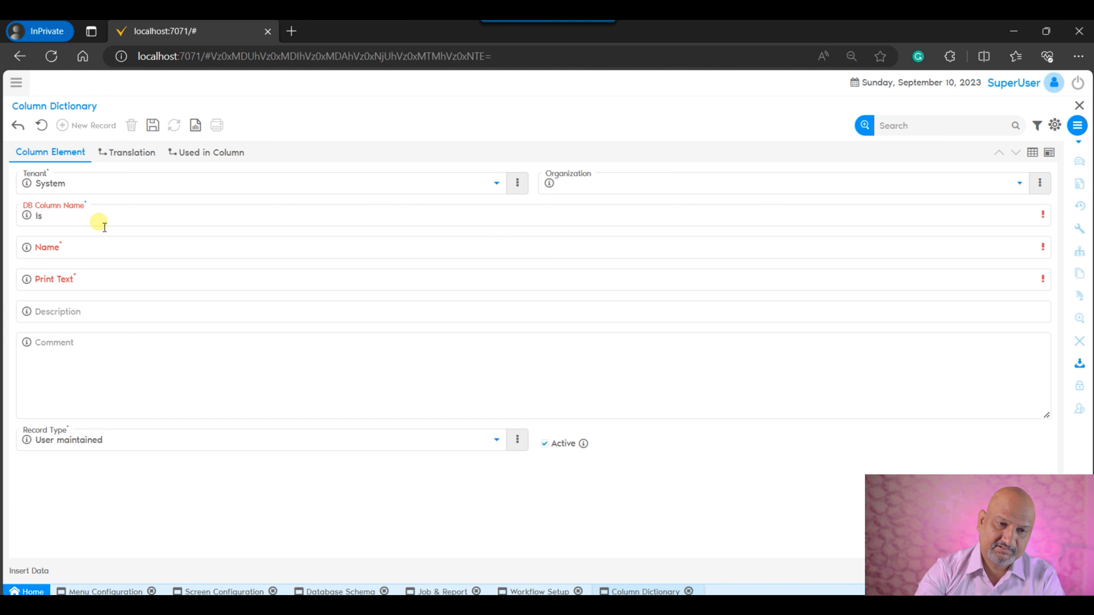
{"action": "type", "text": "IsApproval1"}
{"action": "key", "text": "ctrl+a"}
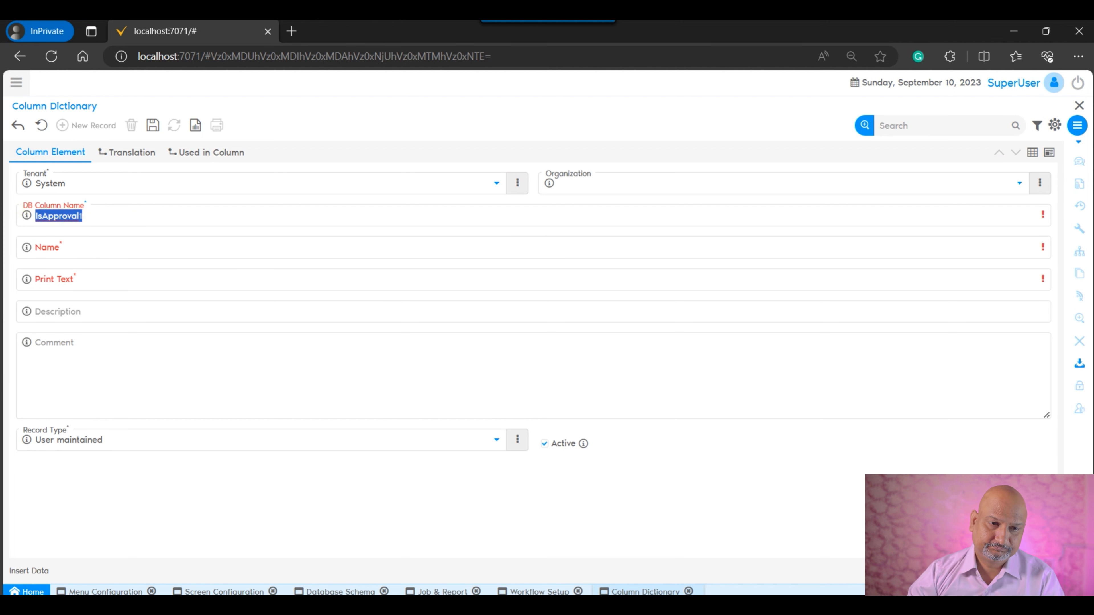
{"action": "left_click", "coordinate": [122, 215]}
{"action": "double_click", "coordinate": [62, 217]}
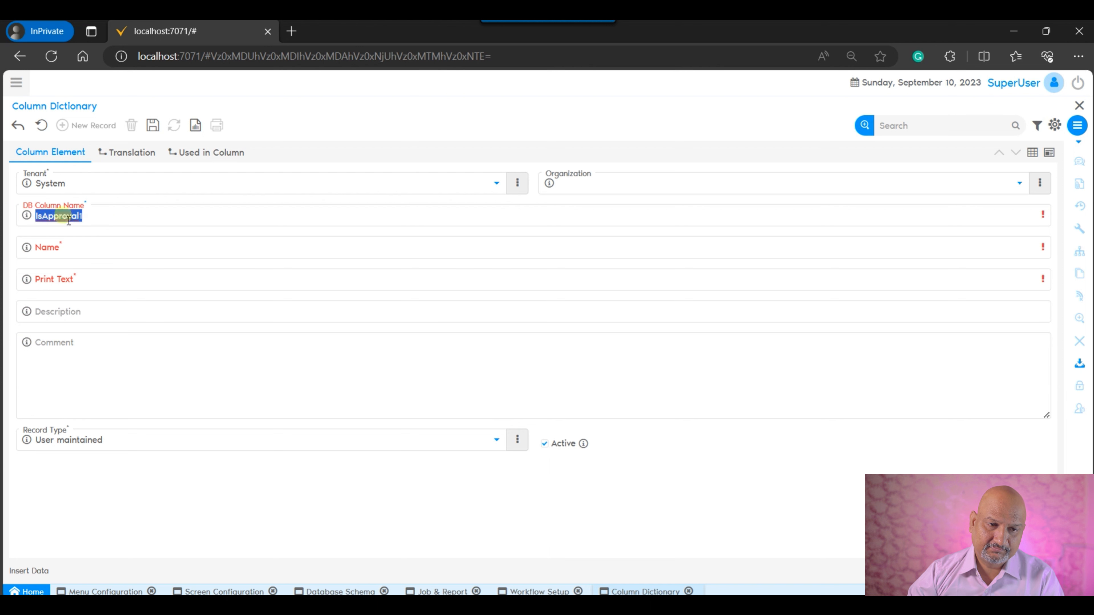
{"action": "left_click", "coordinate": [54, 218]}
Step: Set the new column element's DB Column Name to ForApproval
{"action": "double_click", "coordinate": [59, 217]}
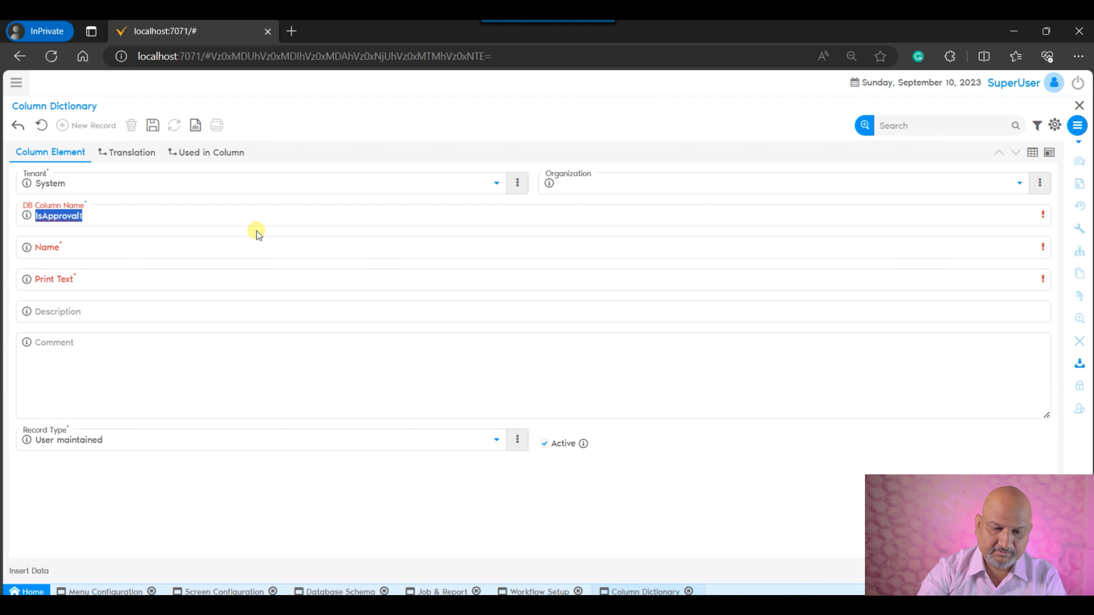
{"action": "type", "text": "For"}
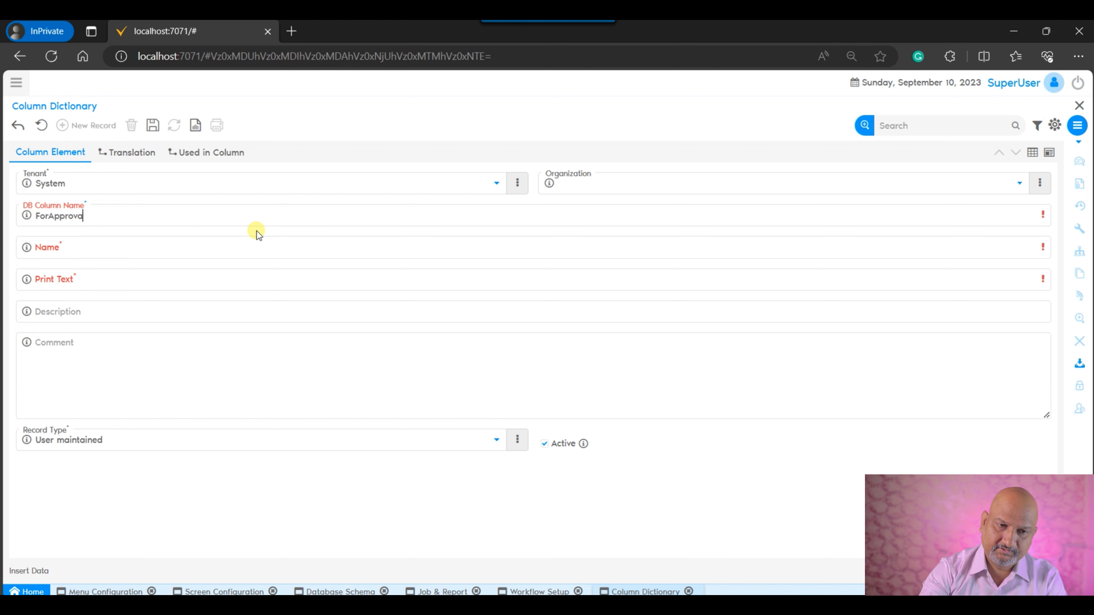
{"action": "type", "text": "ApprovalNode"}
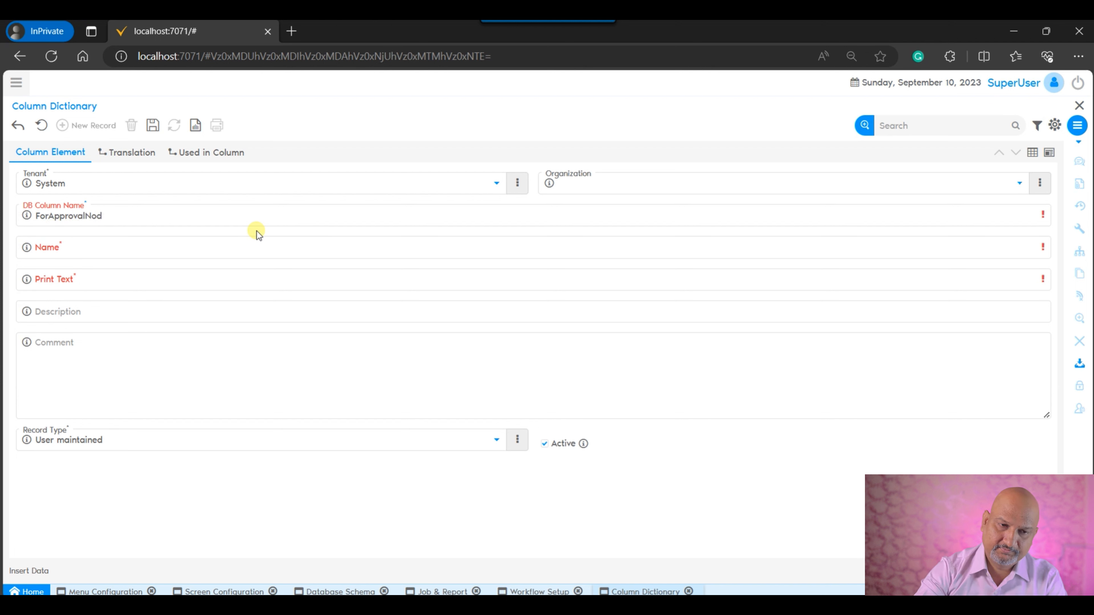
{"action": "key", "text": "BackSpace"}
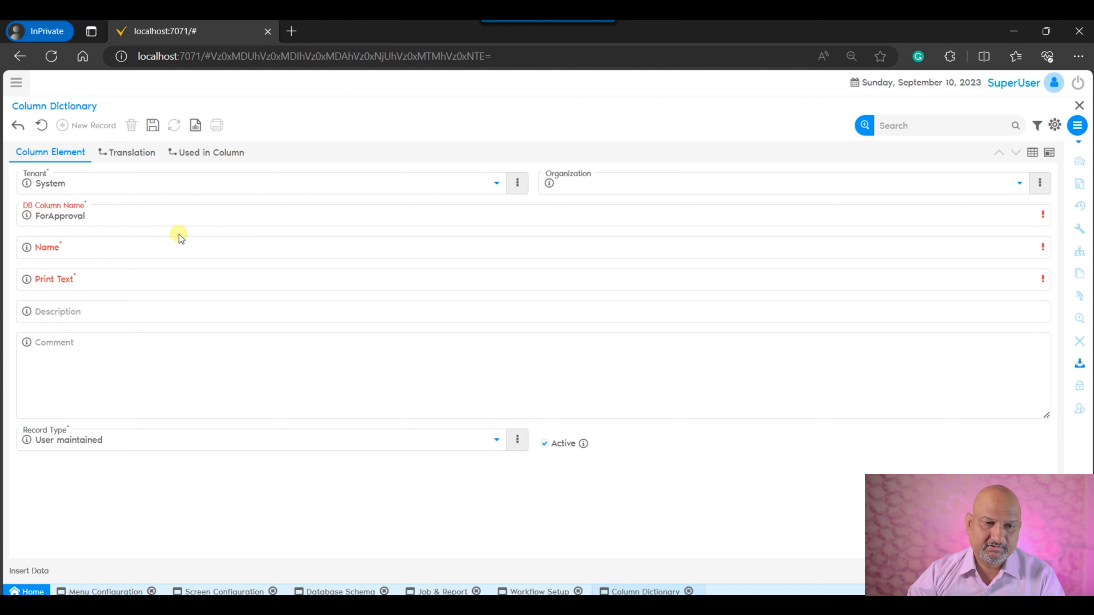
Step: Copy the DB column name ForApproval into the element's Name and Print Text, and save the record
{"action": "double_click", "coordinate": [65, 215]}
{"action": "key", "text": "ctrl+c"}
{"action": "key", "text": "Tab"}
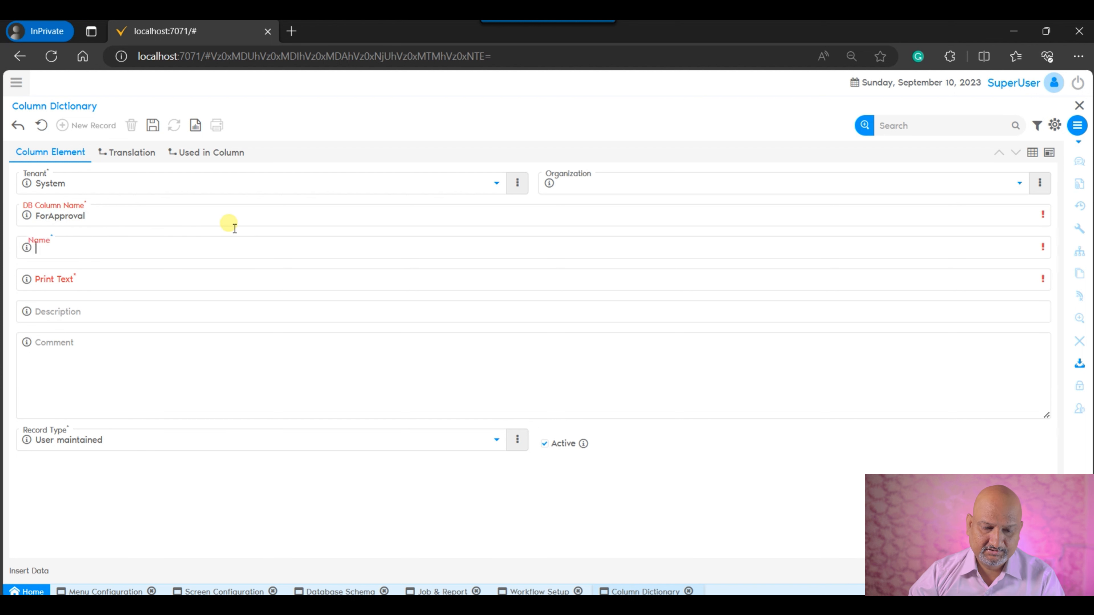
{"action": "key", "text": "ctrl+v"}
{"action": "left_click", "coordinate": [161, 284]}
{"action": "key", "text": "ctrl+v"}
{"action": "left_click", "coordinate": [152, 127]}
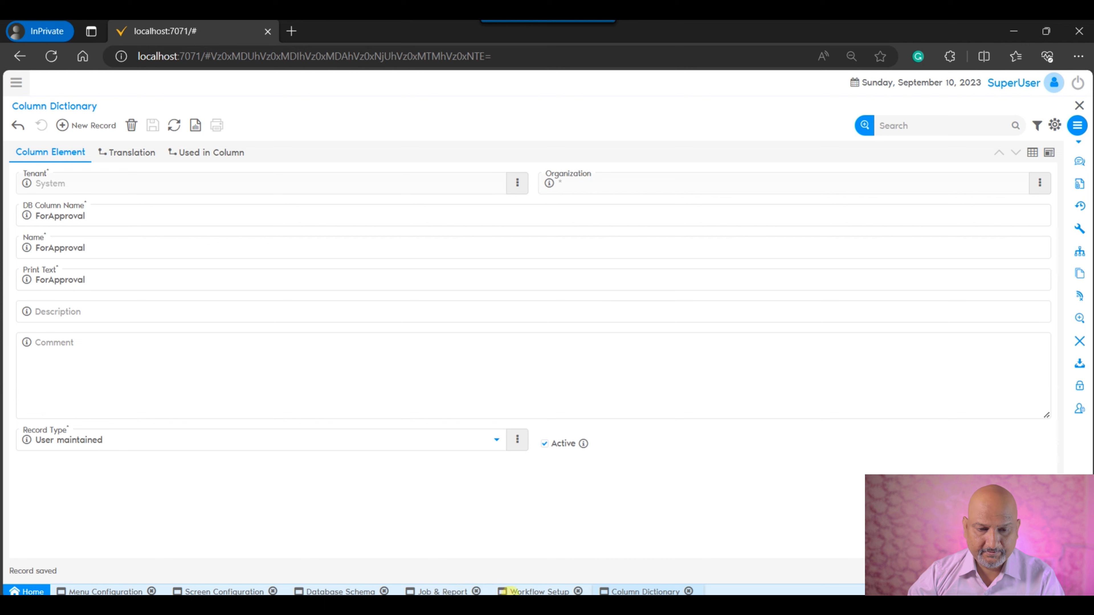
Step: Return to the new C_Order_Order column and set its Column Element and Name to ForApproval
{"action": "left_click", "coordinate": [313, 589]}
{"action": "left_click", "coordinate": [252, 248]}
{"action": "key", "text": "ctrl+v"}
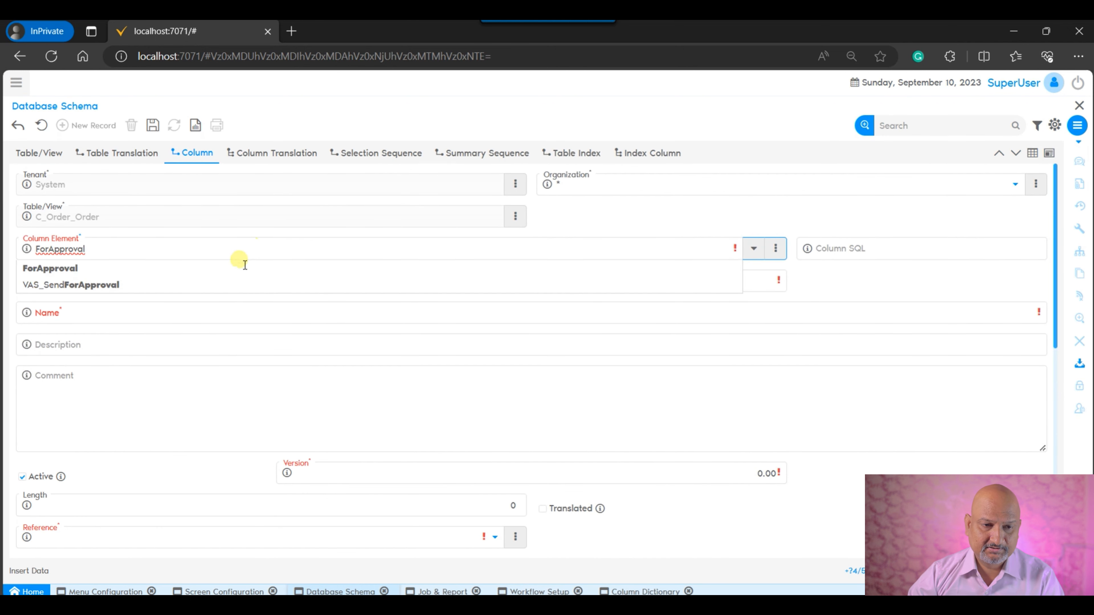
{"action": "left_click", "coordinate": [158, 270]}
{"action": "left_click", "coordinate": [241, 314]}
{"action": "key", "text": "ctrl+v"}
{"action": "left_click", "coordinate": [174, 393]}
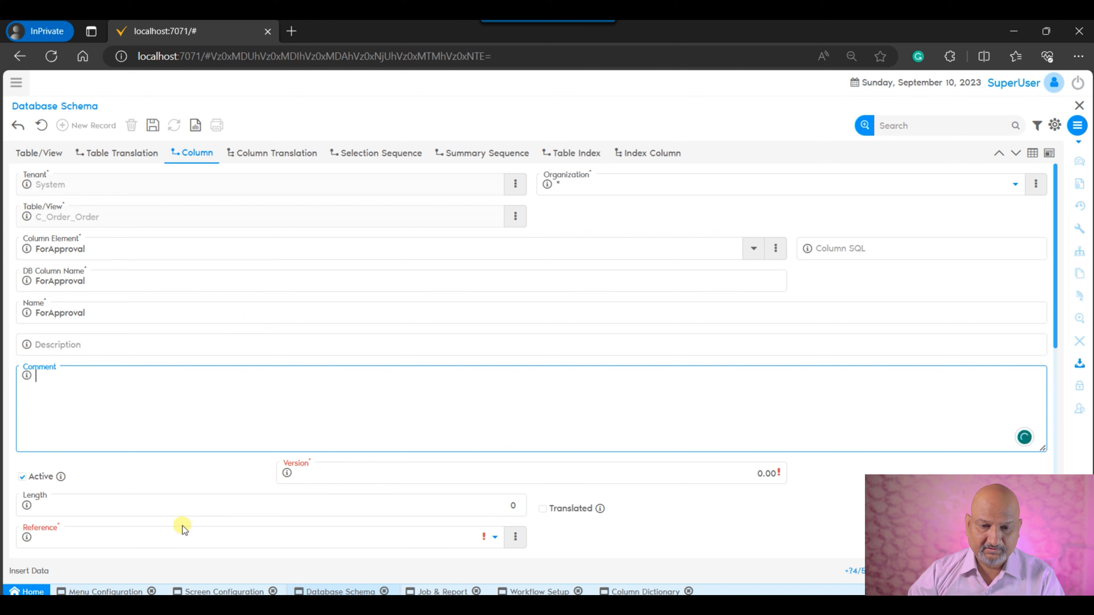
Step: Set the ForApproval column's Length to 1 and Reference to Yes-No, and save the record
{"action": "left_click", "coordinate": [452, 505]}
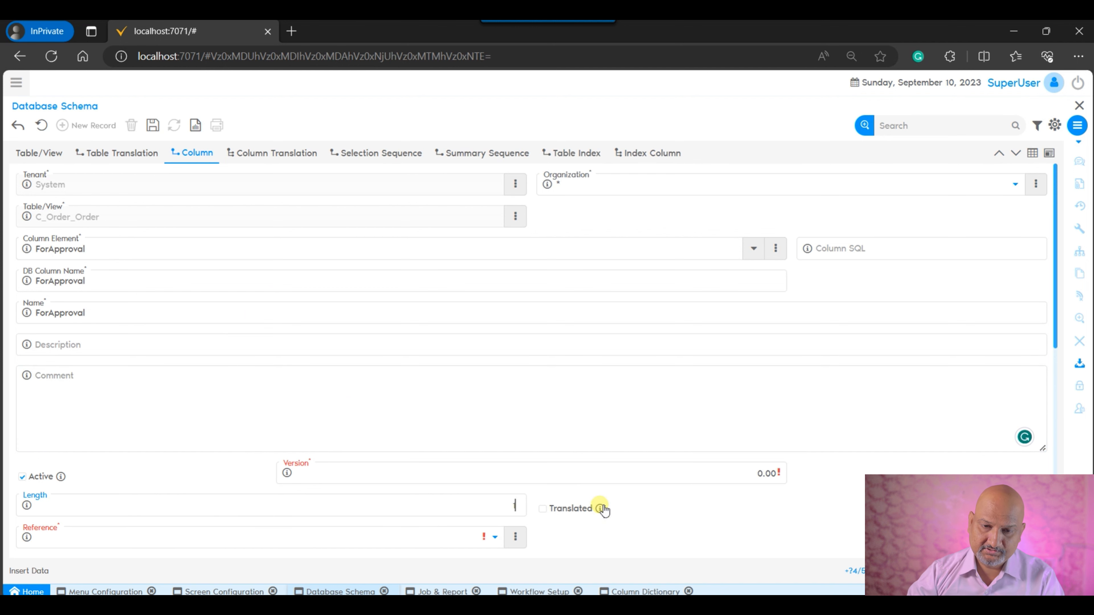
{"action": "left_click", "coordinate": [553, 392]}
{"action": "scroll", "coordinate": [450, 411], "scroll_direction": "down", "scroll_amount": 4}
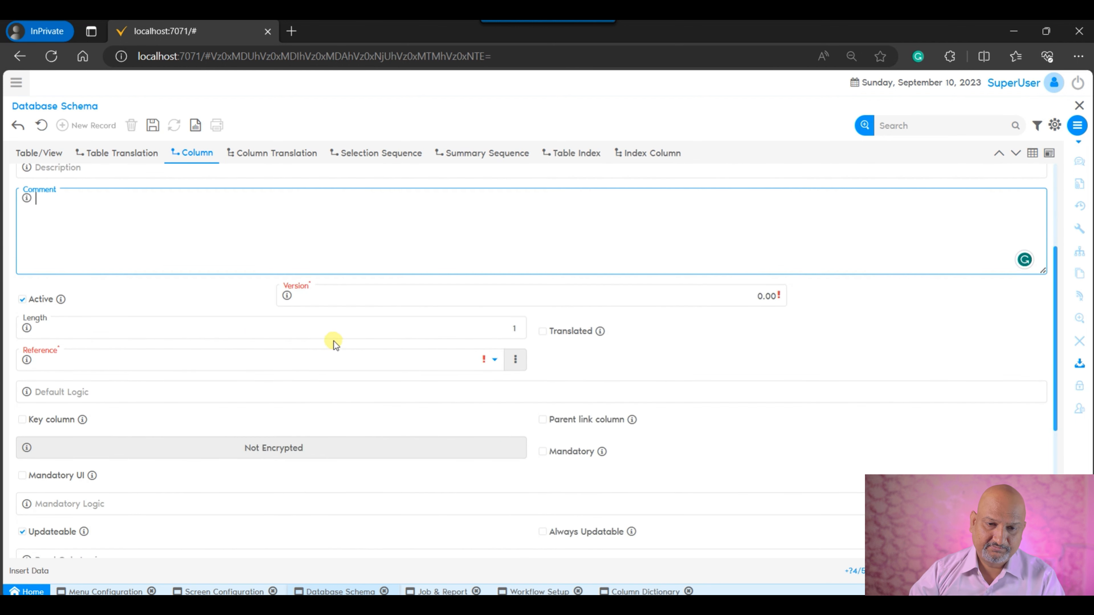
{"action": "left_click", "coordinate": [304, 372]}
{"action": "scroll", "coordinate": [324, 293], "scroll_direction": "down", "scroll_amount": 5}
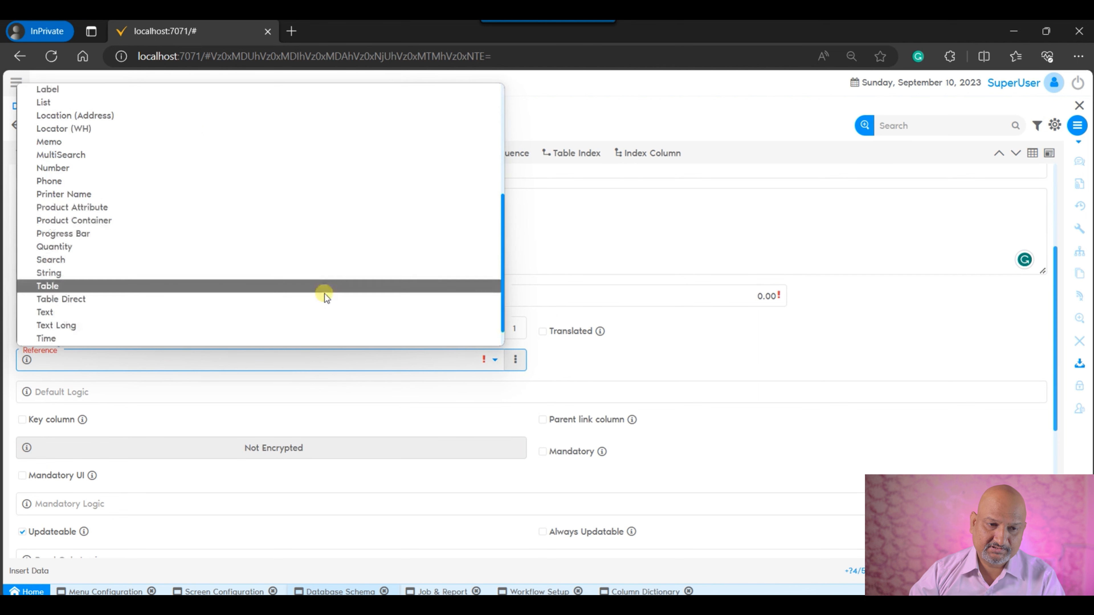
{"action": "left_click", "coordinate": [27, 339]}
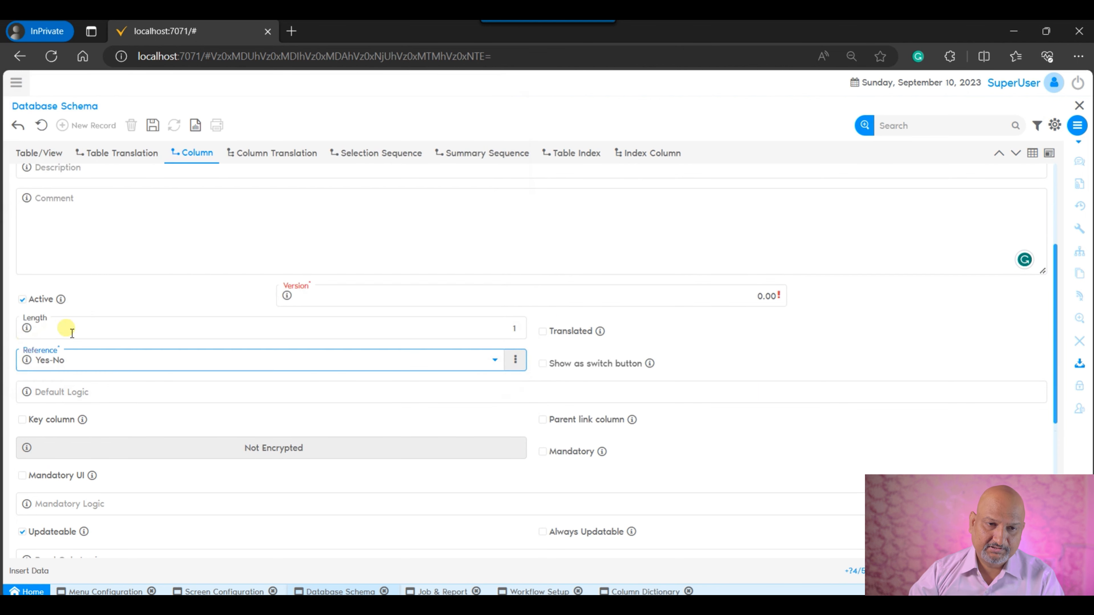
{"action": "left_click", "coordinate": [153, 126]}
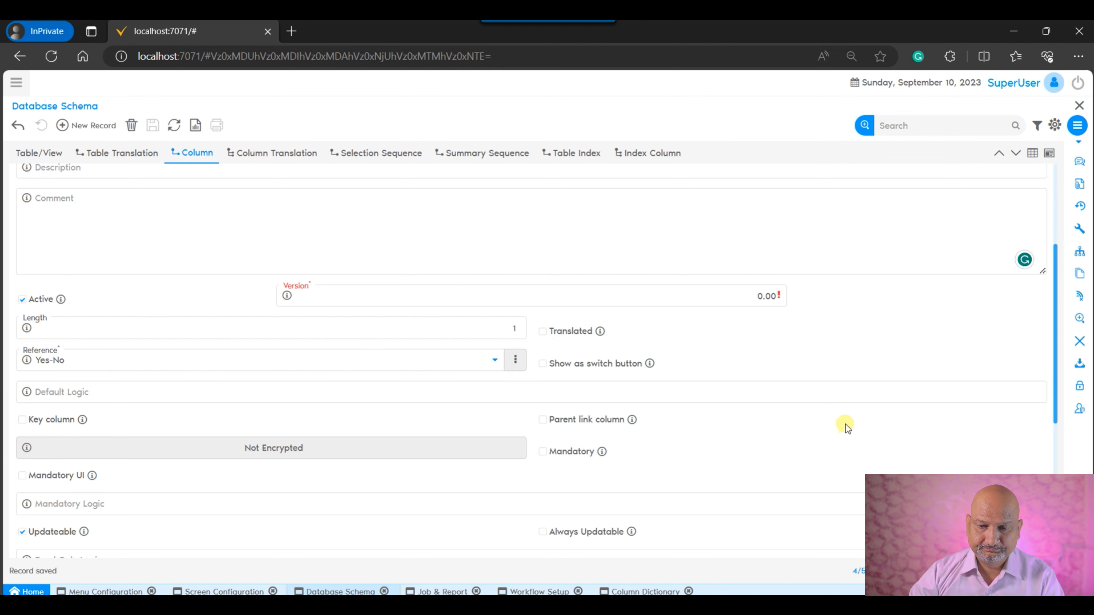
Step: Synchronize the ForApproval column with the database and dismiss the info message
{"action": "scroll", "coordinate": [846, 424], "scroll_direction": "down", "scroll_amount": 5}
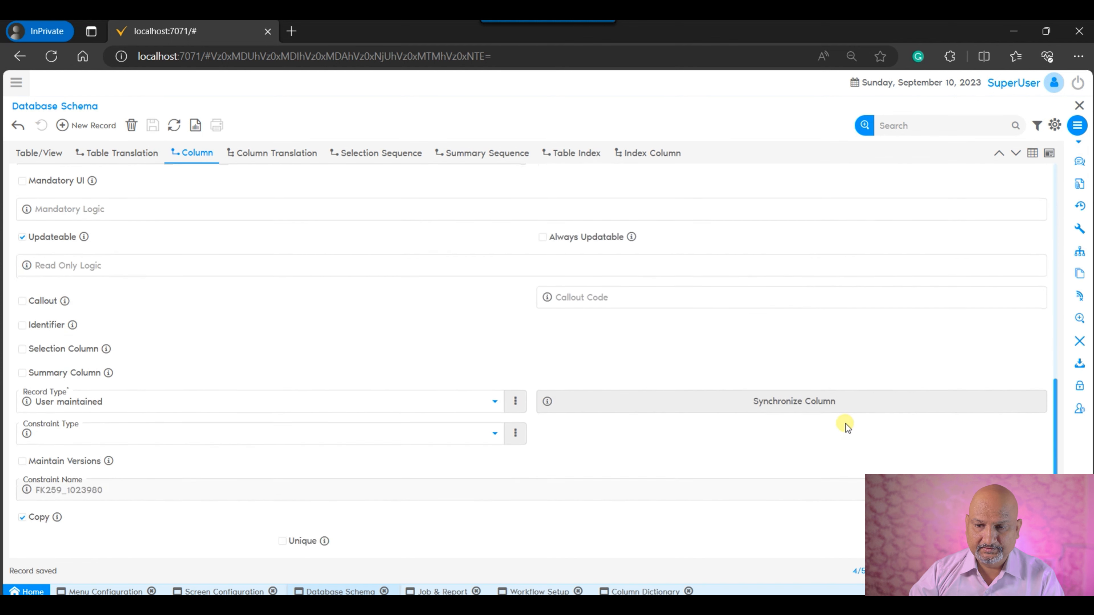
{"action": "left_click", "coordinate": [679, 410]}
{"action": "left_click", "coordinate": [549, 405]}
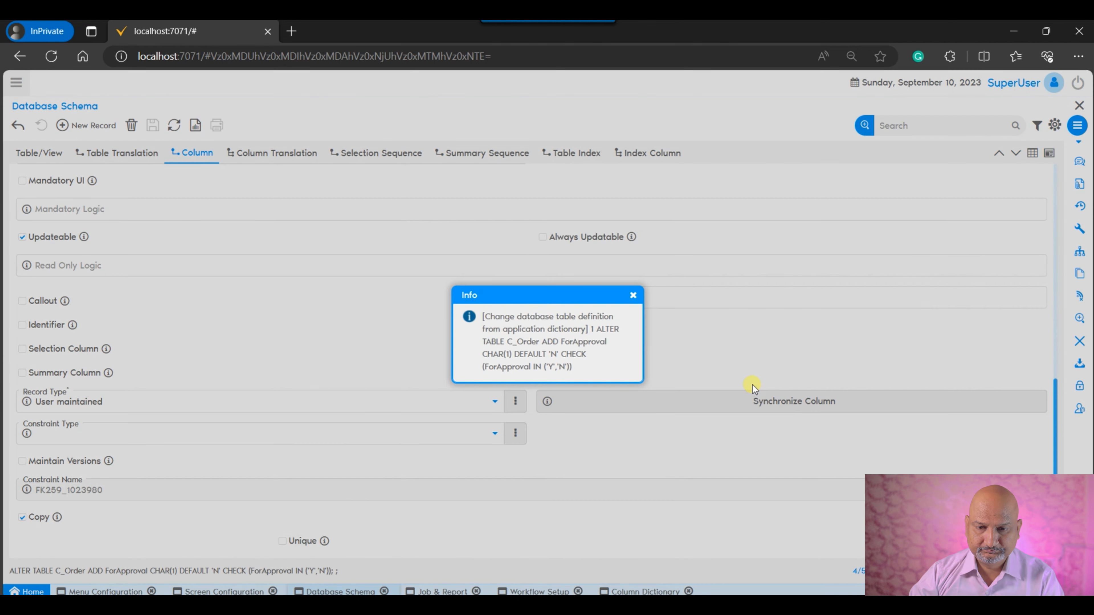
{"action": "left_click", "coordinate": [630, 296]}
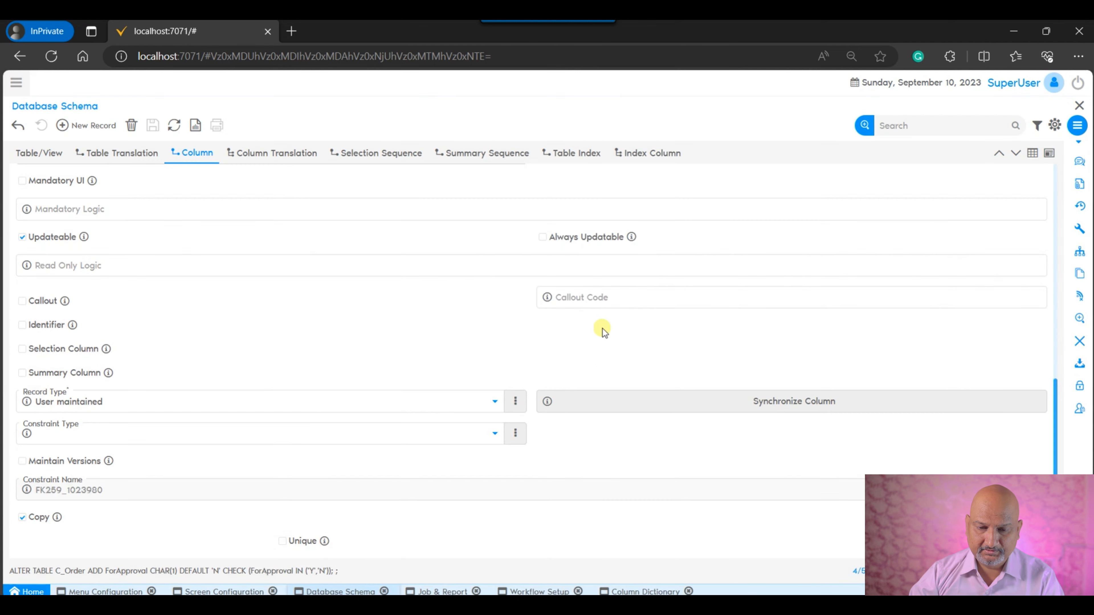
Step: Switch to the Workflow Setup browser window, refresh the node's Column list, set Column to ForApproval_ForApproval, and save the node
{"action": "mouse_move", "coordinate": [767, 605]}
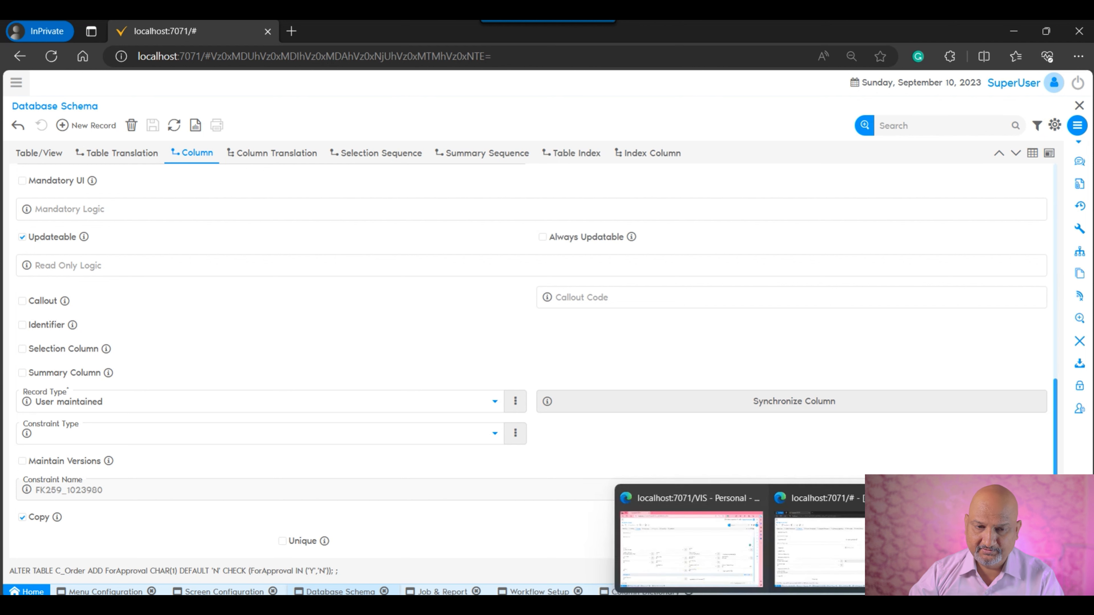
{"action": "left_click", "coordinate": [661, 571]}
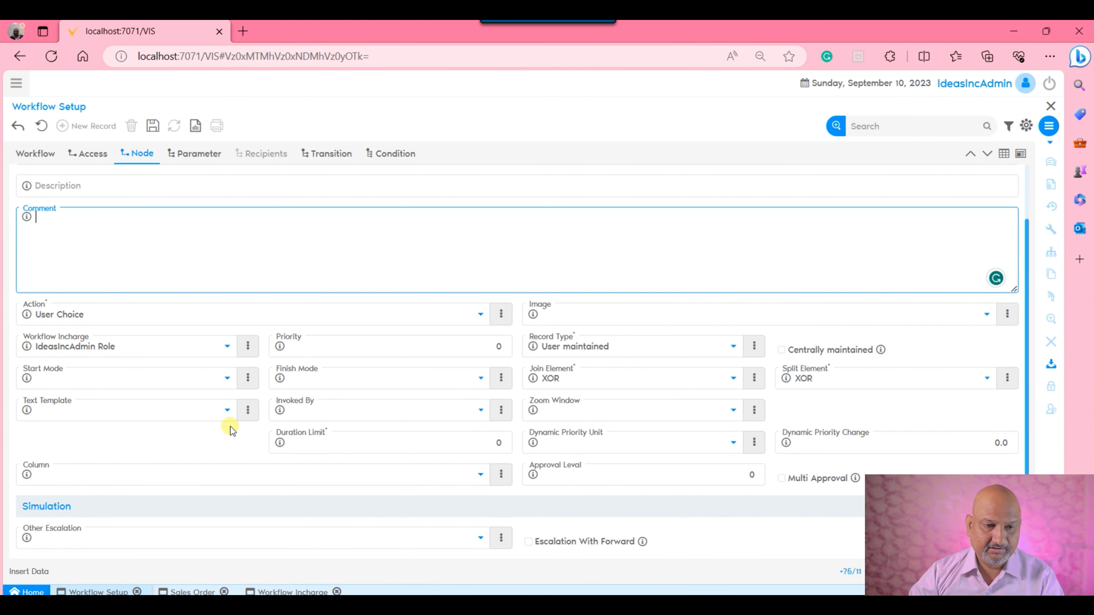
{"action": "left_click", "coordinate": [501, 474]}
{"action": "left_click", "coordinate": [514, 449]}
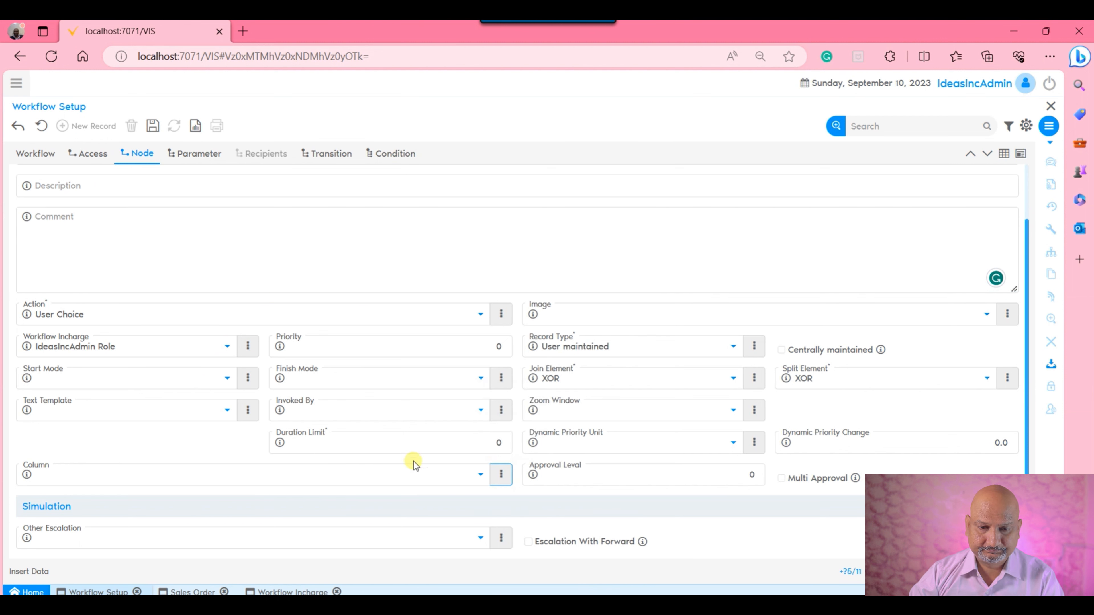
{"action": "left_click", "coordinate": [377, 474]}
{"action": "scroll", "coordinate": [336, 353], "scroll_direction": "down", "scroll_amount": 1}
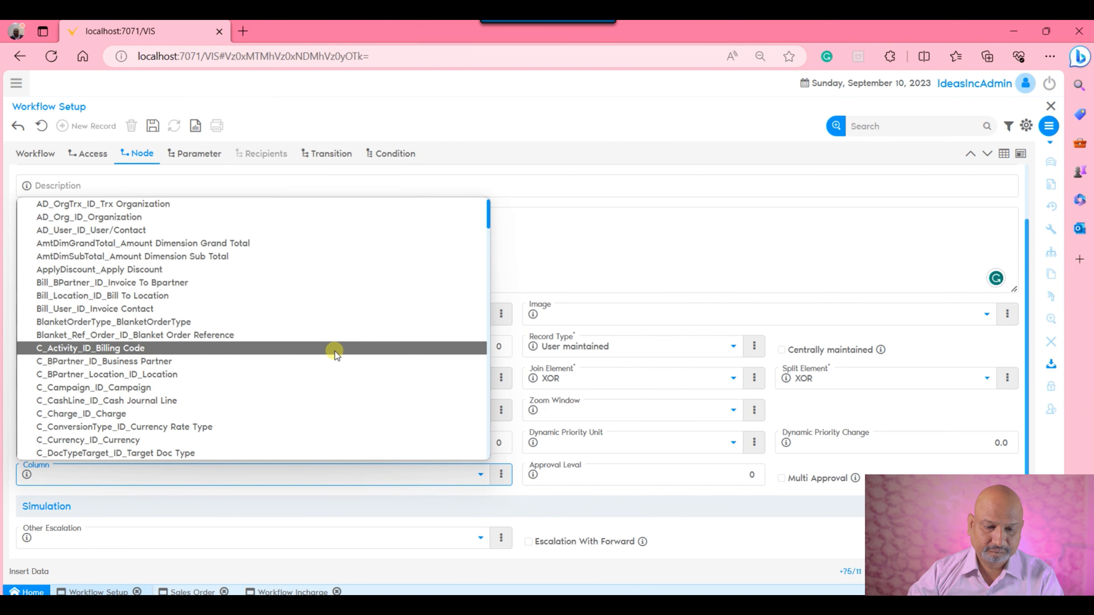
{"action": "type", "text": "for"}
{"action": "key", "text": "Return"}
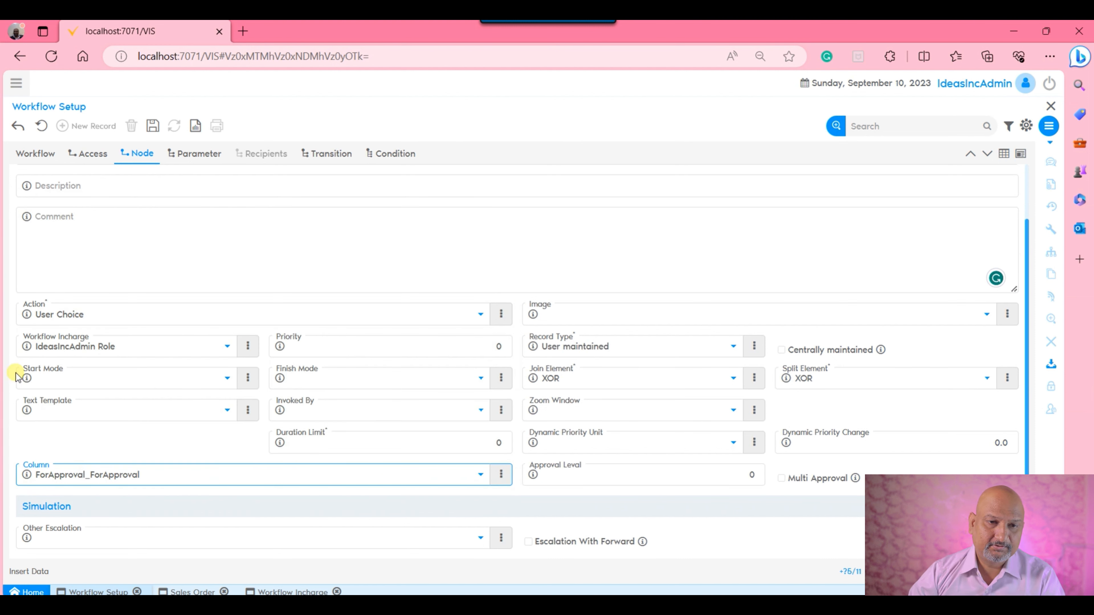
{"action": "left_click", "coordinate": [158, 129]}
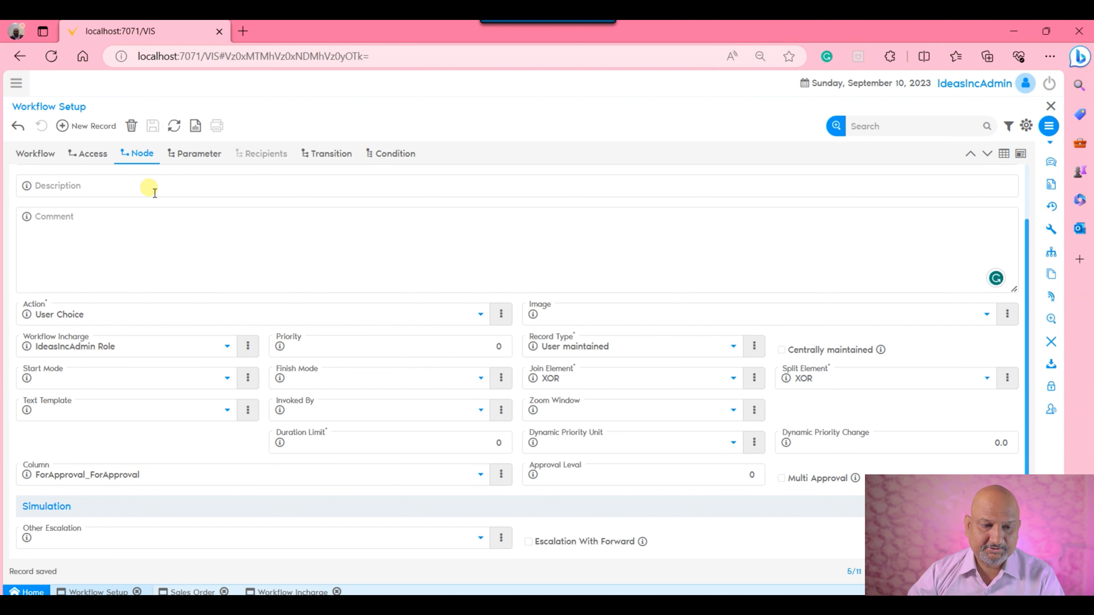
Step: Review the Workflow Activities on the home page and the Workflow Incharge record, and return to Workflow Setup
{"action": "left_click", "coordinate": [31, 592]}
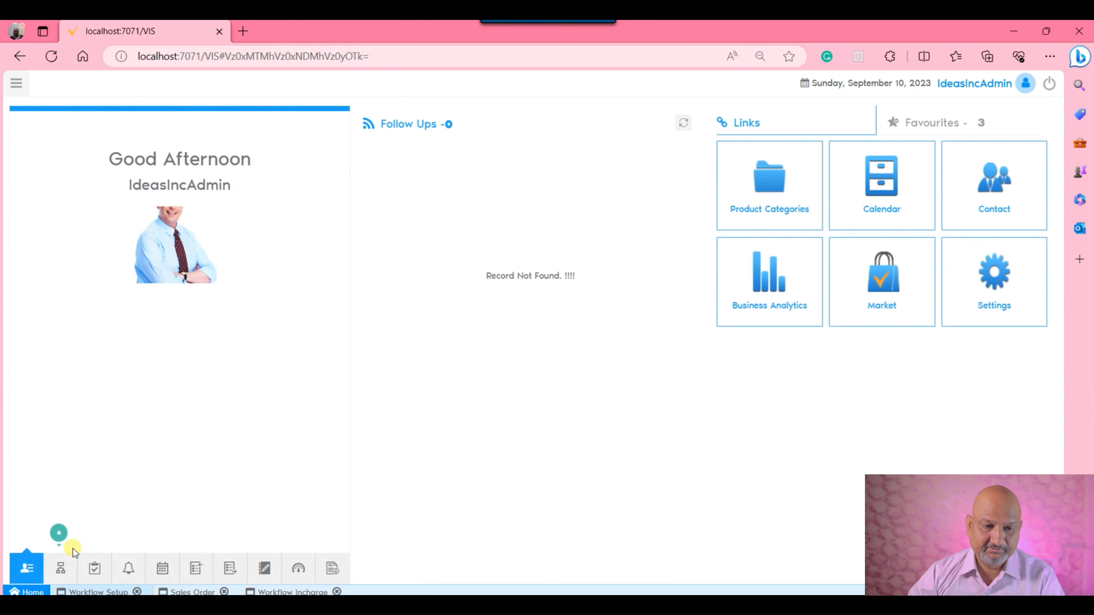
{"action": "left_click", "coordinate": [62, 569]}
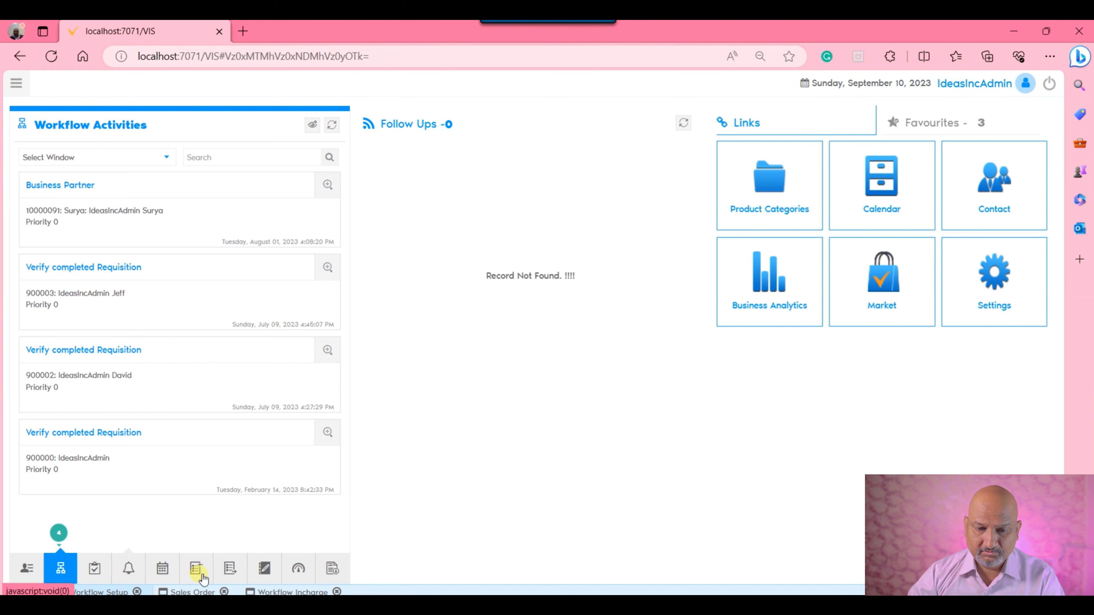
{"action": "left_click", "coordinate": [304, 592]}
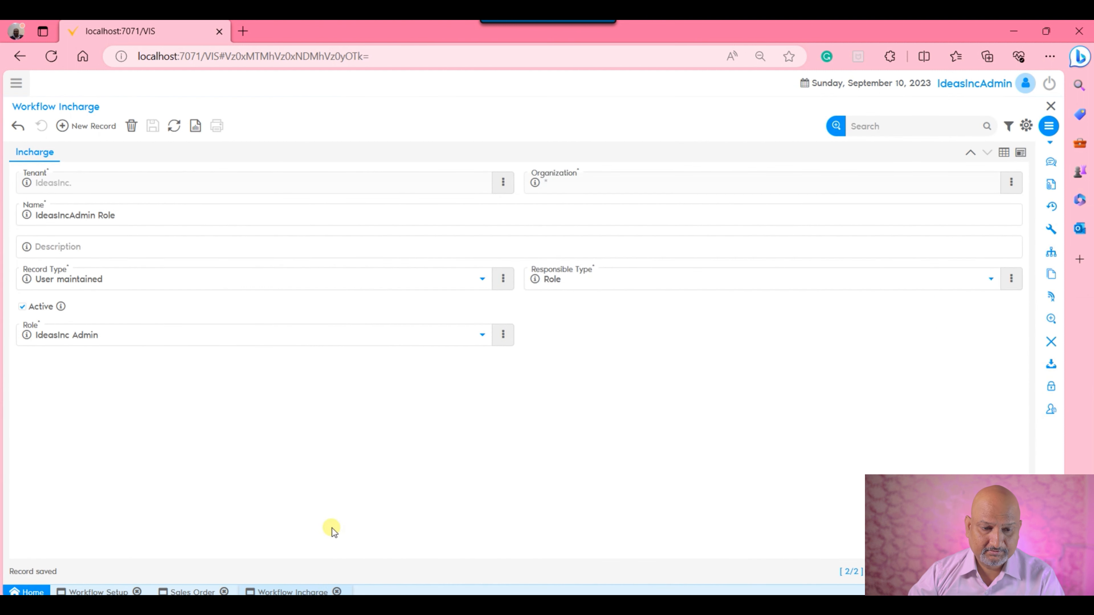
{"action": "left_click", "coordinate": [120, 593]}
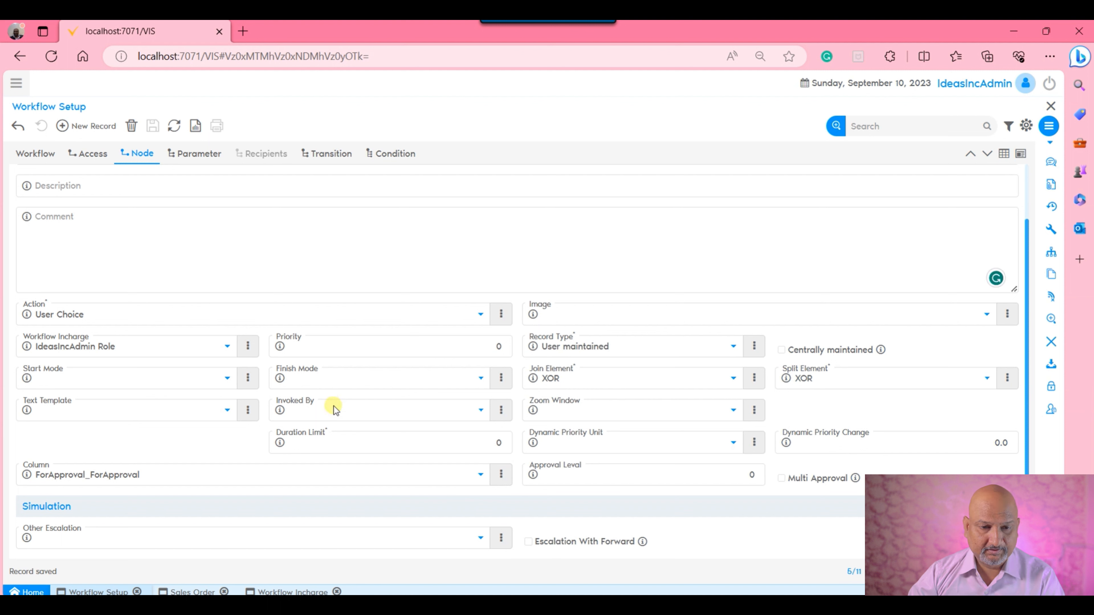
Step: Set the approval node's Invoked By to SalesRep_ID and its Zoom Window to Sales Order
{"action": "left_click", "coordinate": [349, 410]}
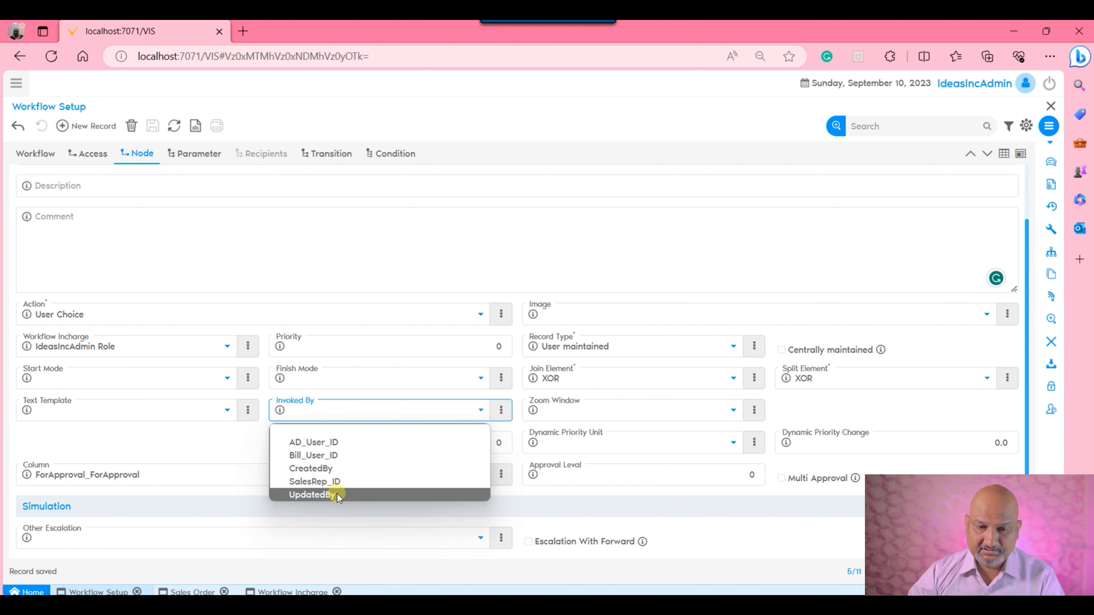
{"action": "left_click", "coordinate": [340, 484]}
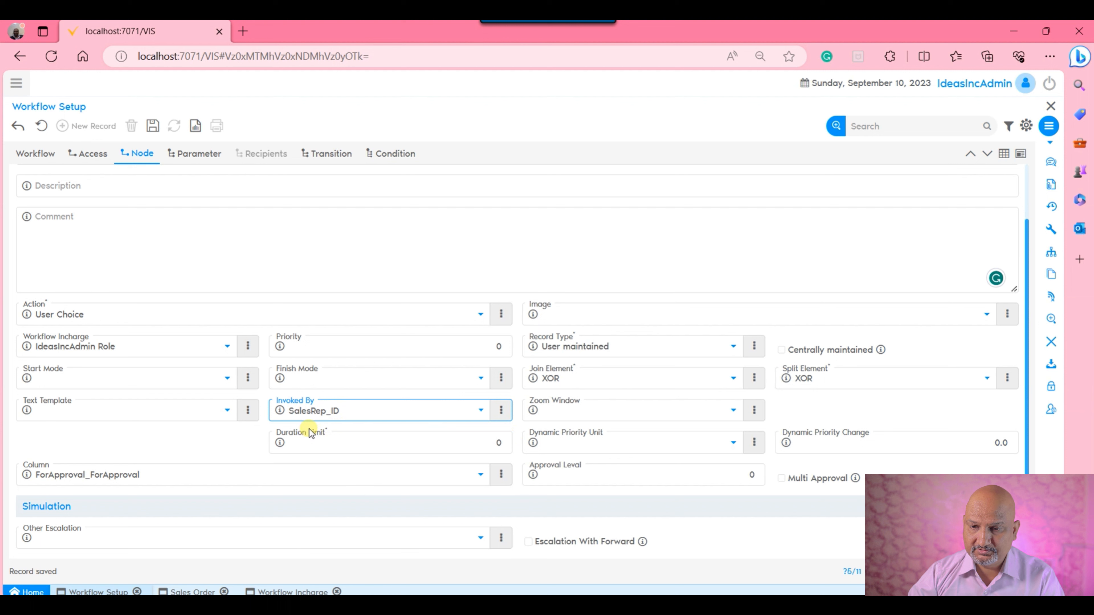
{"action": "left_click", "coordinate": [649, 413]}
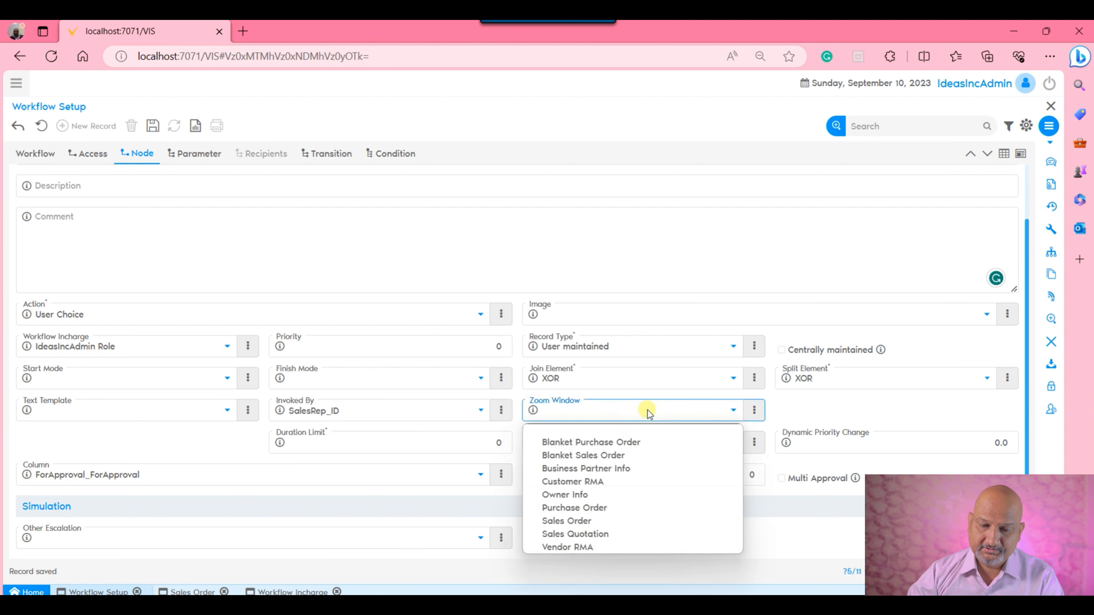
{"action": "key", "text": "s"}
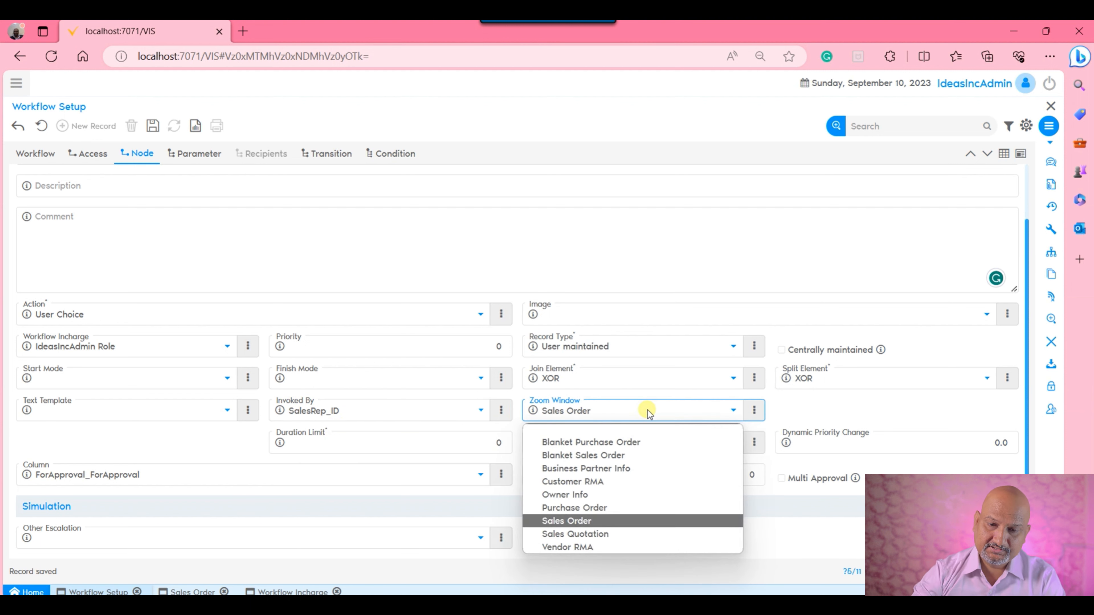
{"action": "key", "text": "Return"}
{"action": "left_click", "coordinate": [852, 413]}
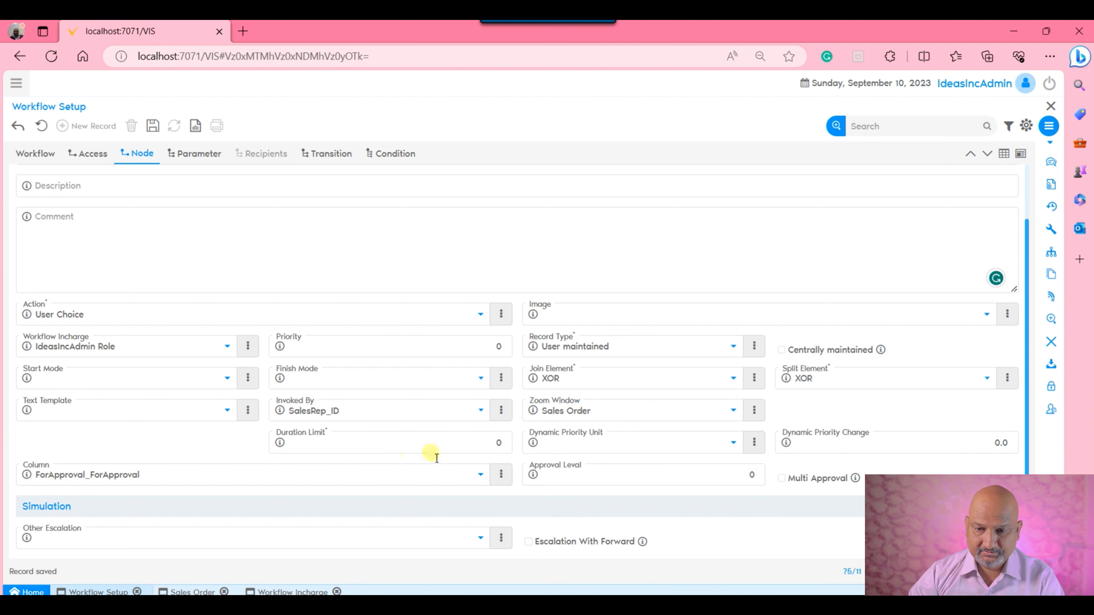
Step: Expand the node's Simulation section to examine its fields and check the Finish Mode options
{"action": "left_click", "coordinate": [676, 509]}
{"action": "scroll", "coordinate": [749, 493], "scroll_direction": "down", "scroll_amount": 1}
{"action": "scroll", "coordinate": [773, 515], "scroll_direction": "up", "scroll_amount": 1}
{"action": "scroll", "coordinate": [773, 515], "scroll_direction": "down", "scroll_amount": 1}
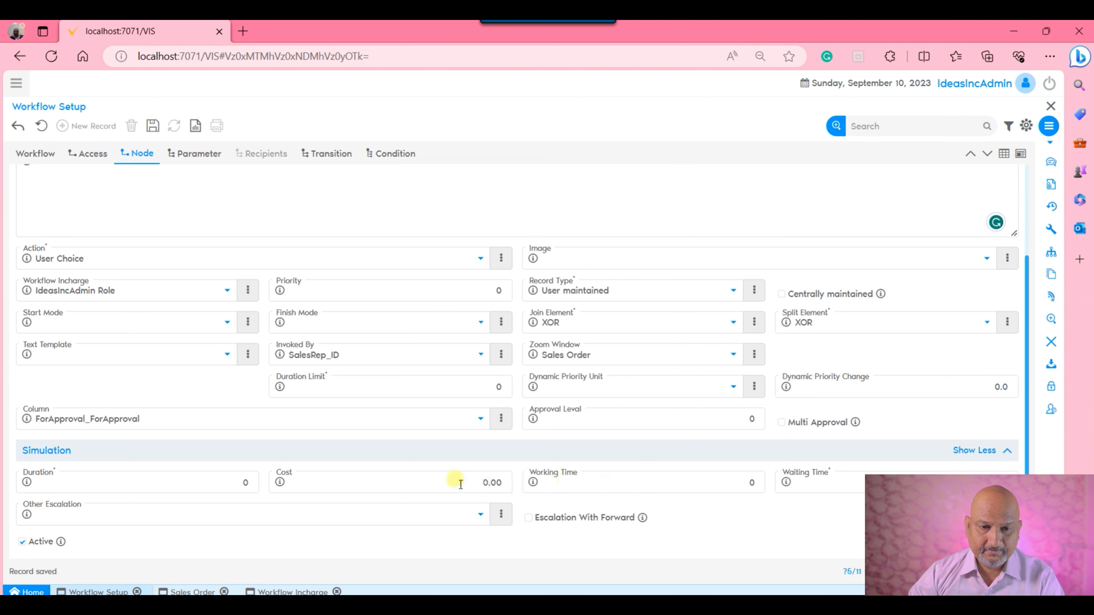
{"action": "left_click", "coordinate": [361, 321]}
{"action": "left_click", "coordinate": [362, 321]}
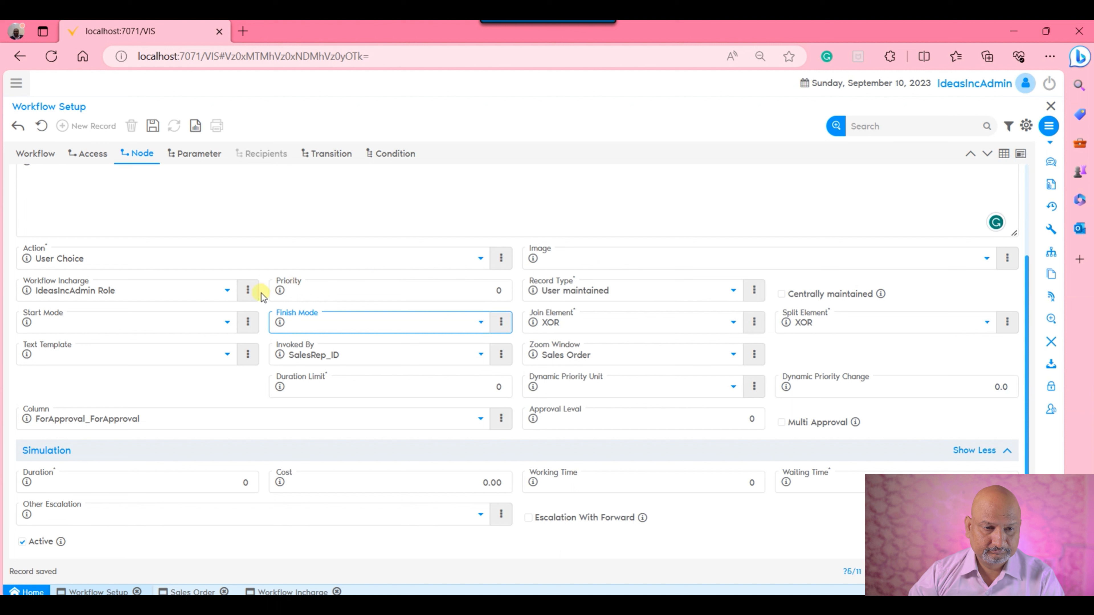
Step: Zoom from the node's Text Template field to the Text Template window and show it in single-record view
{"action": "left_click", "coordinate": [128, 360]}
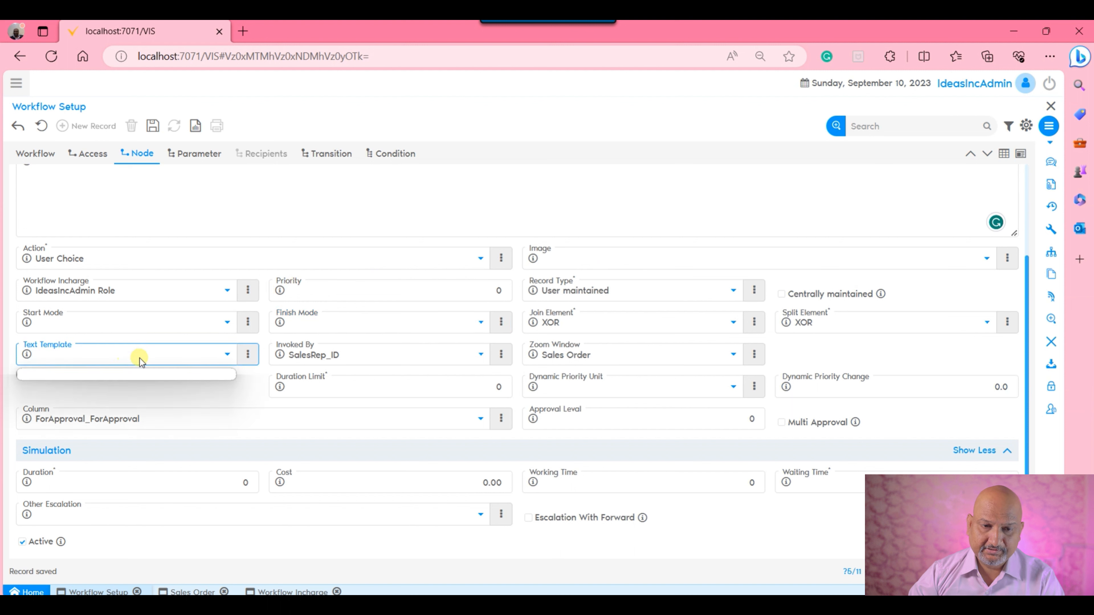
{"action": "left_click", "coordinate": [129, 361]}
{"action": "left_click", "coordinate": [247, 354]}
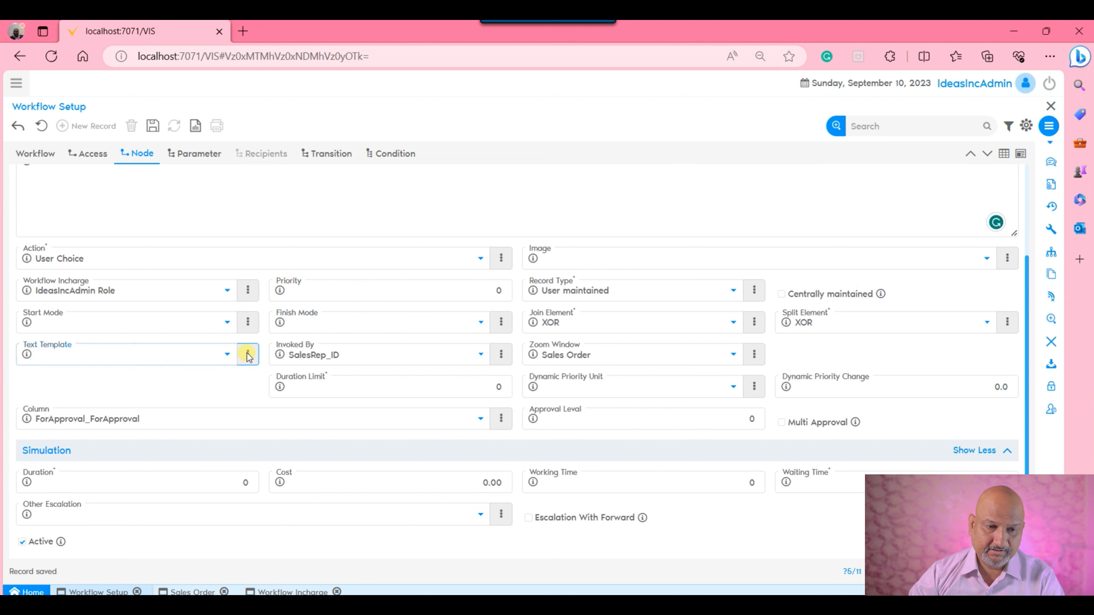
{"action": "left_click", "coordinate": [252, 382]}
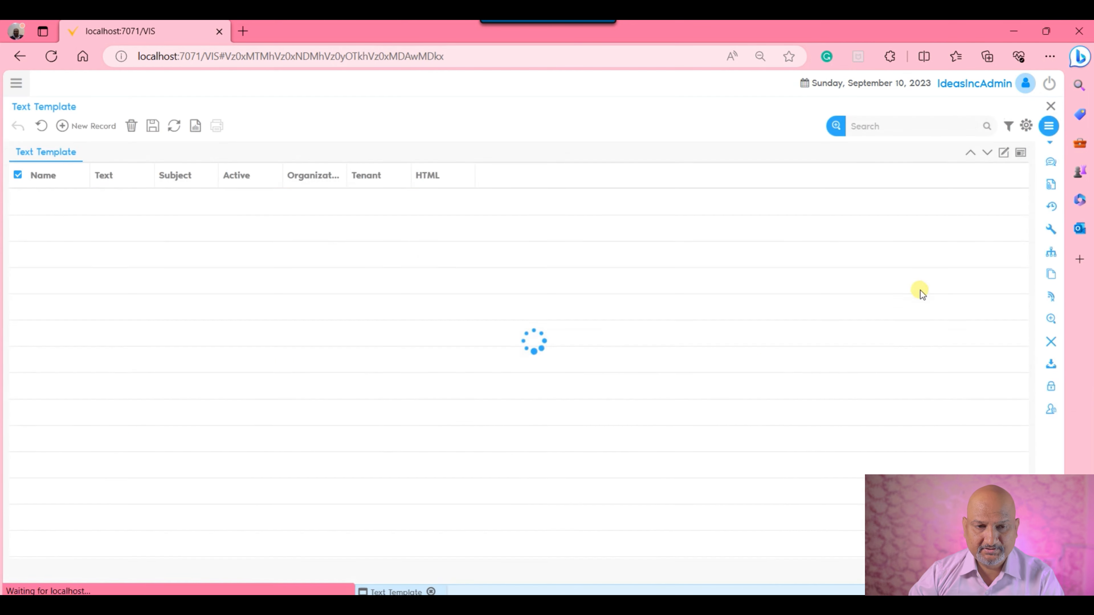
{"action": "left_click", "coordinate": [1004, 152]}
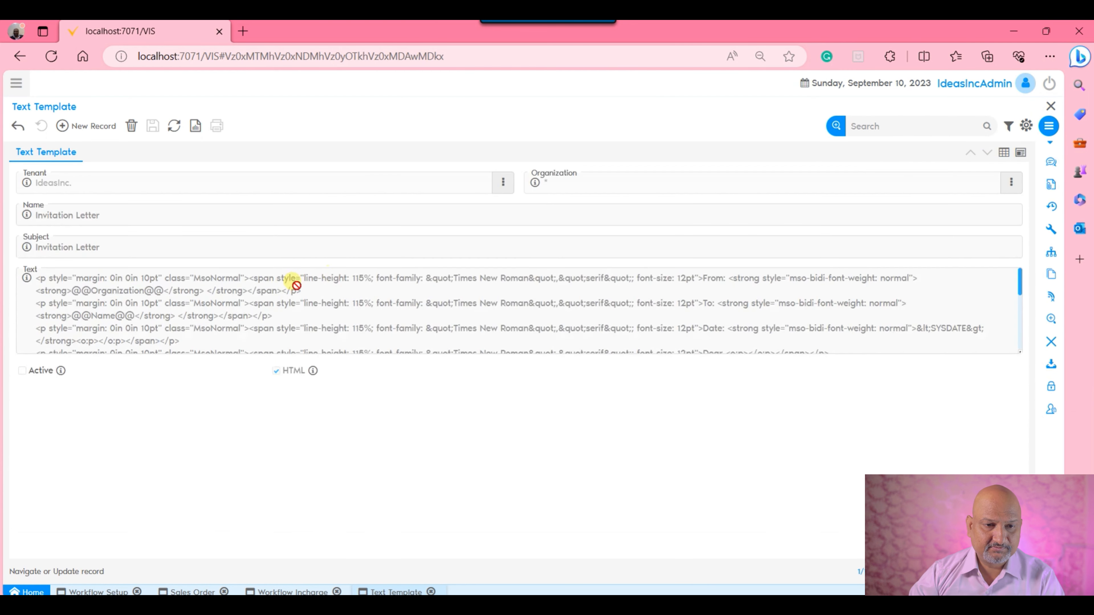
Step: Create a new text template with both Name and Subject set to Sales Order Approval
{"action": "left_click", "coordinate": [91, 126]}
{"action": "left_click", "coordinate": [116, 216]}
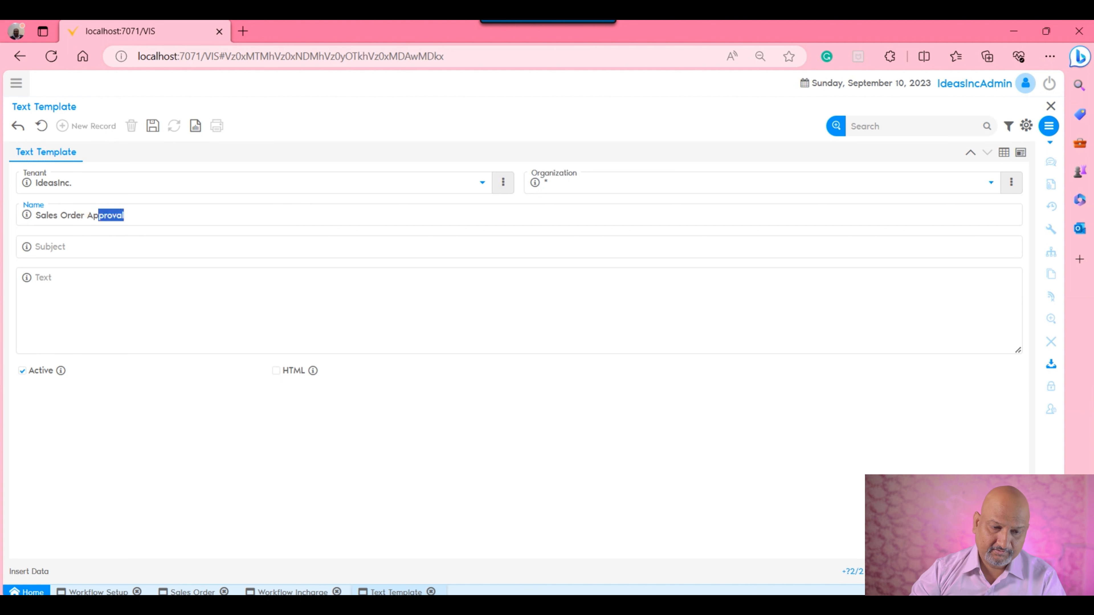
{"action": "triple_click", "coordinate": [130, 219]}
{"action": "key", "text": "ctrl+c"}
{"action": "left_click", "coordinate": [184, 249]}
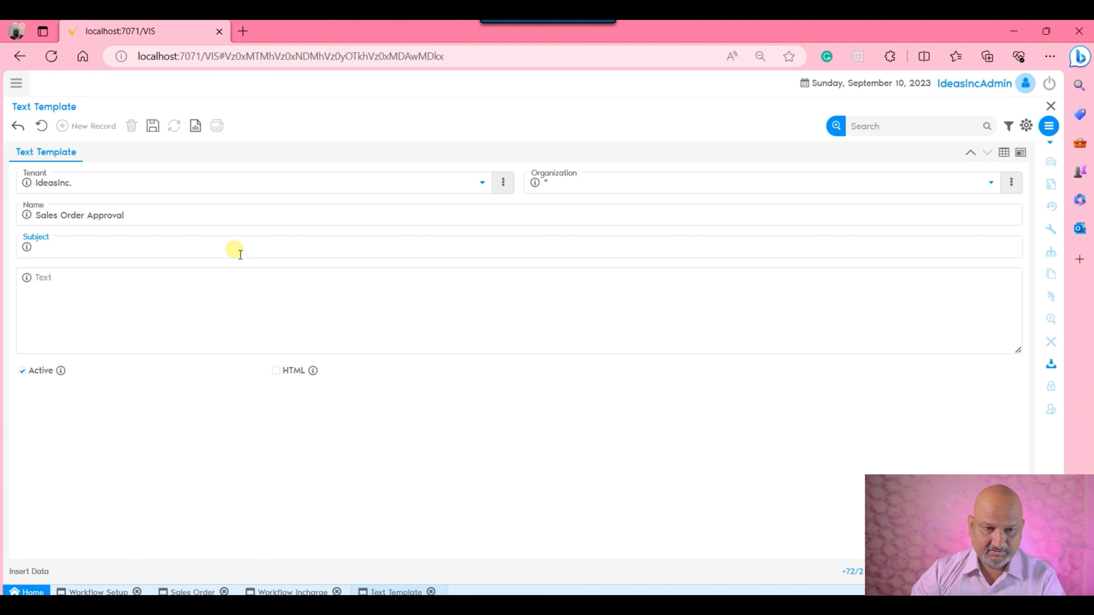
{"action": "key", "text": "ctrl+v"}
{"action": "left_click", "coordinate": [149, 279]}
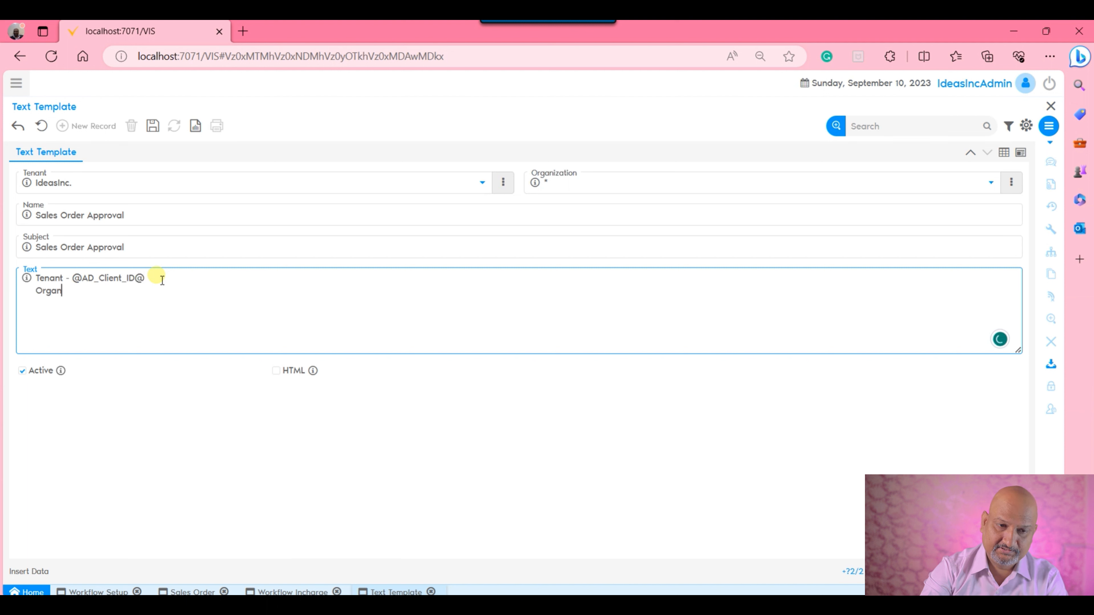
{"action": "type", "text": "@AD_Org_ID"}
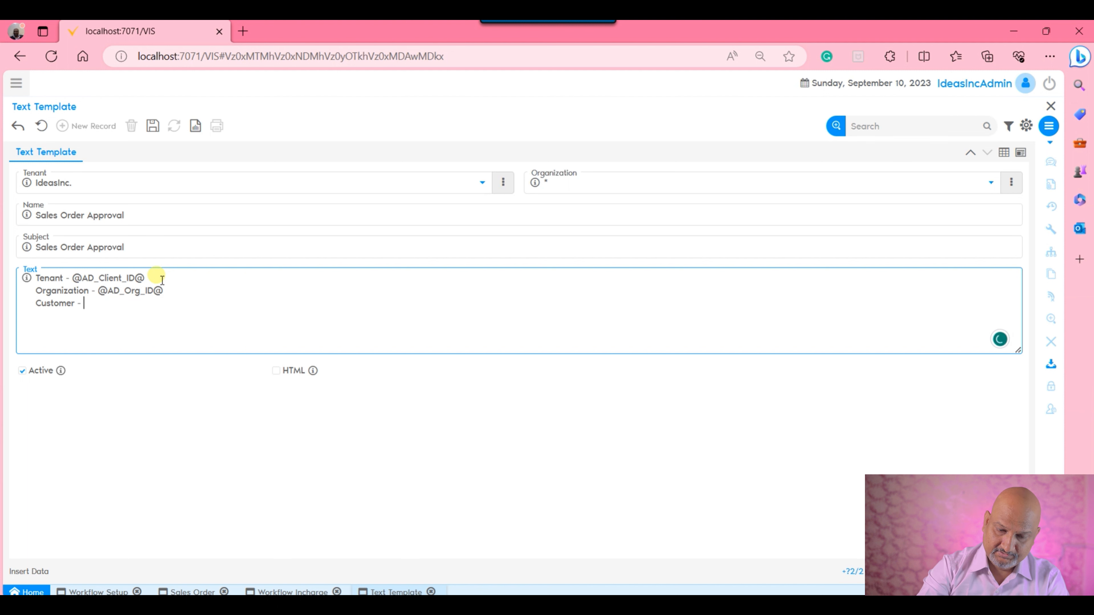
{"action": "type", "text": "@ Customer - @"}
{"action": "type", "text": "C_BPar"}
{"action": "type", "text": "tner"}
{"action": "type", "text": "_ID@"}
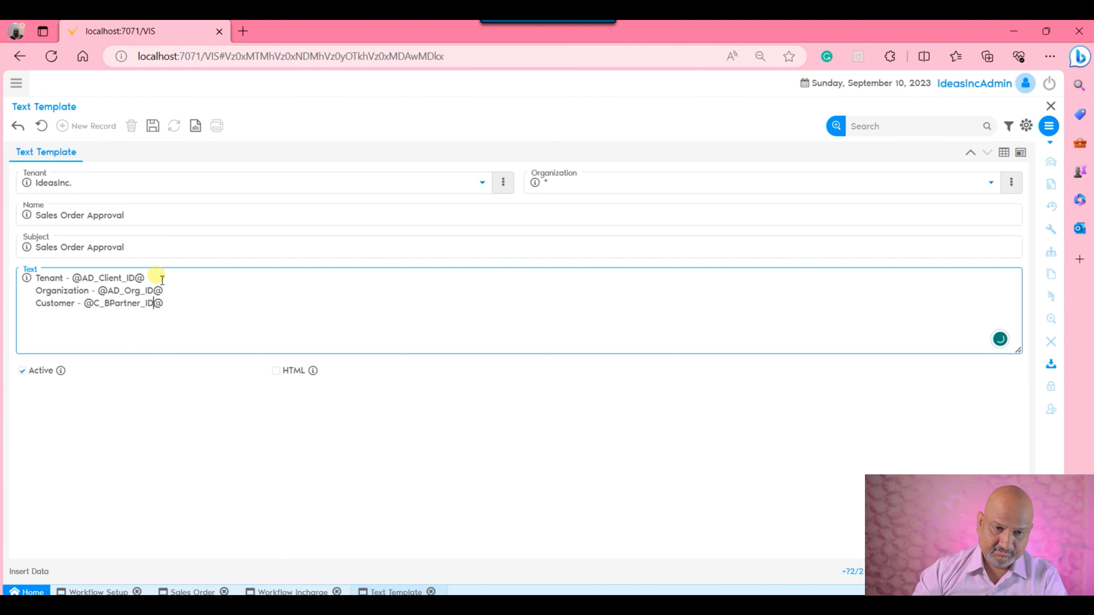
{"action": "left_click", "coordinate": [182, 309]}
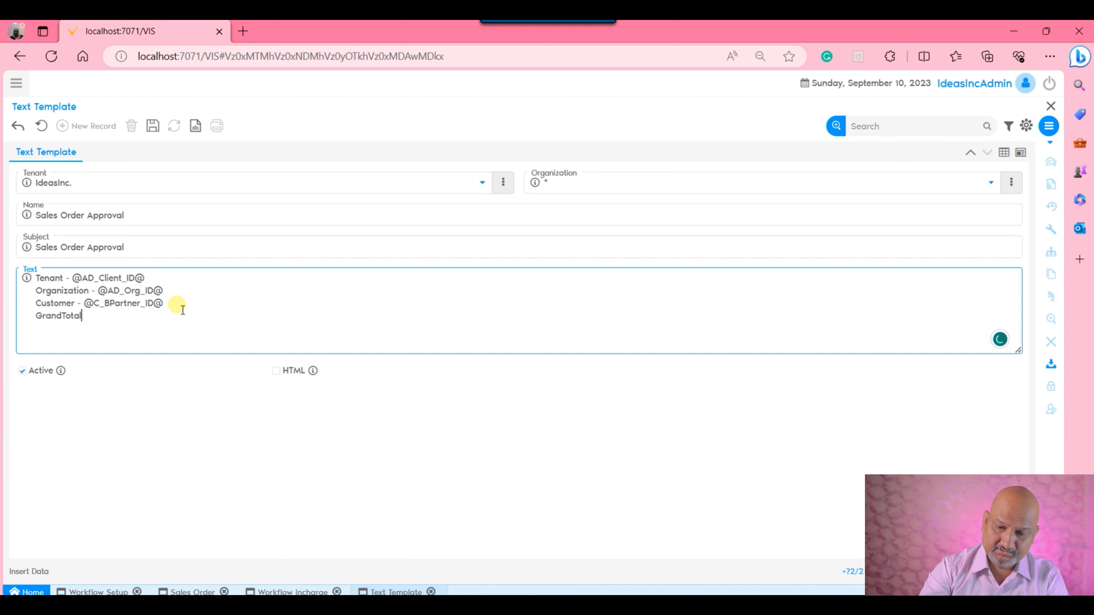
{"action": "type", "text": "@GrandTotal@"}
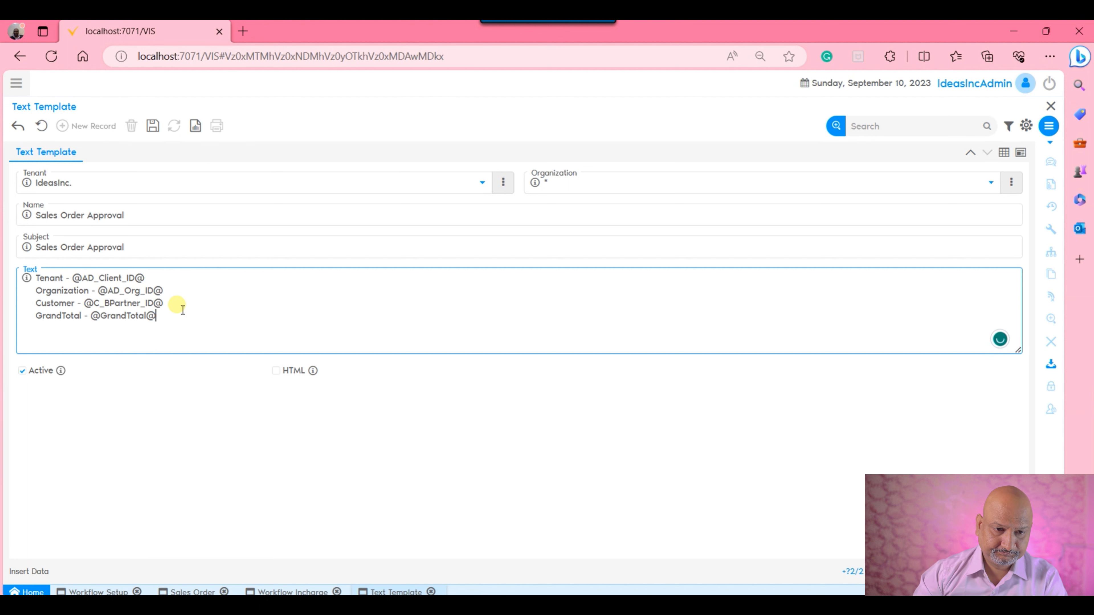
{"action": "left_click", "coordinate": [61, 316]}
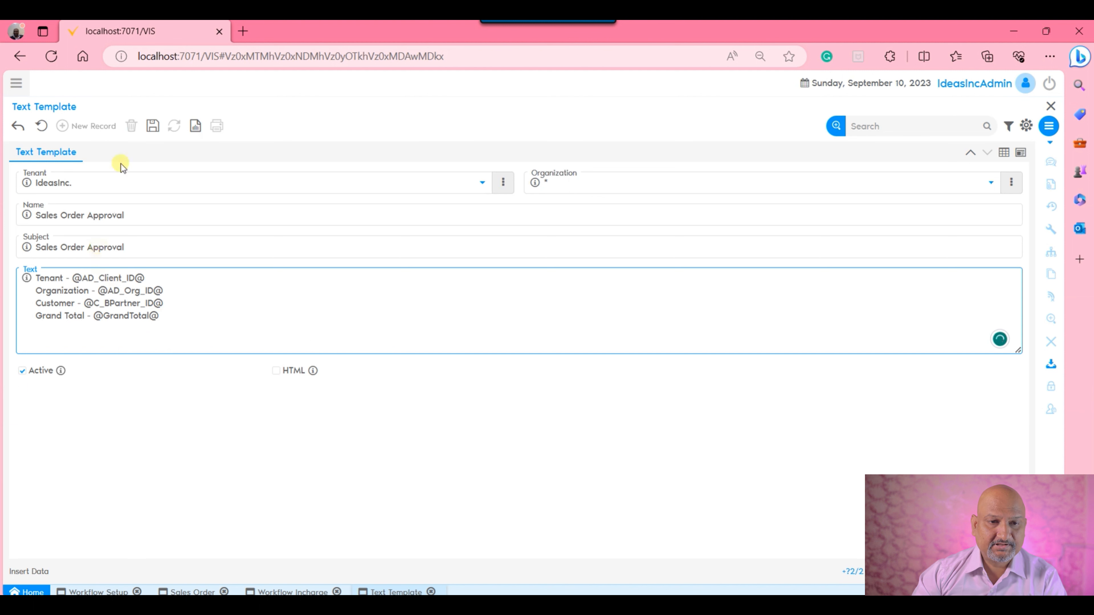
{"action": "left_click", "coordinate": [152, 126]}
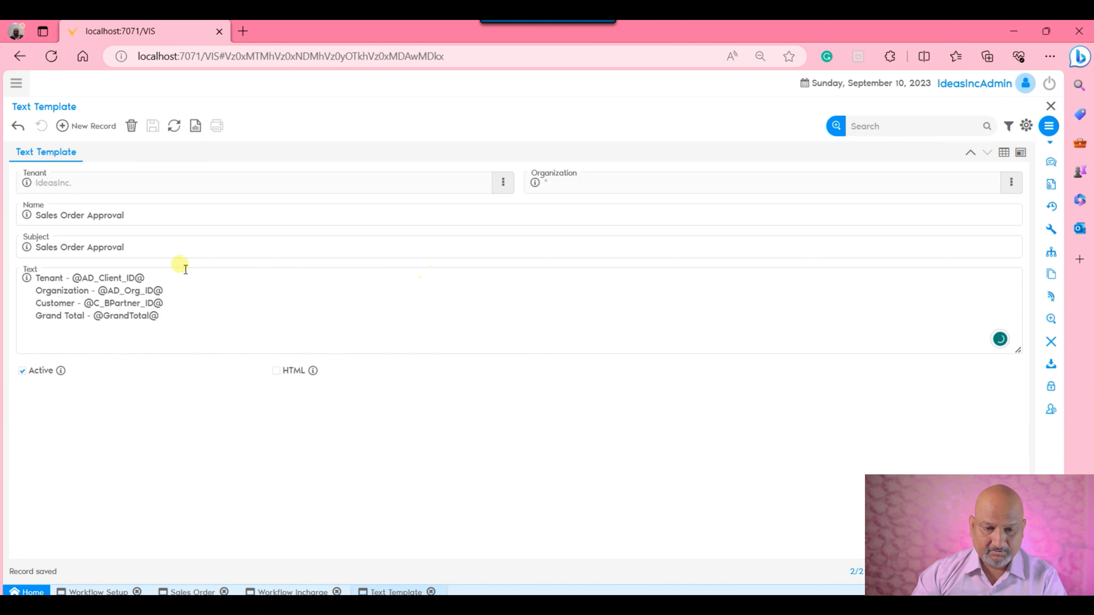
Step: Return to the workflow setup, assign the Sales Order Approval text template to the approval node and save the node
{"action": "left_click", "coordinate": [116, 590]}
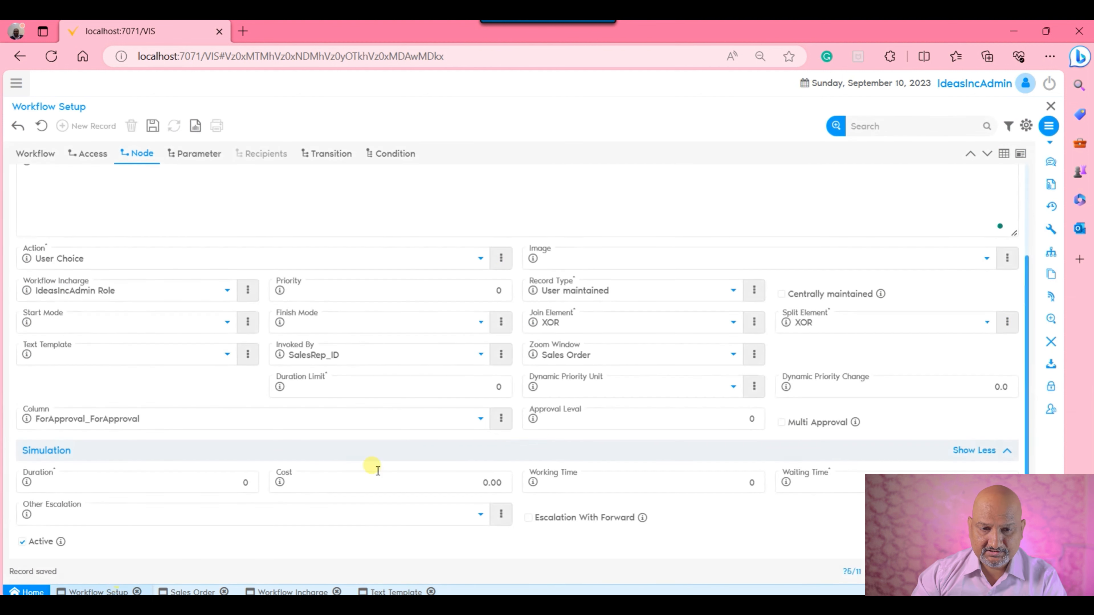
{"action": "left_click", "coordinate": [254, 354]}
{"action": "left_click", "coordinate": [258, 433]}
{"action": "left_click", "coordinate": [200, 356]}
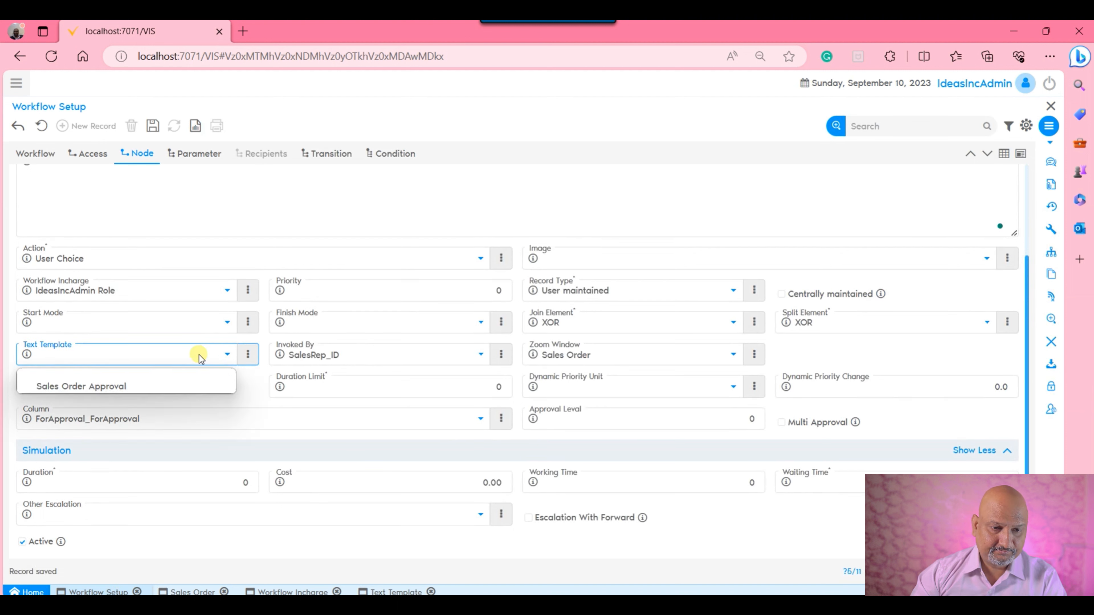
{"action": "left_click", "coordinate": [136, 385]}
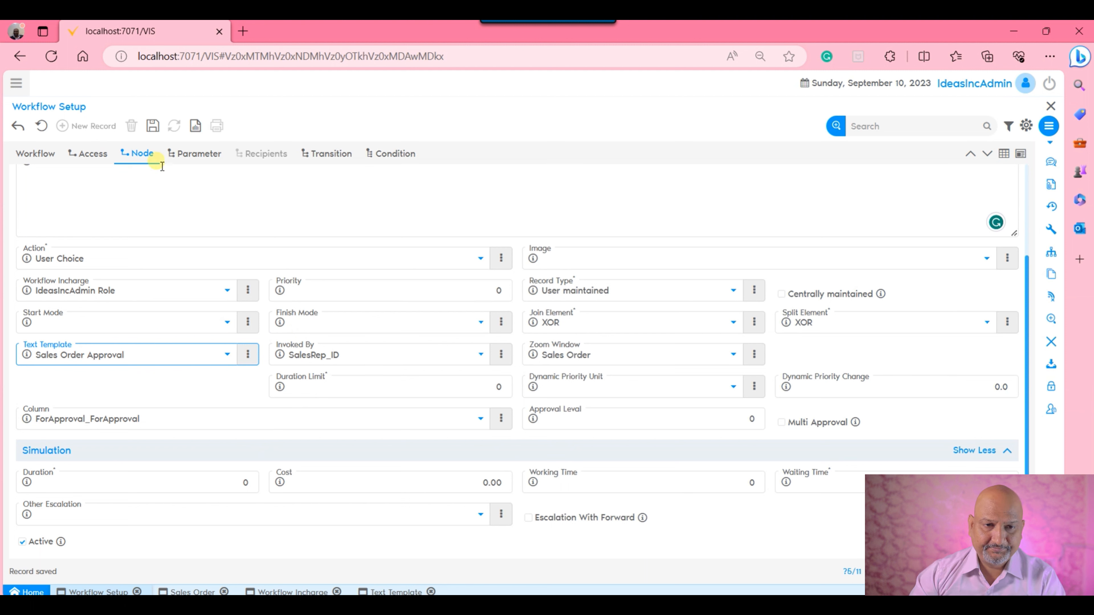
{"action": "left_click", "coordinate": [152, 126]}
{"action": "left_click", "coordinate": [670, 209]}
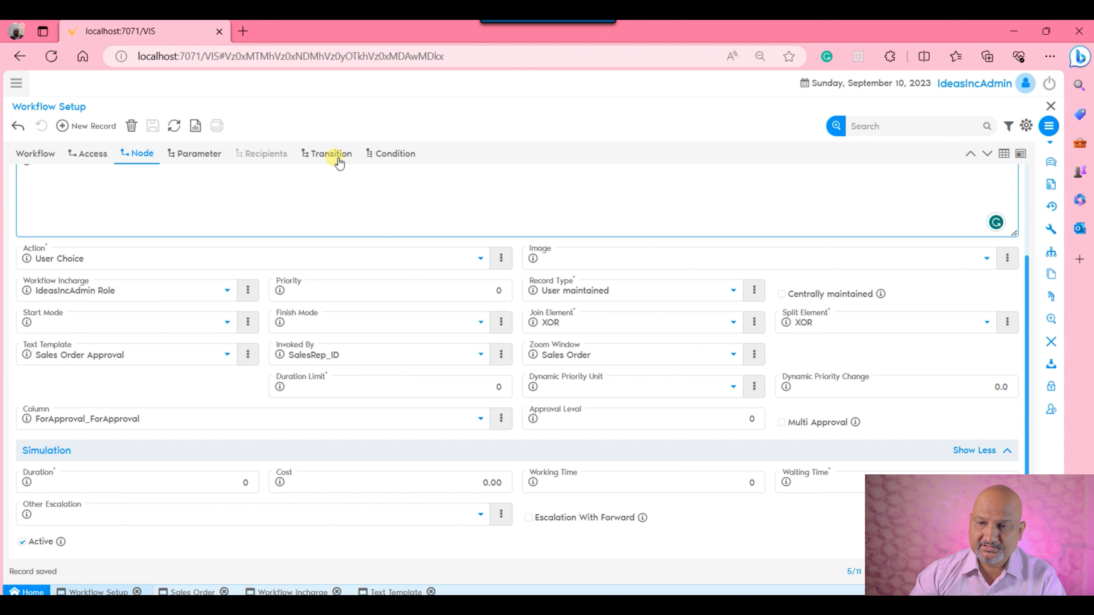
Step: Examine the (Start) node, the workflow's Start Node setting, and the node's transitions and conditions
{"action": "left_click", "coordinate": [1004, 154]}
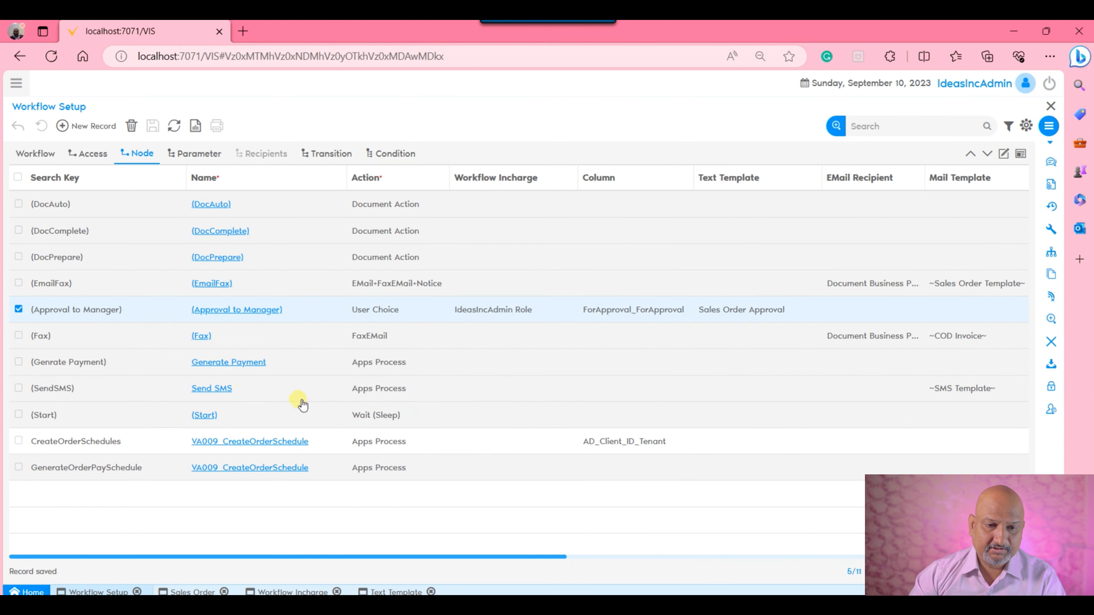
{"action": "left_click", "coordinate": [475, 389]}
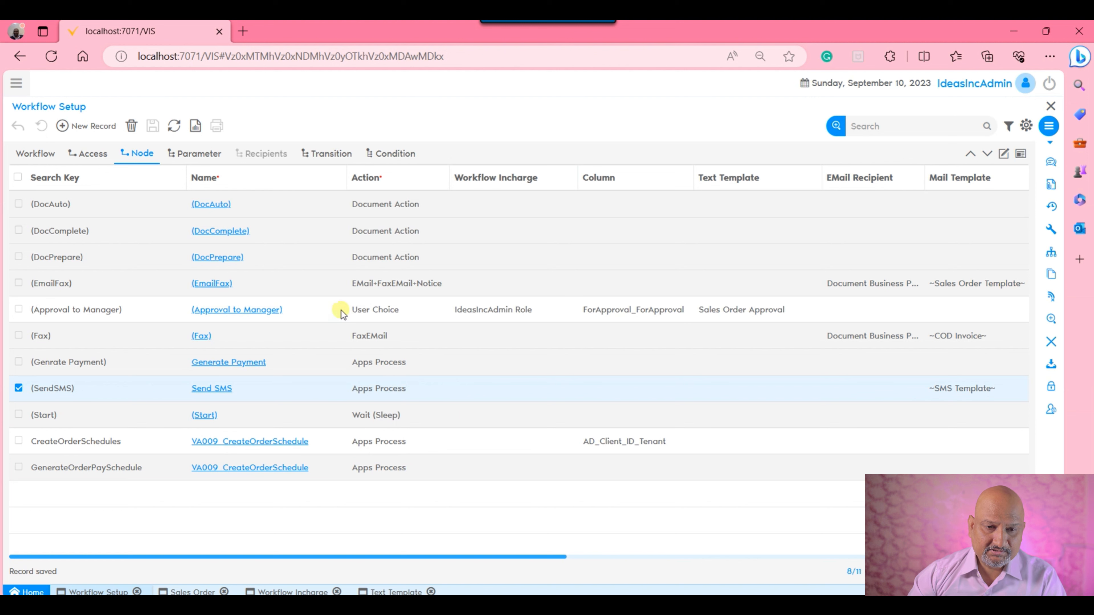
{"action": "double_click", "coordinate": [289, 416]}
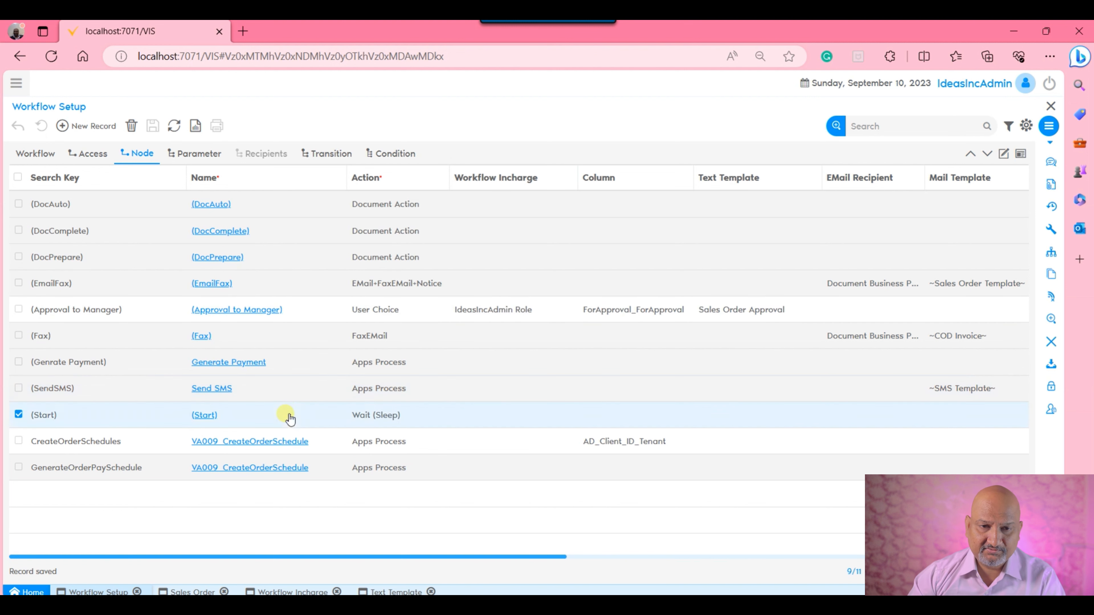
{"action": "scroll", "coordinate": [143, 252], "scroll_direction": "up", "scroll_amount": 2}
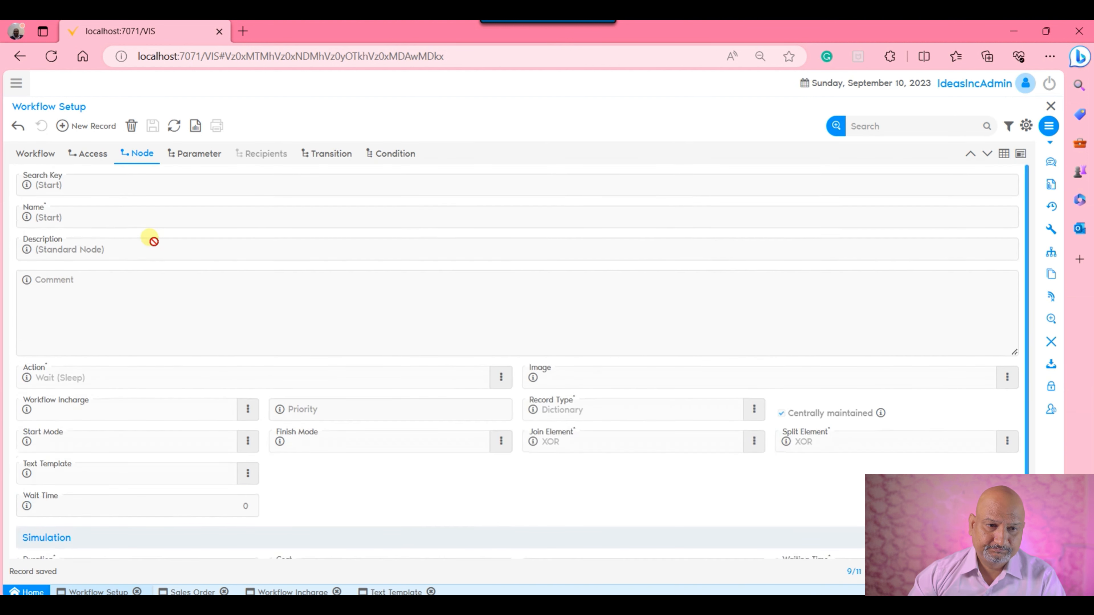
{"action": "left_click", "coordinate": [53, 155]}
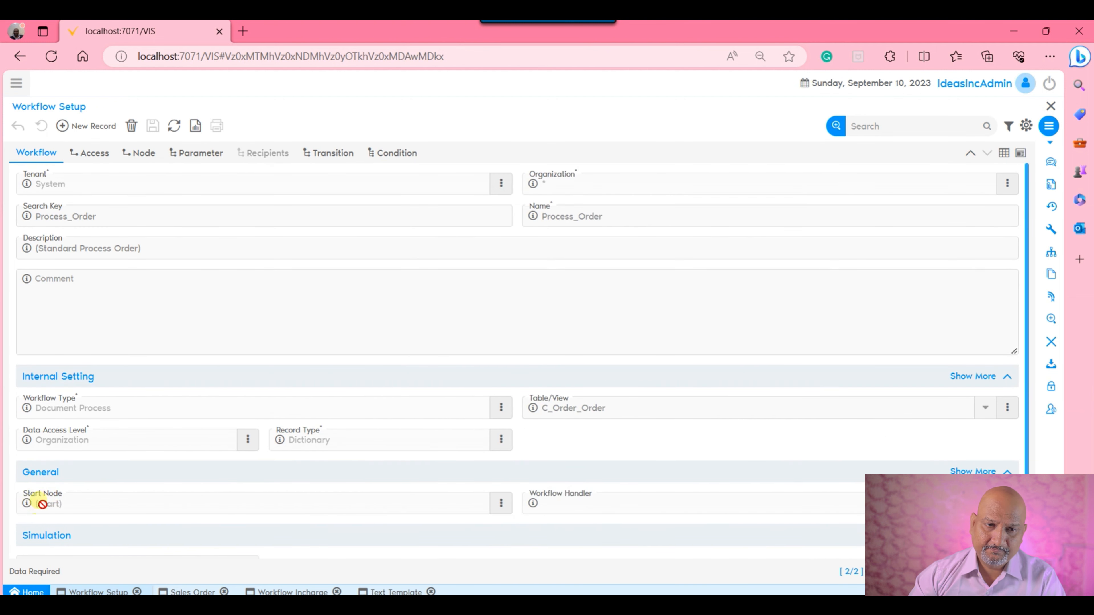
{"action": "left_click", "coordinate": [146, 158]}
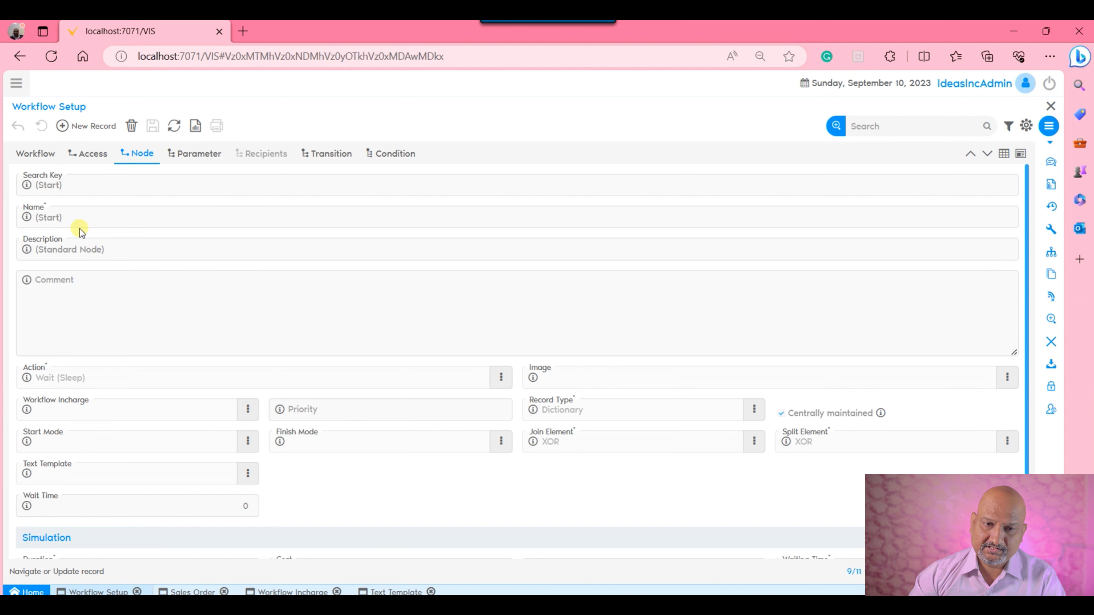
{"action": "left_click", "coordinate": [332, 152]}
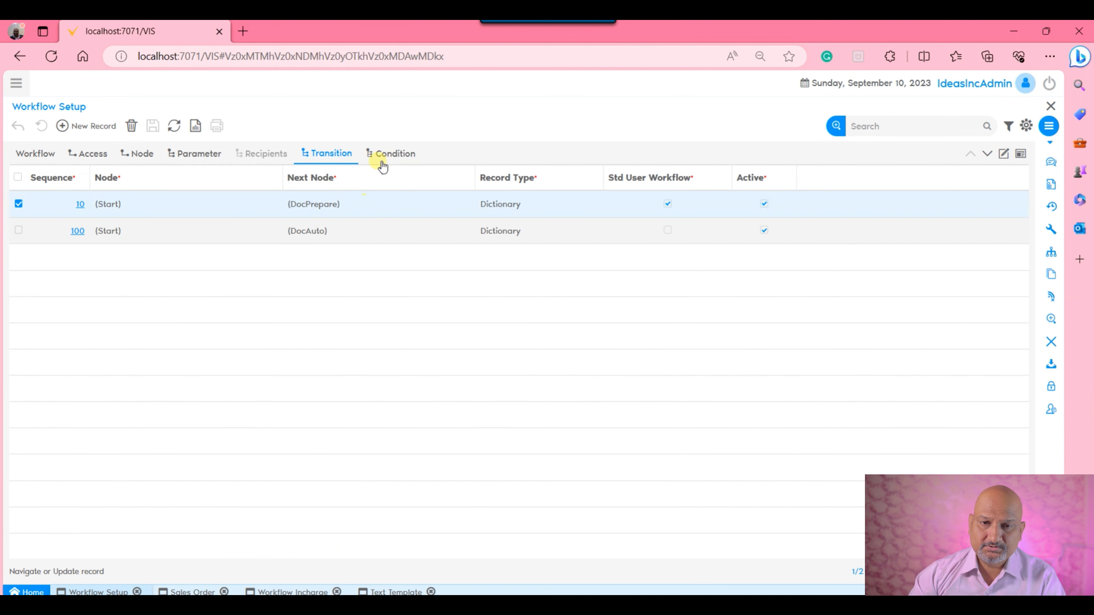
{"action": "left_click", "coordinate": [388, 154]}
{"action": "left_click", "coordinate": [335, 165]}
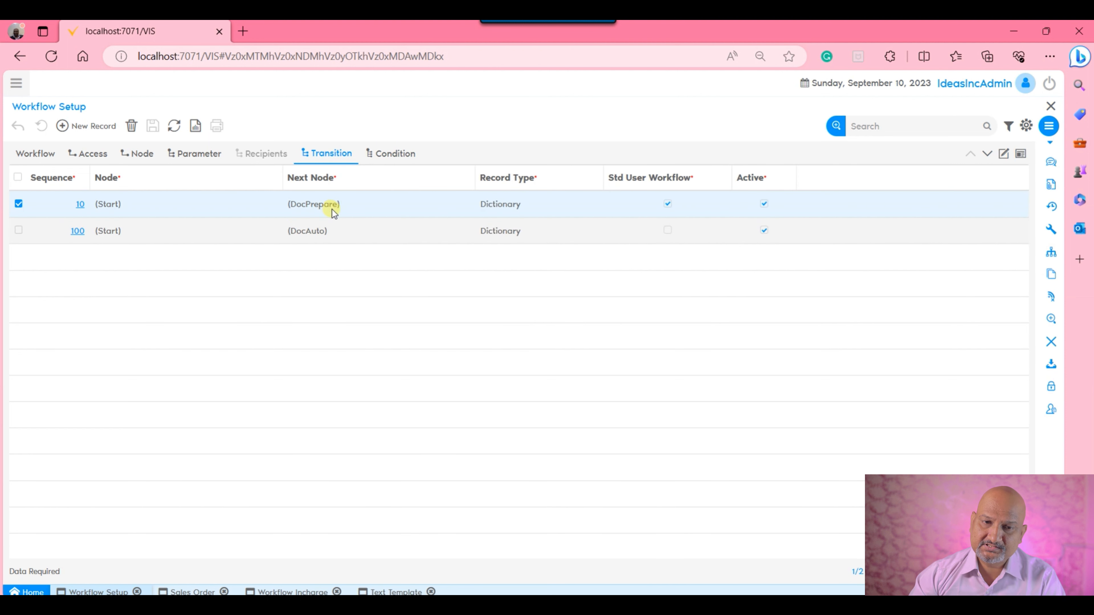
Step: Open the (DocPrepare) node and examine its transitions and the condition of its user-maintained transition to VA009_CreateOrderSchedule
{"action": "left_click", "coordinate": [142, 154]}
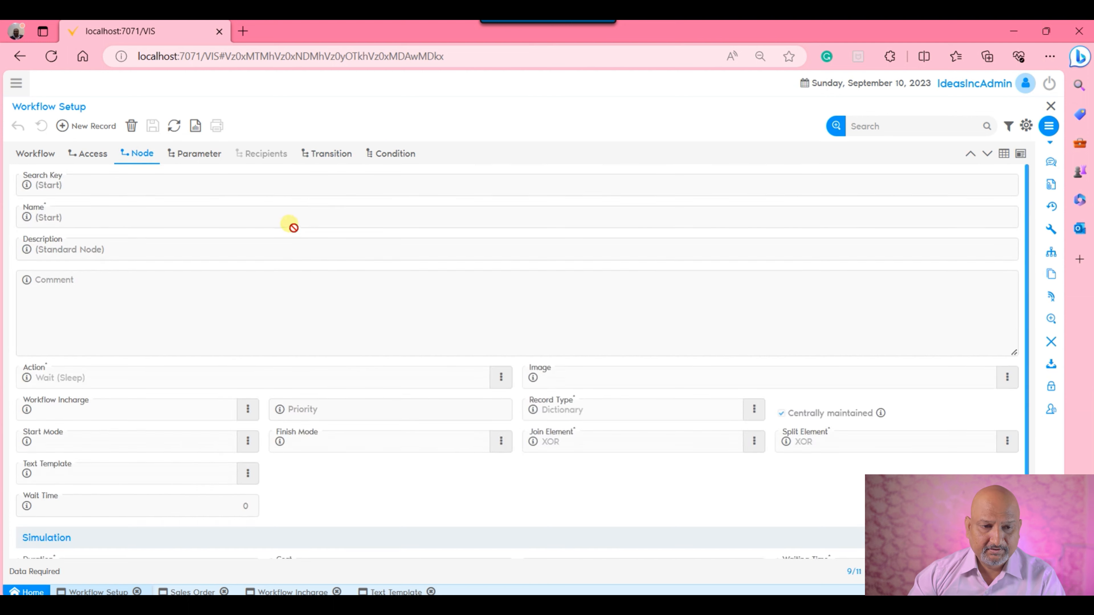
{"action": "left_click", "coordinate": [998, 156]}
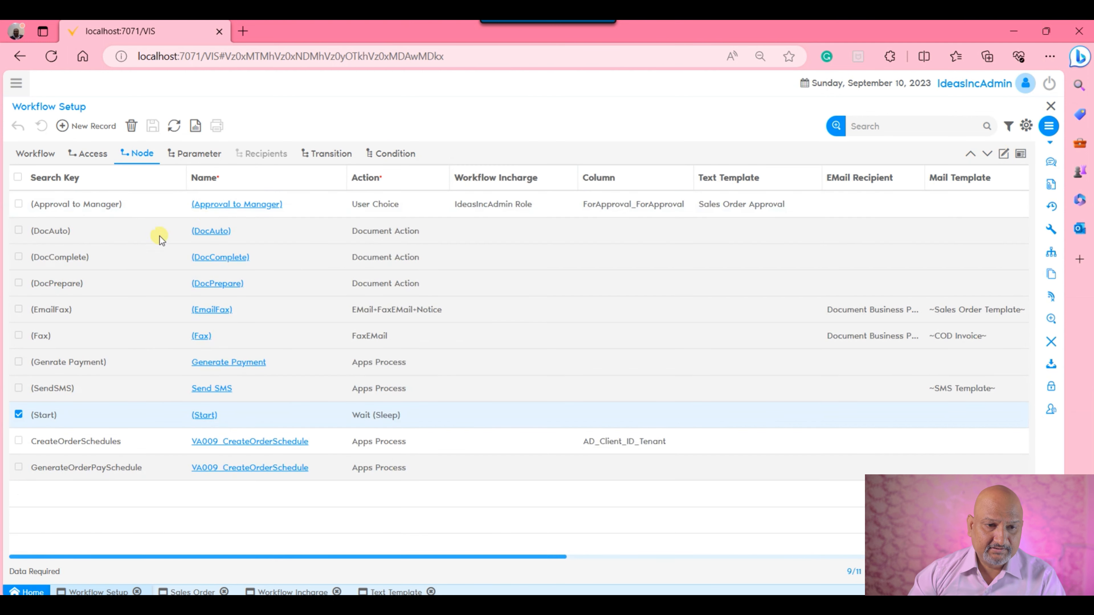
{"action": "double_click", "coordinate": [199, 283]}
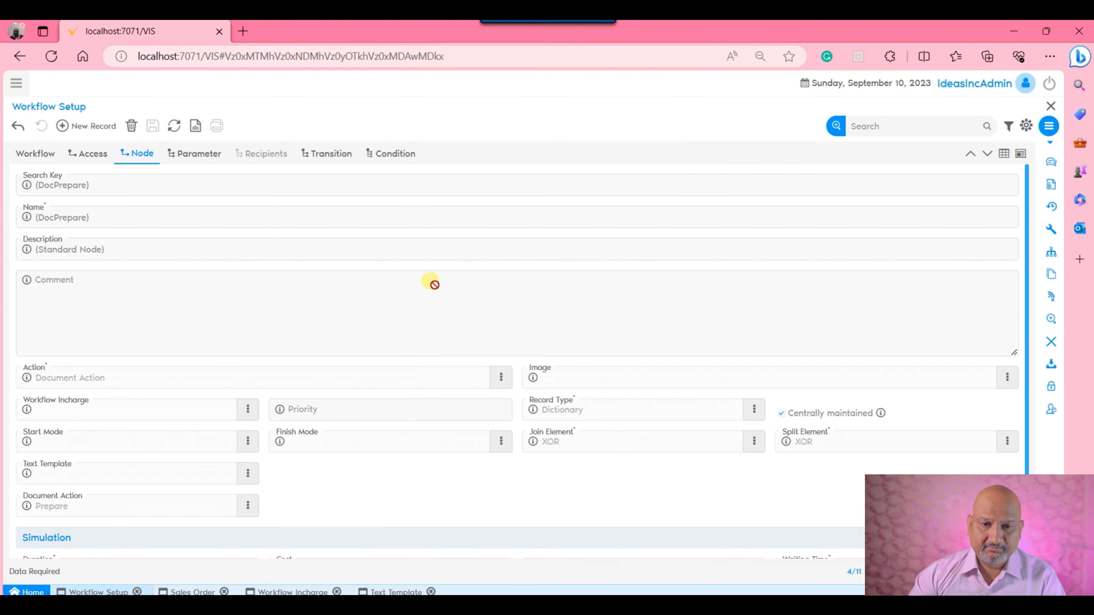
{"action": "left_click", "coordinate": [326, 156]}
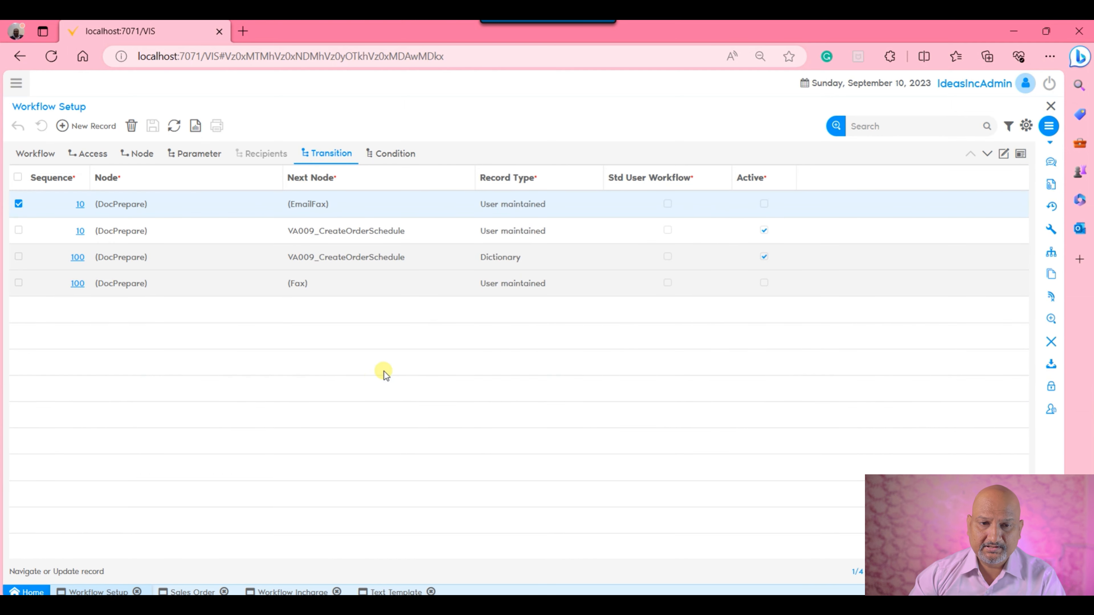
{"action": "left_click", "coordinate": [636, 286]}
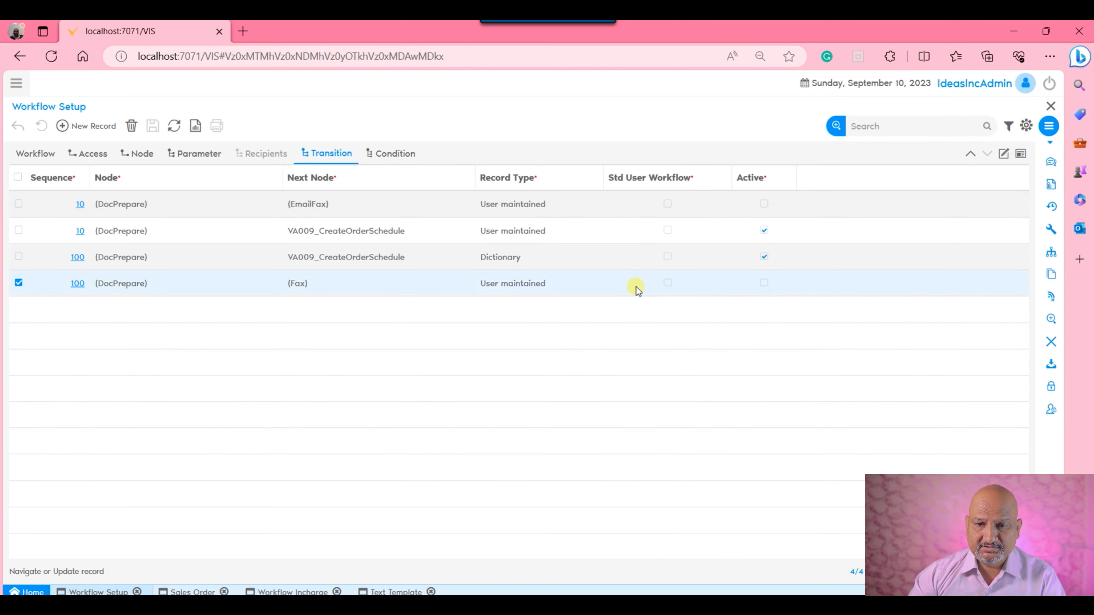
{"action": "left_click", "coordinate": [547, 207]}
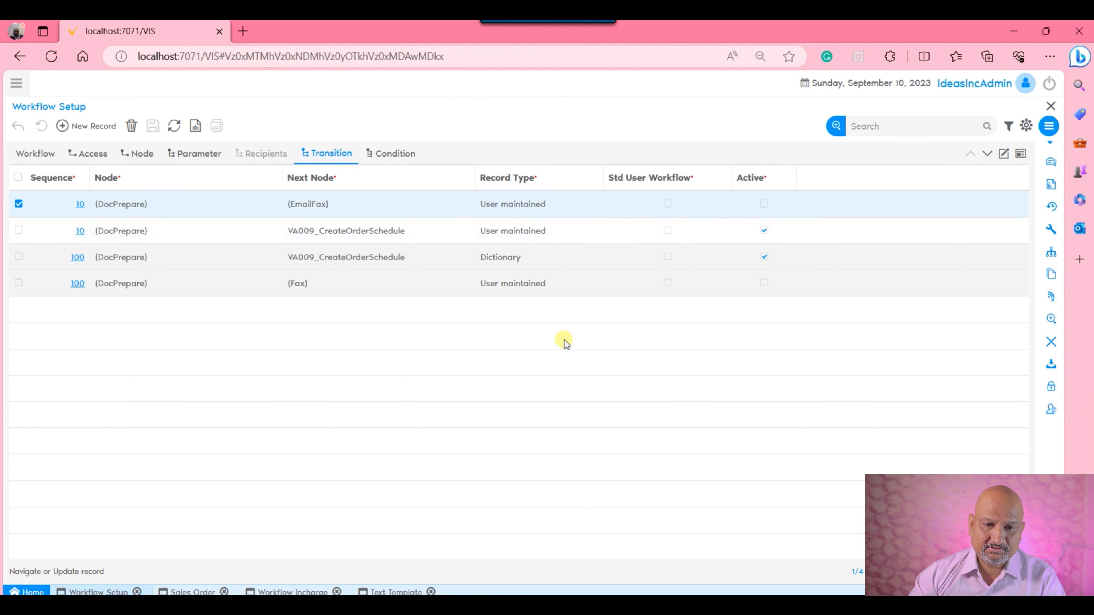
{"action": "left_click", "coordinate": [512, 234]}
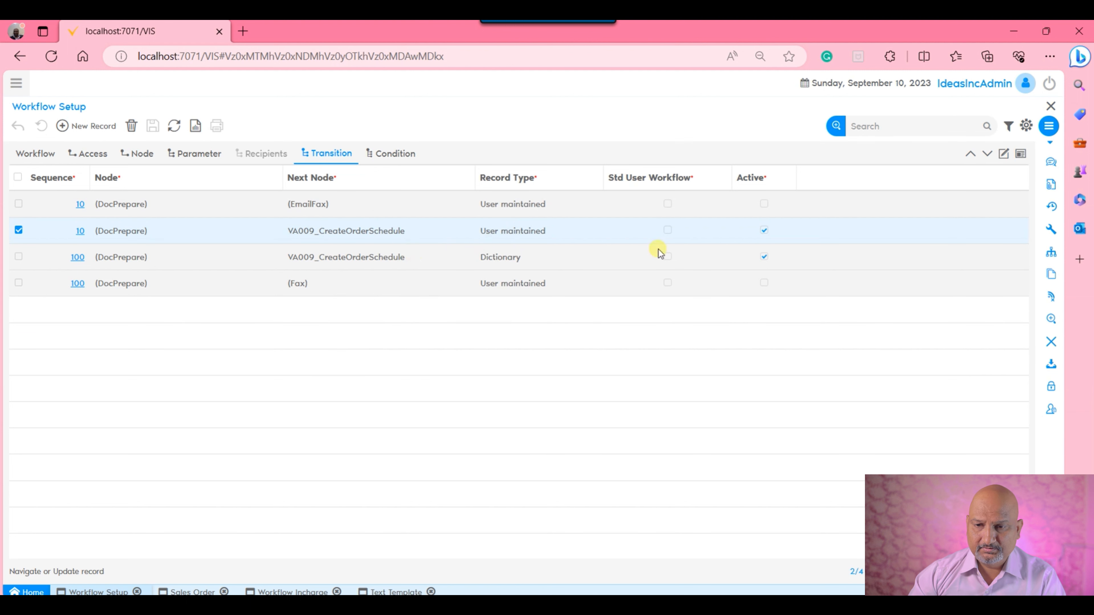
{"action": "left_click", "coordinate": [395, 154]}
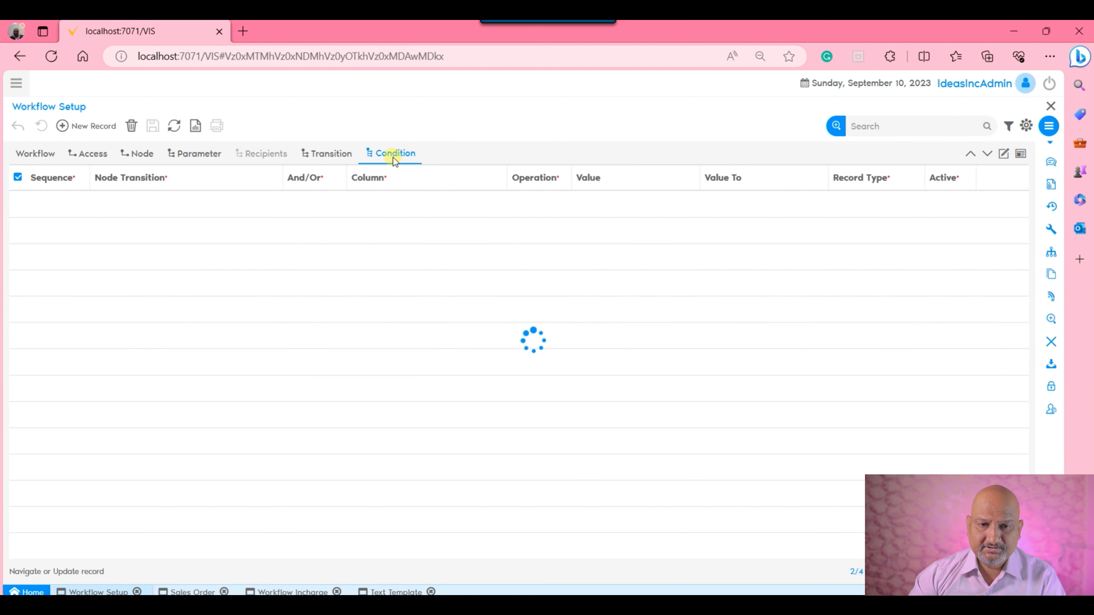
{"action": "left_click", "coordinate": [335, 156]}
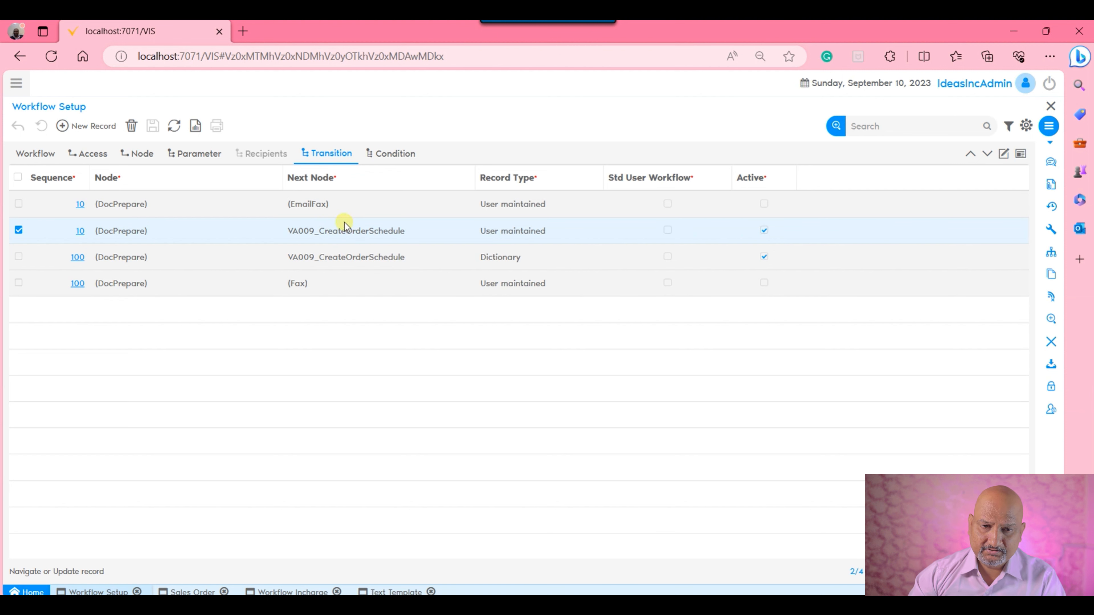
Step: Set the sequence of the CreateOrderSchedules node's transition to (DocComplete) to 100 and save it
{"action": "left_click", "coordinate": [146, 156]}
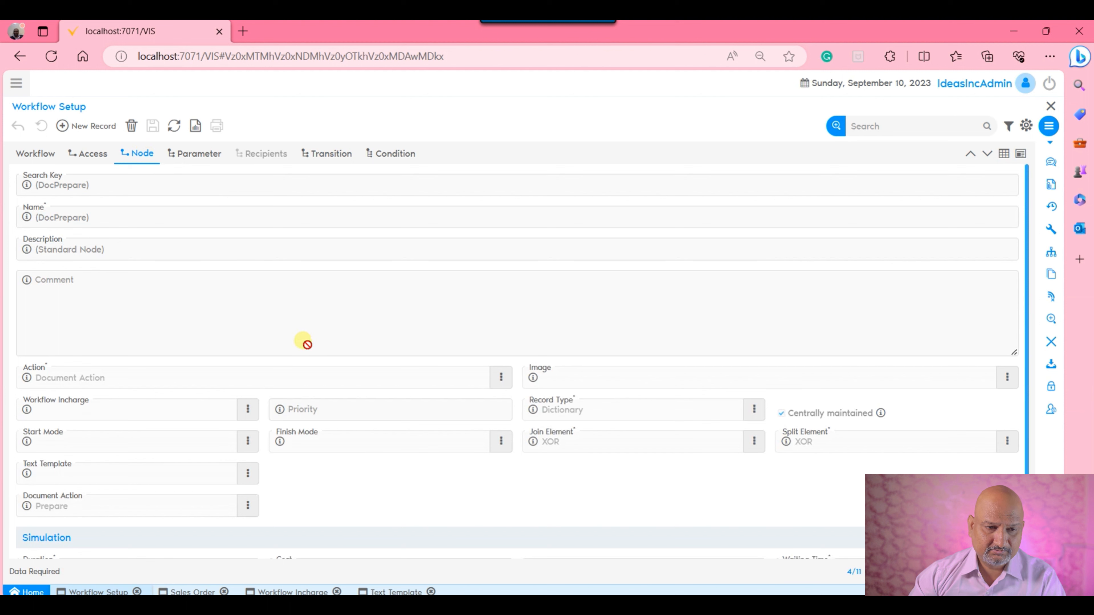
{"action": "left_click", "coordinate": [1008, 154]}
{"action": "double_click", "coordinate": [293, 446]}
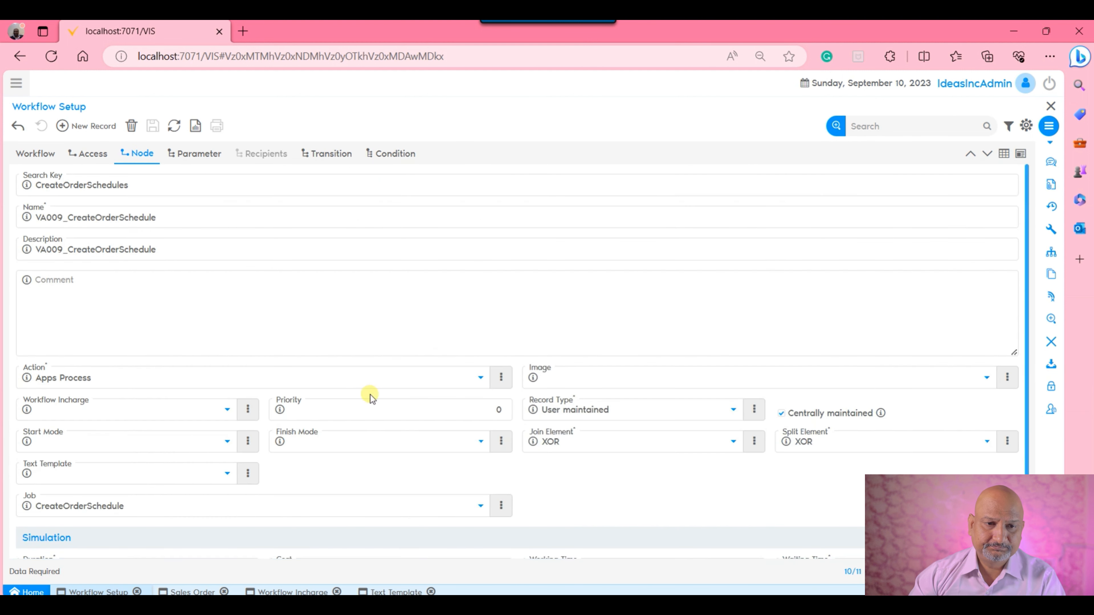
{"action": "left_click", "coordinate": [321, 156]}
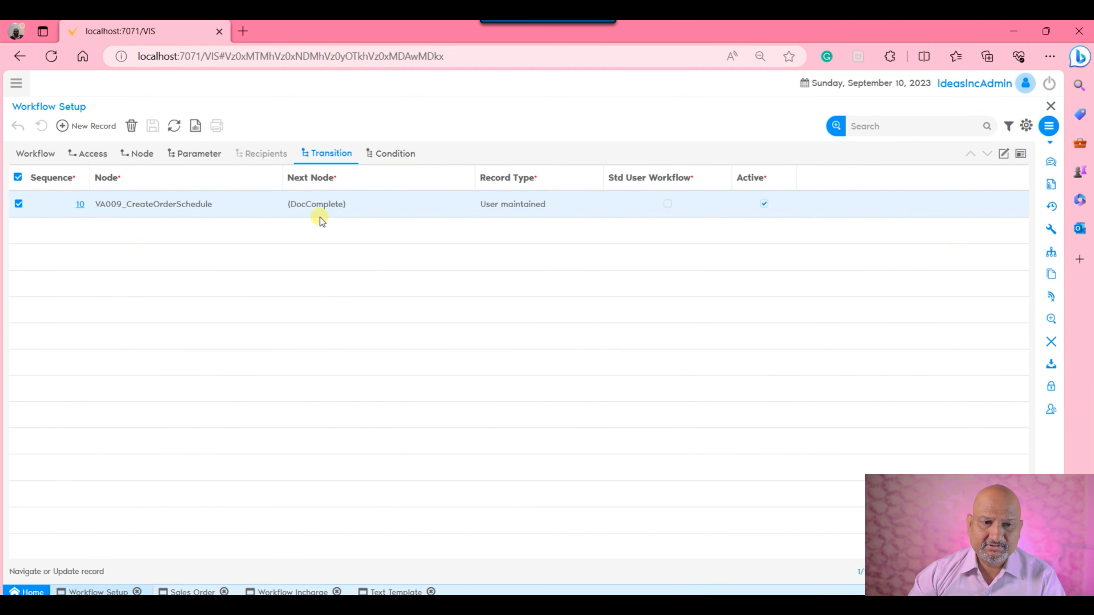
{"action": "left_click", "coordinate": [1004, 154]}
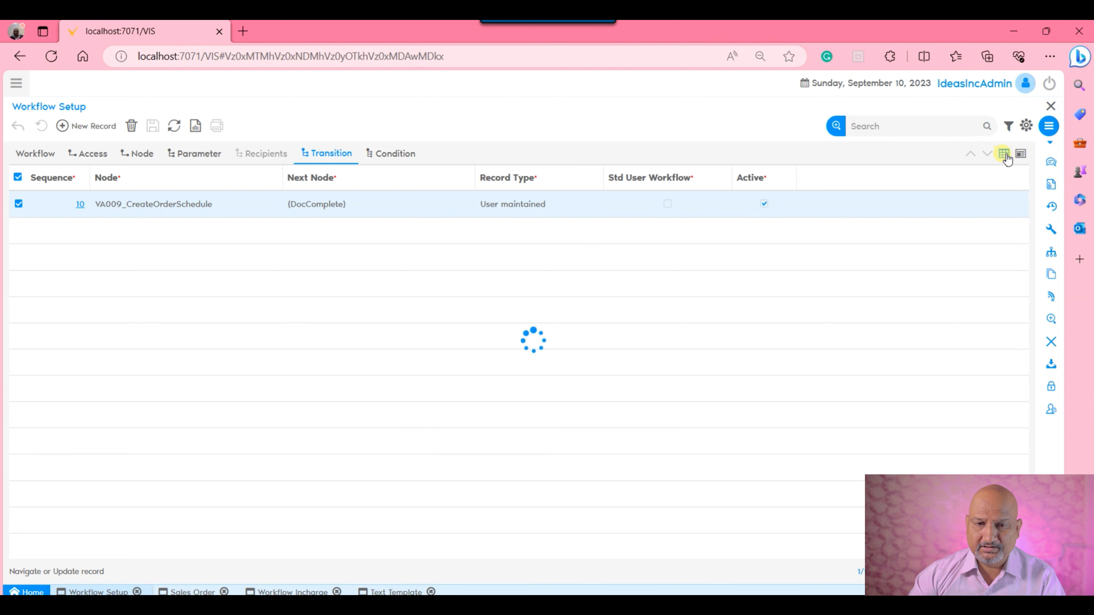
{"action": "left_click", "coordinate": [480, 216]}
{"action": "type", "text": "100"}
{"action": "left_click", "coordinate": [317, 386]}
{"action": "left_click", "coordinate": [152, 126]}
Step: Create and save a new transition from VA009_CreateOrderSchedule with Next Node (Approval to Manager) and sequence 10
{"action": "left_click", "coordinate": [100, 126]}
{"action": "left_click", "coordinate": [634, 184]}
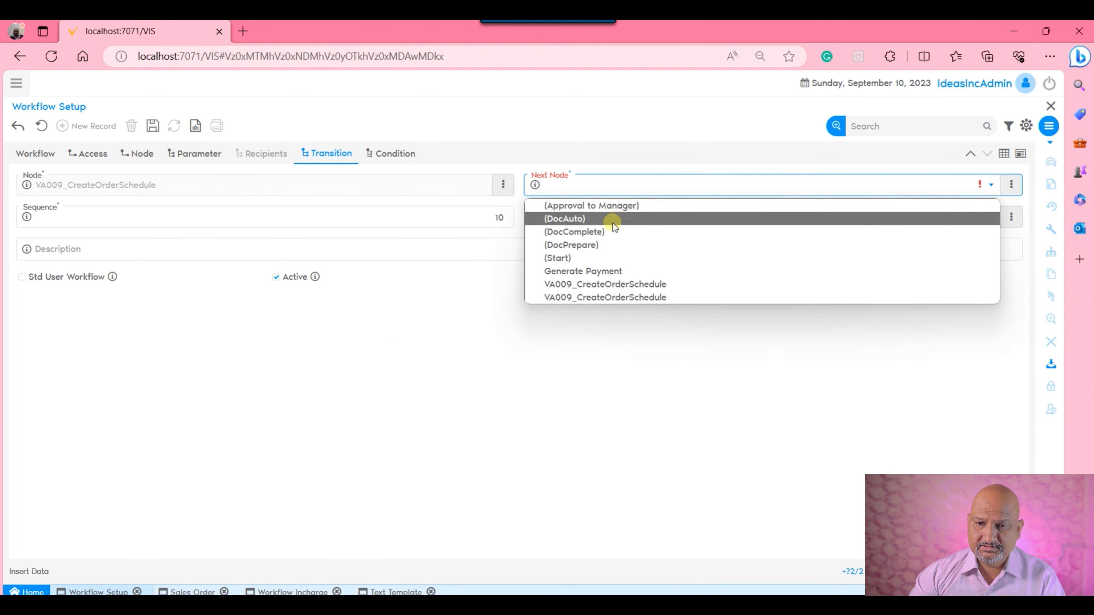
{"action": "left_click", "coordinate": [625, 205]}
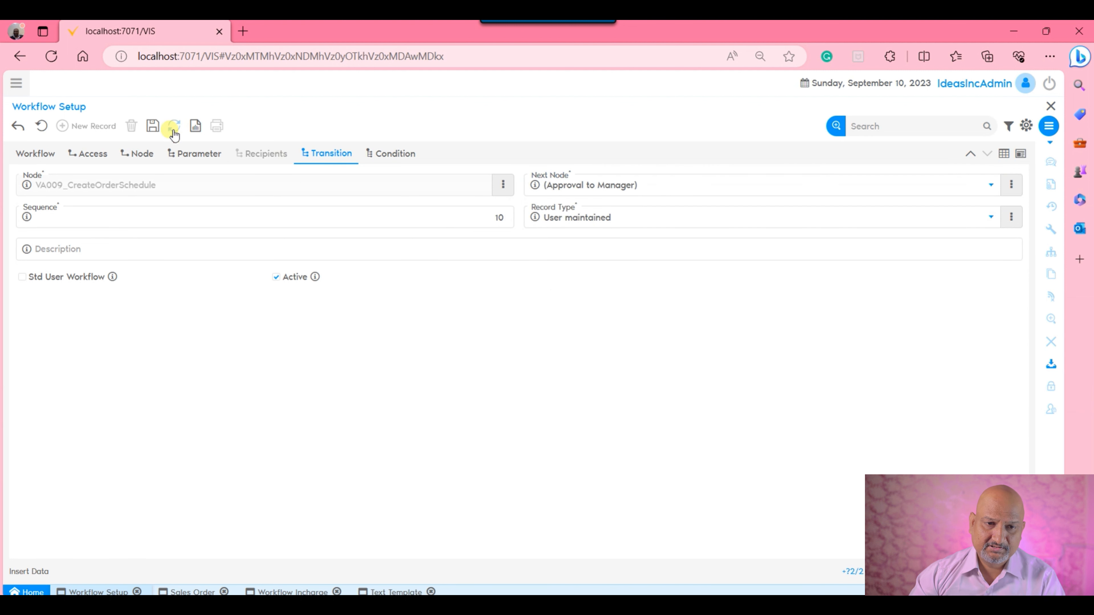
{"action": "left_click", "coordinate": [152, 126]}
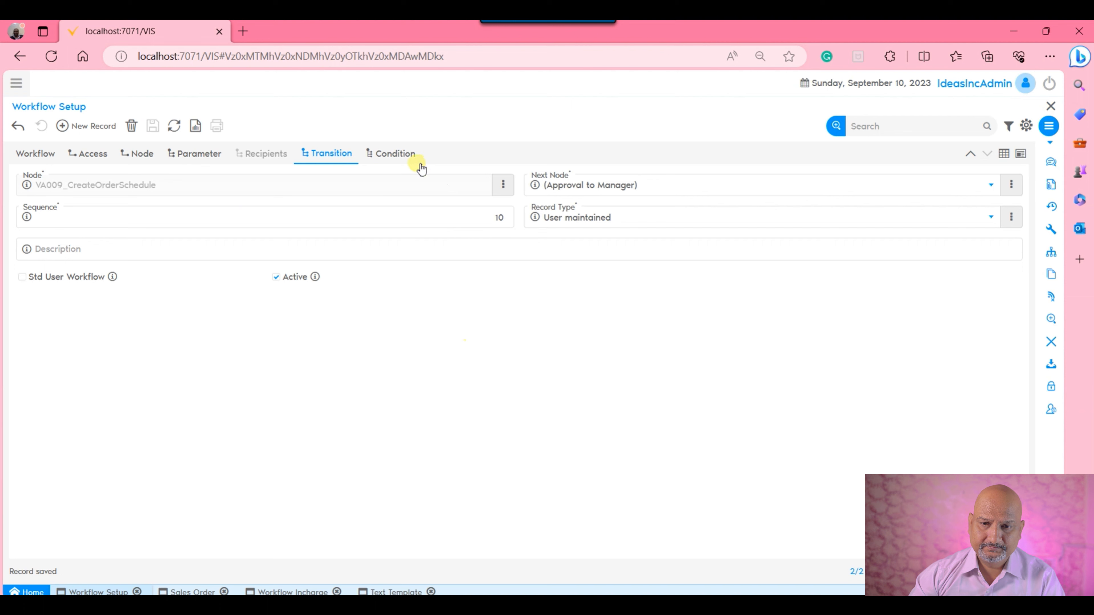
Step: Create a new condition for the transition to (Approval to Manager), using the column GrandTotal_Grand Total
{"action": "left_click", "coordinate": [396, 153]}
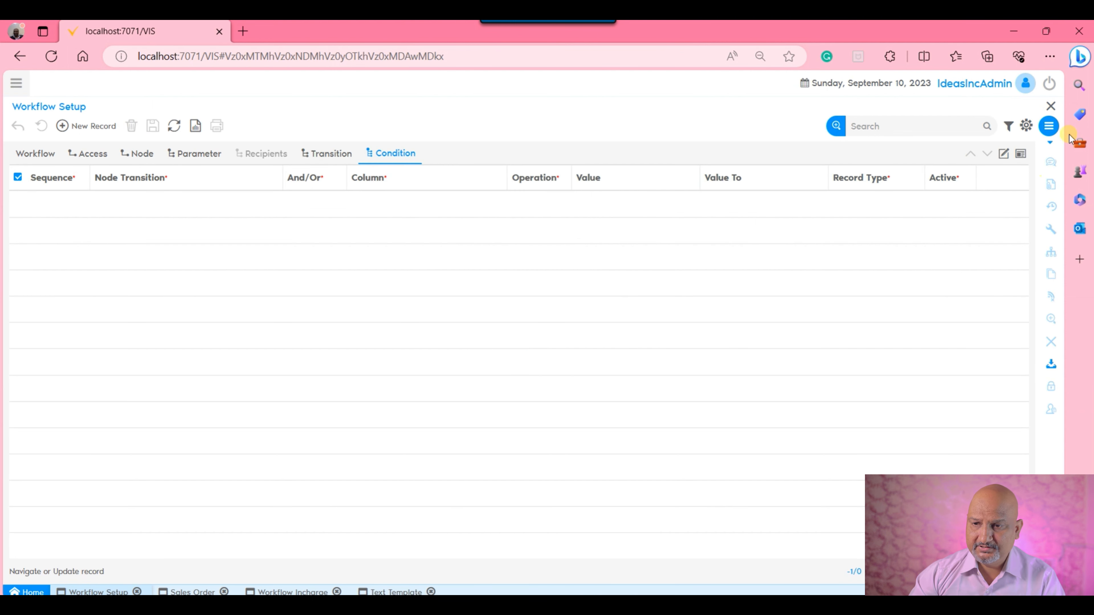
{"action": "left_click", "coordinate": [1003, 153]}
{"action": "left_click", "coordinate": [73, 129]}
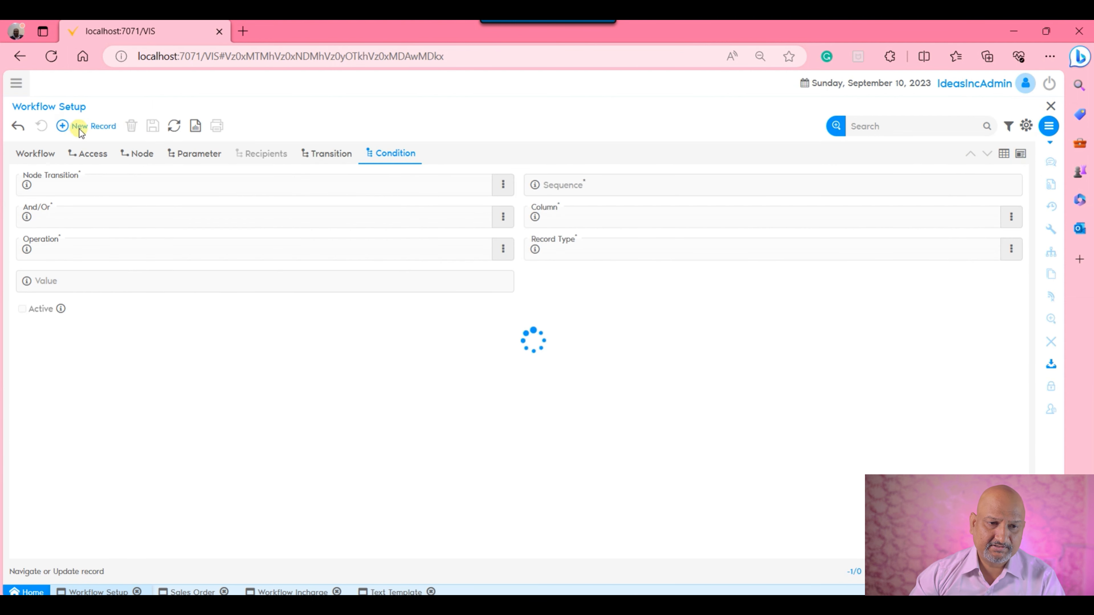
{"action": "left_click", "coordinate": [170, 254]}
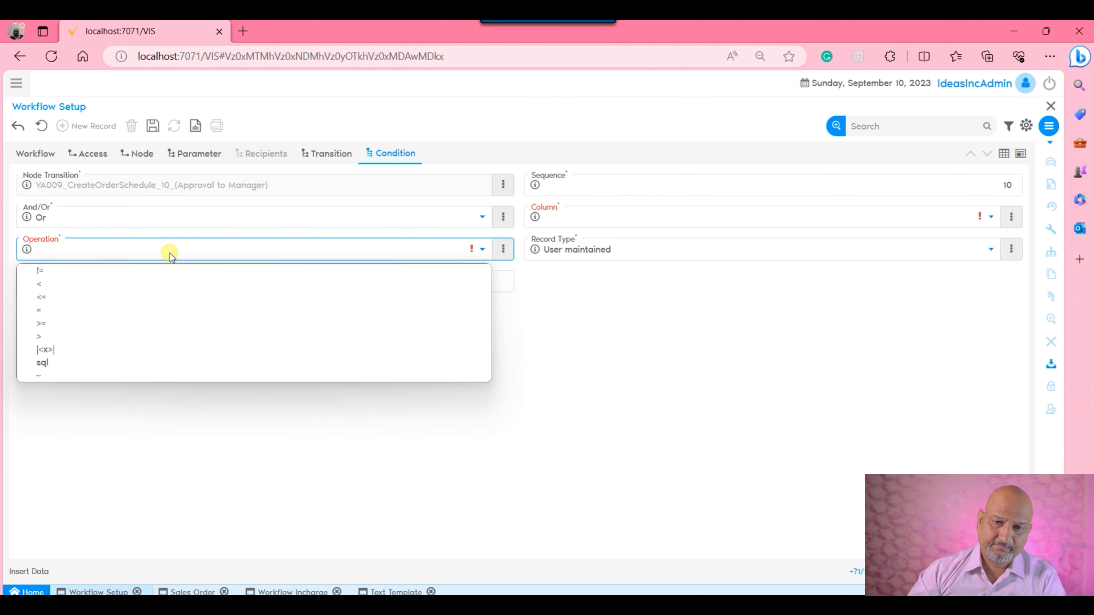
{"action": "left_click", "coordinate": [170, 254]}
{"action": "left_click", "coordinate": [703, 217]}
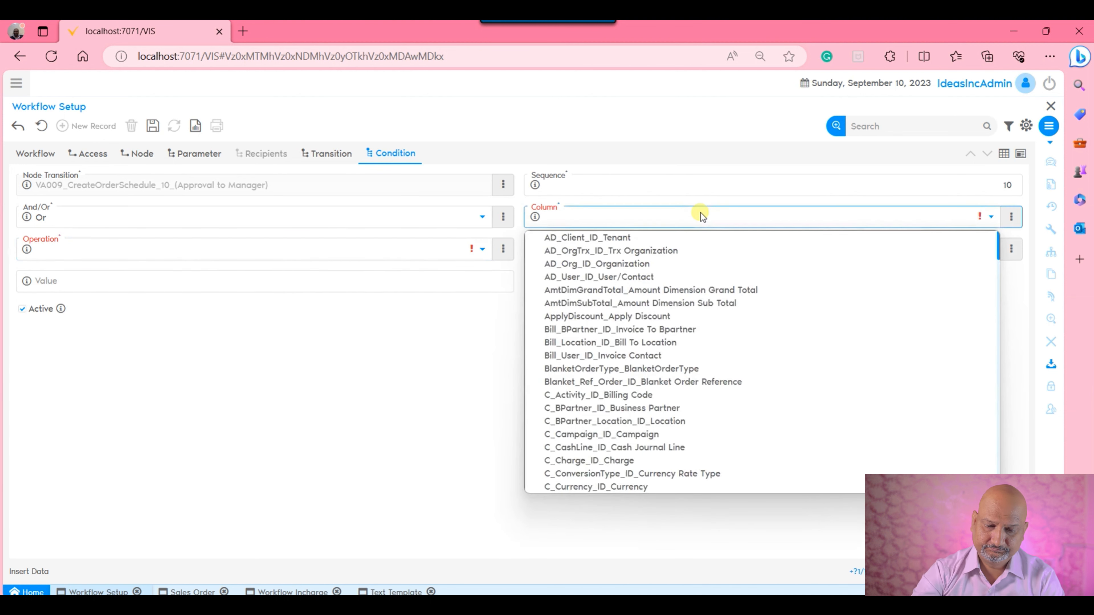
{"action": "key", "text": "g"}
{"action": "key", "text": "Return"}
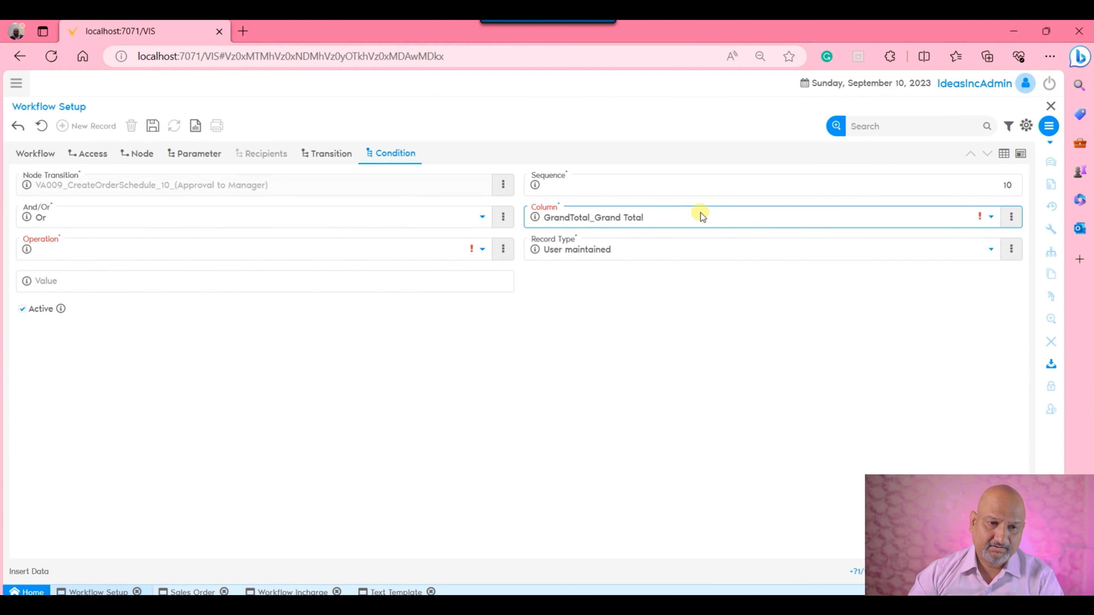
Step: Set the Grand Total condition's operation to > and its value to 500, and save it
{"action": "left_click", "coordinate": [51, 250]}
{"action": "left_click", "coordinate": [63, 335]}
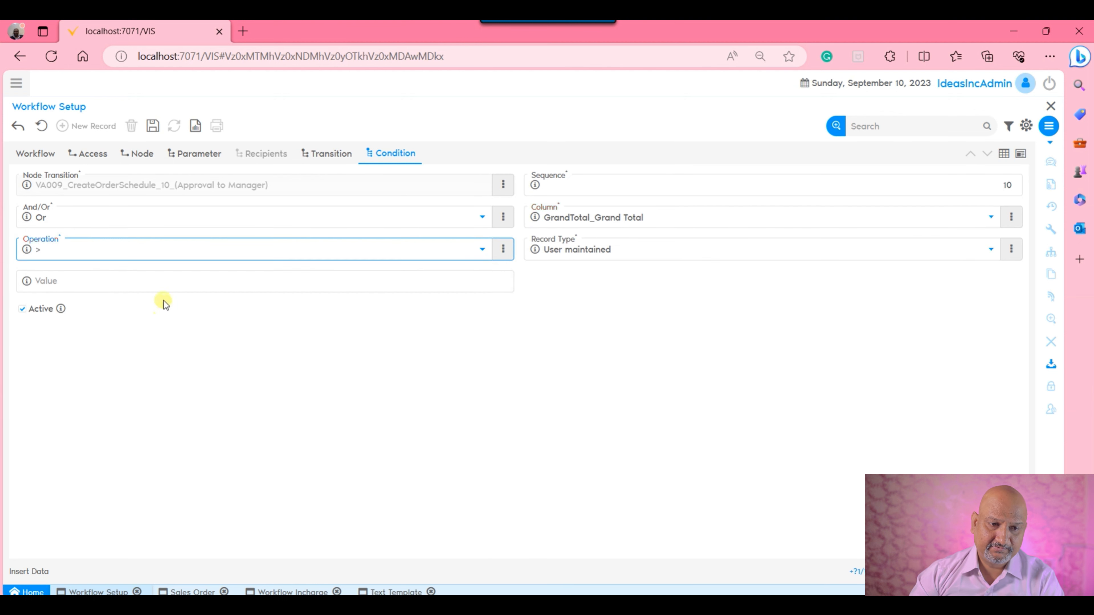
{"action": "left_click", "coordinate": [180, 293]}
{"action": "type", "text": "500"}
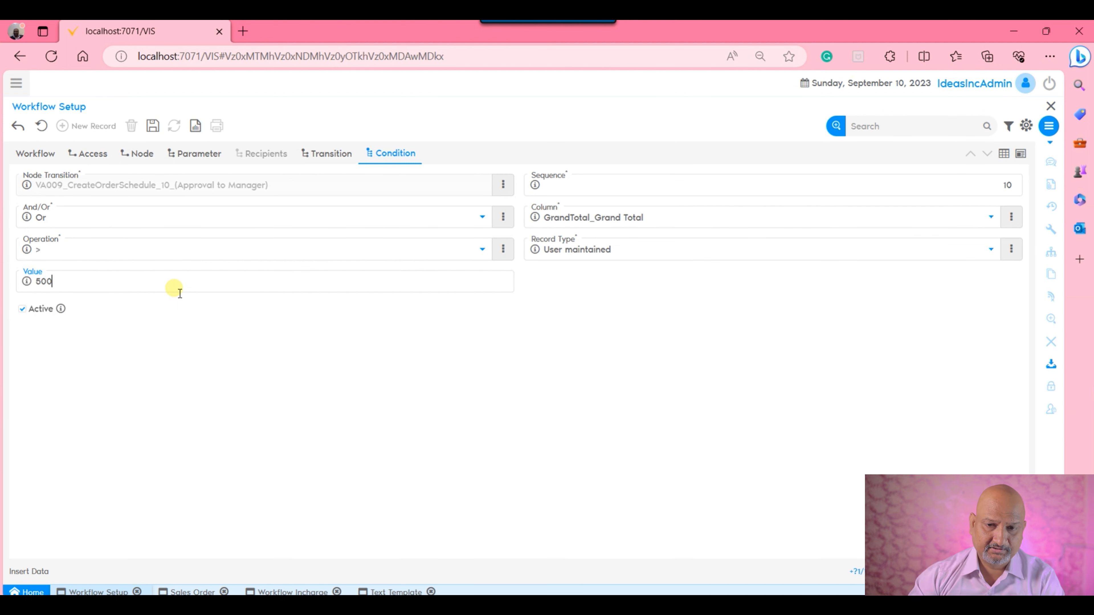
{"action": "left_click", "coordinate": [226, 383]}
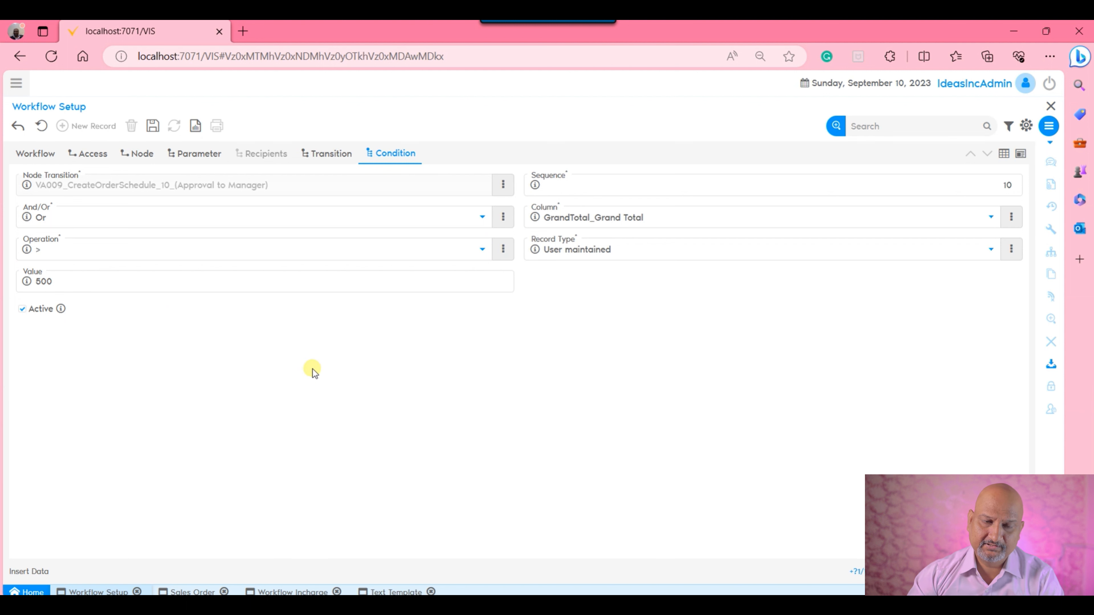
{"action": "left_click", "coordinate": [152, 126]}
Step: Create a second condition for the transition, joined with And, using the column IsSOTrx_Sales Transaction
{"action": "left_click", "coordinate": [98, 126]}
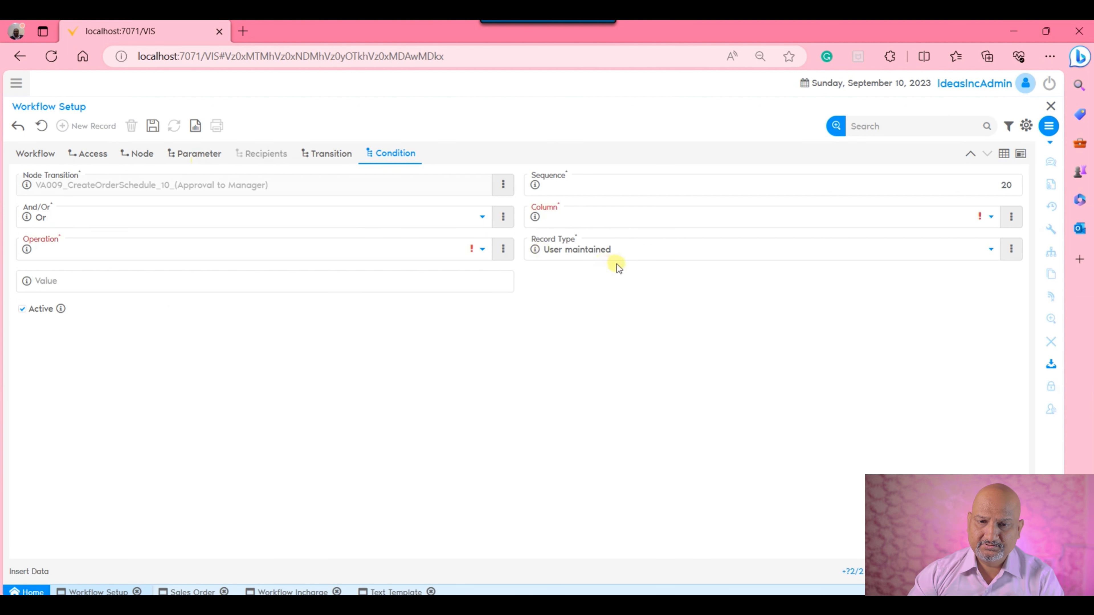
{"action": "left_click", "coordinate": [267, 222]}
{"action": "left_click", "coordinate": [138, 241]}
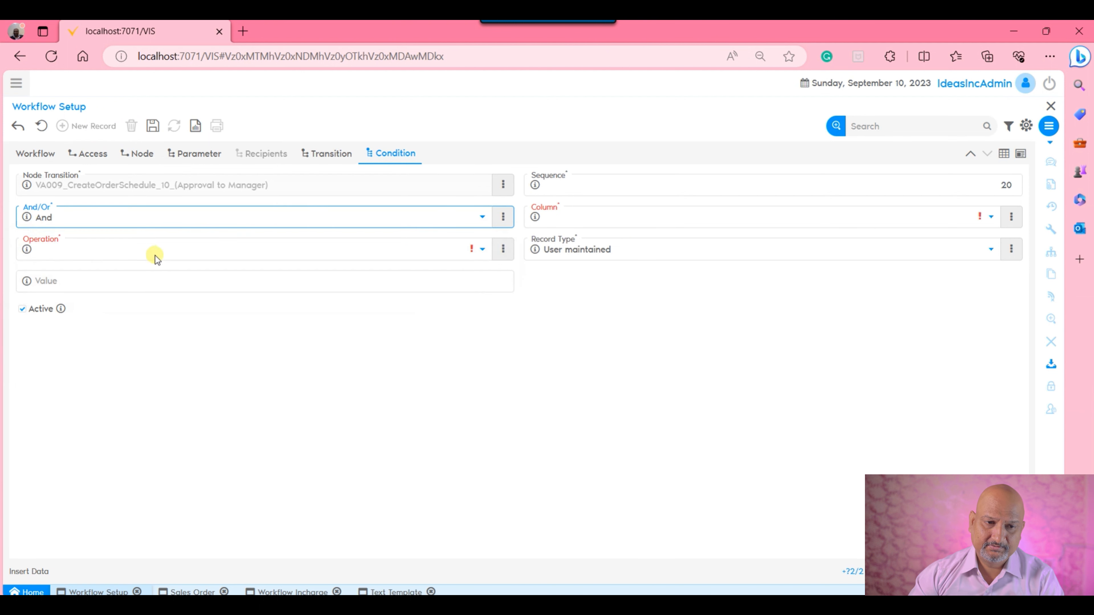
{"action": "left_click", "coordinate": [159, 251]}
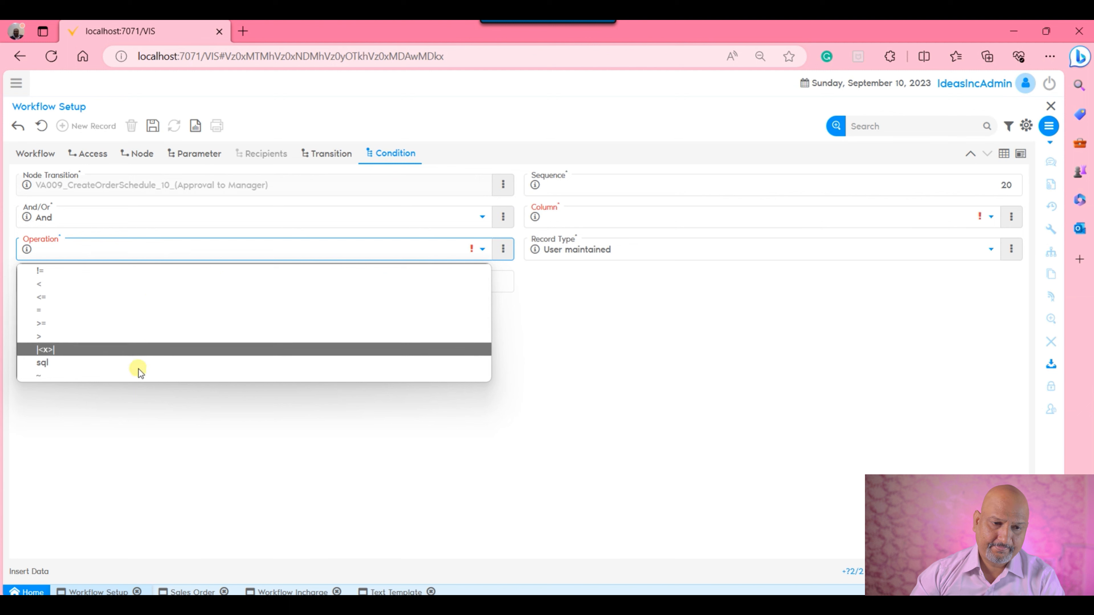
{"action": "left_click", "coordinate": [558, 216]}
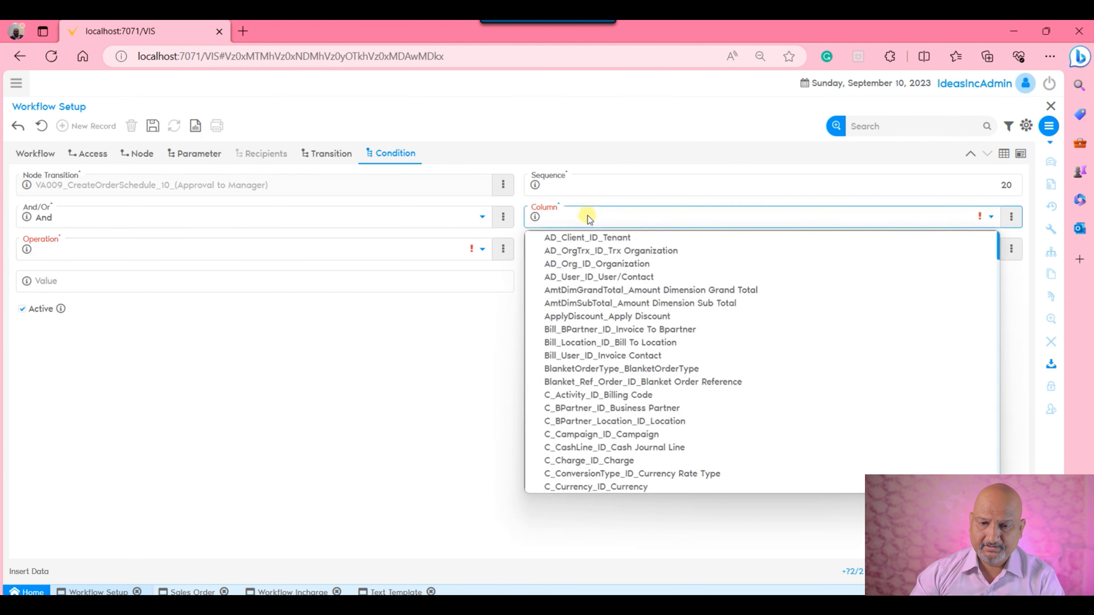
{"action": "key", "text": "s"}
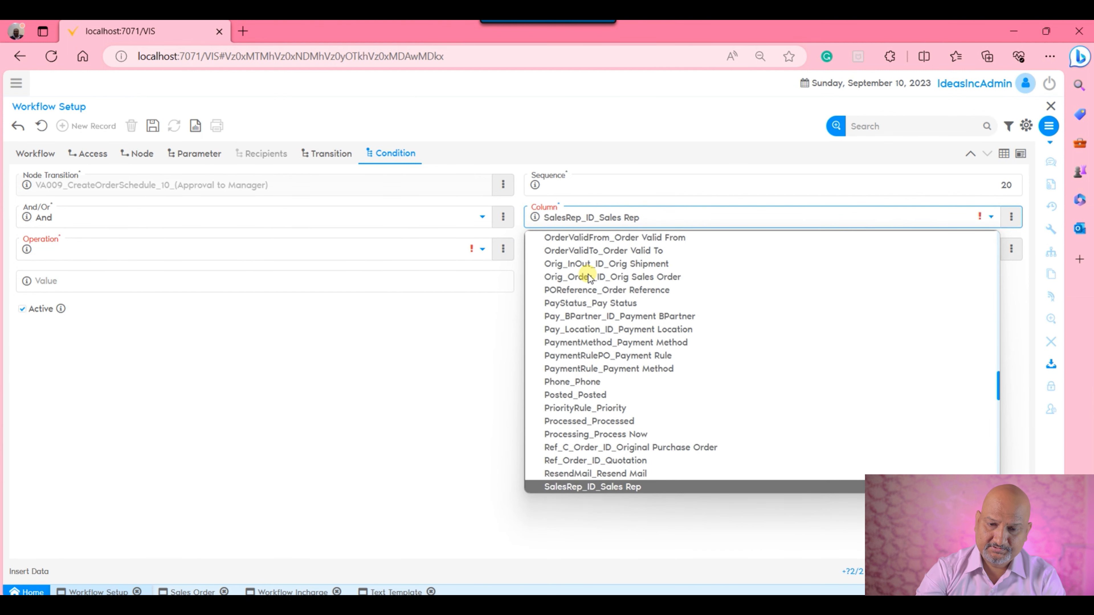
{"action": "scroll", "coordinate": [691, 422], "scroll_direction": "down", "scroll_amount": 3}
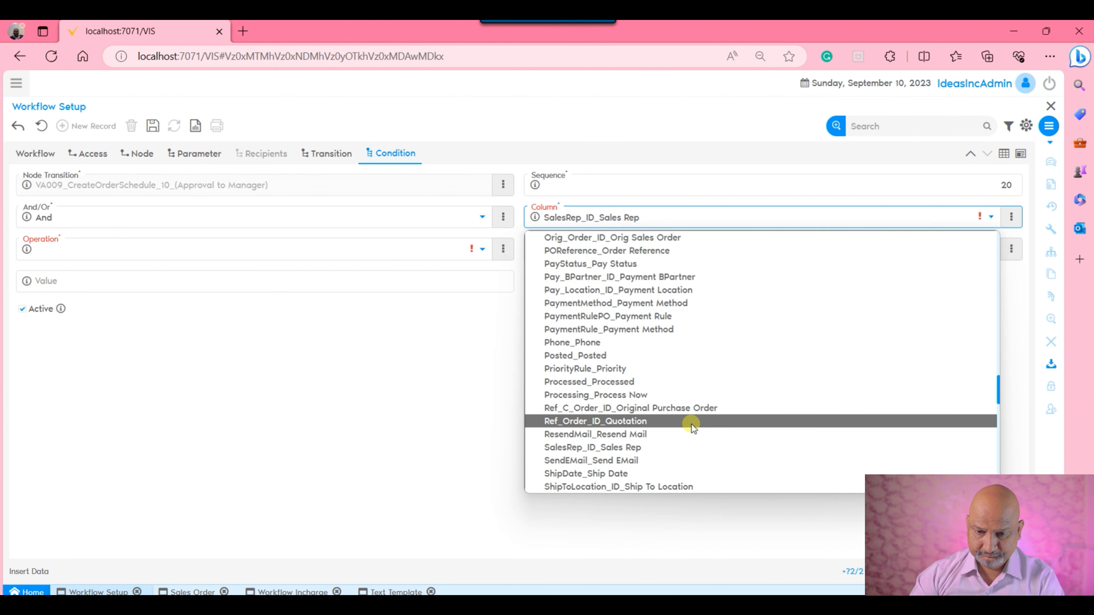
{"action": "scroll", "coordinate": [624, 413], "scroll_direction": "down", "scroll_amount": 10}
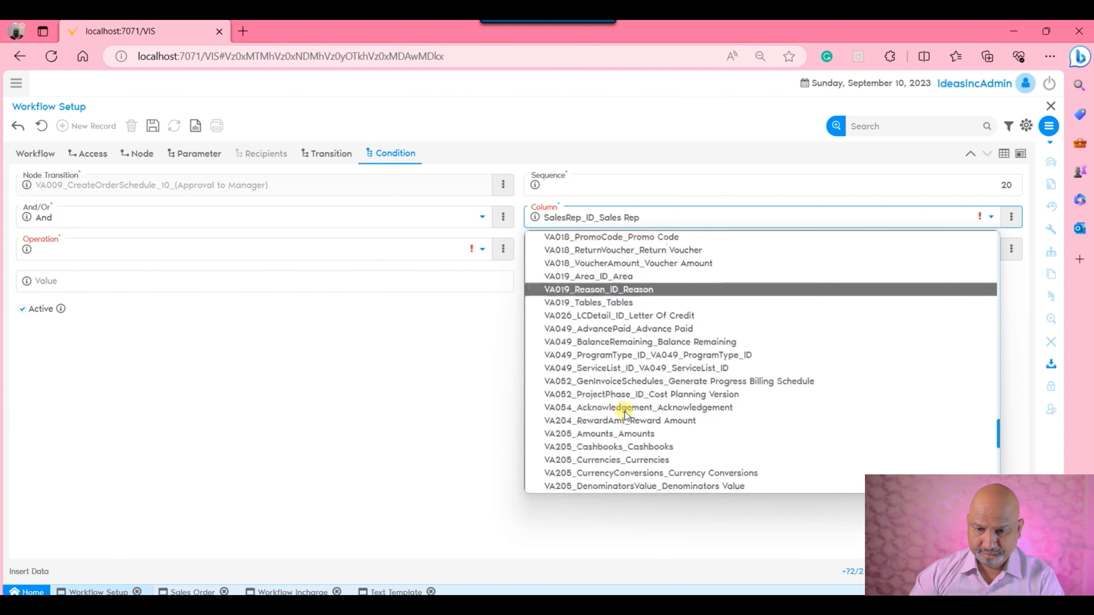
{"action": "key", "text": "i"}
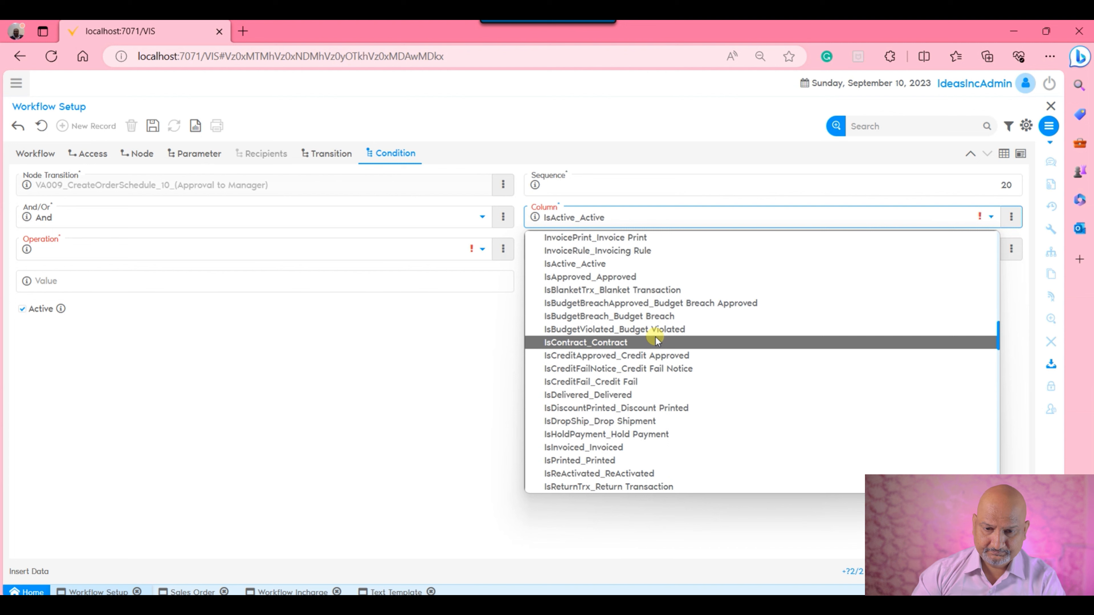
{"action": "scroll", "coordinate": [656, 340], "scroll_direction": "down", "scroll_amount": 1}
{"action": "left_click", "coordinate": [612, 462]}
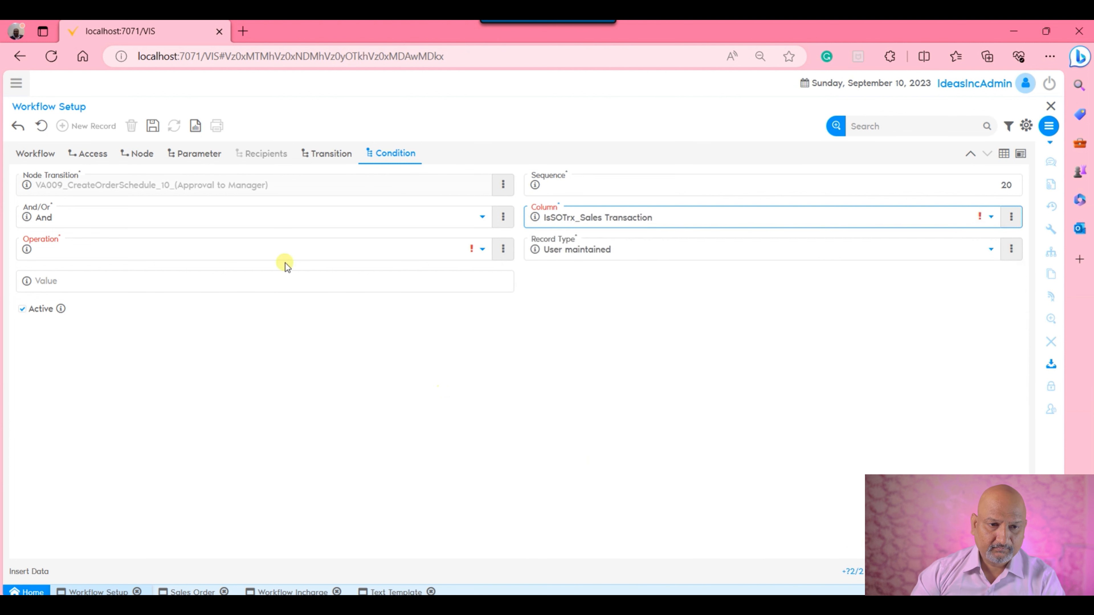
Step: Set the Sales Transaction condition's operation to = and its value to True, and save it
{"action": "left_click", "coordinate": [161, 243]}
{"action": "left_click", "coordinate": [77, 307]}
{"action": "left_click", "coordinate": [171, 283]}
{"action": "type", "text": "True"}
{"action": "left_click", "coordinate": [170, 443]}
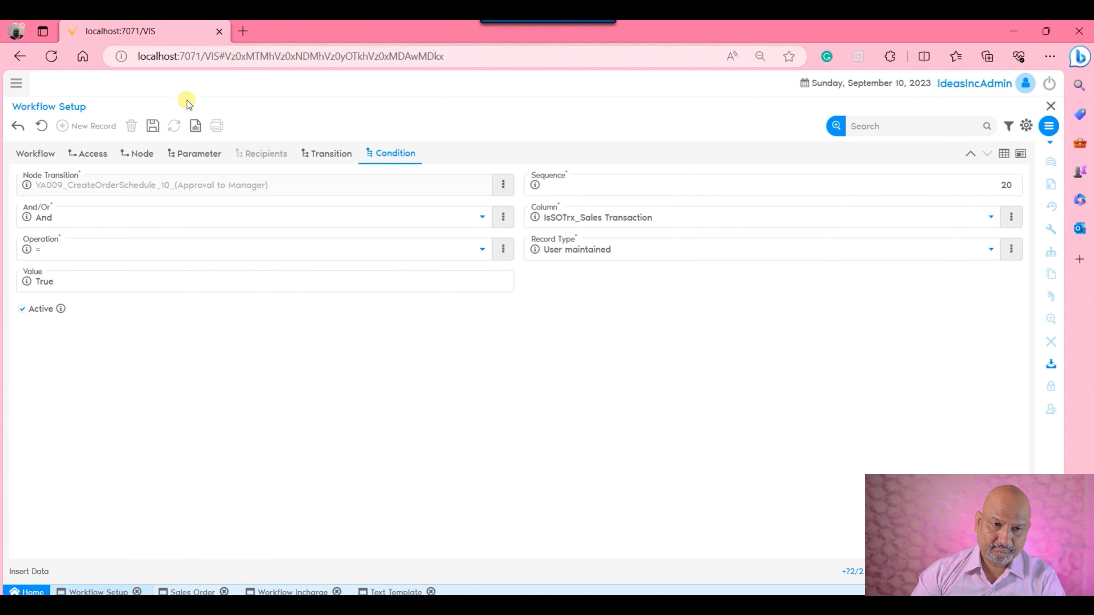
{"action": "left_click", "coordinate": [153, 126]}
Step: Create and save a third And condition with column IsReturnTrx_Return Transaction, operation = and value False
{"action": "left_click", "coordinate": [72, 126]}
{"action": "left_click", "coordinate": [88, 226]}
{"action": "left_click", "coordinate": [79, 237]}
{"action": "left_click", "coordinate": [84, 255]}
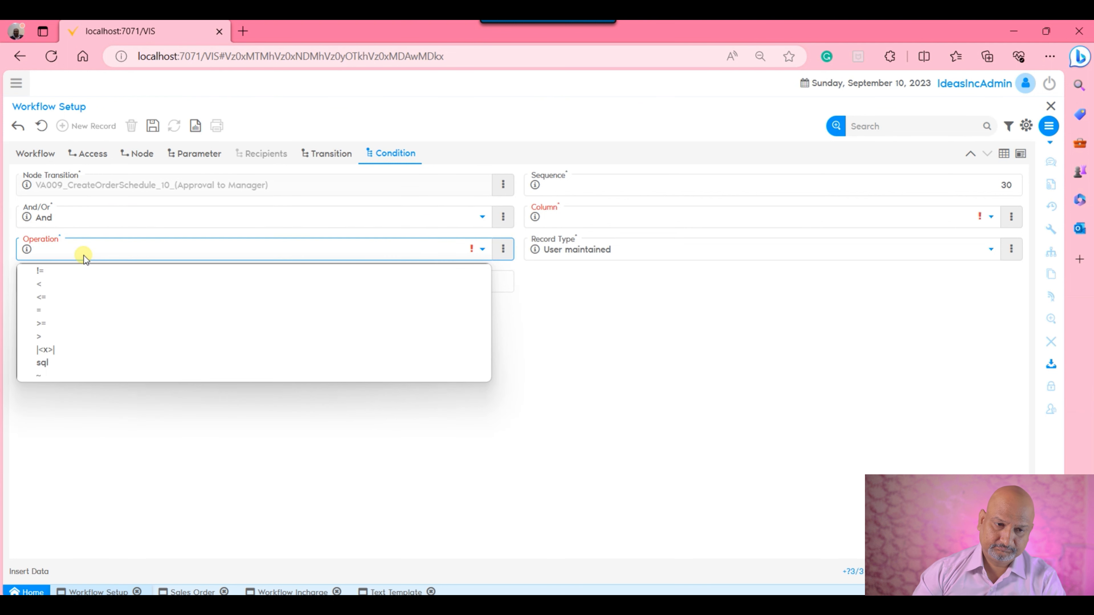
{"action": "left_click", "coordinate": [68, 309]}
{"action": "left_click", "coordinate": [710, 214]}
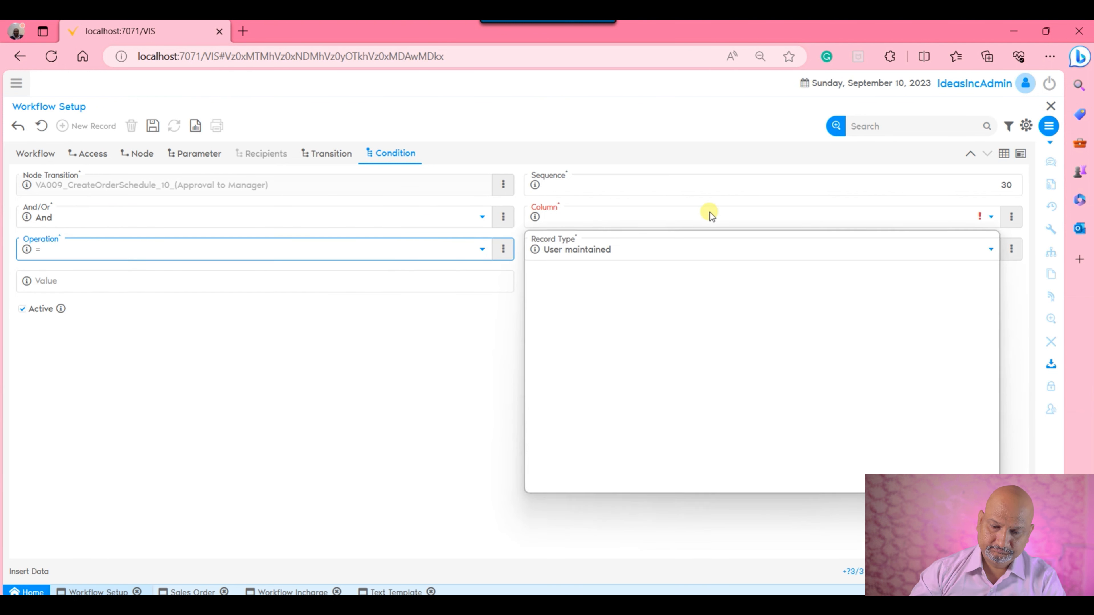
{"action": "type", "text": "isr"}
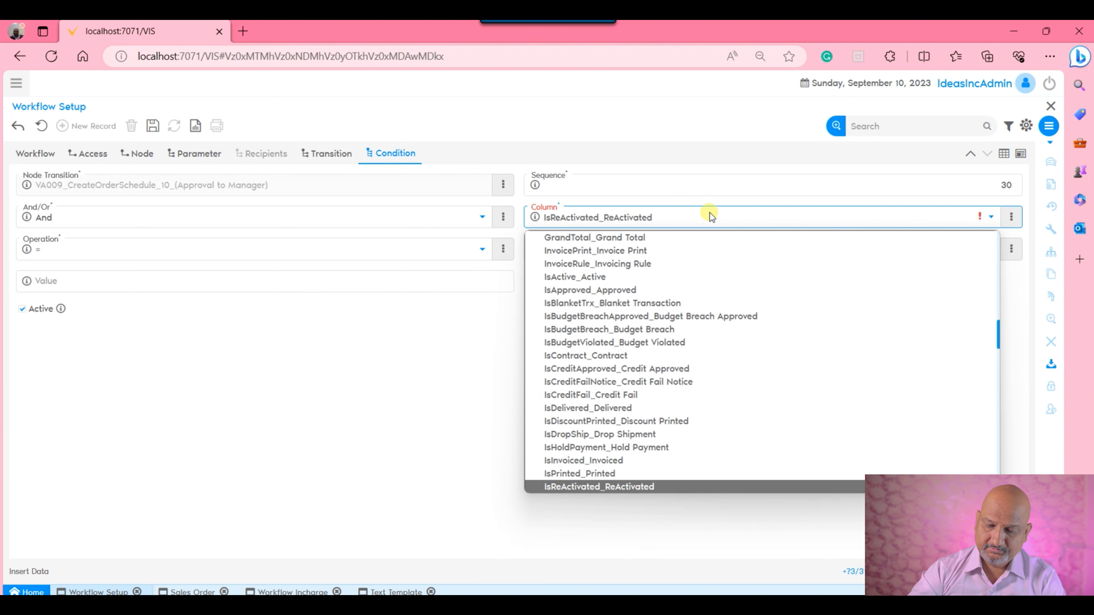
{"action": "key", "text": "Down"}
{"action": "key", "text": "Return"}
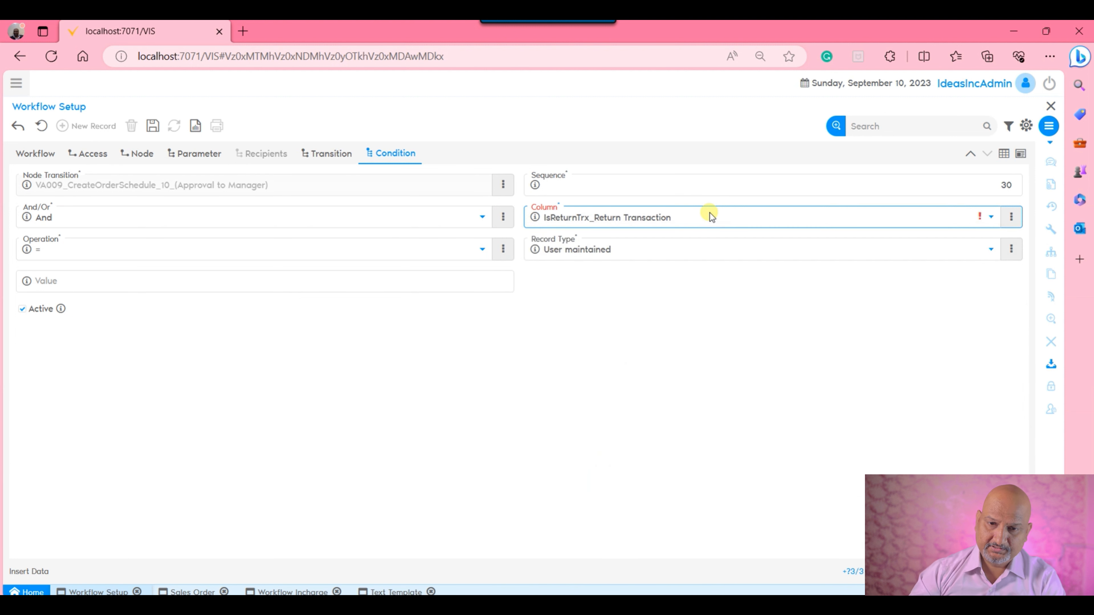
{"action": "left_click", "coordinate": [245, 284]}
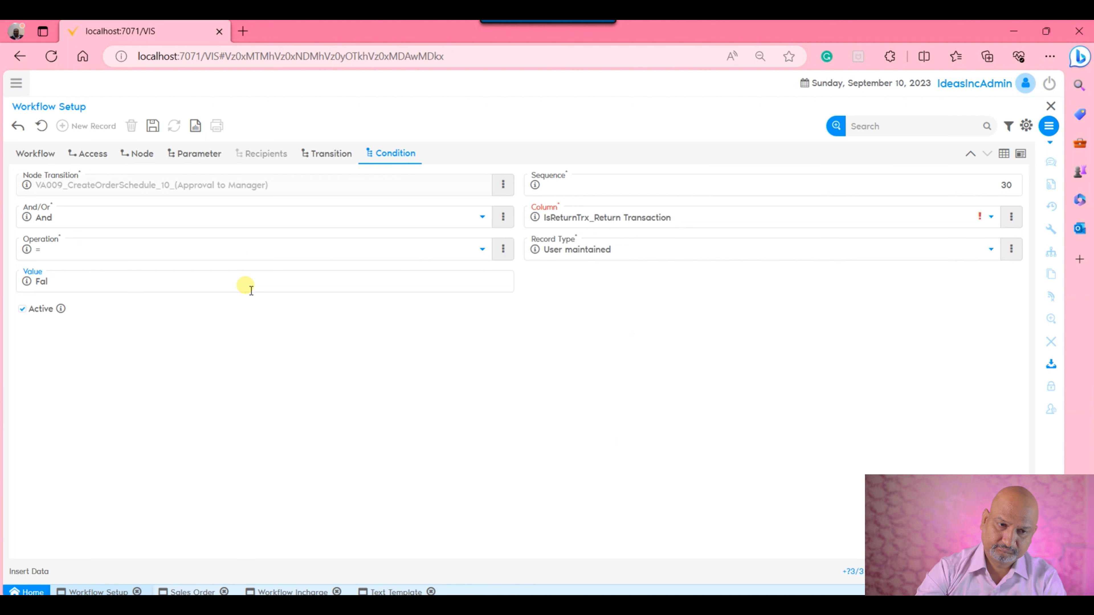
{"action": "left_click", "coordinate": [302, 412]}
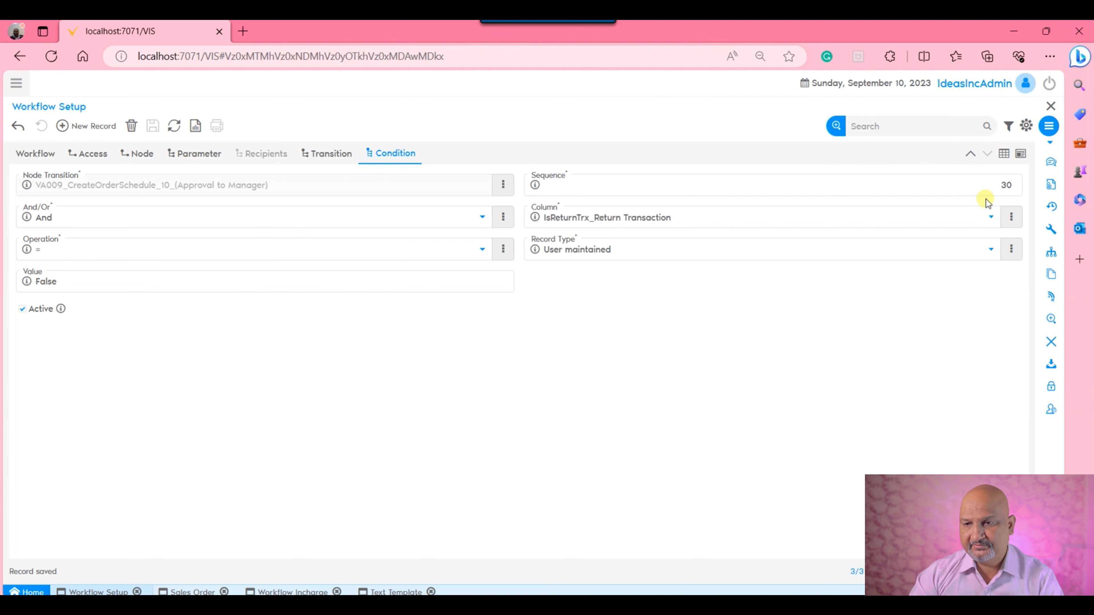
Step: Refresh the condition list and examine the VA009_CreateOrderSchedule transitions and the conditions of the one to (Approval to Manager)
{"action": "left_click", "coordinate": [1011, 157]}
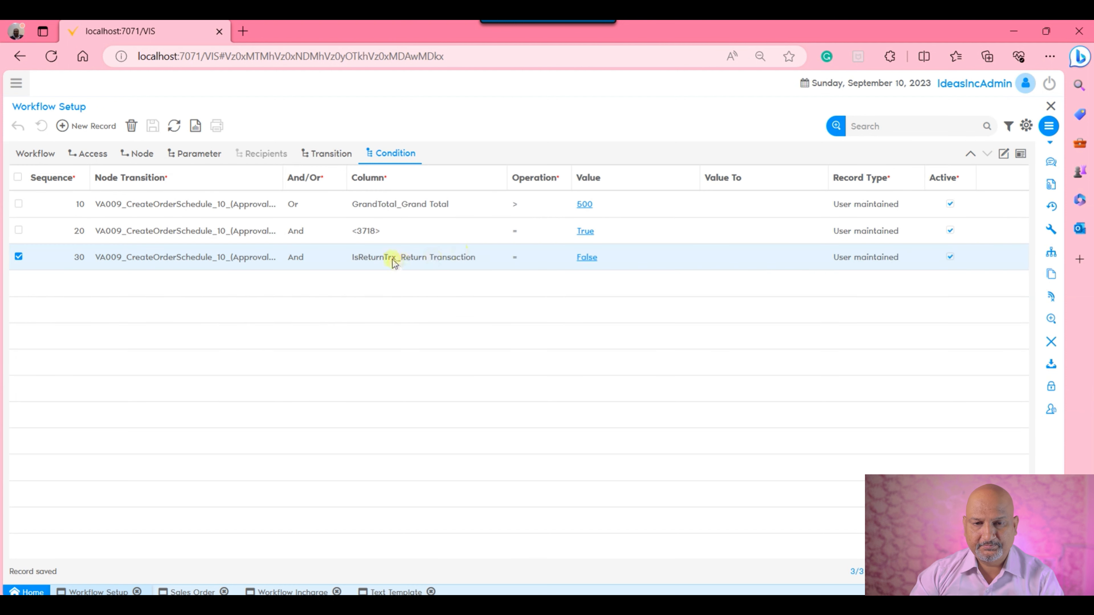
{"action": "left_click", "coordinate": [174, 126]}
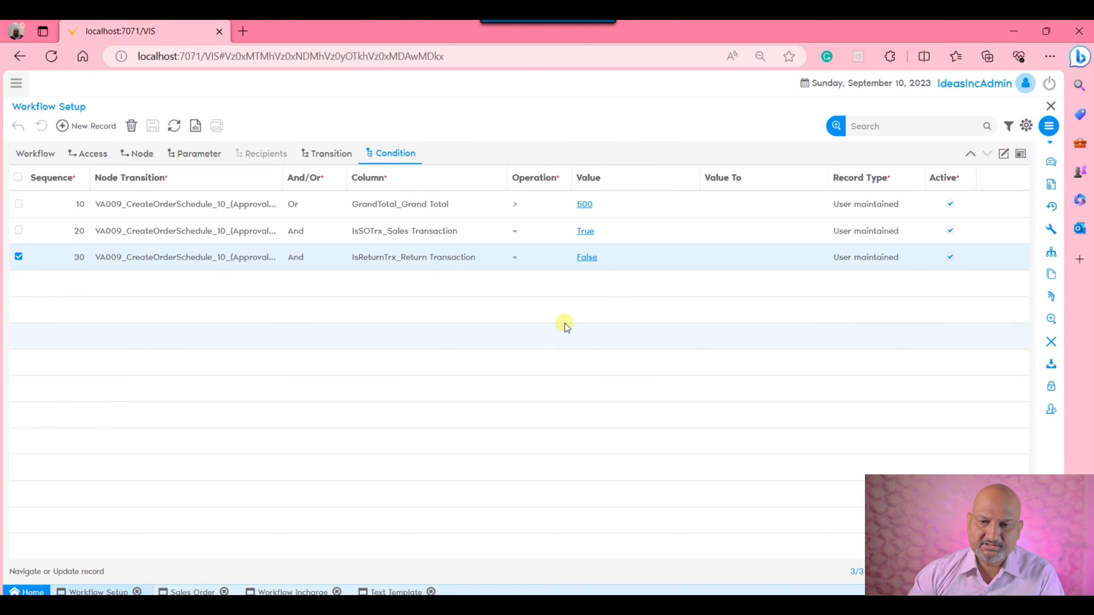
{"action": "left_click", "coordinate": [320, 154]}
{"action": "left_click", "coordinate": [1003, 154]}
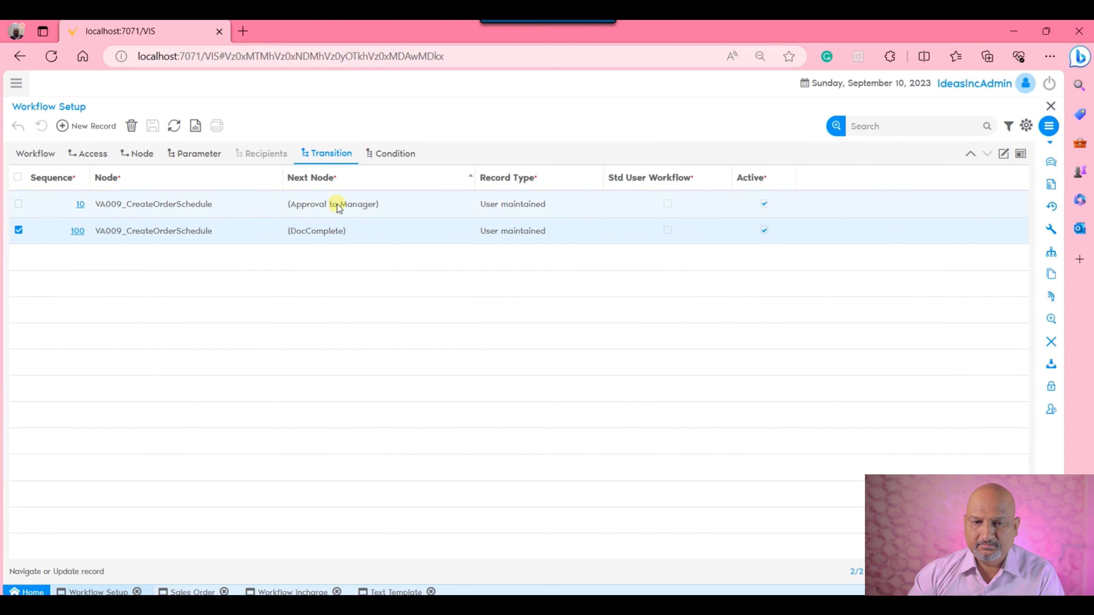
{"action": "left_click", "coordinate": [373, 207]}
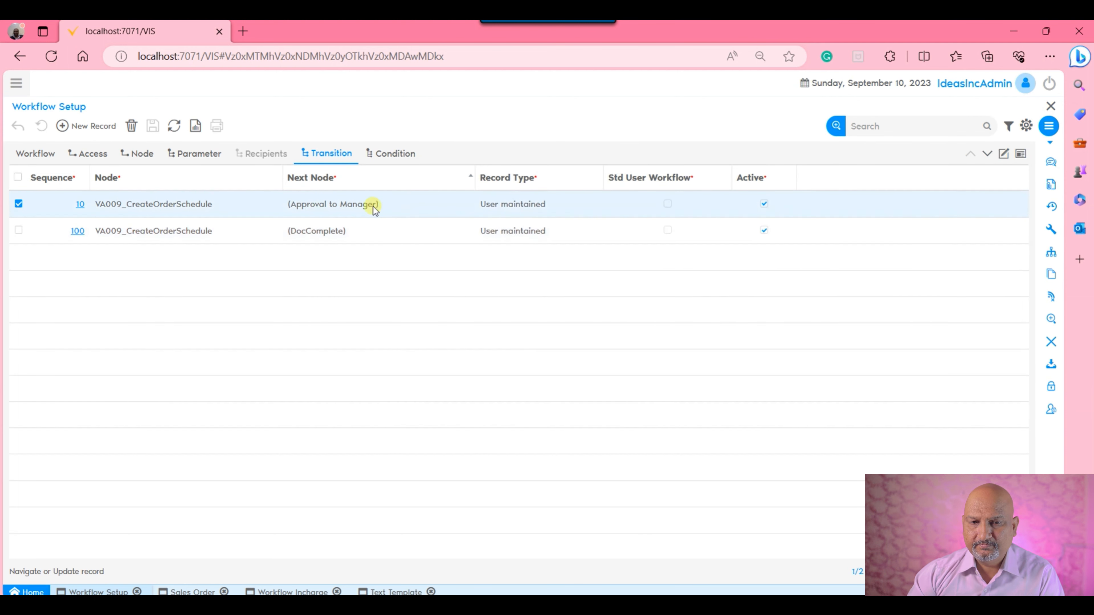
{"action": "left_click", "coordinate": [393, 154]}
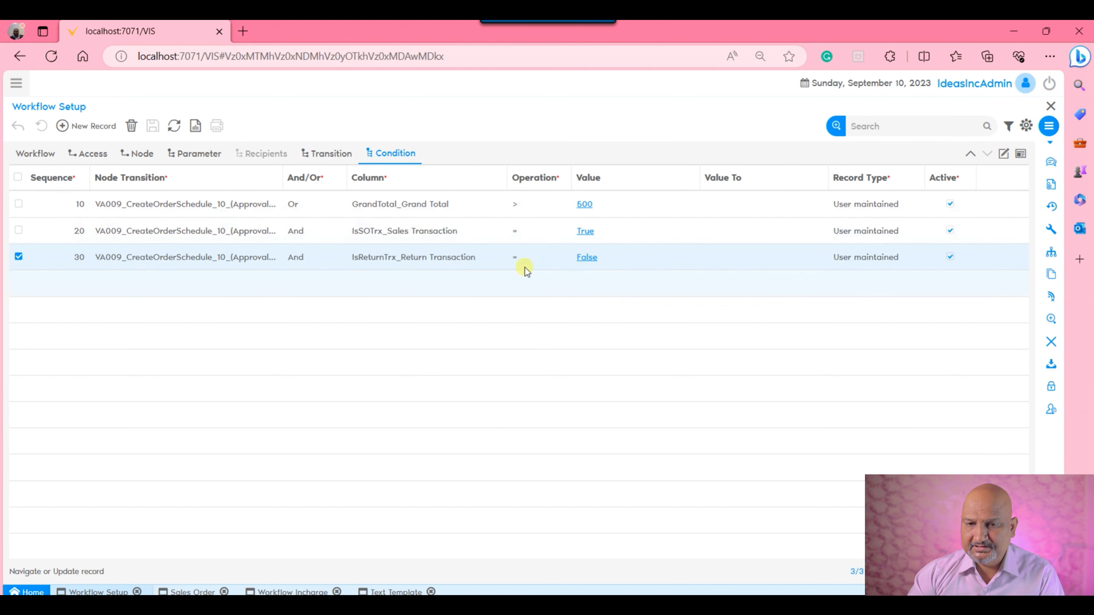
{"action": "left_click", "coordinate": [341, 160]}
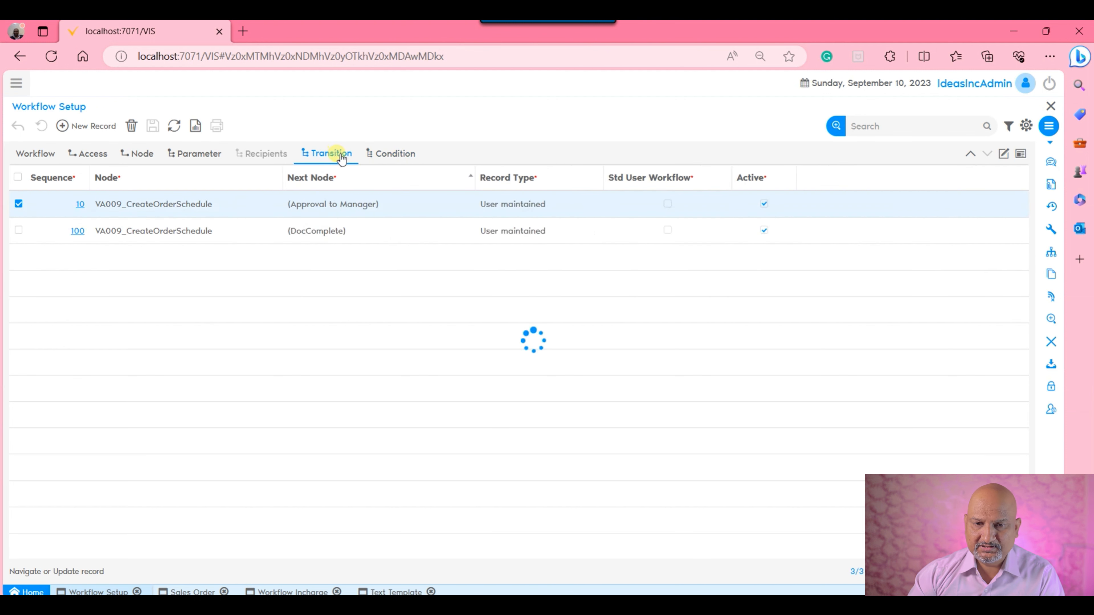
{"action": "left_click", "coordinate": [324, 231]}
{"action": "left_click", "coordinate": [339, 205]}
{"action": "left_click", "coordinate": [393, 153]}
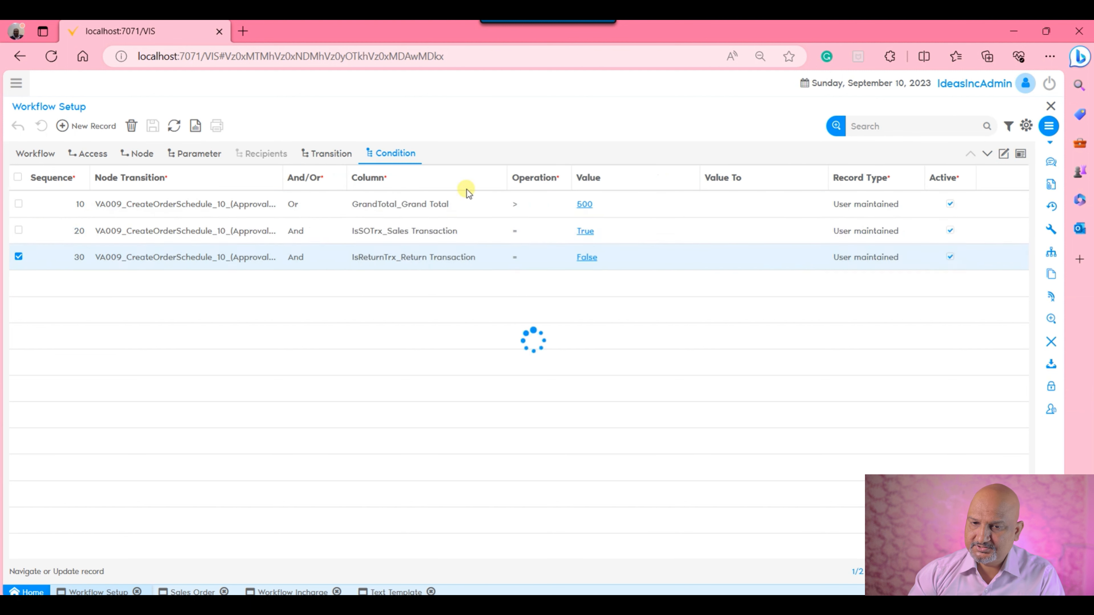
{"action": "left_click", "coordinate": [319, 154]}
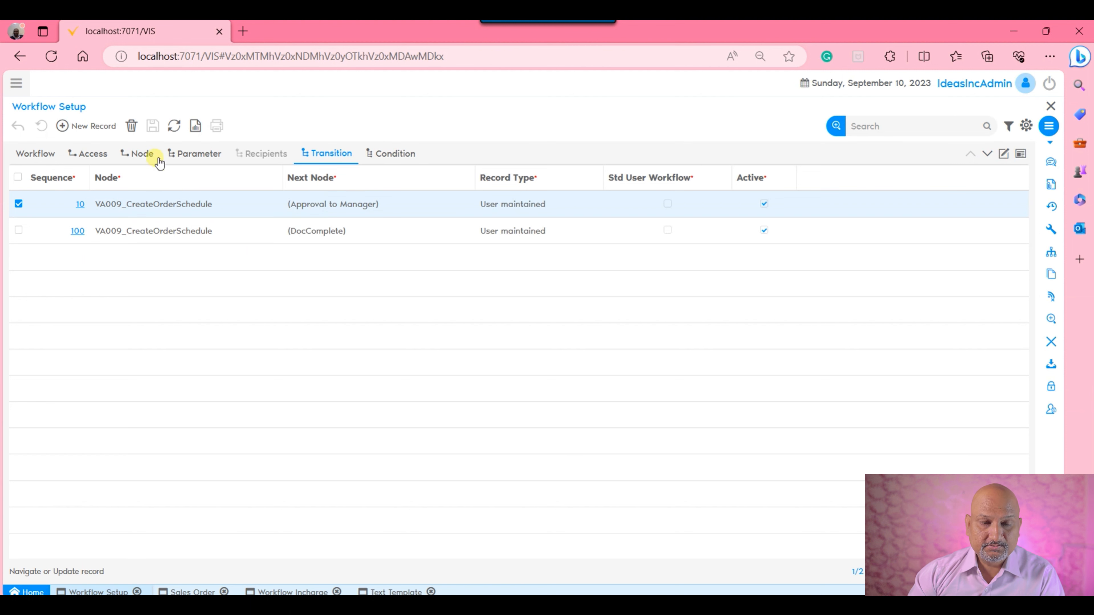
Step: Create and save a transition with sequence 10 from the (Approval to Manager) node to the next node (DocComplete)
{"action": "left_click", "coordinate": [149, 158]}
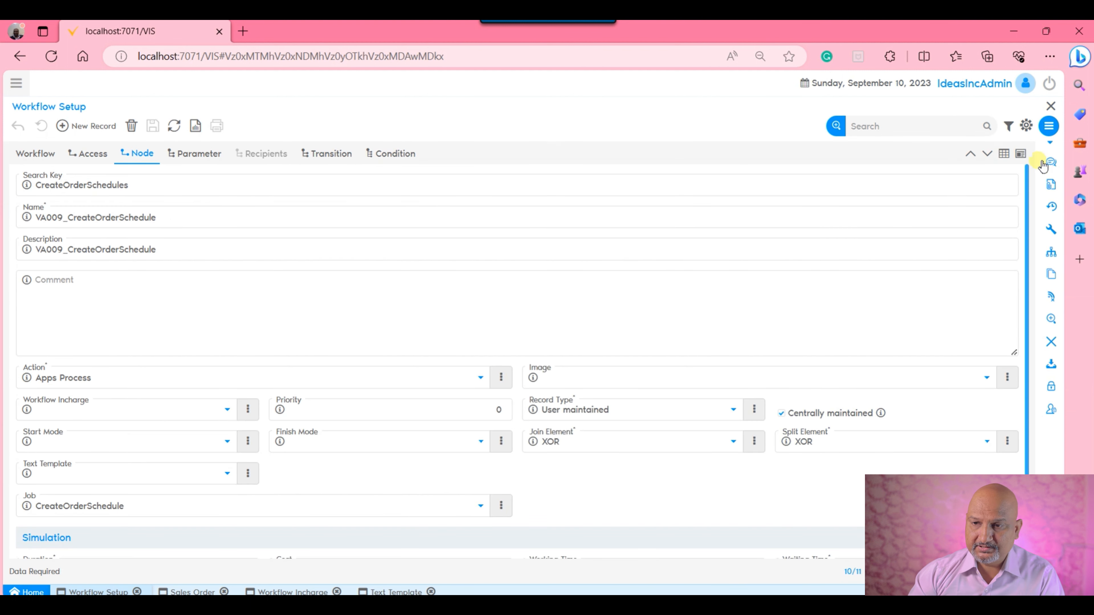
{"action": "left_click", "coordinate": [1005, 154]}
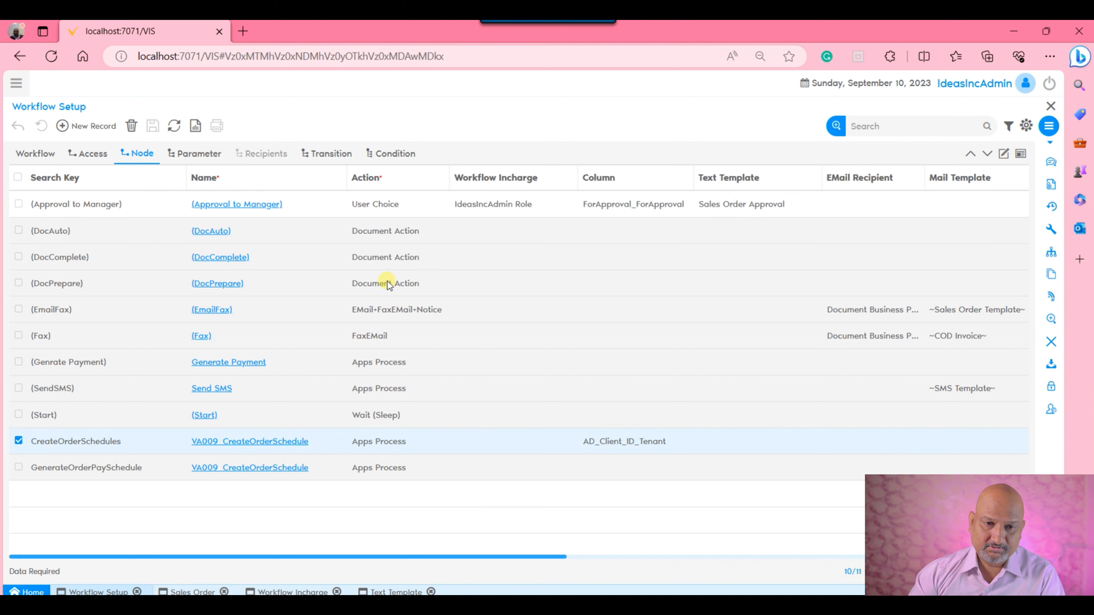
{"action": "left_click", "coordinate": [263, 204]}
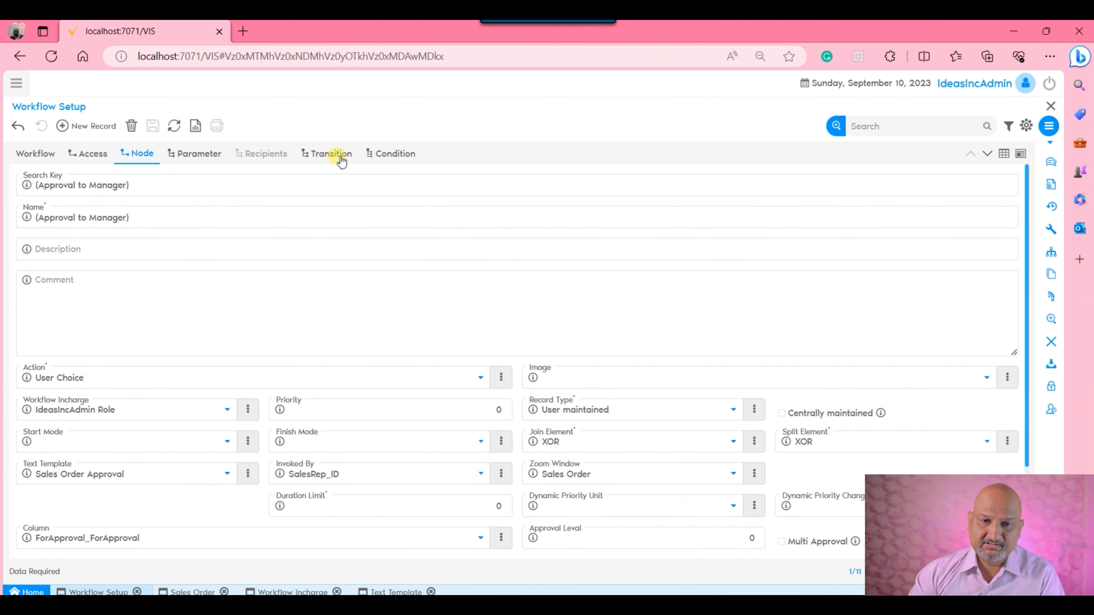
{"action": "left_click", "coordinate": [340, 156]}
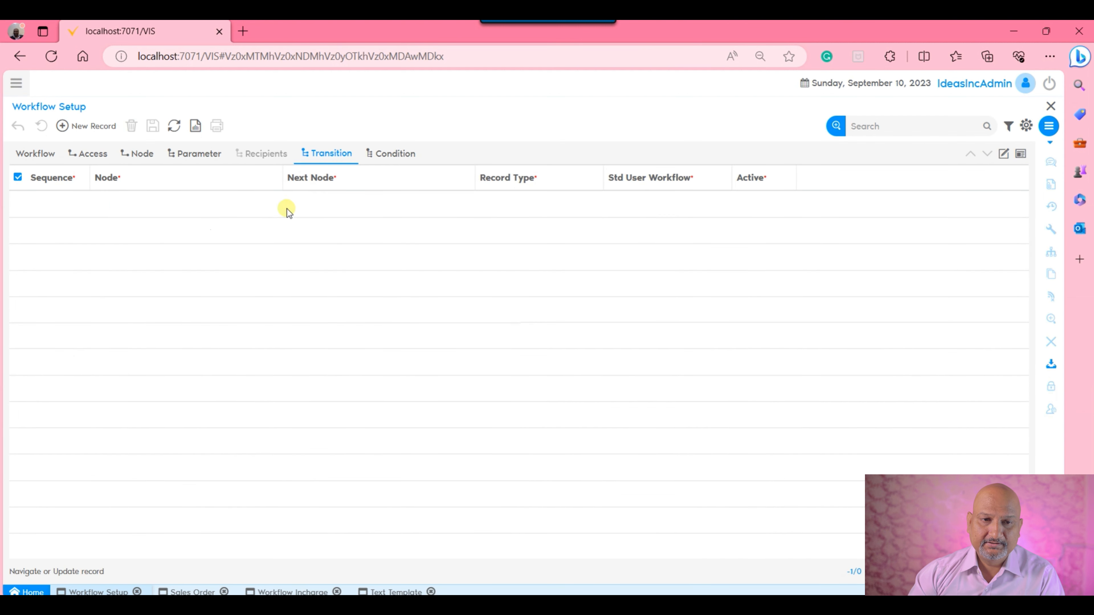
{"action": "left_click", "coordinate": [103, 126]}
{"action": "left_click", "coordinate": [1005, 158]}
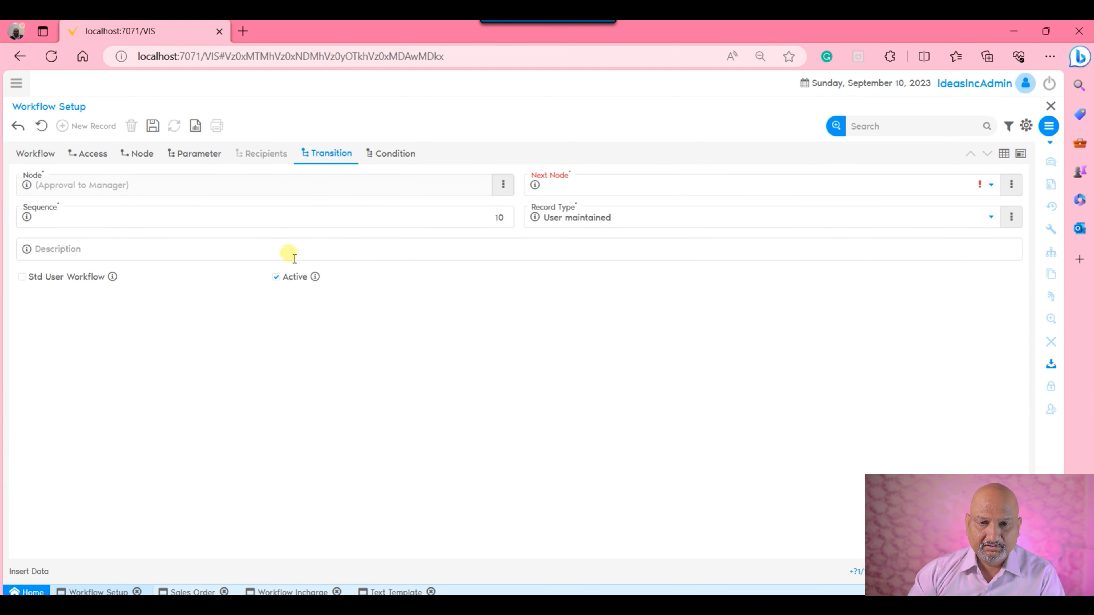
{"action": "left_click", "coordinate": [702, 181]}
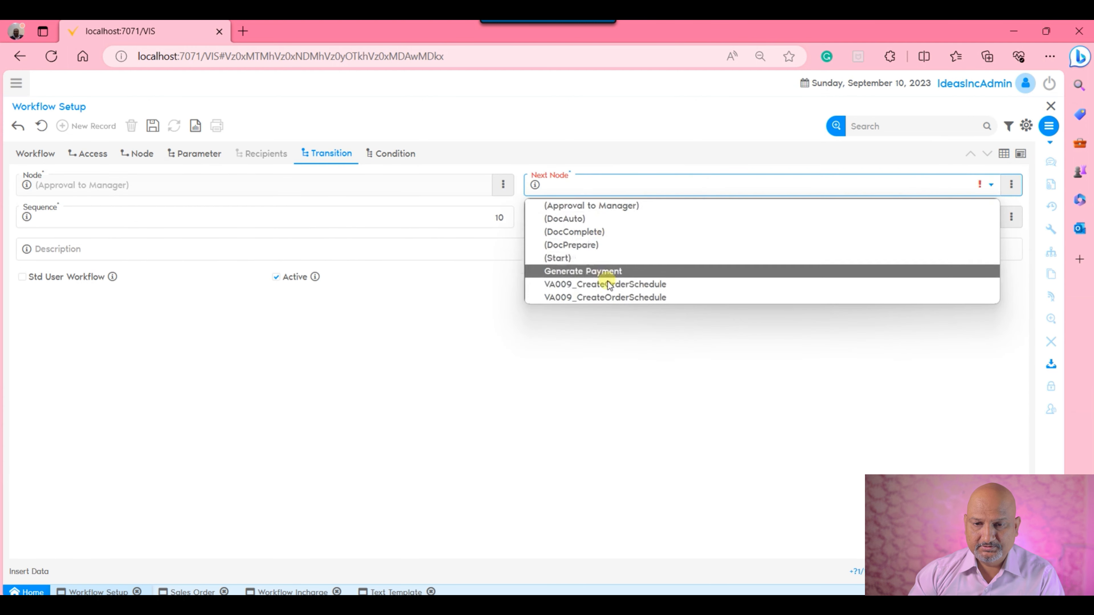
{"action": "left_click", "coordinate": [632, 205]}
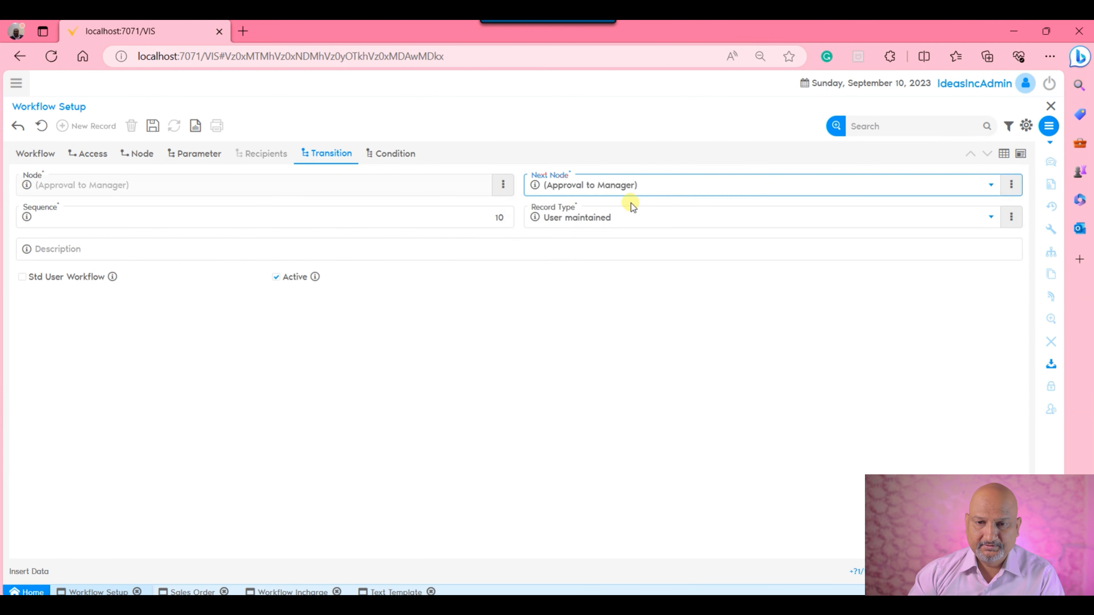
{"action": "left_click", "coordinate": [680, 190]}
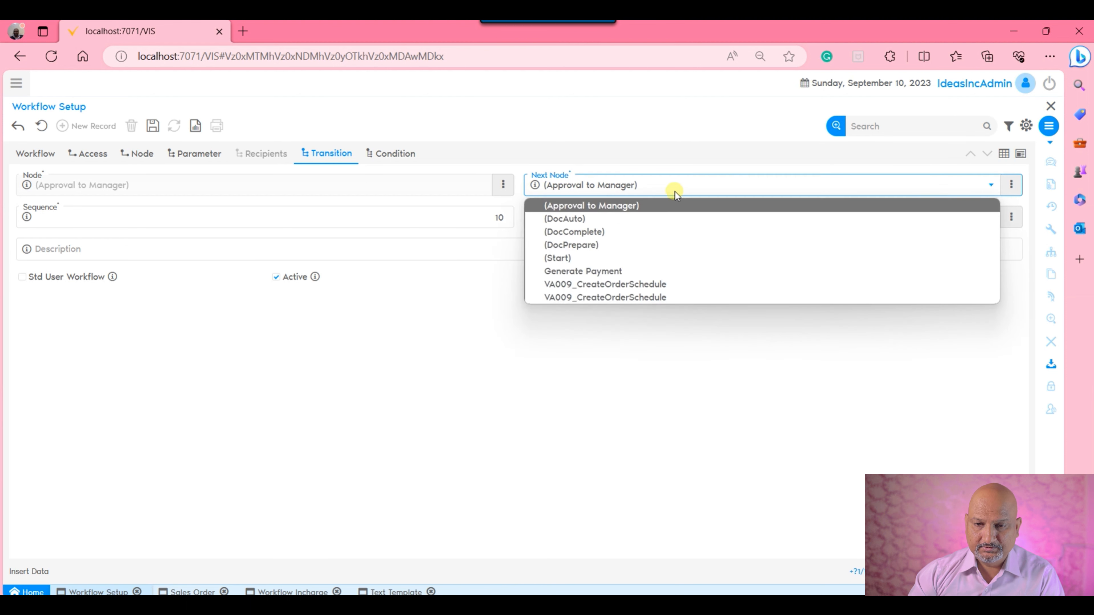
{"action": "left_click", "coordinate": [629, 233]}
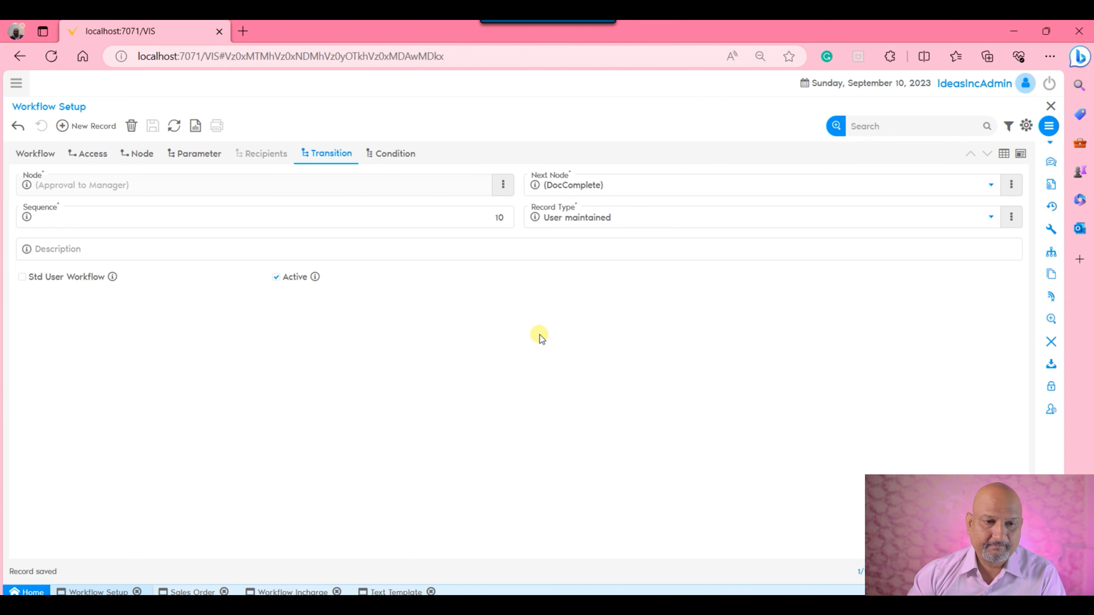
Step: Enable Std User Workflow on the VA009_CreateOrderSchedule transition to (Approval to Manager) and save it
{"action": "left_click", "coordinate": [143, 155]}
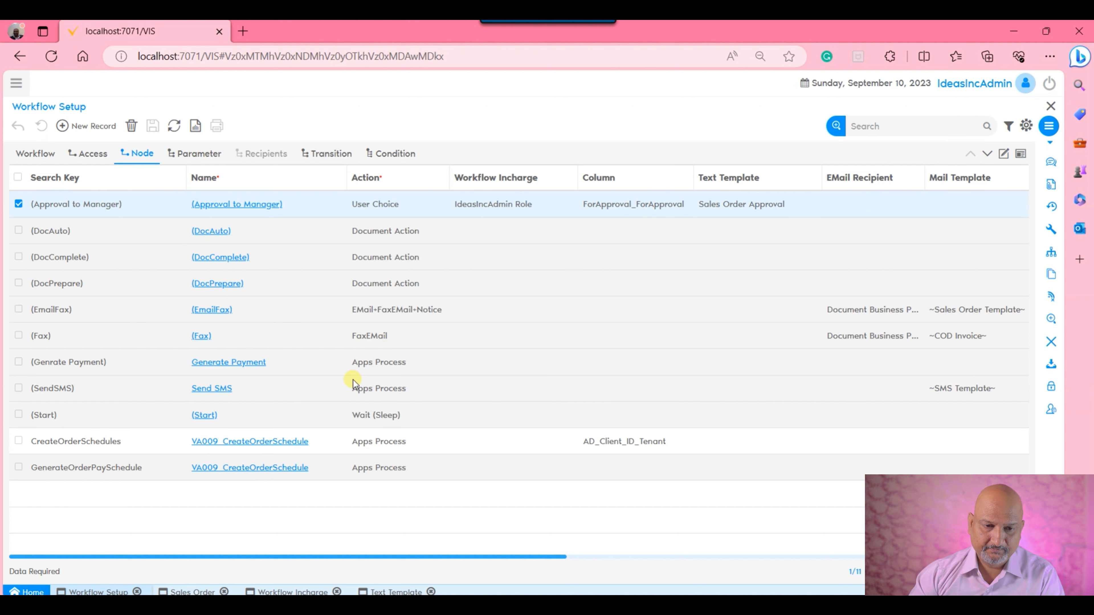
{"action": "left_click", "coordinate": [270, 444]}
{"action": "left_click", "coordinate": [332, 163]}
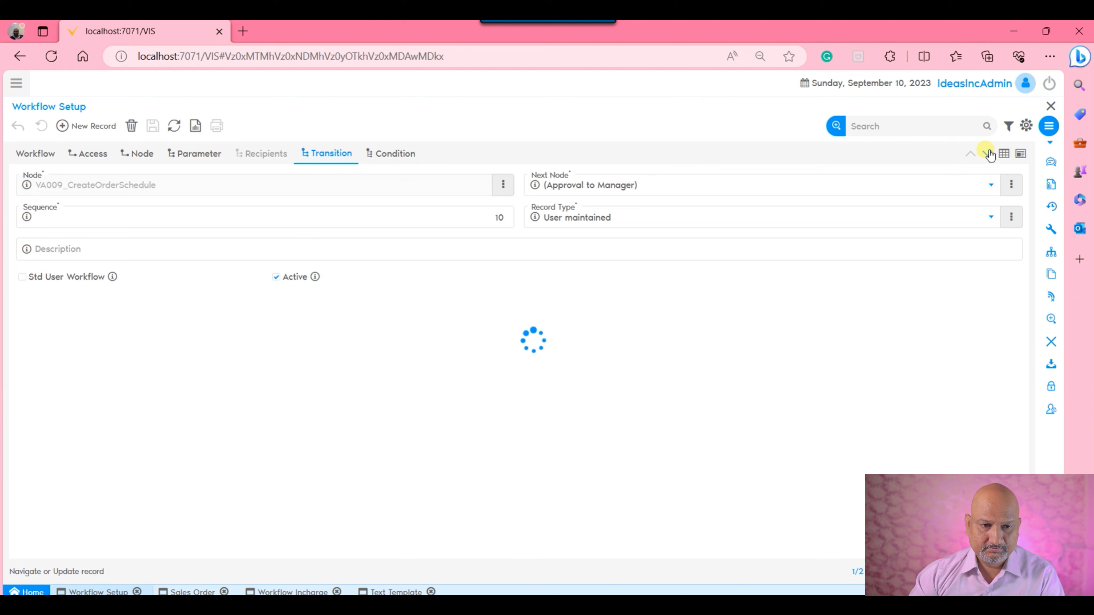
{"action": "left_click", "coordinate": [970, 154]}
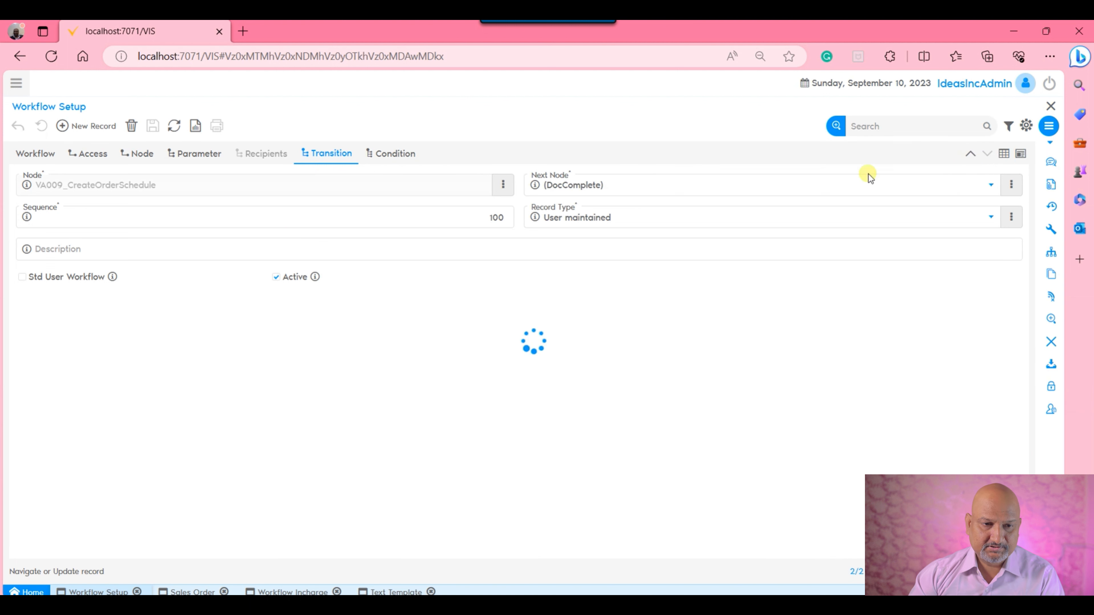
{"action": "left_click", "coordinate": [22, 277]}
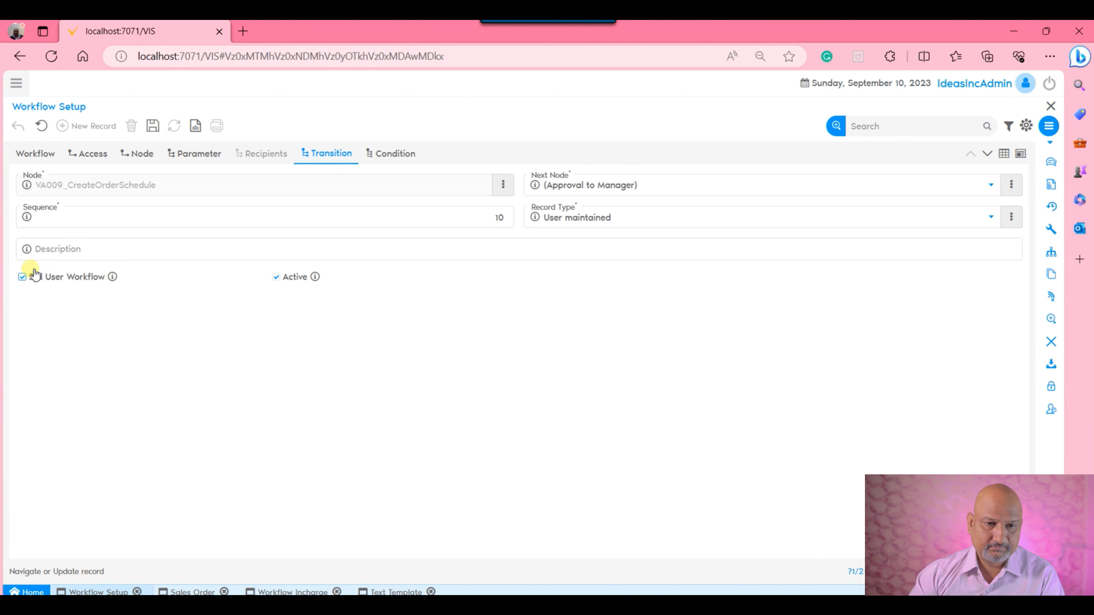
{"action": "left_click", "coordinate": [152, 126]}
Step: Examine each transition of the (DocPrepare) node and the node's own settings
{"action": "left_click", "coordinate": [149, 153]}
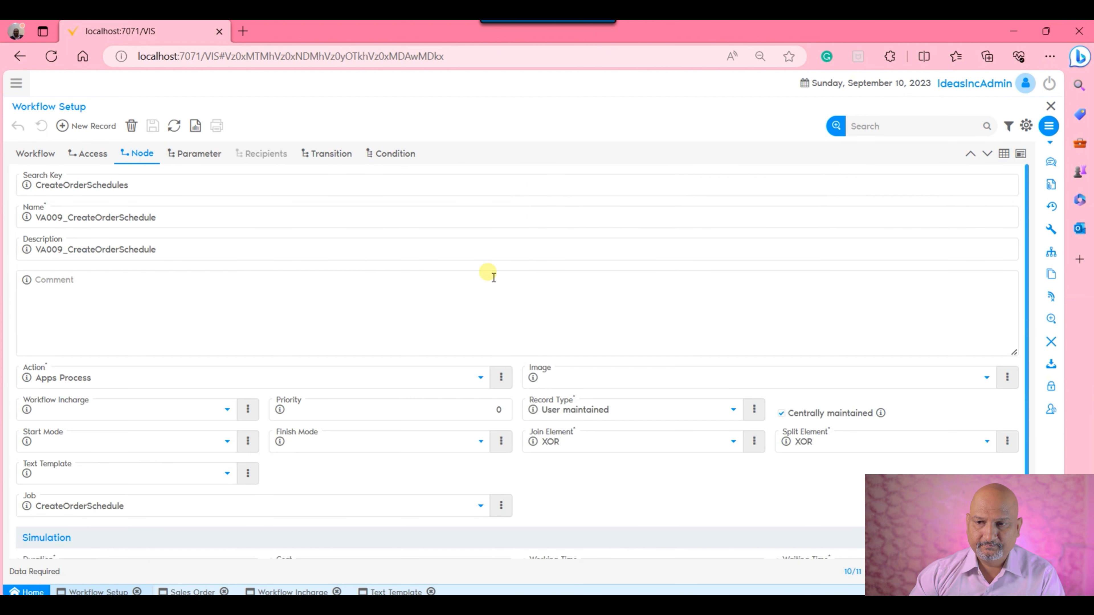
{"action": "left_click", "coordinate": [1004, 153]}
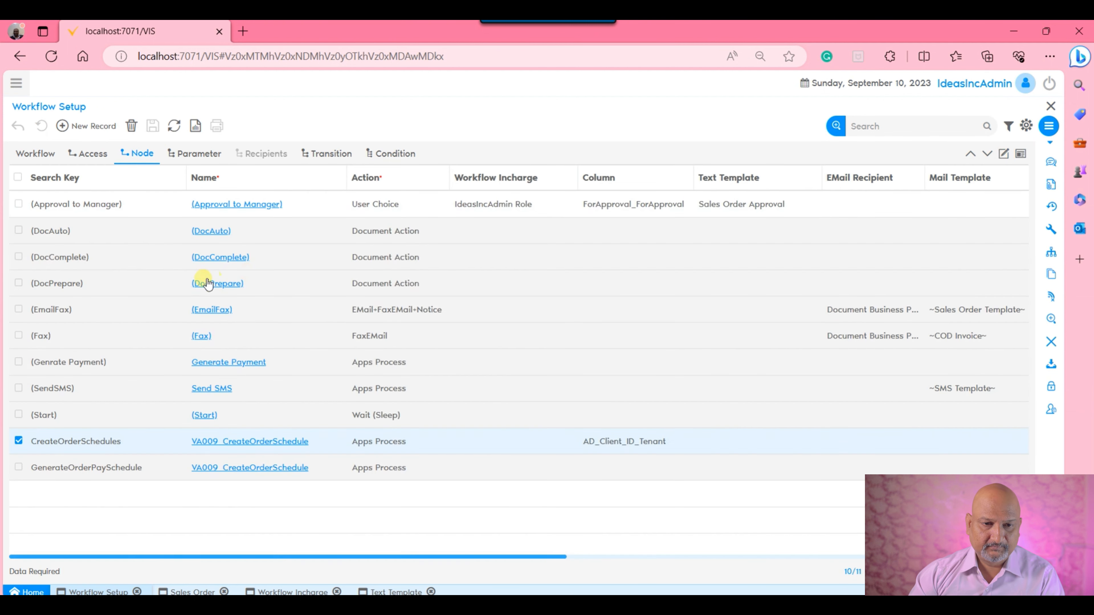
{"action": "left_click", "coordinate": [244, 285]}
{"action": "left_click", "coordinate": [333, 153]}
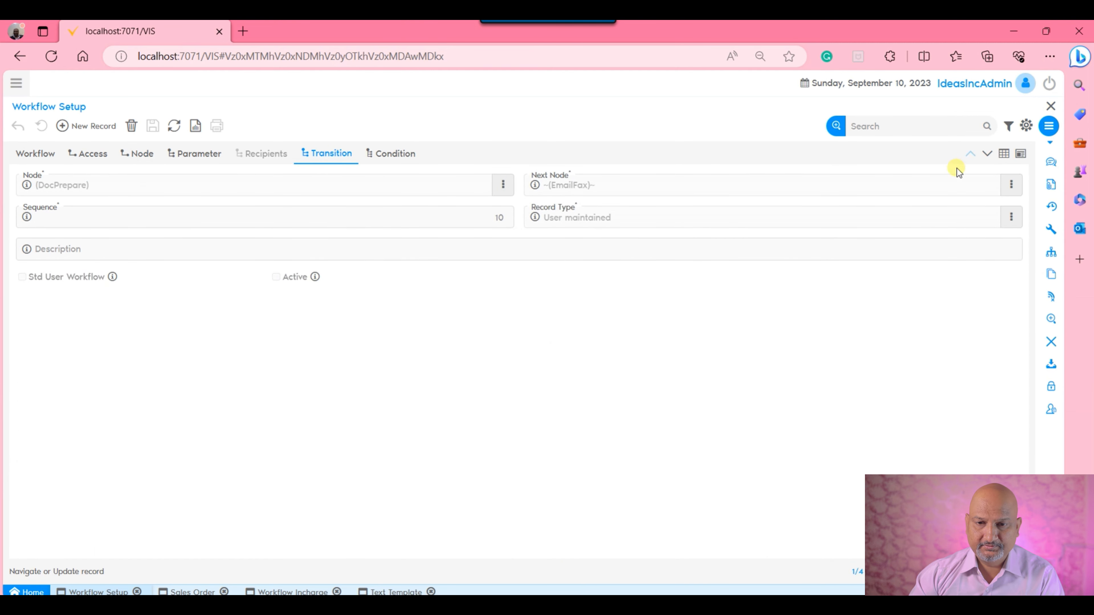
{"action": "left_click", "coordinate": [989, 155]}
{"action": "left_click", "coordinate": [987, 154]}
{"action": "left_click", "coordinate": [988, 154]}
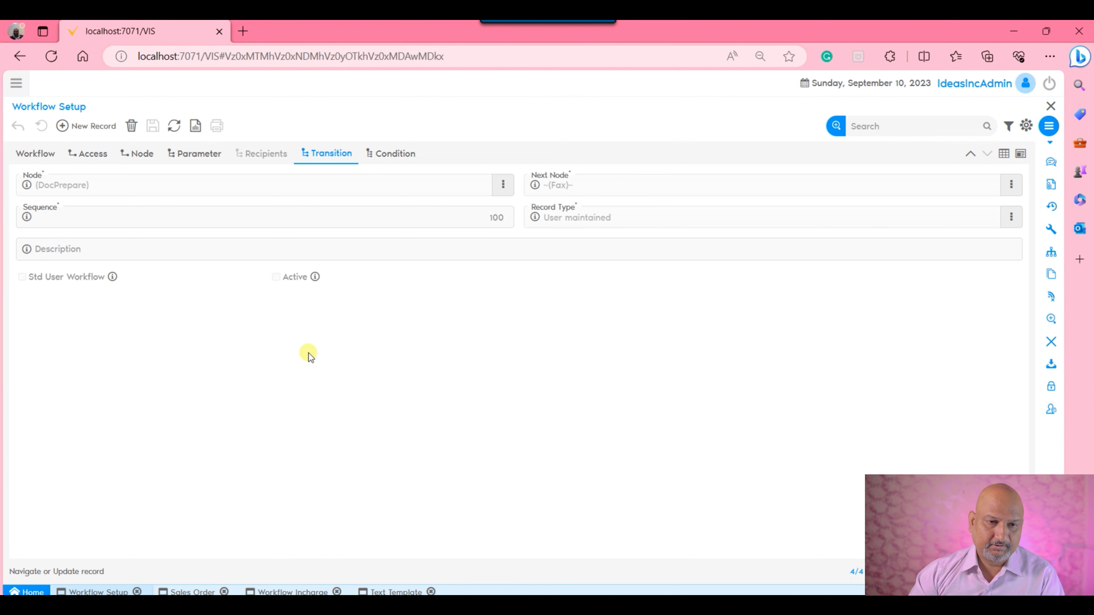
{"action": "left_click", "coordinate": [141, 157]}
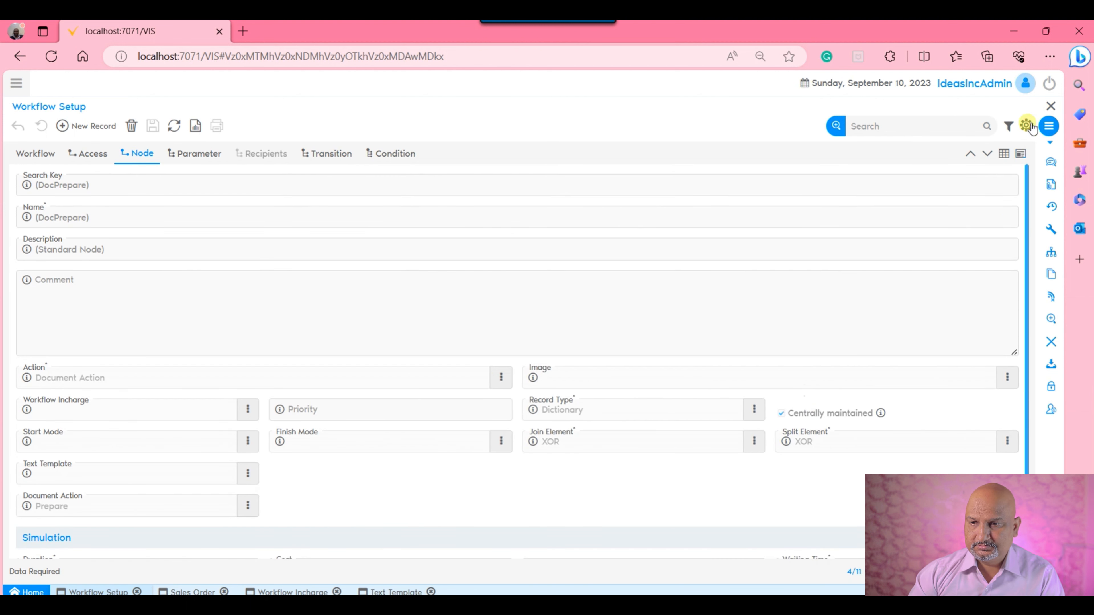
Step: Log out and log in as IdeasIncUser, filling the password field with that account's saved password
{"action": "left_click", "coordinate": [1048, 85]}
{"action": "left_click", "coordinate": [512, 313]}
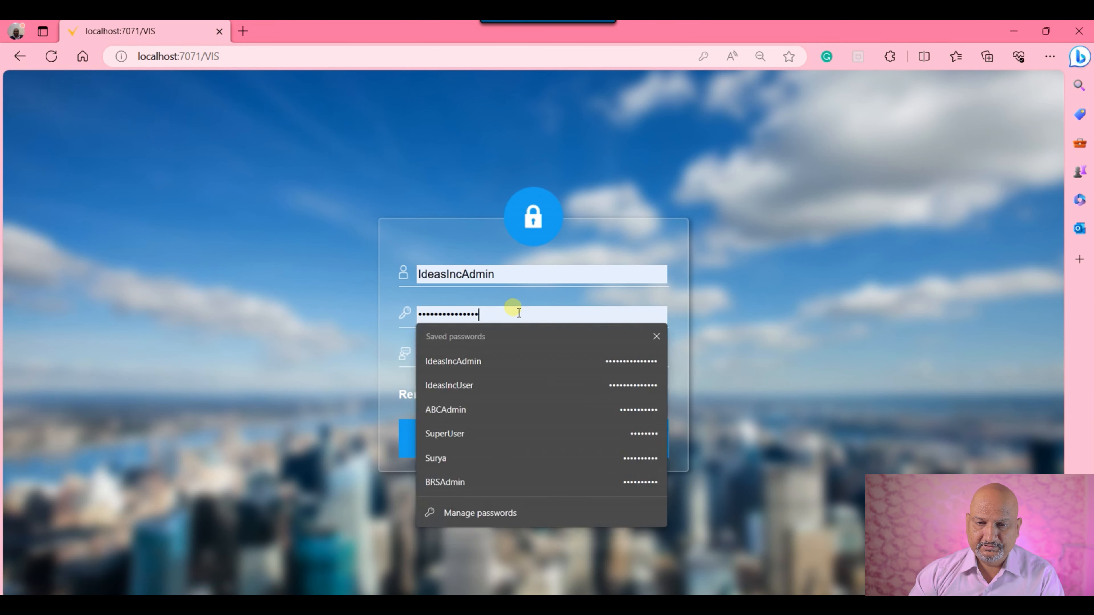
{"action": "left_click", "coordinate": [489, 384]}
{"action": "left_click", "coordinate": [519, 437]}
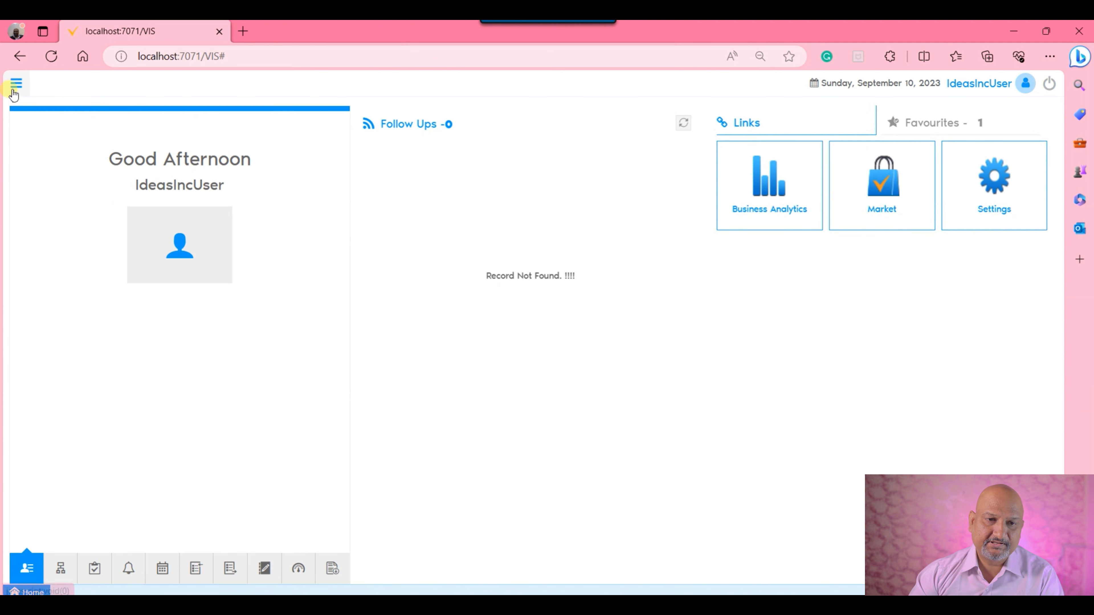
Step: Find and open the Sales Order window, and start a new order record in the single-record form view
{"action": "left_click", "coordinate": [15, 84]}
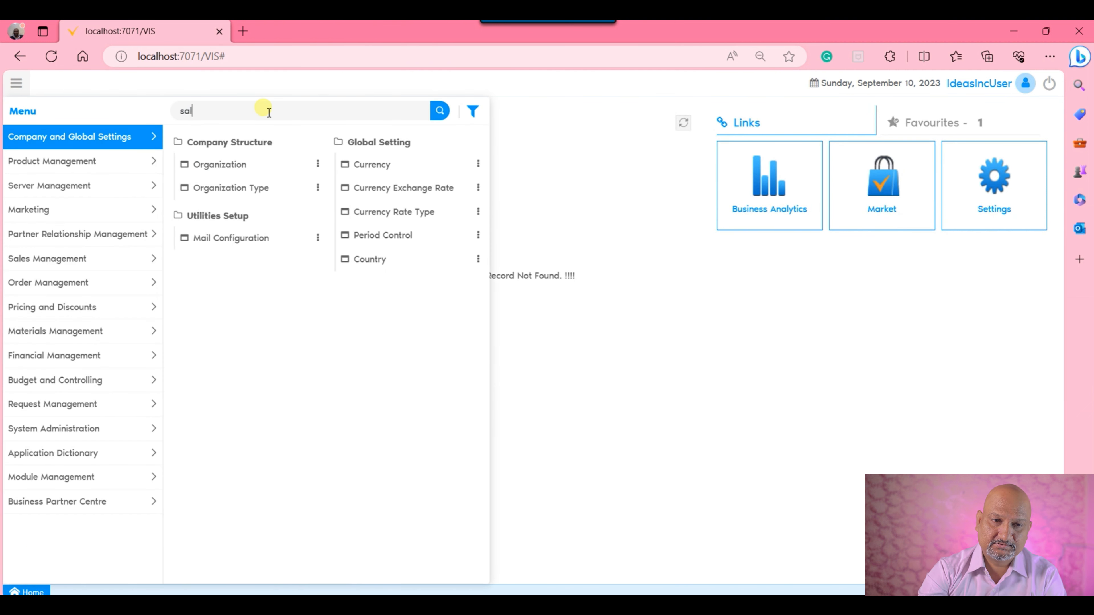
{"action": "type", "text": "sales order"}
{"action": "key", "text": "Down"}
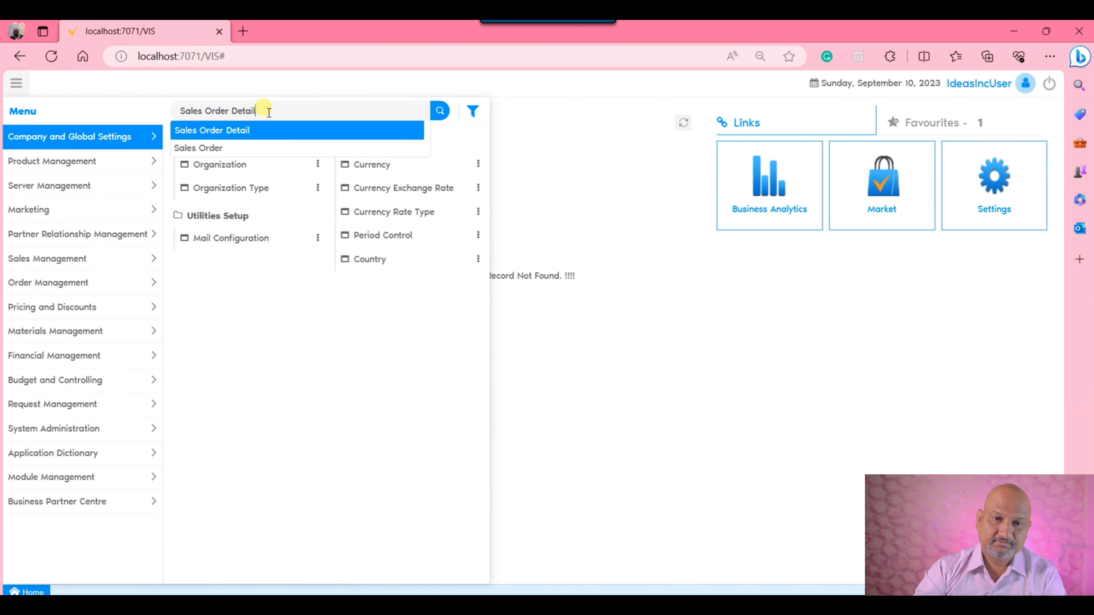
{"action": "key", "text": "Return"}
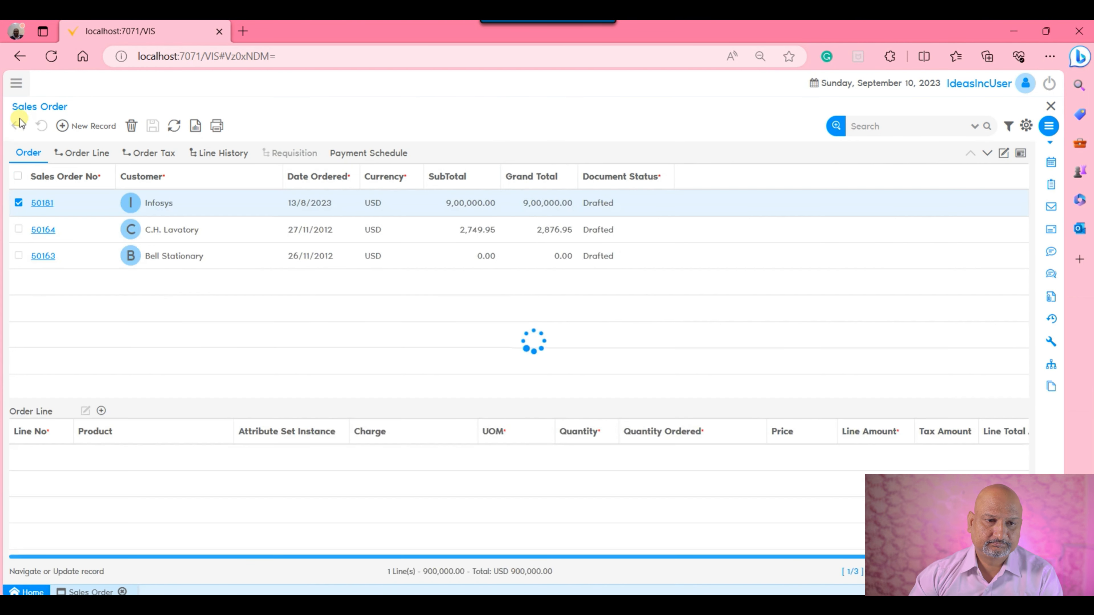
{"action": "left_click", "coordinate": [83, 125]}
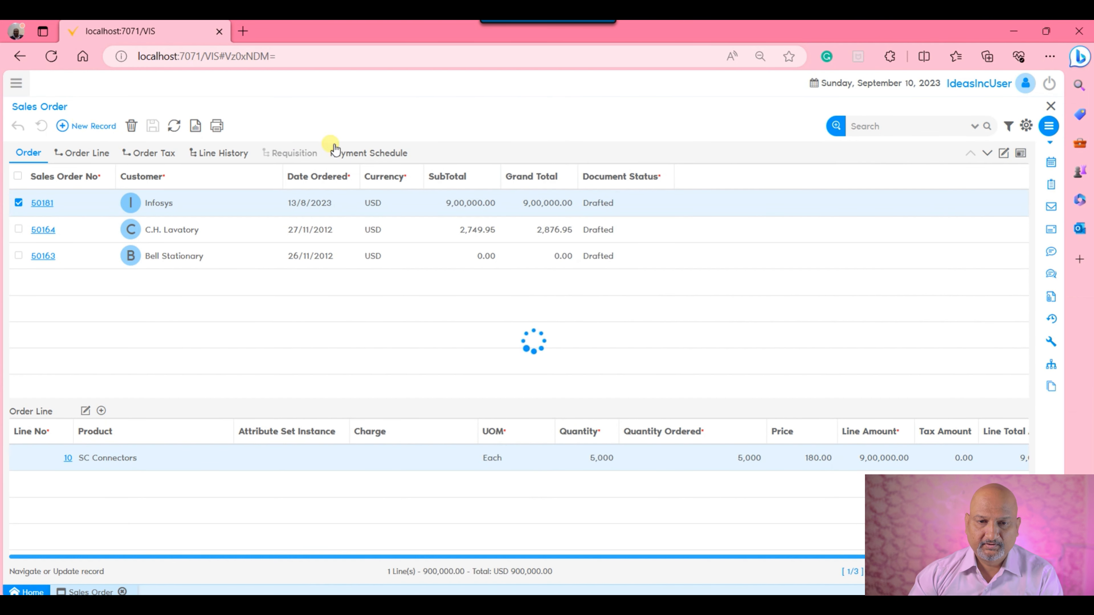
{"action": "left_click", "coordinate": [1003, 154]}
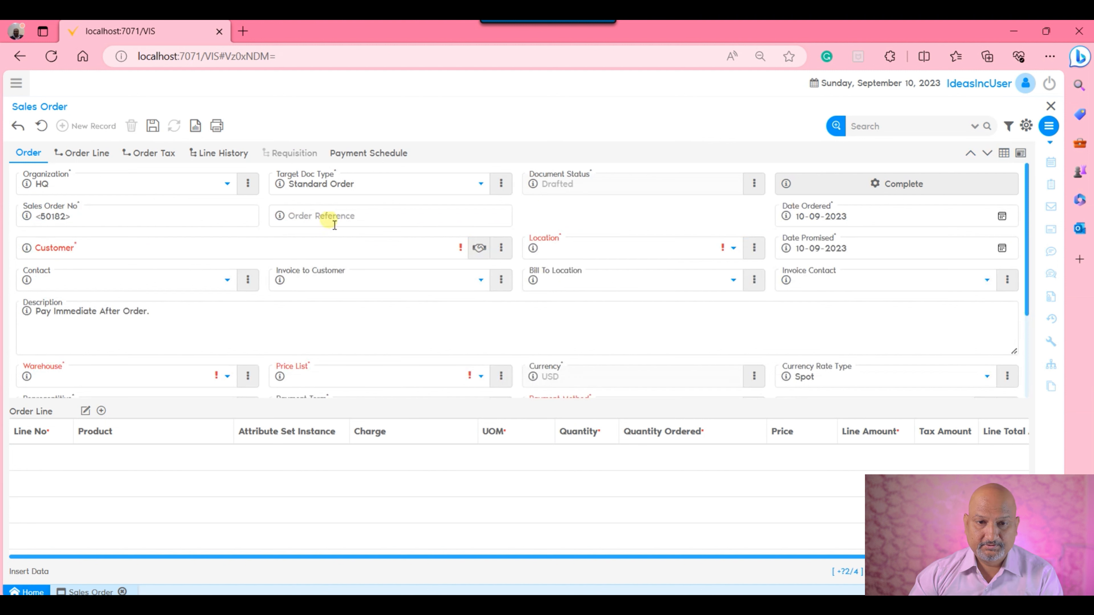
Step: Keep Standard Order as the target document type and select Plains Holdings Inc. as the order's customer
{"action": "left_click", "coordinate": [399, 185]}
{"action": "left_click", "coordinate": [398, 184]}
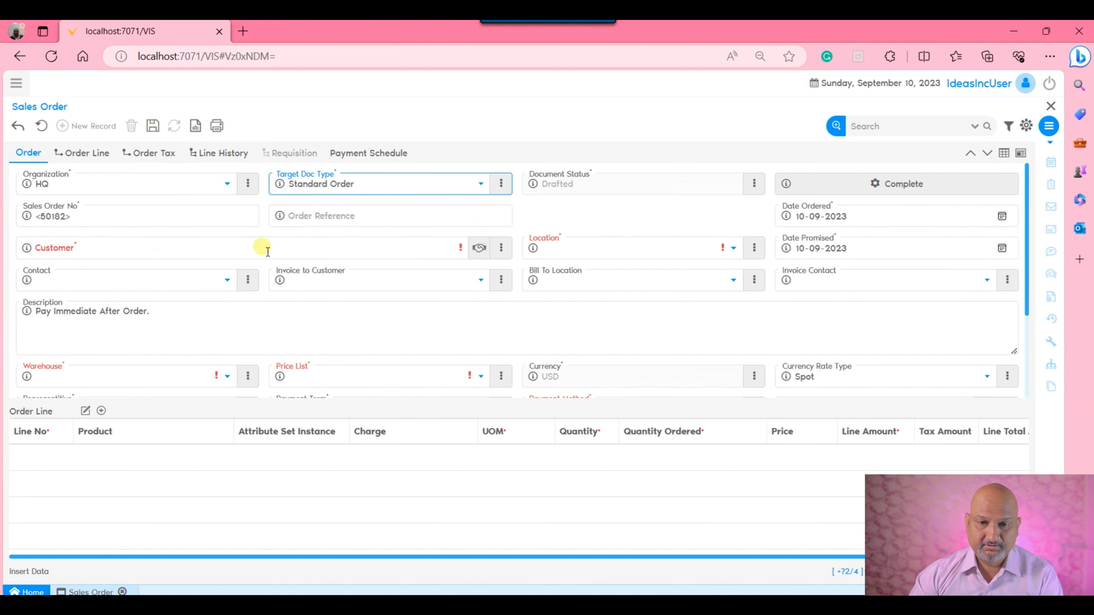
{"action": "left_click", "coordinate": [478, 250]}
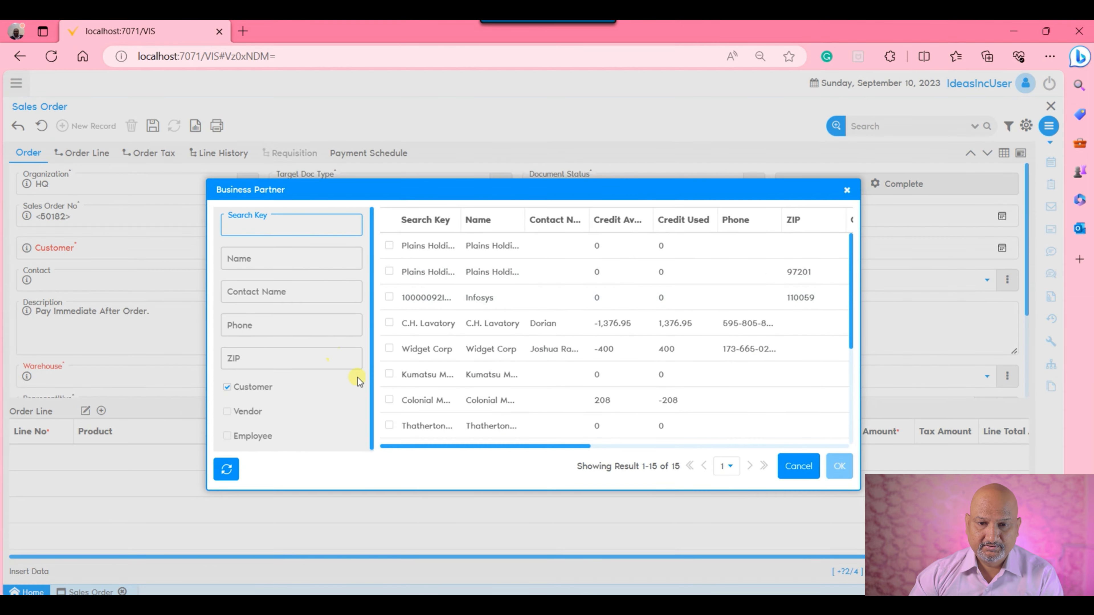
{"action": "left_click", "coordinate": [500, 278]}
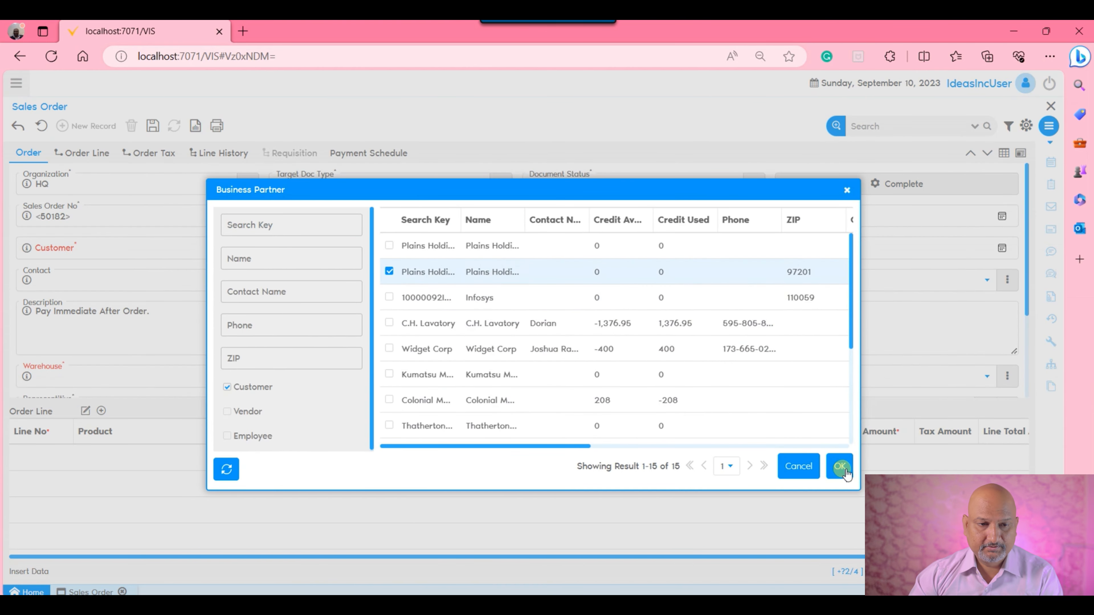
{"action": "left_click", "coordinate": [839, 466]}
Step: Set the order's warehouse to HQ Warehouse and its payment method to Check, and save the order
{"action": "scroll", "coordinate": [317, 313], "scroll_direction": "down", "scroll_amount": 2}
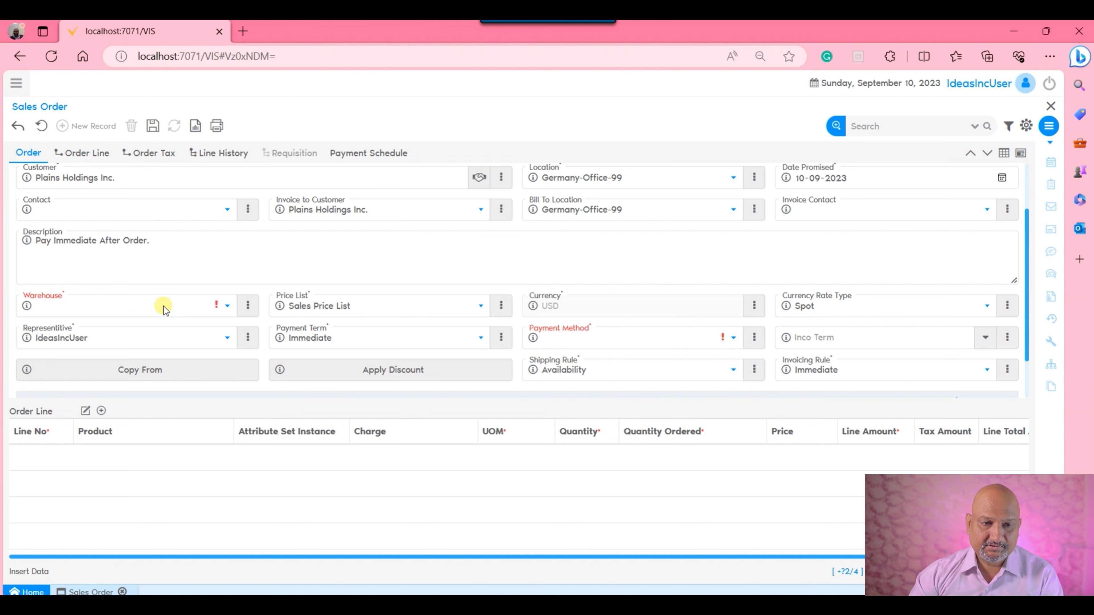
{"action": "left_click", "coordinate": [96, 306]}
{"action": "left_click", "coordinate": [69, 330]}
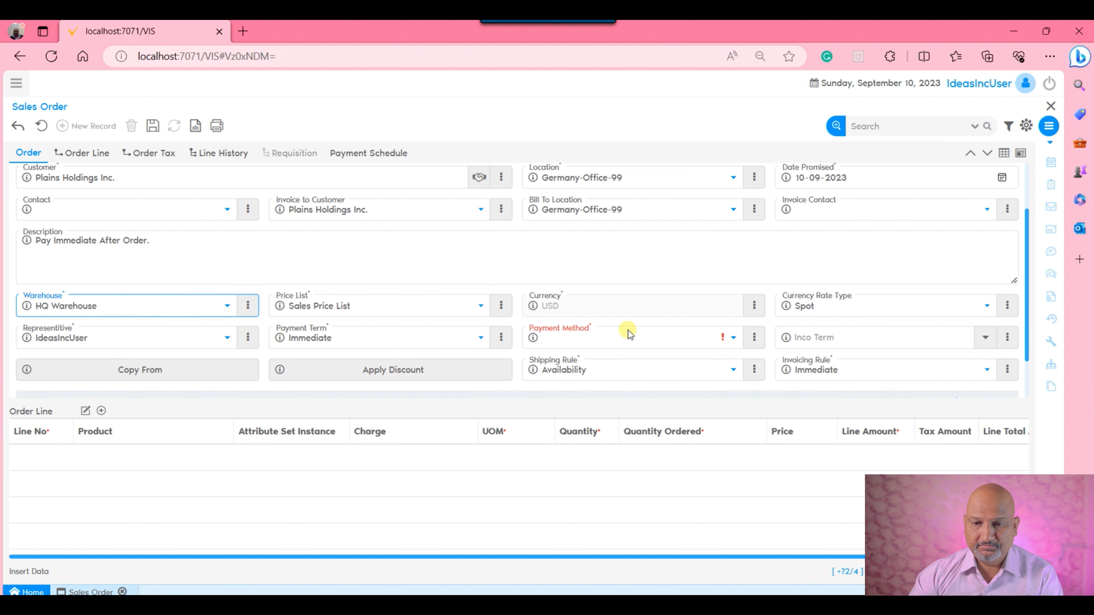
{"action": "left_click", "coordinate": [601, 337]}
{"action": "left_click", "coordinate": [557, 399]}
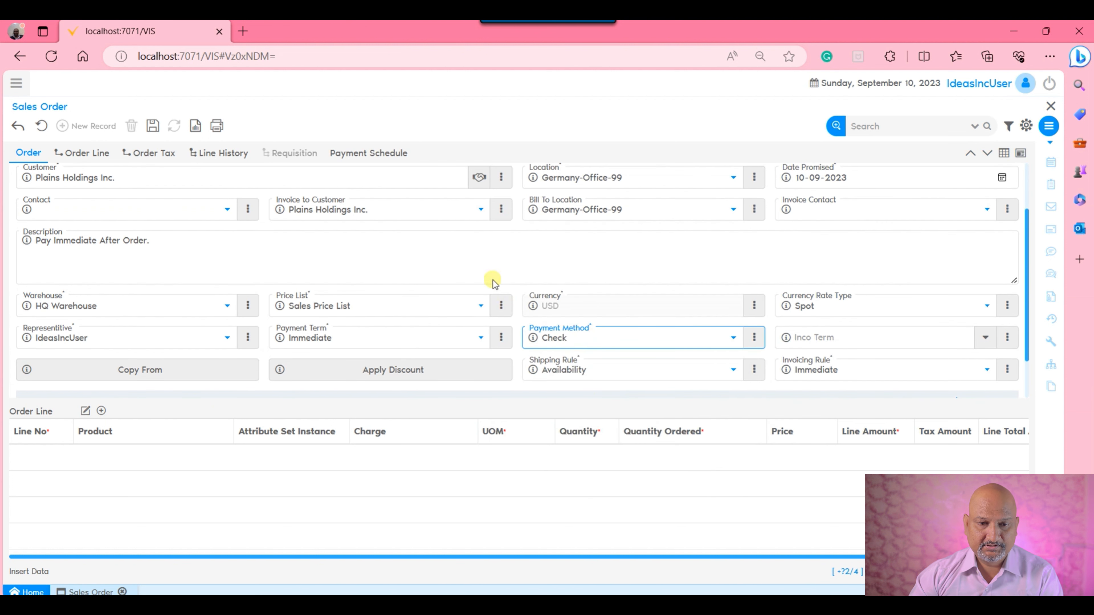
{"action": "left_click", "coordinate": [409, 263]}
{"action": "left_click", "coordinate": [152, 125]}
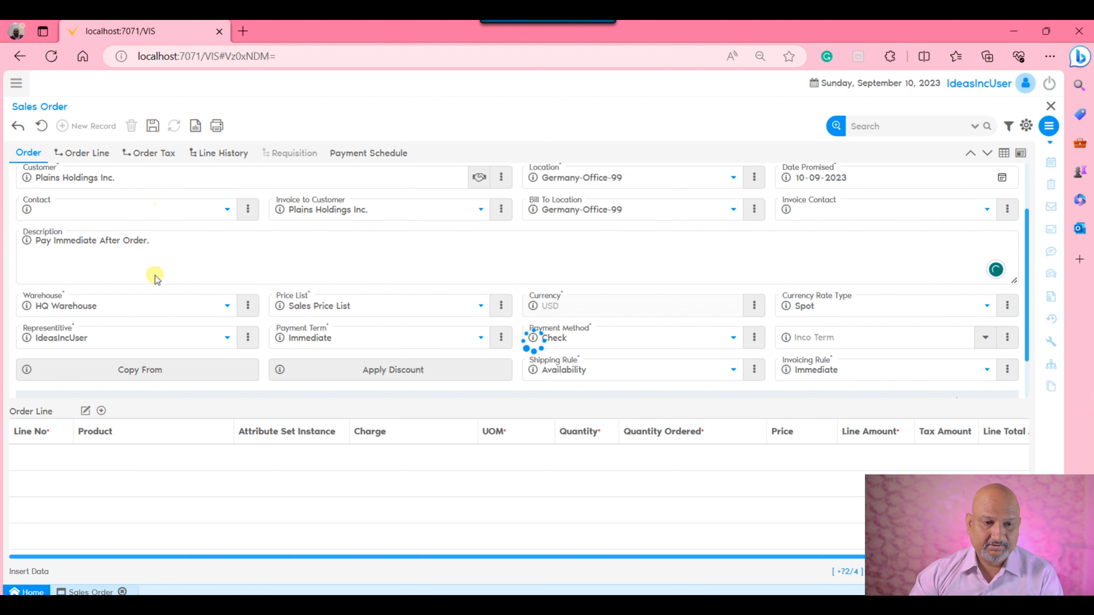
Step: Add a new order line to the sales order and select Sarian ER4110 as its product
{"action": "left_click", "coordinate": [85, 411]}
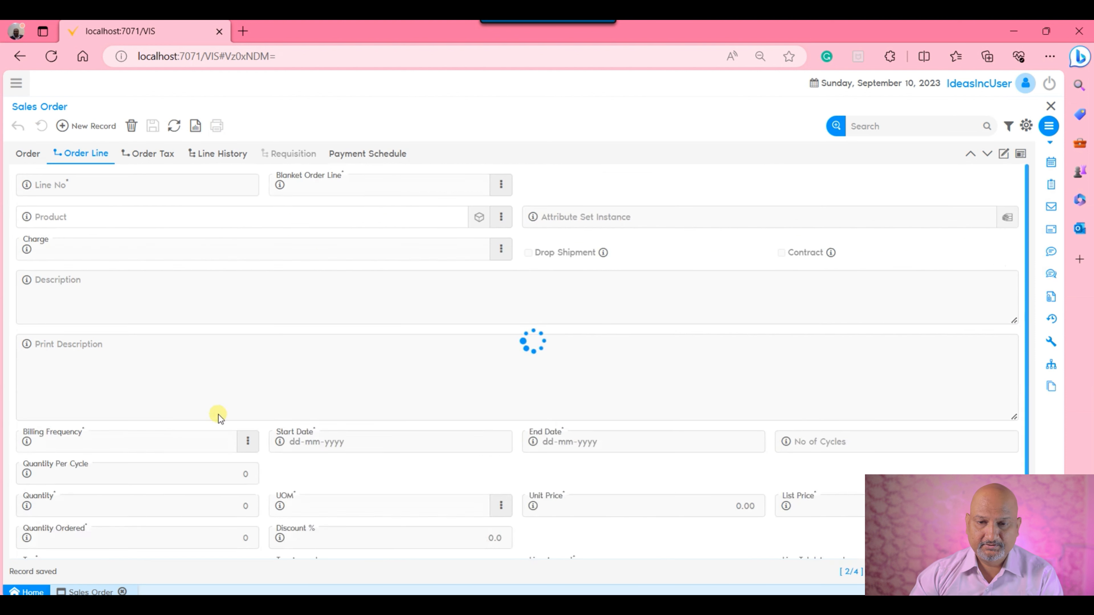
{"action": "left_click", "coordinate": [82, 132]}
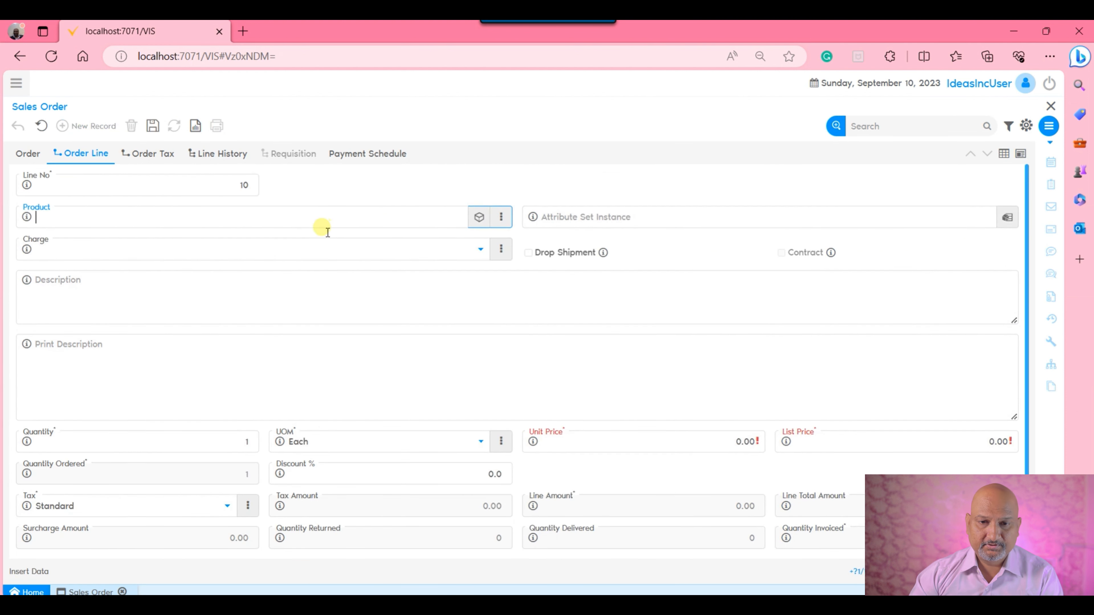
{"action": "left_click", "coordinate": [329, 242]}
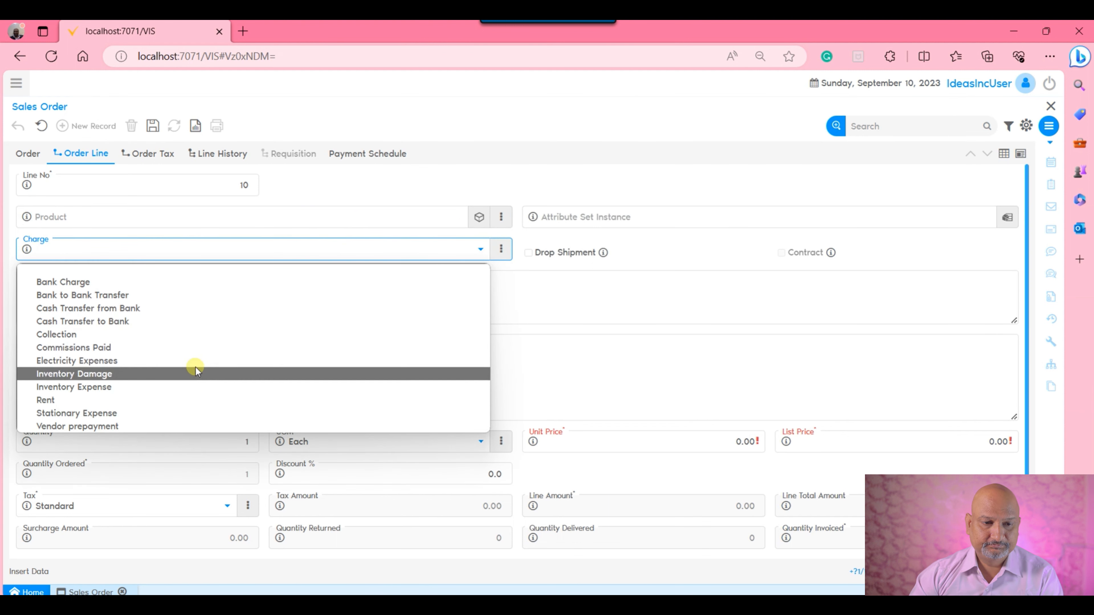
{"action": "left_click", "coordinate": [626, 333]}
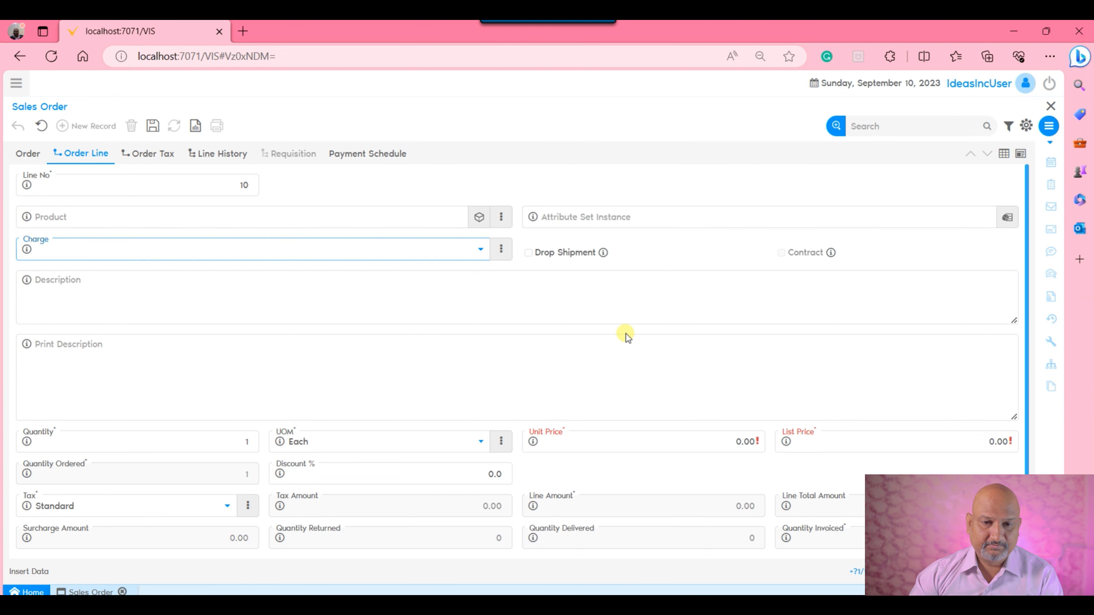
{"action": "left_click", "coordinate": [478, 216]}
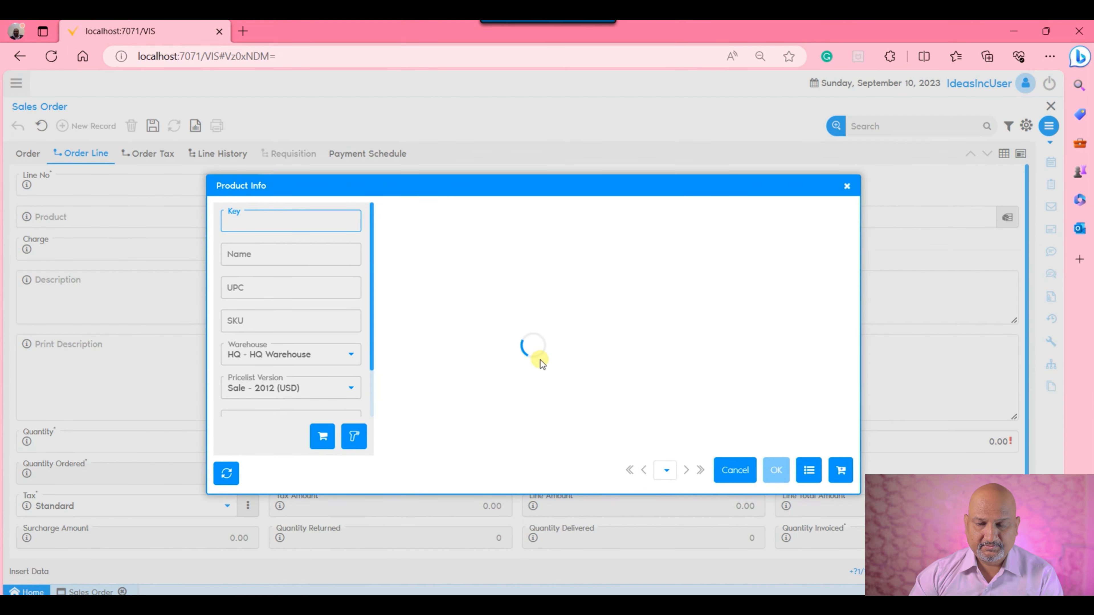
{"action": "left_click", "coordinate": [679, 294]}
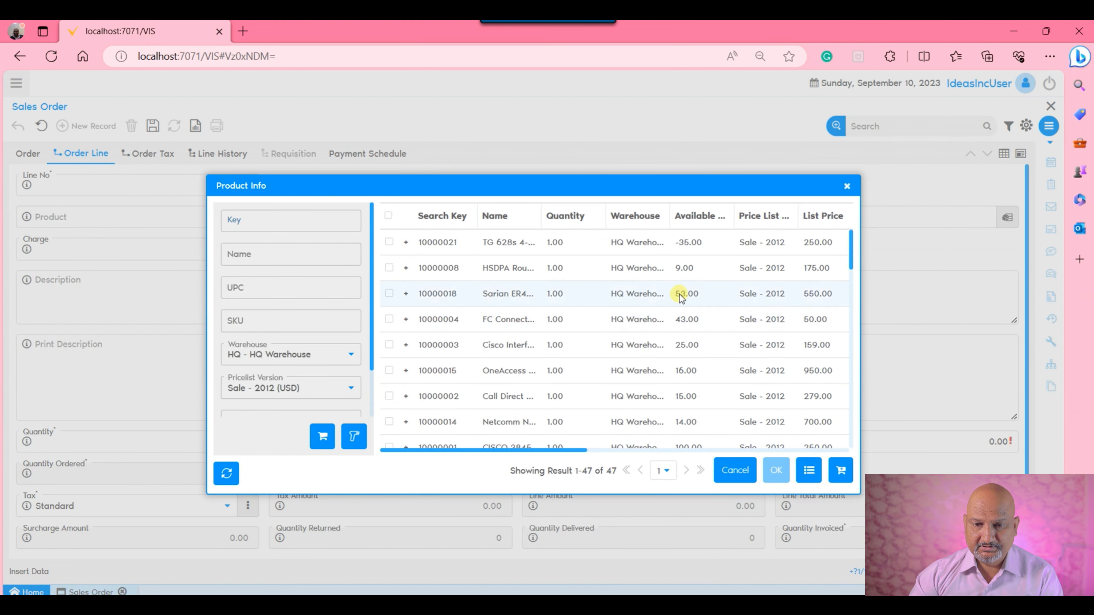
{"action": "left_click", "coordinate": [773, 472]}
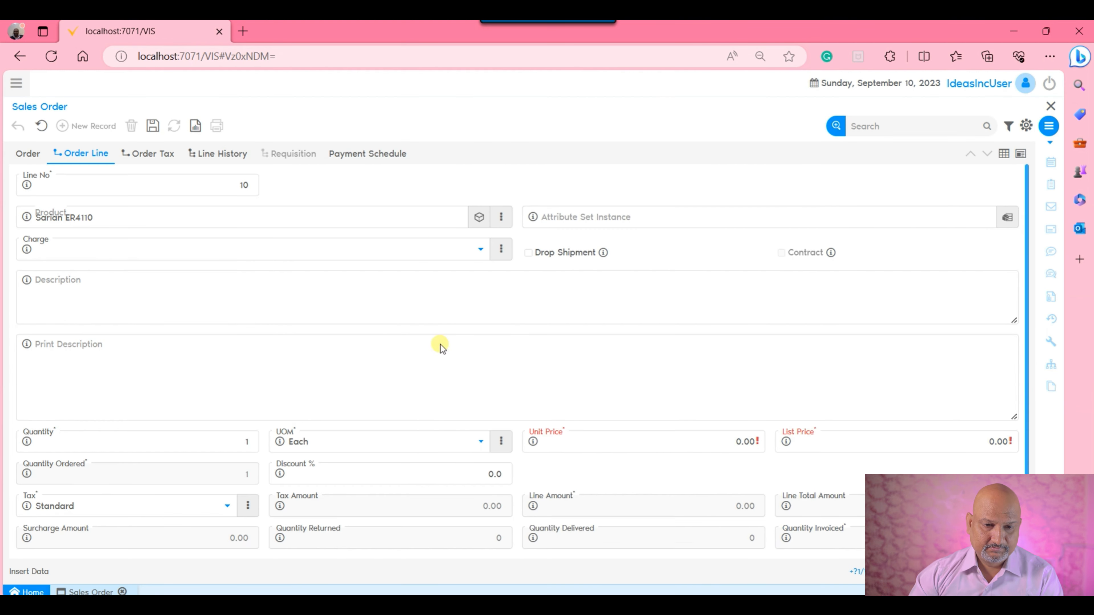
Step: Set the order line's quantity to 10 and its tax to GST @ 5%
{"action": "scroll", "coordinate": [527, 300], "scroll_direction": "down", "scroll_amount": 1}
{"action": "left_click", "coordinate": [243, 413]}
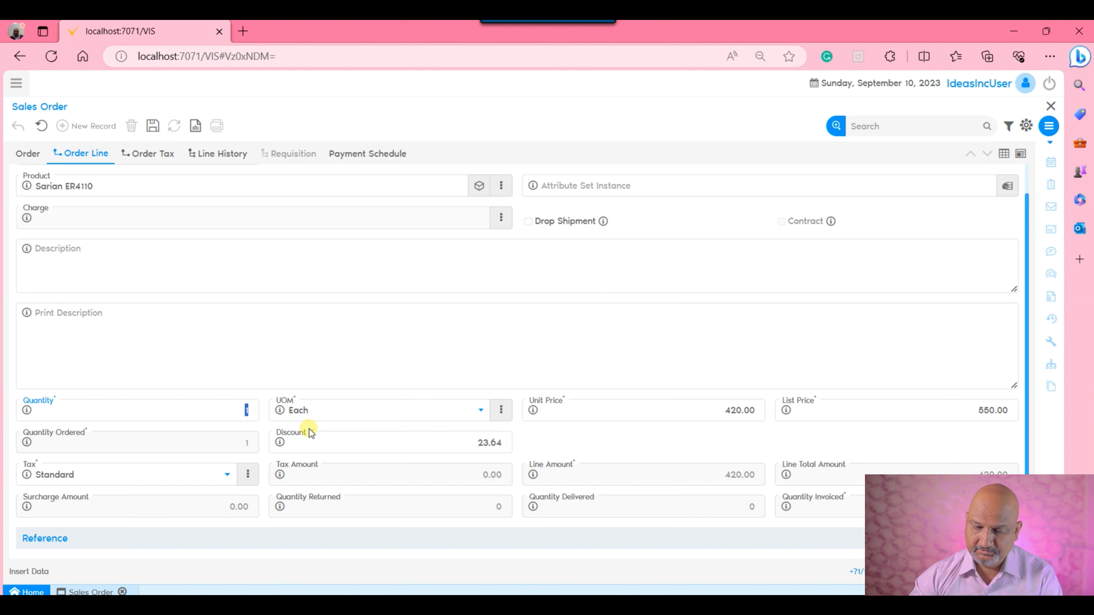
{"action": "type", "text": "10"}
{"action": "left_click", "coordinate": [450, 338]}
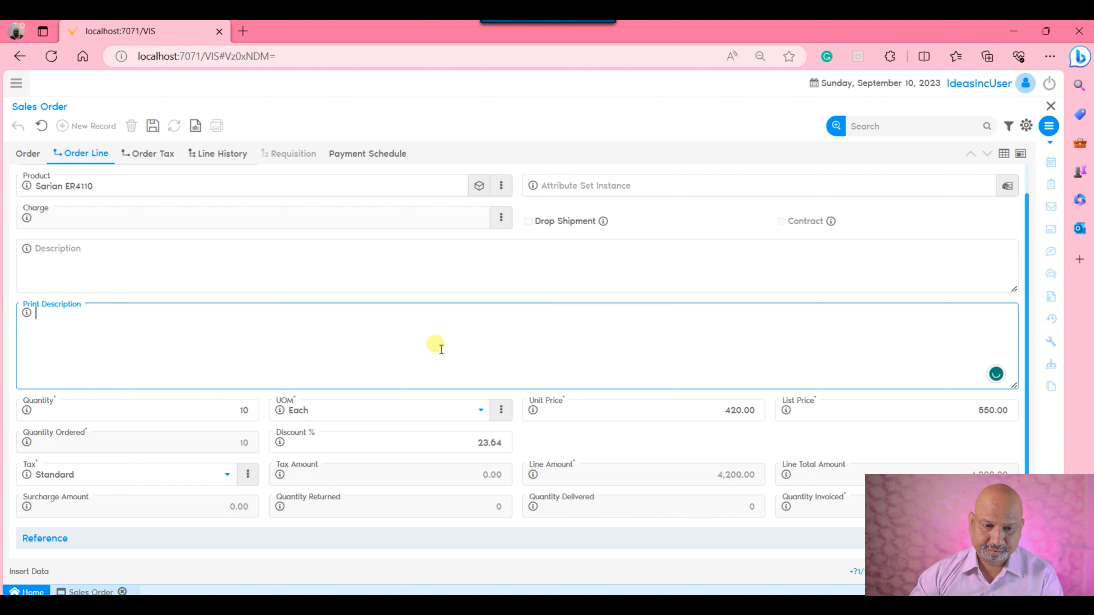
{"action": "left_click", "coordinate": [170, 485]}
{"action": "left_click", "coordinate": [102, 519]}
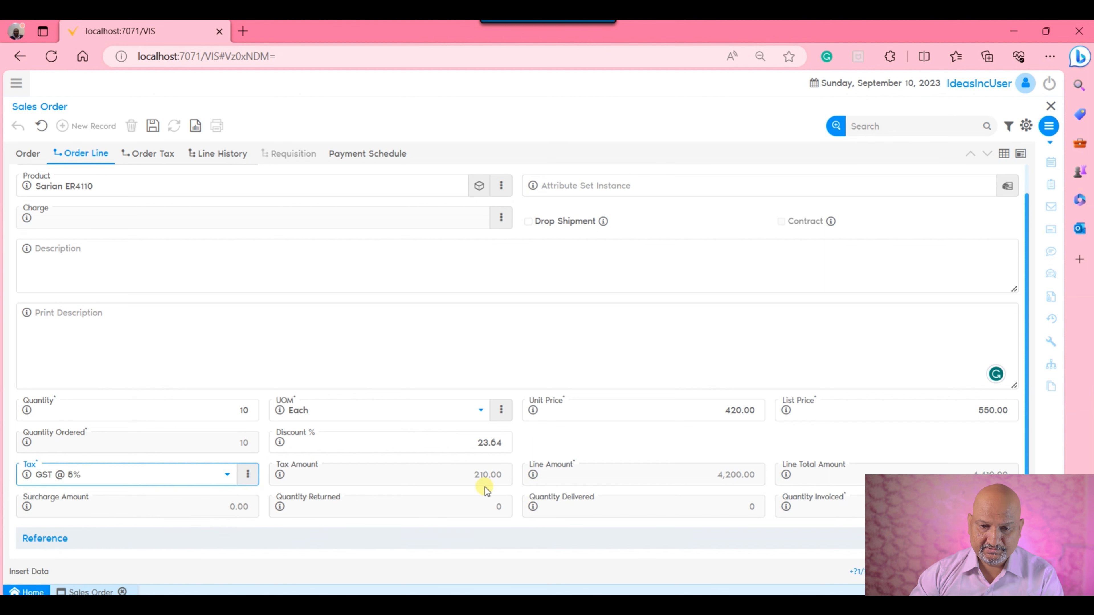
{"action": "left_click", "coordinate": [619, 446]}
{"action": "left_click", "coordinate": [407, 533]}
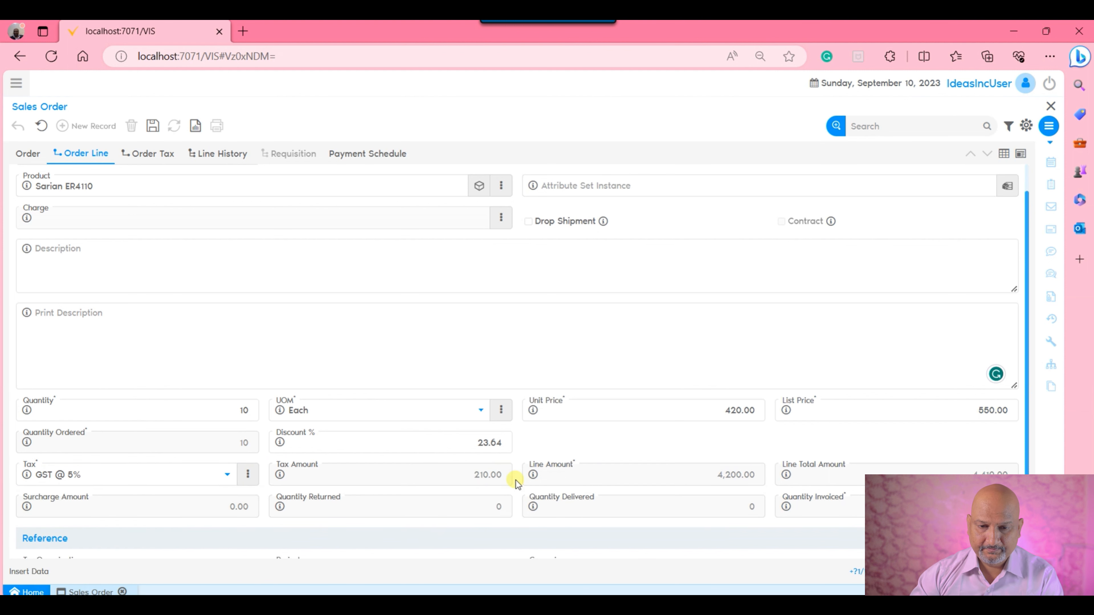
Step: Change the order line's quantity to 20, save the line, and dismiss the price warning
{"action": "scroll", "coordinate": [516, 480], "scroll_direction": "down", "scroll_amount": 1}
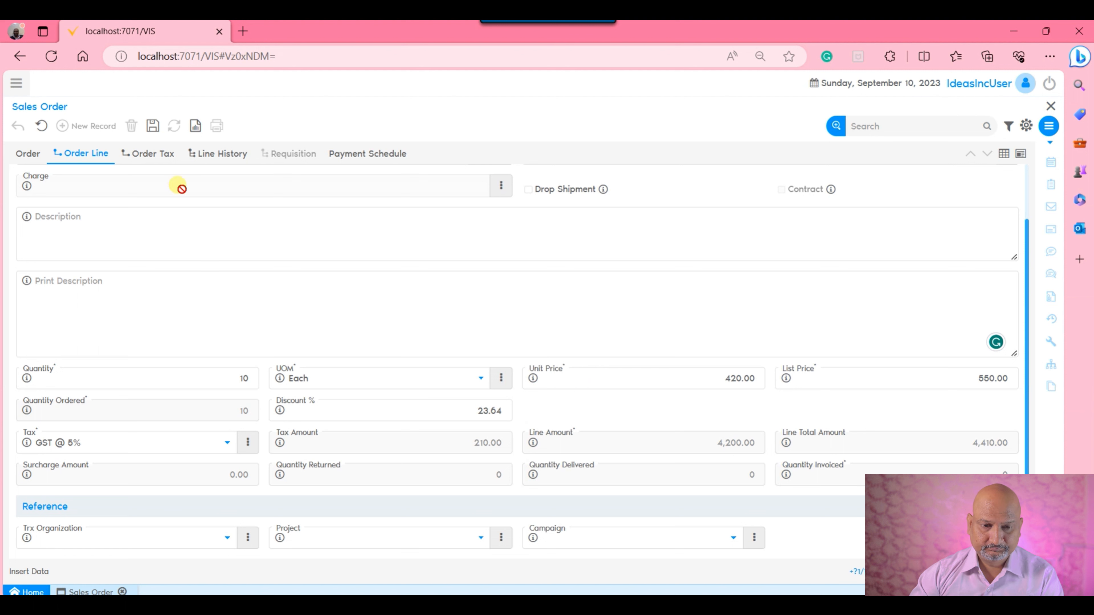
{"action": "left_click", "coordinate": [242, 379]}
{"action": "type", "text": "20"}
{"action": "left_click", "coordinate": [395, 302]}
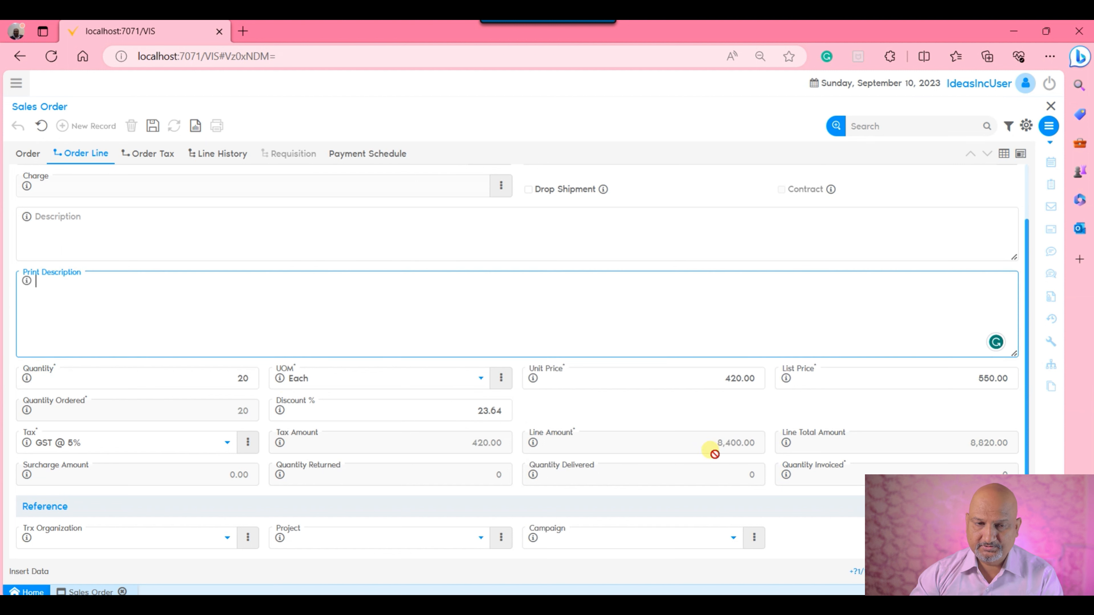
{"action": "left_click", "coordinate": [152, 126]}
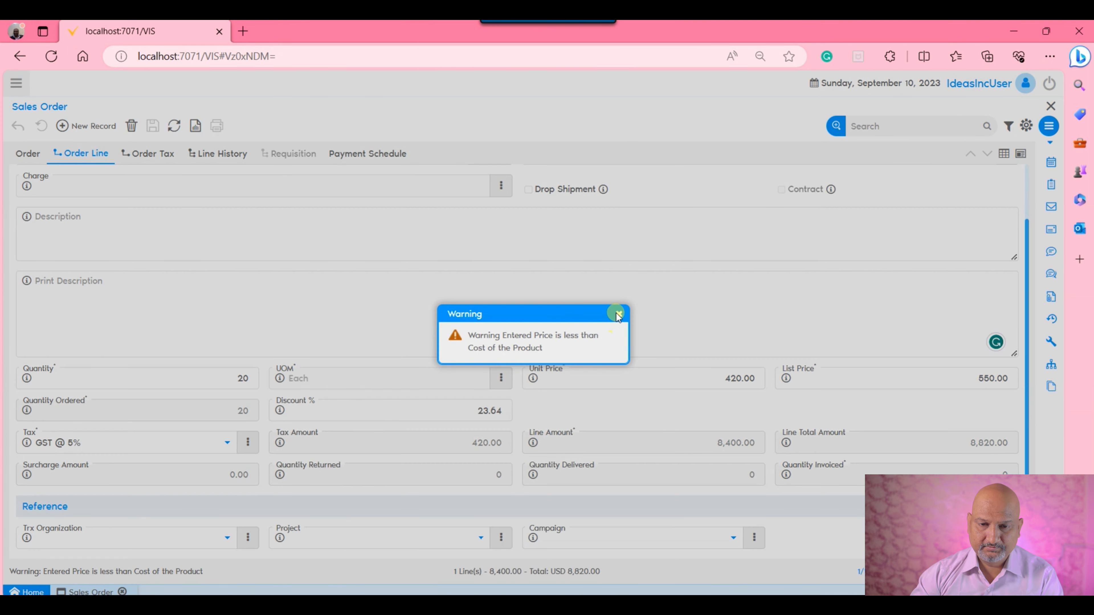
{"action": "left_click", "coordinate": [618, 314]}
Step: Return to the order header, check the order's details and total, and try to complete the order
{"action": "left_click", "coordinate": [35, 155]}
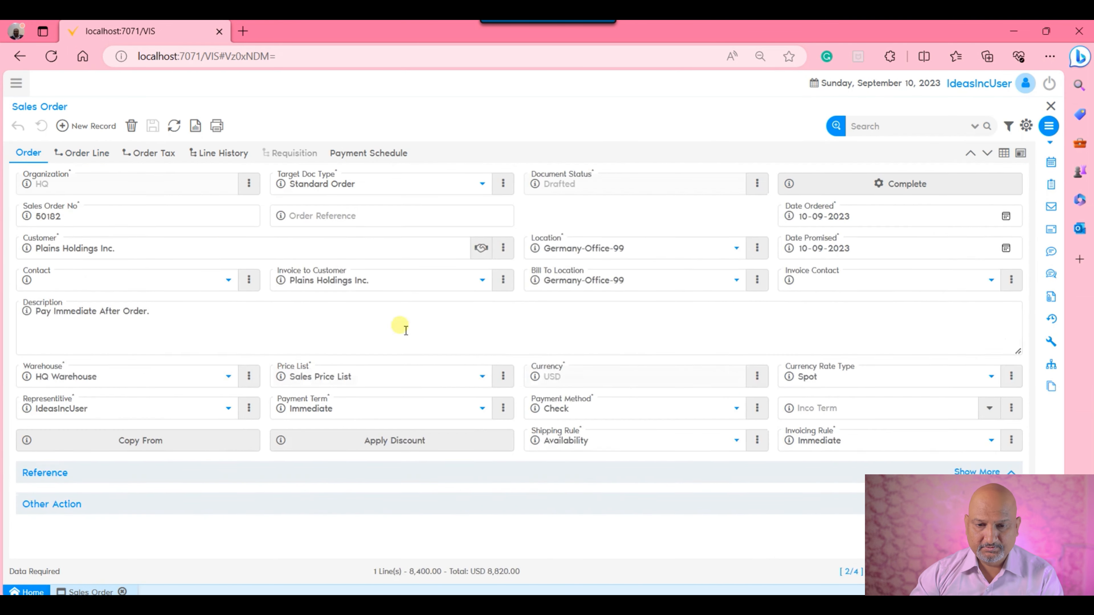
{"action": "scroll", "coordinate": [660, 322], "scroll_direction": "down", "scroll_amount": 2}
{"action": "scroll", "coordinate": [660, 322], "scroll_direction": "down", "scroll_amount": 1}
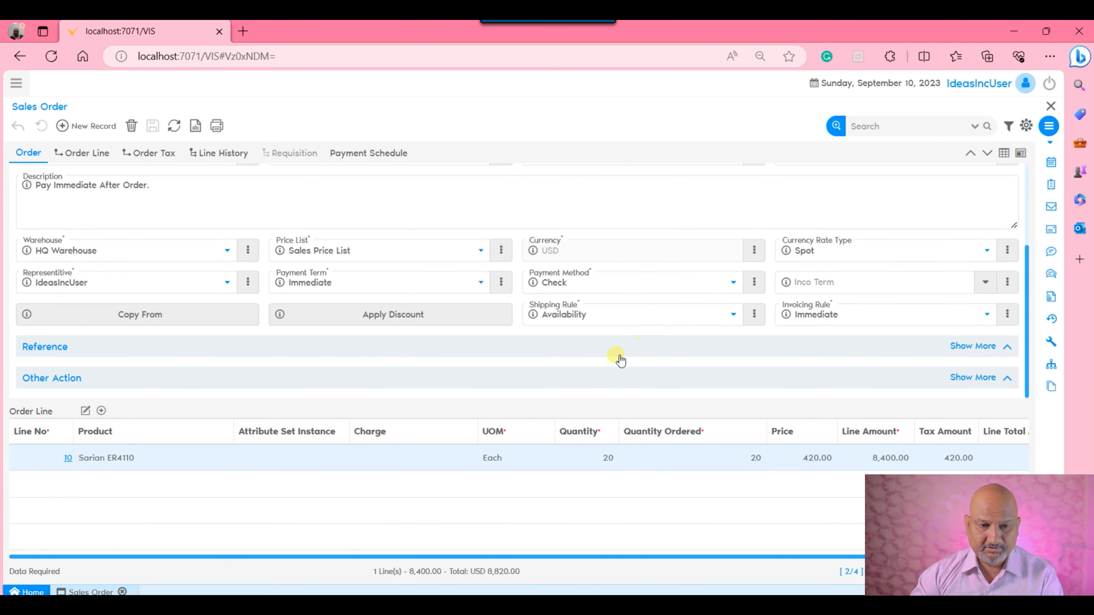
{"action": "left_click", "coordinate": [532, 355]}
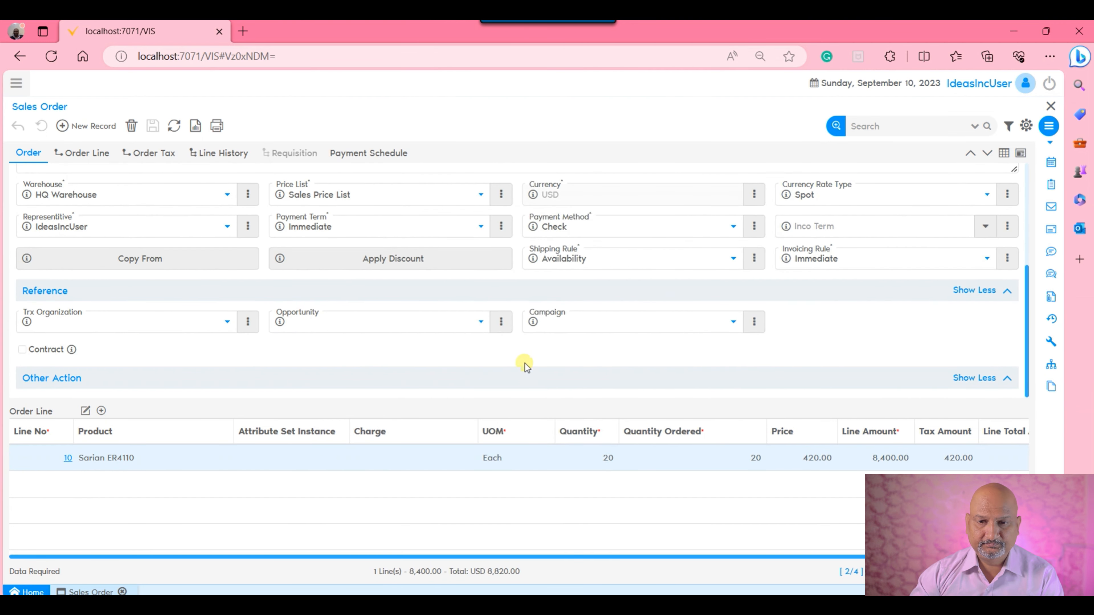
{"action": "scroll", "coordinate": [794, 351], "scroll_direction": "up", "scroll_amount": 5}
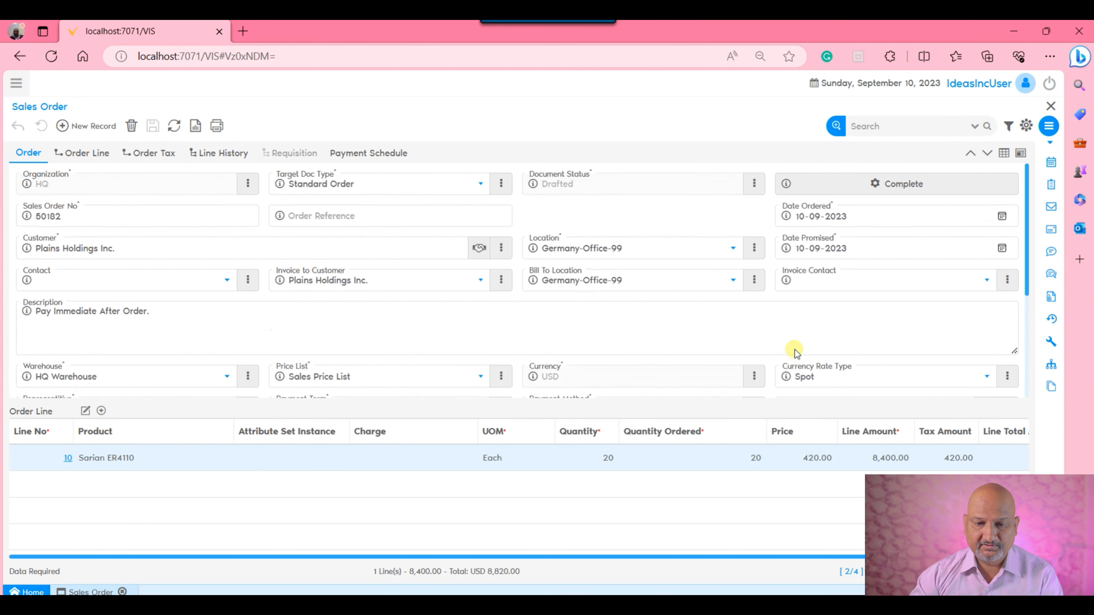
{"action": "double_click", "coordinate": [496, 577]}
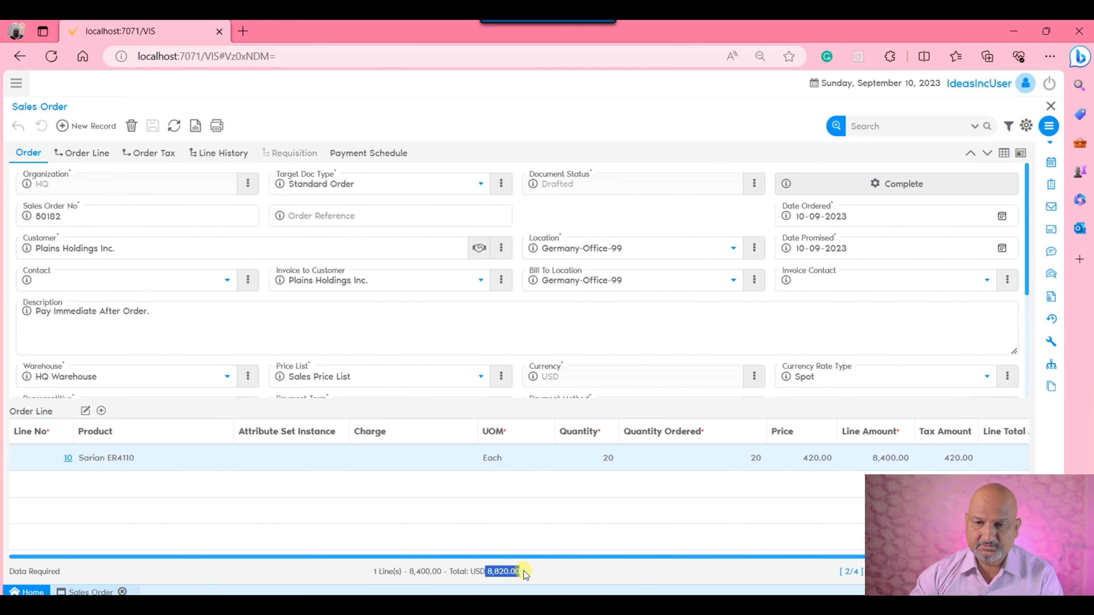
{"action": "left_click", "coordinate": [847, 197]}
{"action": "left_click", "coordinate": [557, 369]}
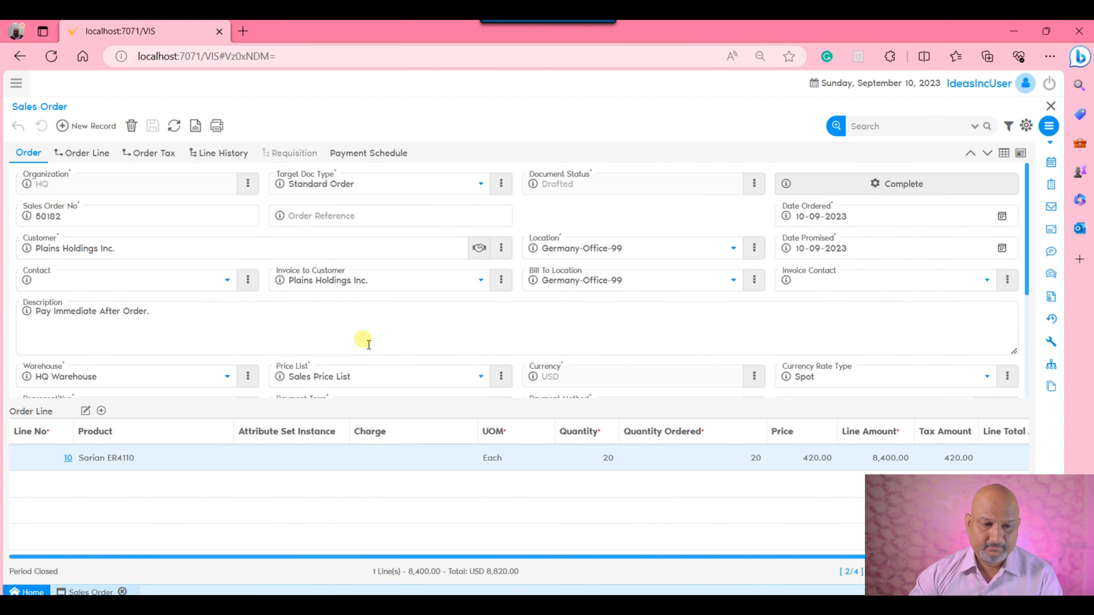
Step: Search the application menu for "period" and try to open the matching window, closing the error message
{"action": "left_click", "coordinate": [17, 82]}
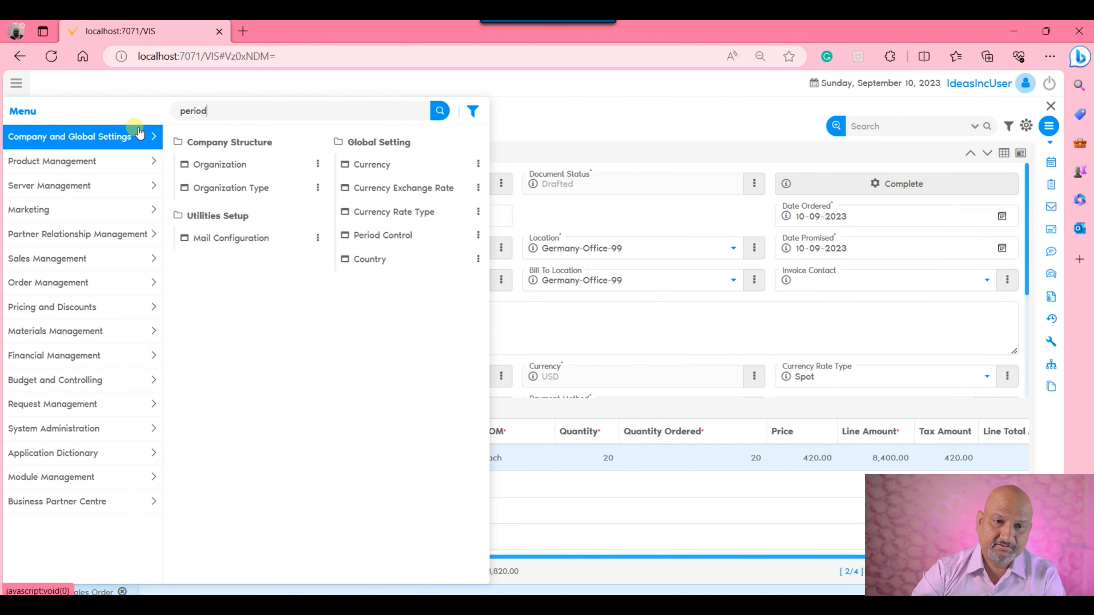
{"action": "key", "text": "Return"}
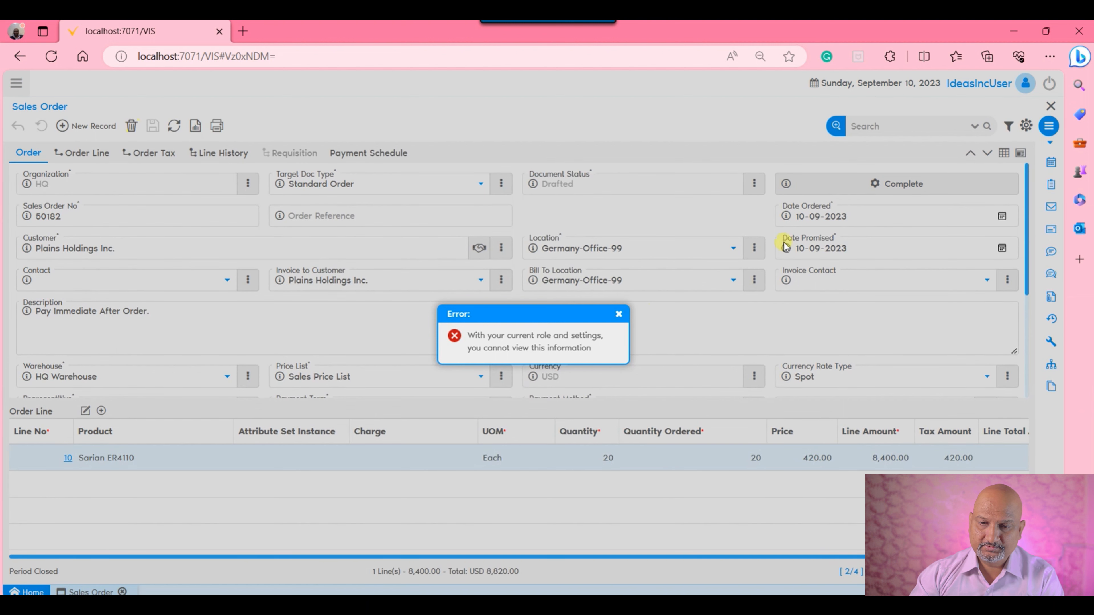
{"action": "left_click", "coordinate": [619, 314]}
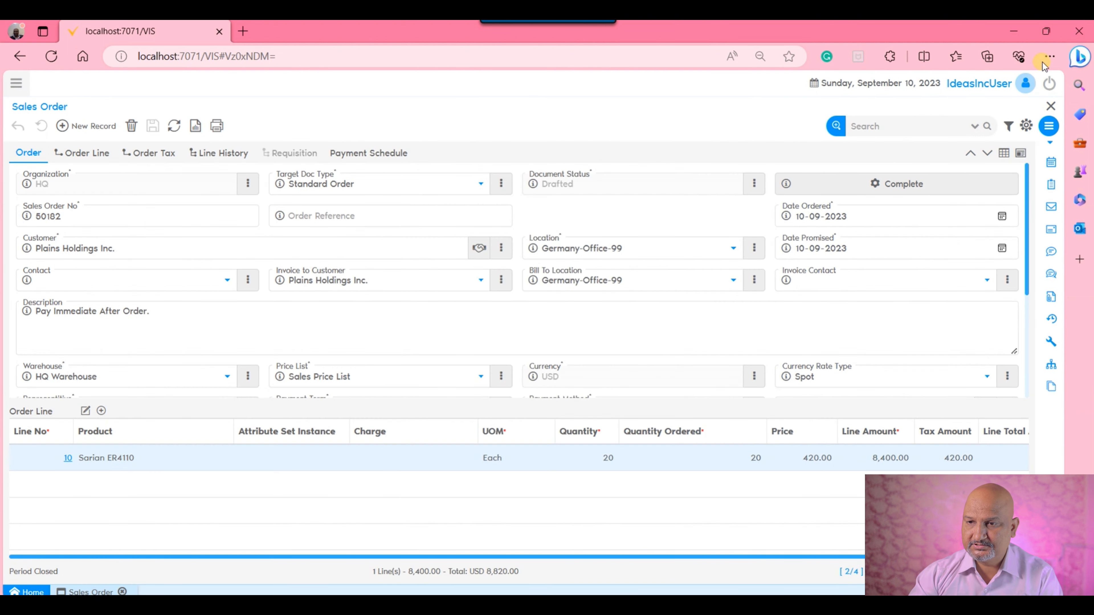
Step: Log out and log in as IdeasIncAdmin, filling the password field with that account's saved password
{"action": "left_click", "coordinate": [1049, 83]}
{"action": "left_click", "coordinate": [502, 317]}
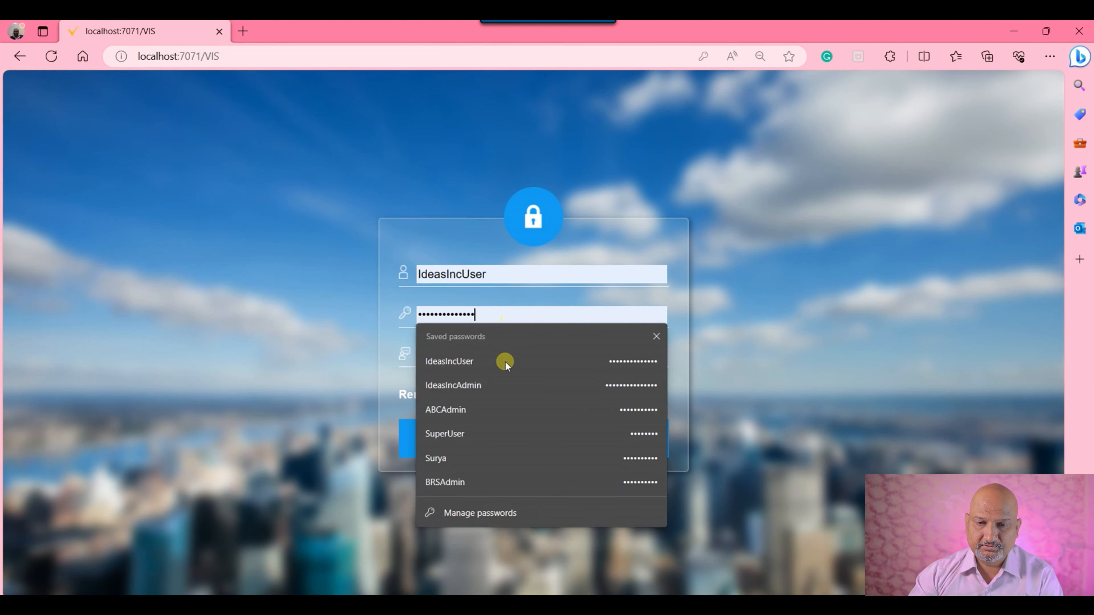
{"action": "left_click", "coordinate": [510, 382]}
{"action": "left_click", "coordinate": [481, 431]}
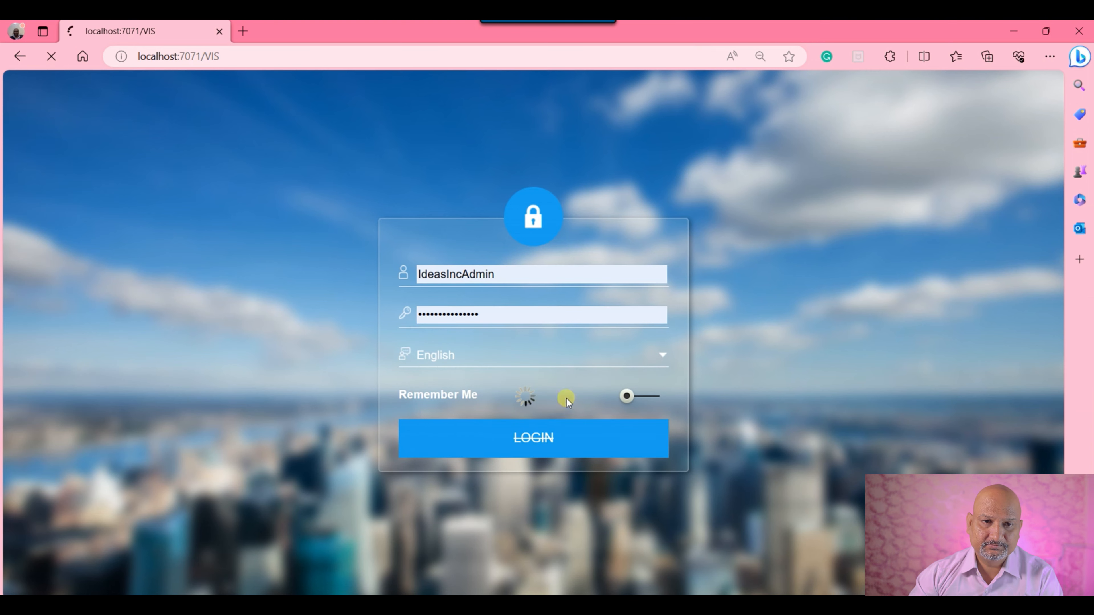
Step: Find and open the Period Control window, and open the September-23 period record of the year 2023
{"action": "left_click", "coordinate": [14, 87]}
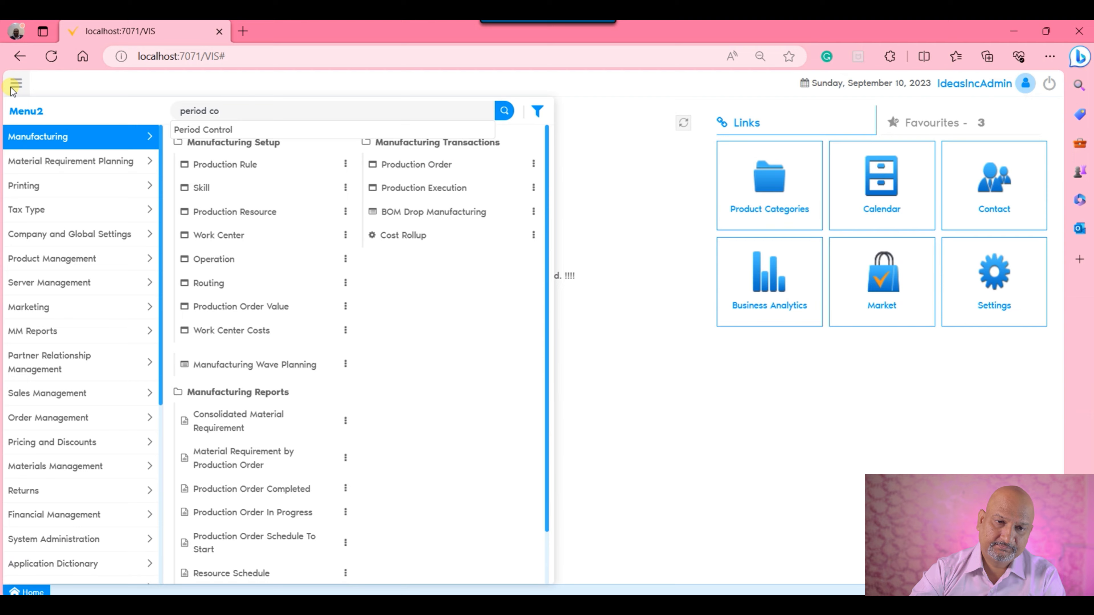
{"action": "key", "text": "Down"}
{"action": "key", "text": "Return"}
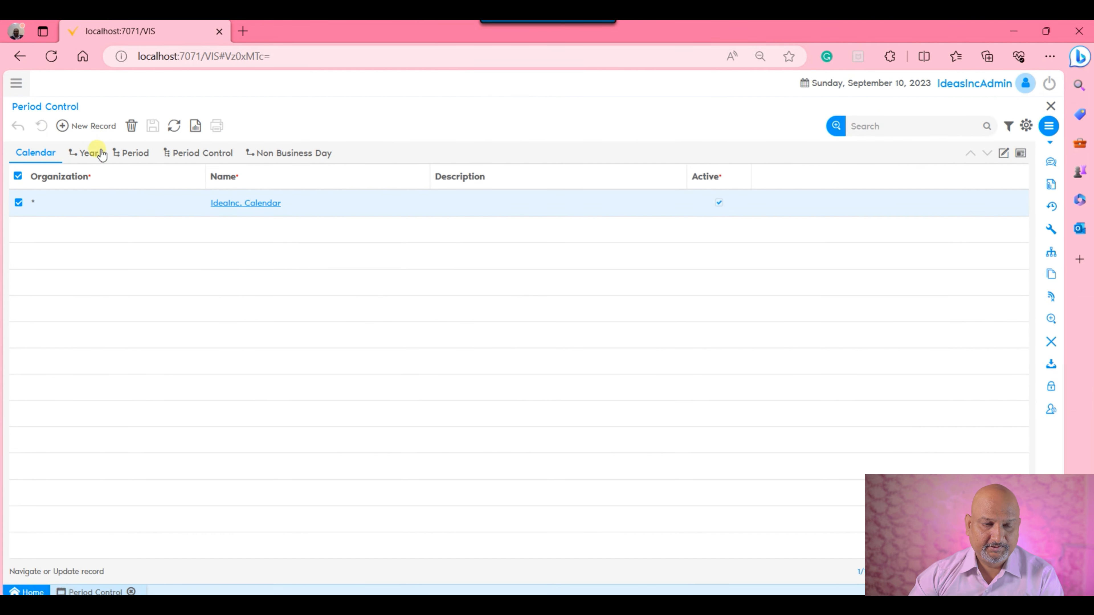
{"action": "left_click", "coordinate": [90, 153]}
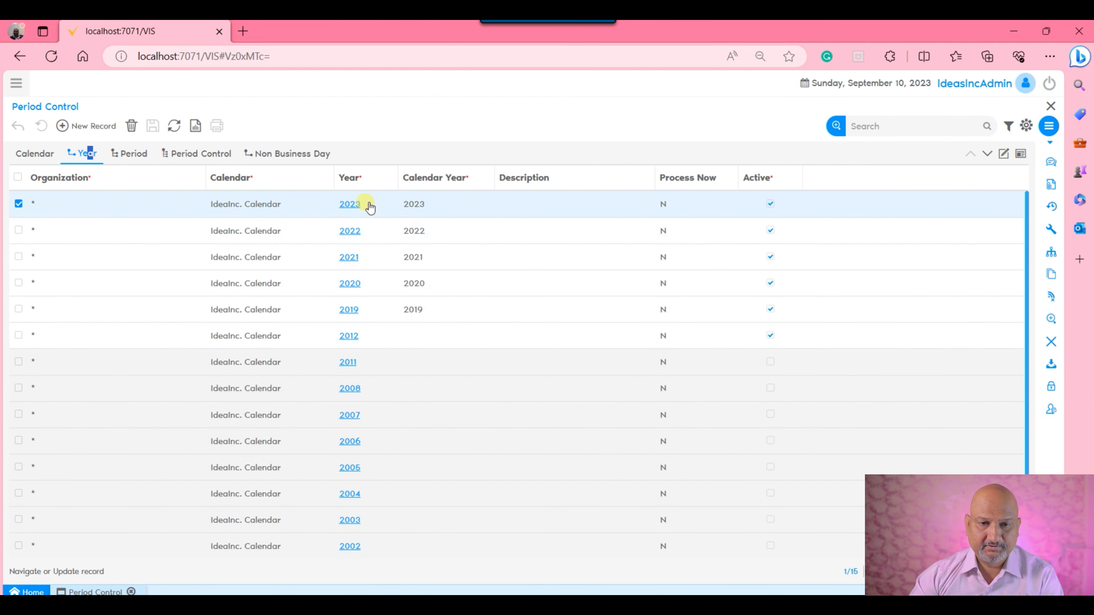
{"action": "double_click", "coordinate": [242, 205]}
{"action": "left_click", "coordinate": [148, 158]}
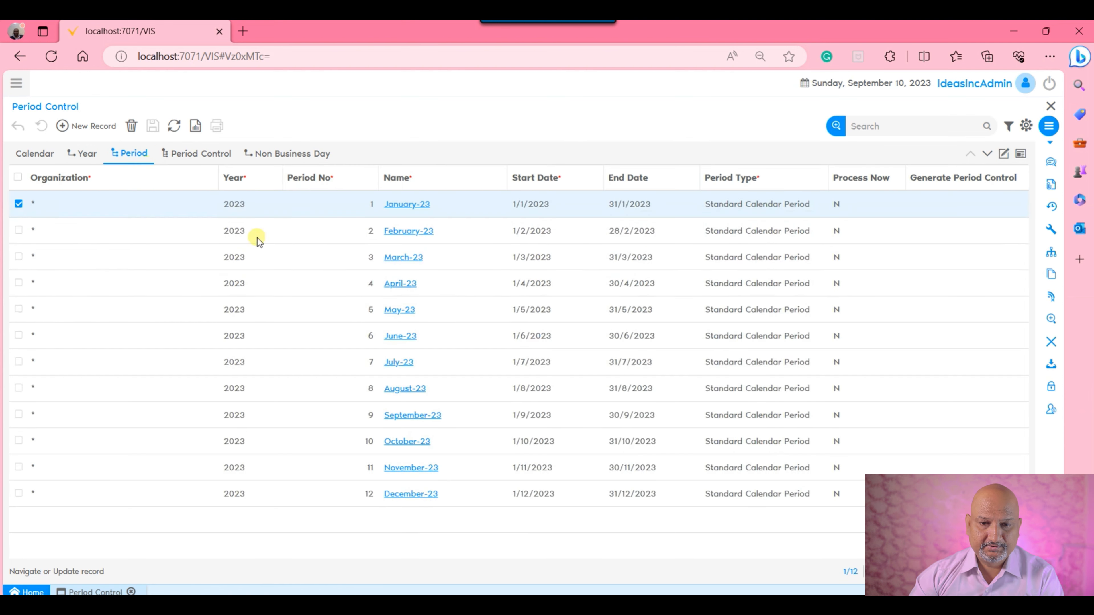
{"action": "double_click", "coordinate": [417, 417]}
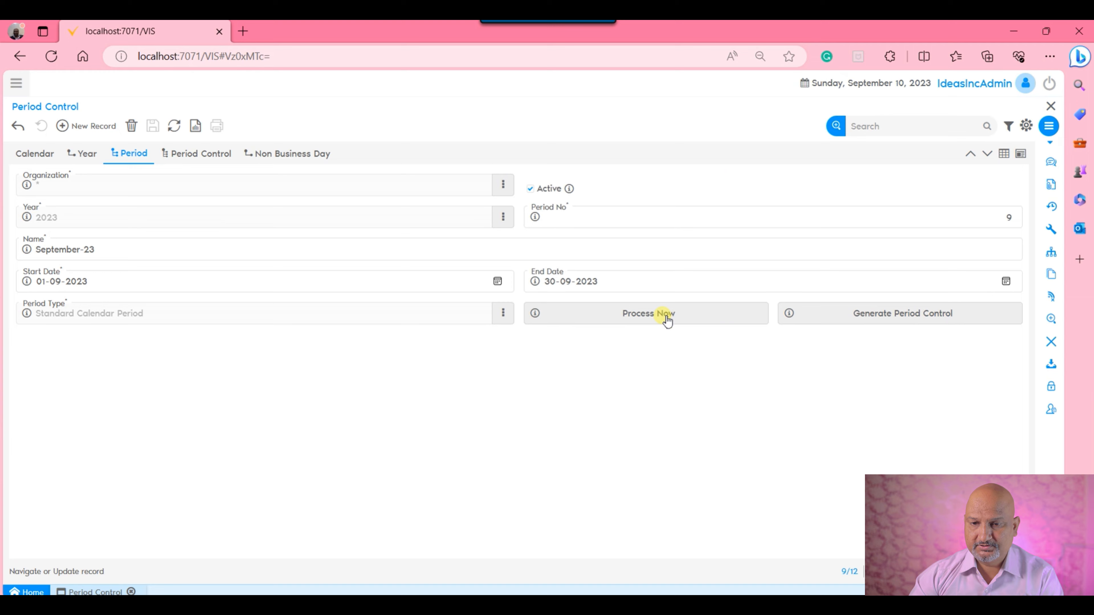
Step: Run Process Now on the September-23 period for all listed organizations: HQ, Store and *
{"action": "left_click", "coordinate": [666, 321]}
{"action": "left_click", "coordinate": [579, 297]}
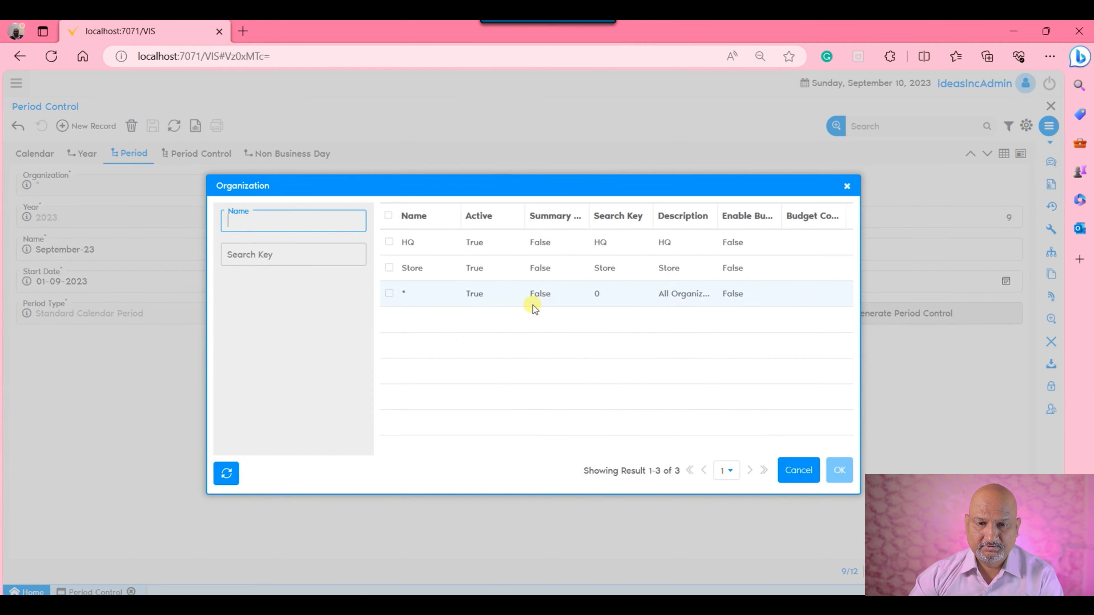
{"action": "left_click", "coordinate": [388, 216]}
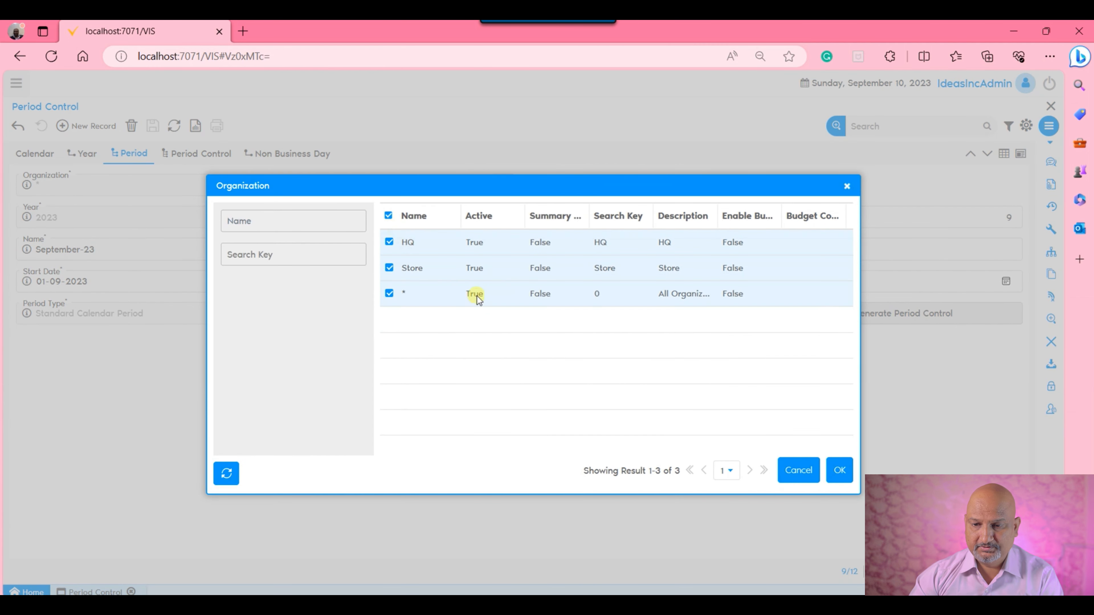
{"action": "left_click", "coordinate": [839, 470]}
{"action": "left_click", "coordinate": [521, 394]}
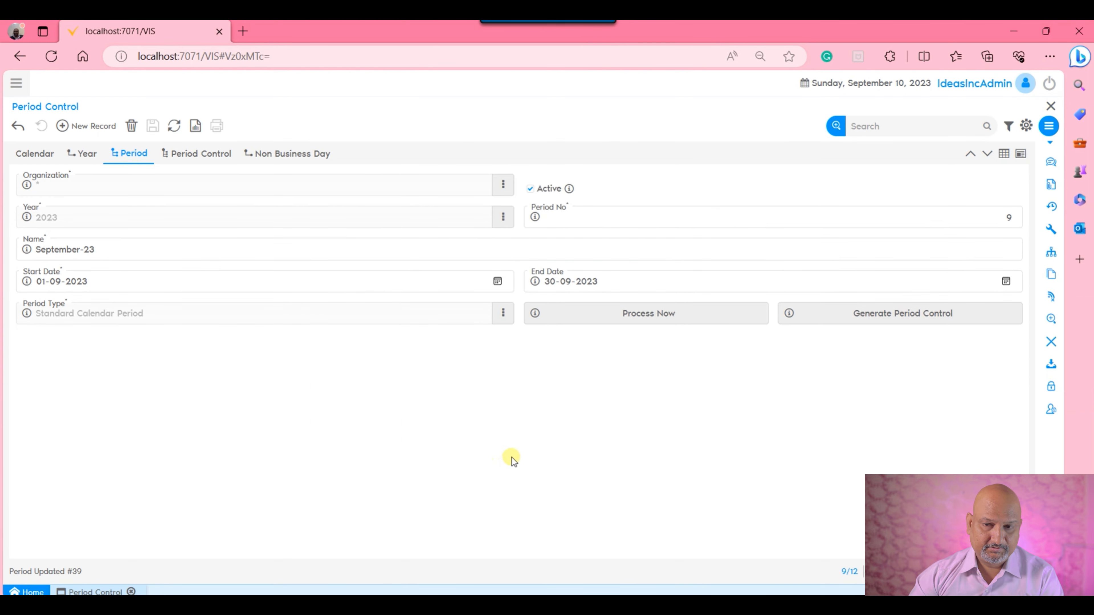
Step: Close Period Control, log out, and log in as IdeasIncUser, filling the password field with the saved password
{"action": "left_click", "coordinate": [1051, 104]}
{"action": "left_click", "coordinate": [1049, 84]}
{"action": "left_click", "coordinate": [509, 320]}
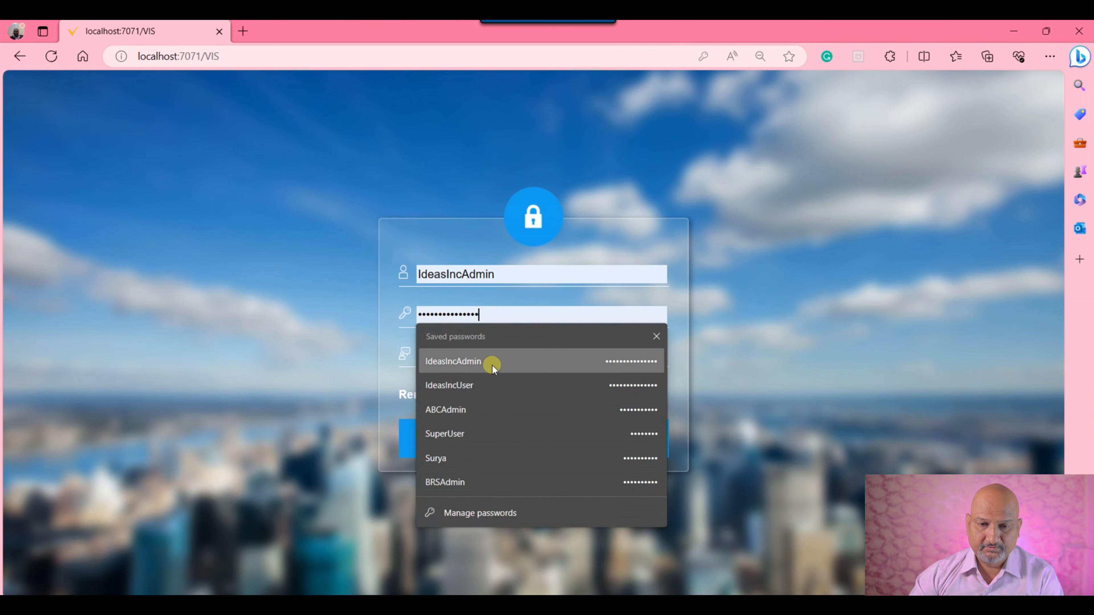
{"action": "left_click", "coordinate": [483, 386]}
{"action": "left_click", "coordinate": [500, 428]}
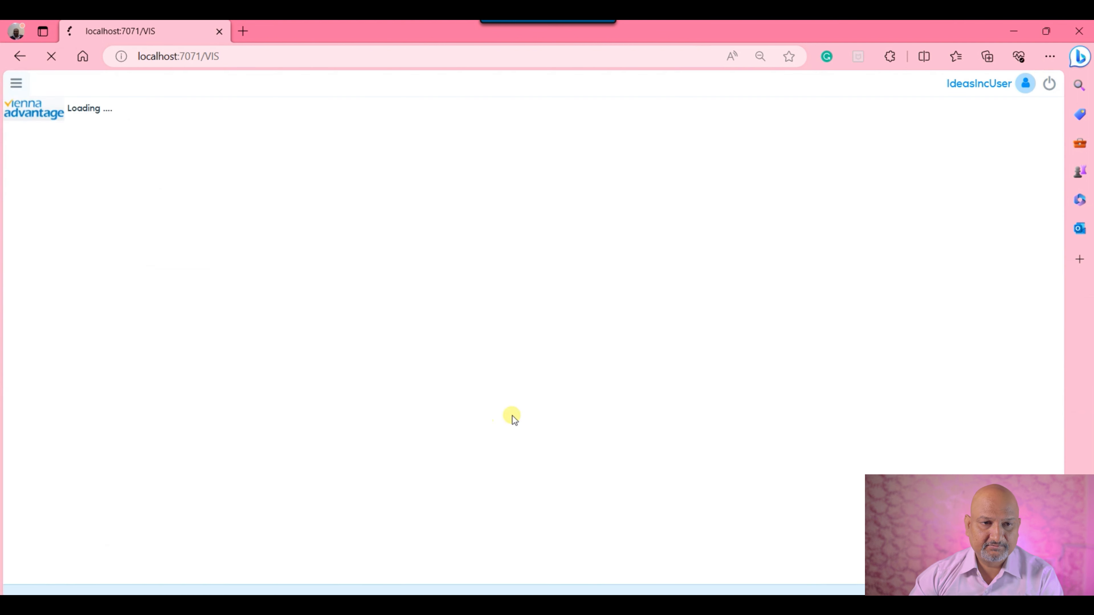
Step: Find and open the Sales Order window, and show the Plains Holdings Inc. order in its detailed record view
{"action": "left_click", "coordinate": [16, 82]}
{"action": "type", "text": "sa"}
{"action": "key", "text": "BackSpace"}
{"action": "type", "text": "les order"}
{"action": "key", "text": "Down"}
{"action": "key", "text": "Down"}
{"action": "key", "text": "Return"}
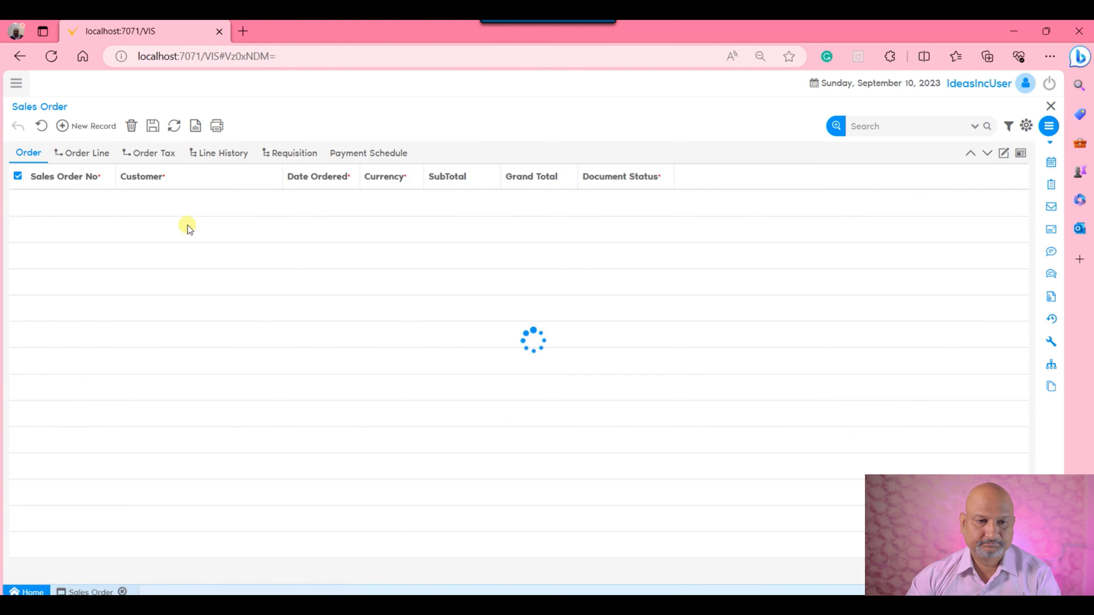
{"action": "left_click", "coordinate": [1003, 153]}
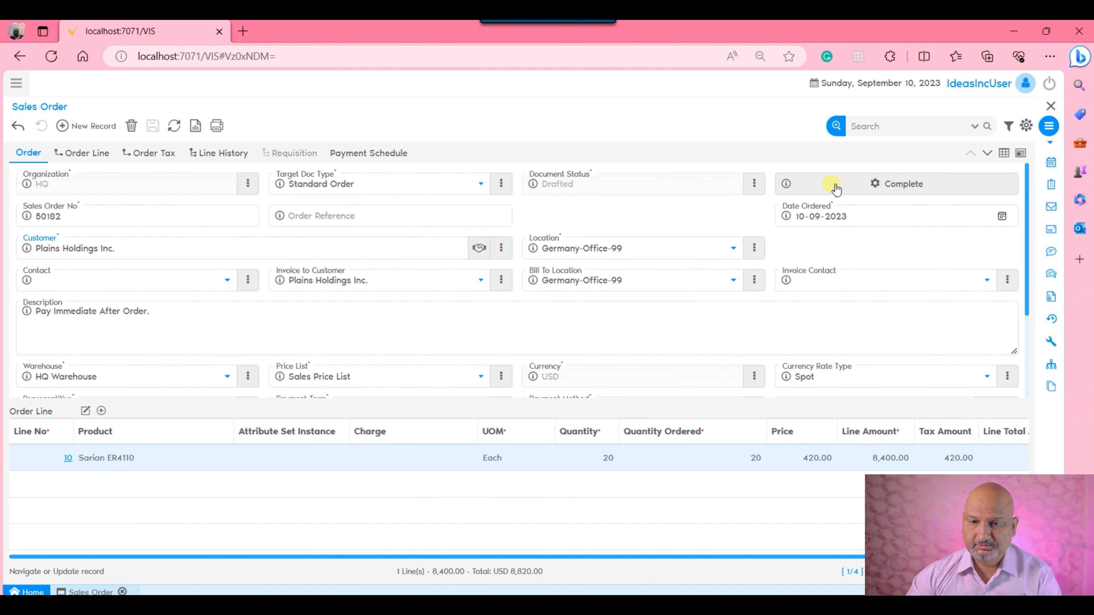
Step: Run Complete on the Plains Holdings Inc. sales order and read the resulting status message
{"action": "left_click", "coordinate": [835, 189]}
{"action": "left_click", "coordinate": [560, 371]}
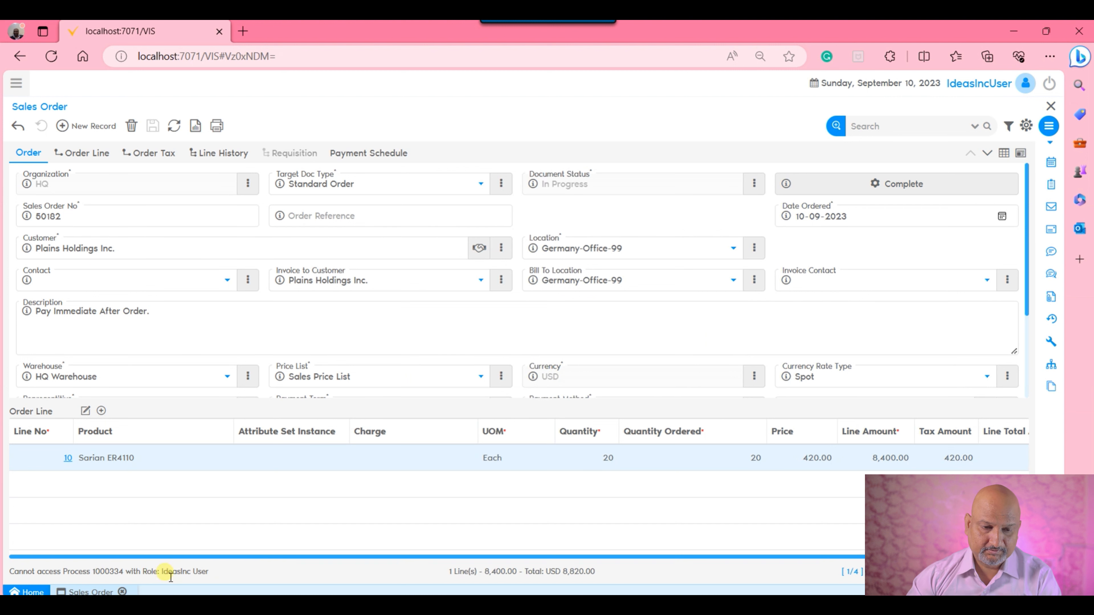
{"action": "left_click_drag", "start_coordinate": [168, 576], "coordinate": [260, 578]}
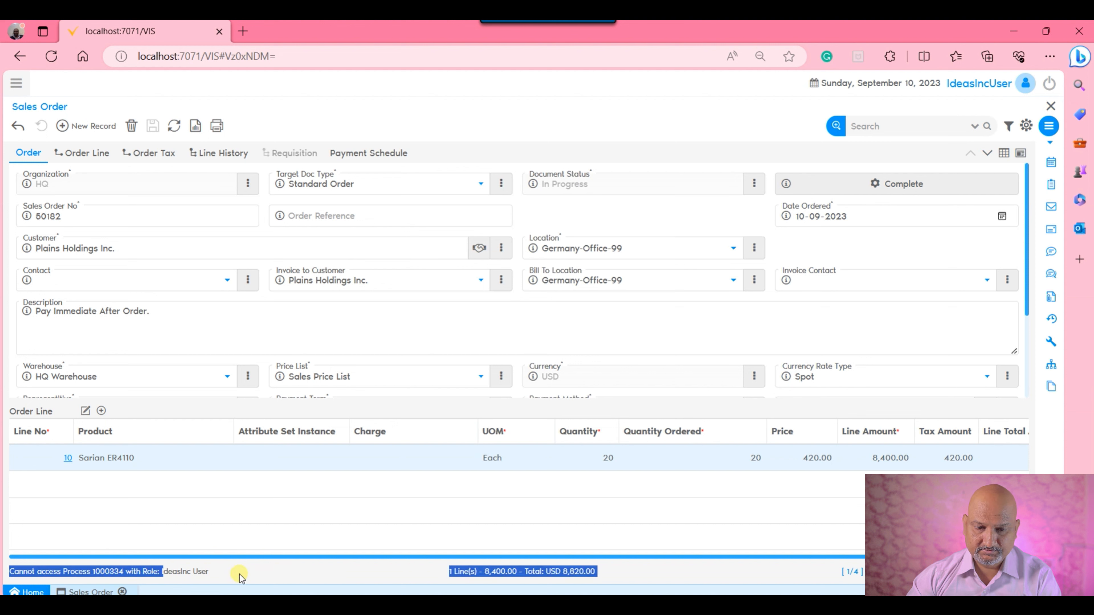
{"action": "left_click", "coordinate": [197, 575]}
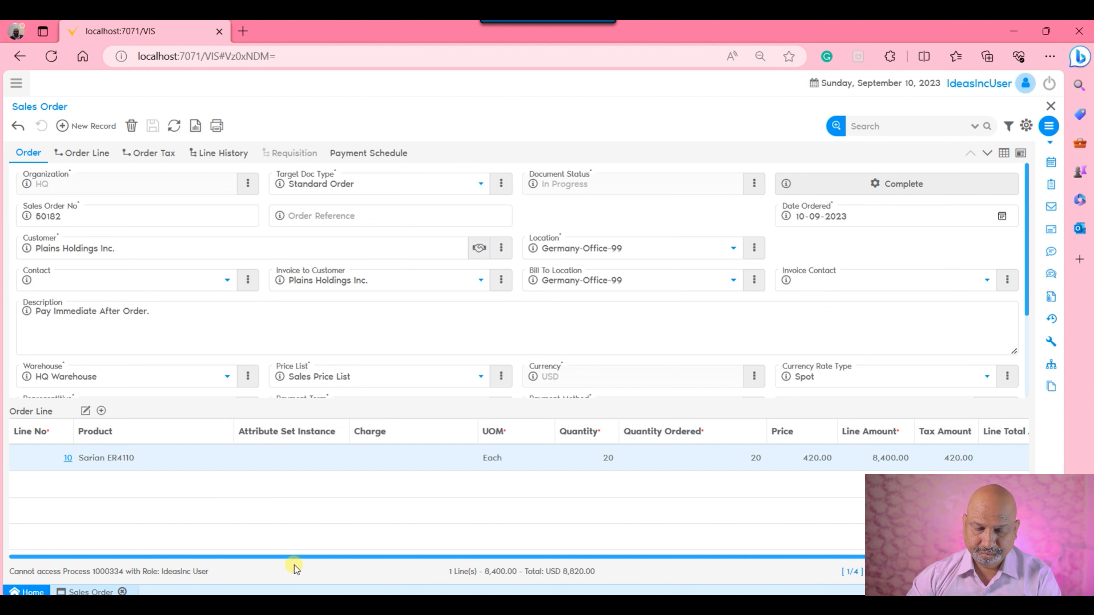
{"action": "left_click_drag", "start_coordinate": [20, 577], "coordinate": [191, 576]}
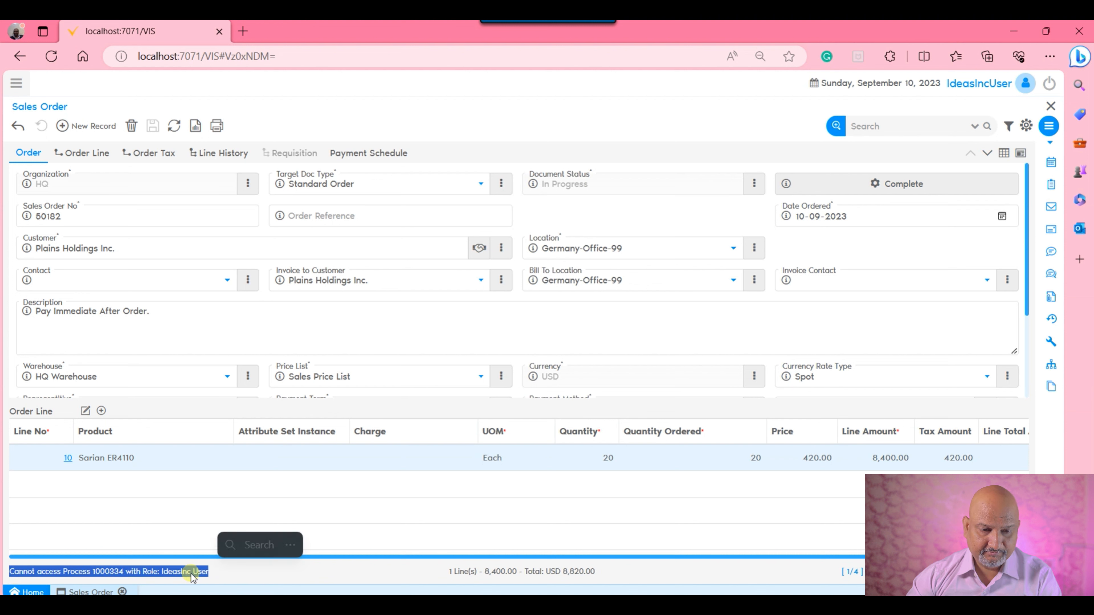
{"action": "left_click", "coordinate": [195, 573]}
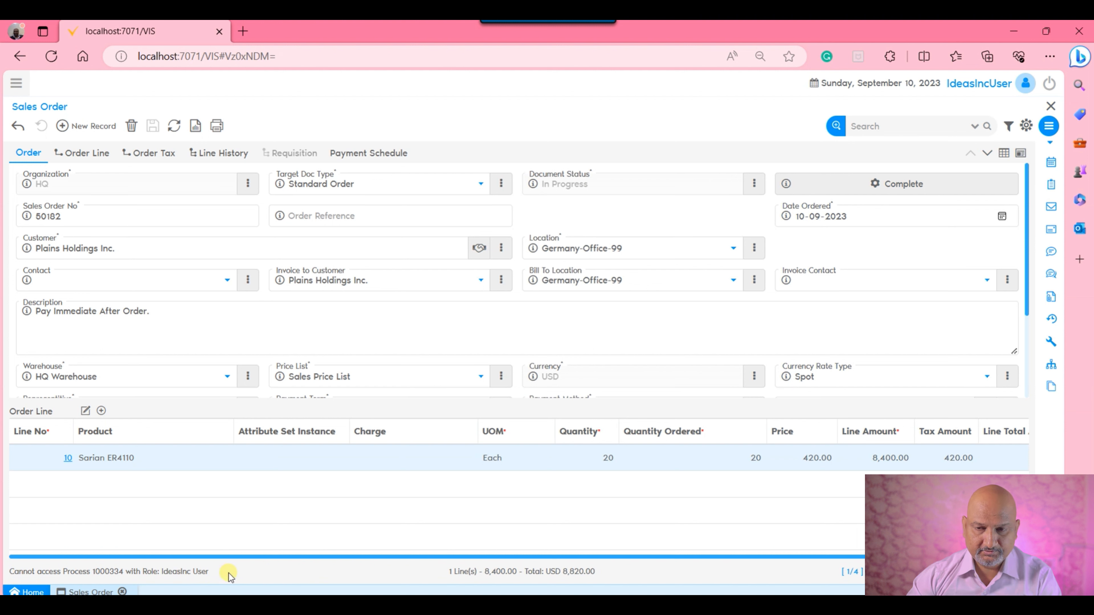
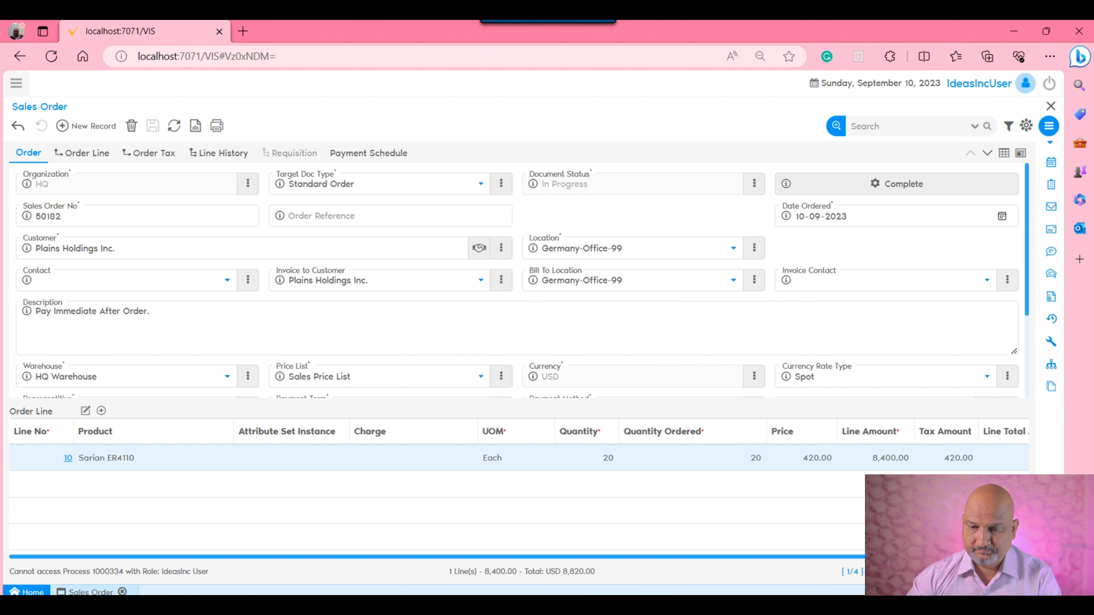
Step: Switch to the InPrivate browser window, log out of SuperUser, and log in as IdeasIncAdmin, filling the password field with the saved password
{"action": "mouse_move", "coordinate": [796, 582]}
{"action": "left_click", "coordinate": [828, 560]}
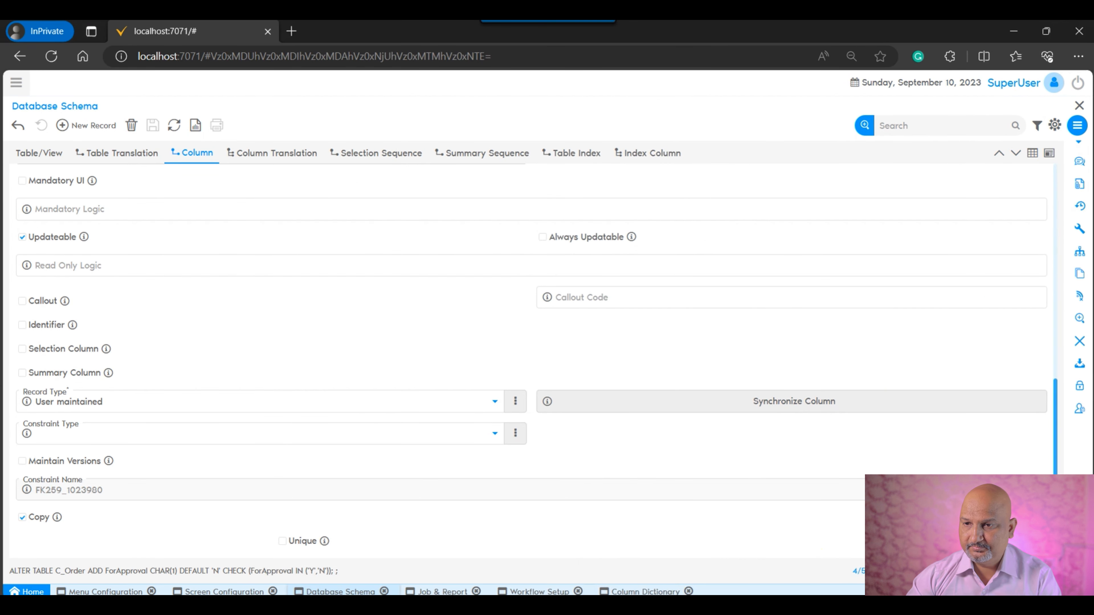
{"action": "left_click", "coordinate": [1079, 84]}
{"action": "left_click", "coordinate": [498, 317]}
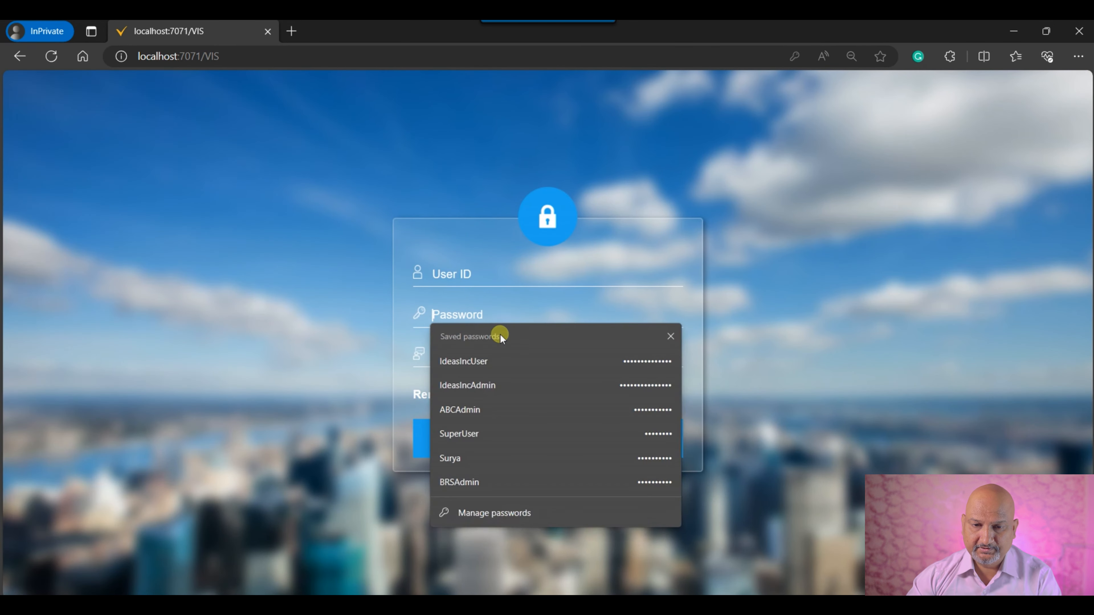
{"action": "left_click", "coordinate": [513, 447]}
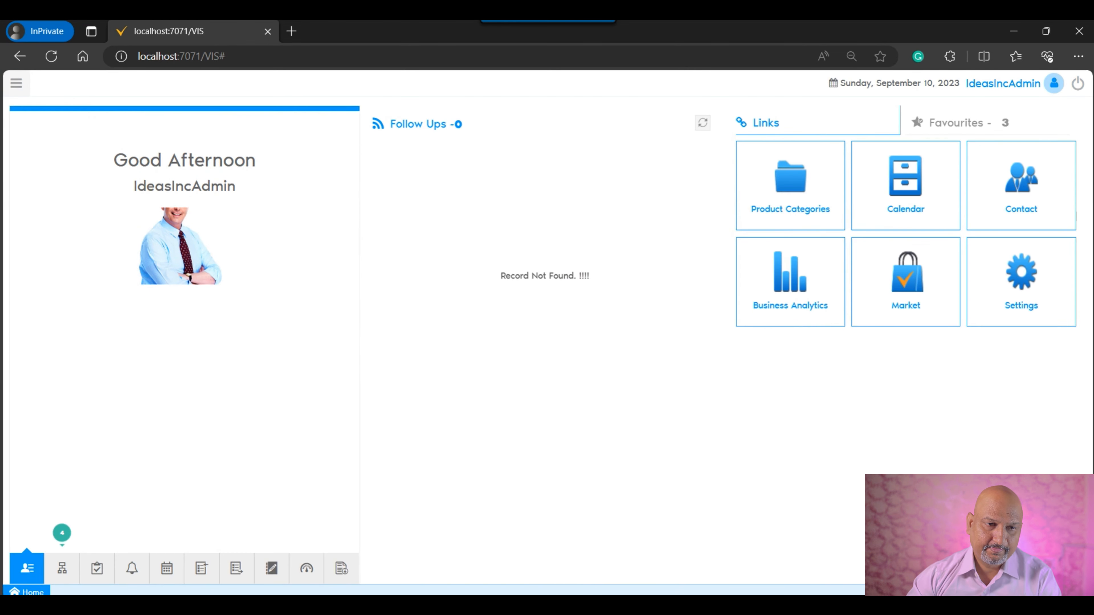
Step: Find and open the Role window, and show the Process Access records of the IdeasInc User role in form view
{"action": "left_click", "coordinate": [16, 83]}
{"action": "type", "text": "role"}
{"action": "left_click", "coordinate": [291, 130]}
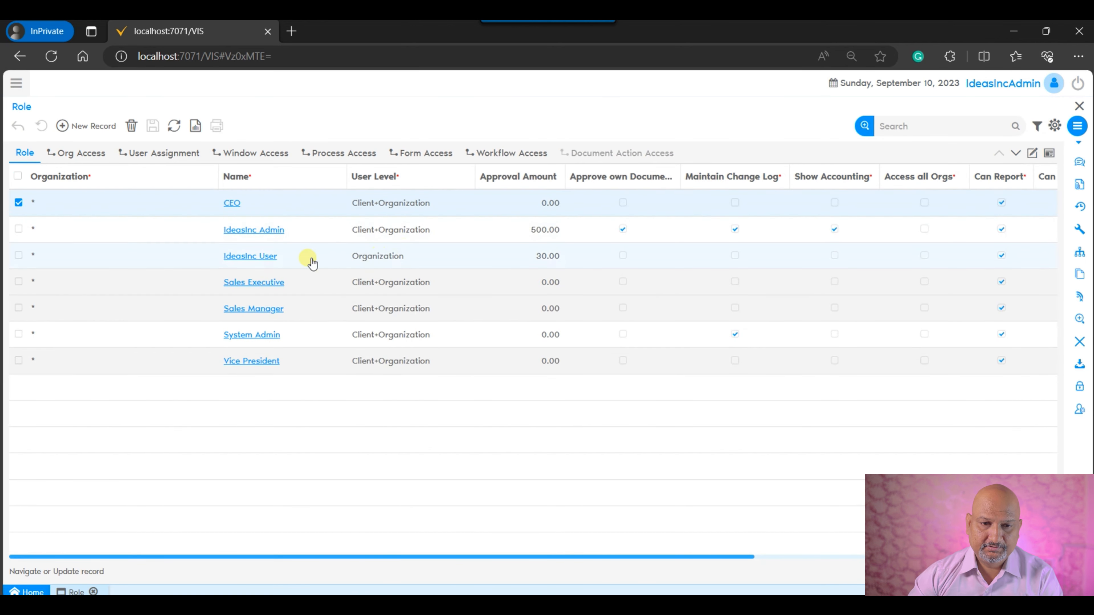
{"action": "double_click", "coordinate": [310, 263]}
{"action": "left_click", "coordinate": [348, 156]}
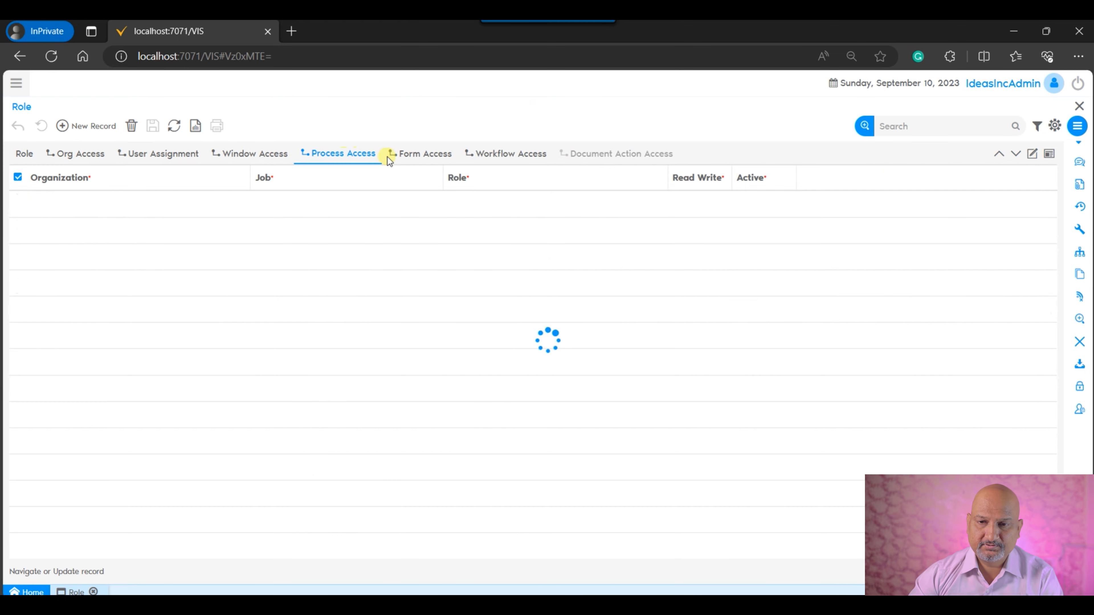
{"action": "left_click", "coordinate": [1033, 155]}
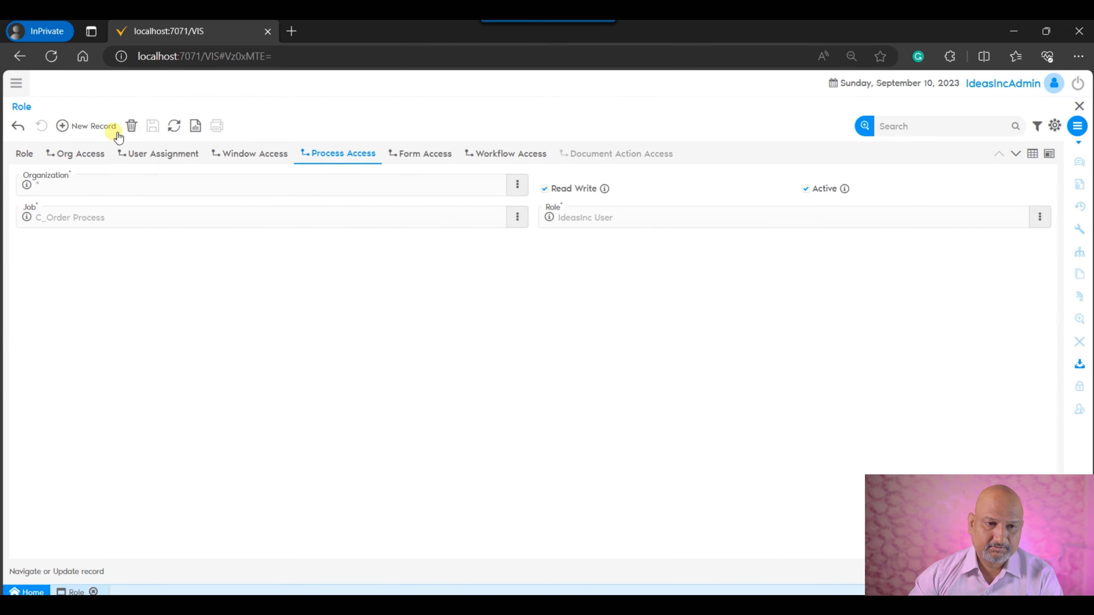
Step: Try to add a Read Write process access record for the C_Order Process job to the IdeasInc User role, and discard it
{"action": "left_click", "coordinate": [101, 127]}
{"action": "left_click", "coordinate": [380, 212]}
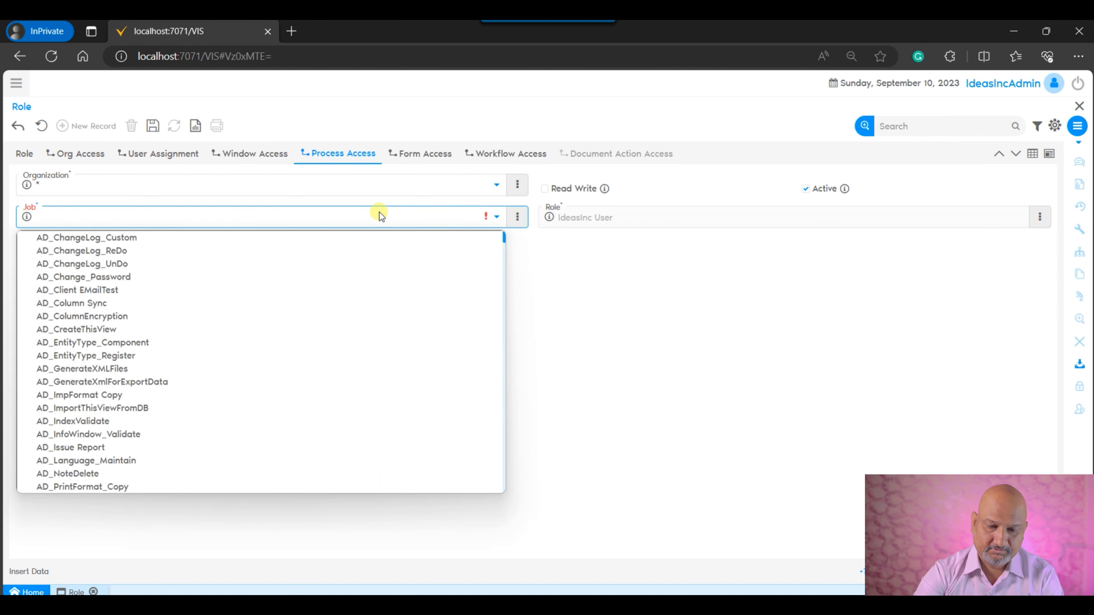
{"action": "type", "text": "pc_o"}
{"action": "key", "text": "Down"}
{"action": "key", "text": "Down"}
{"action": "key", "text": "Down"}
{"action": "key", "text": "Down"}
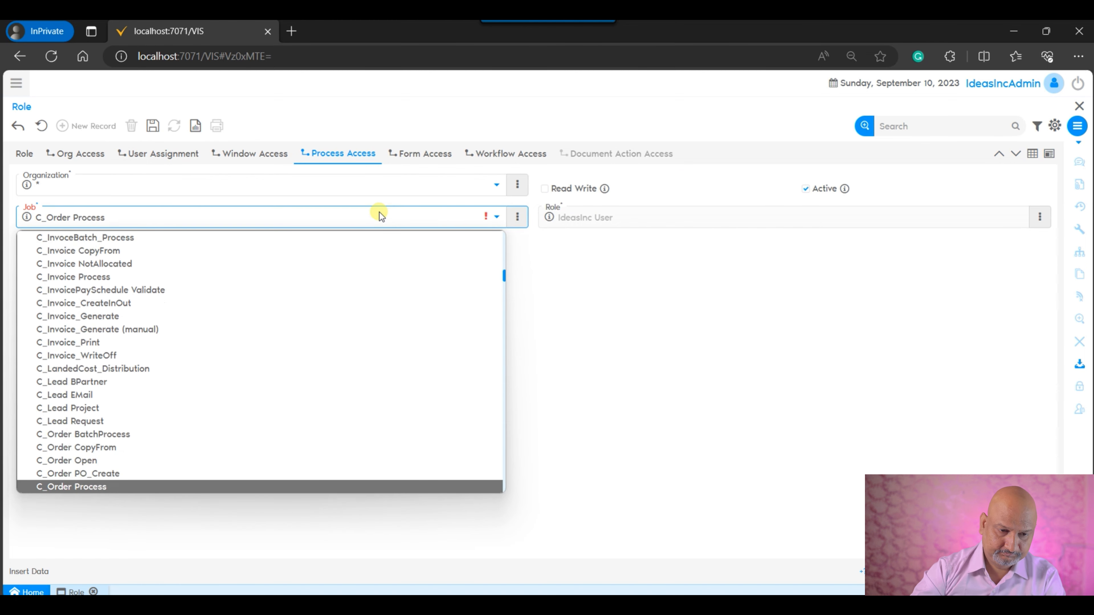
{"action": "key", "text": "Return"}
{"action": "left_click", "coordinate": [546, 189]}
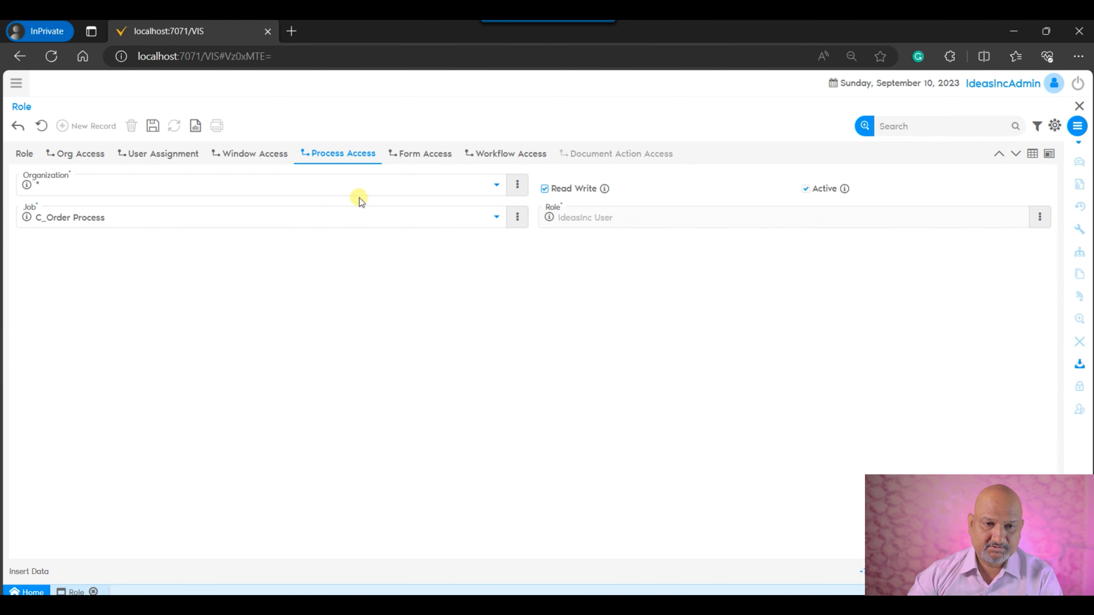
{"action": "left_click", "coordinate": [153, 126]}
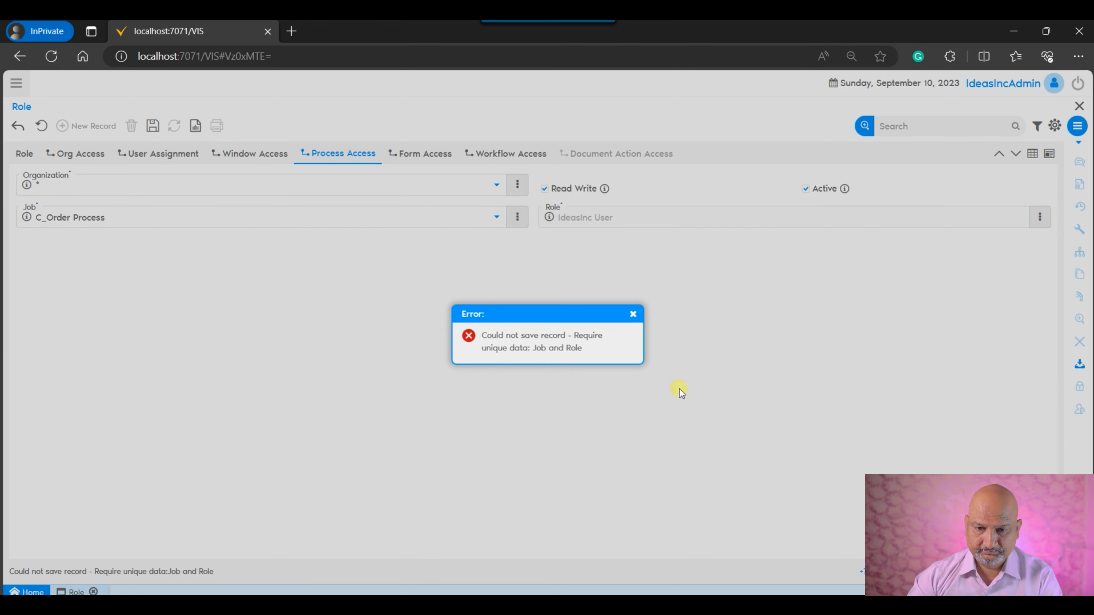
{"action": "left_click", "coordinate": [632, 315]}
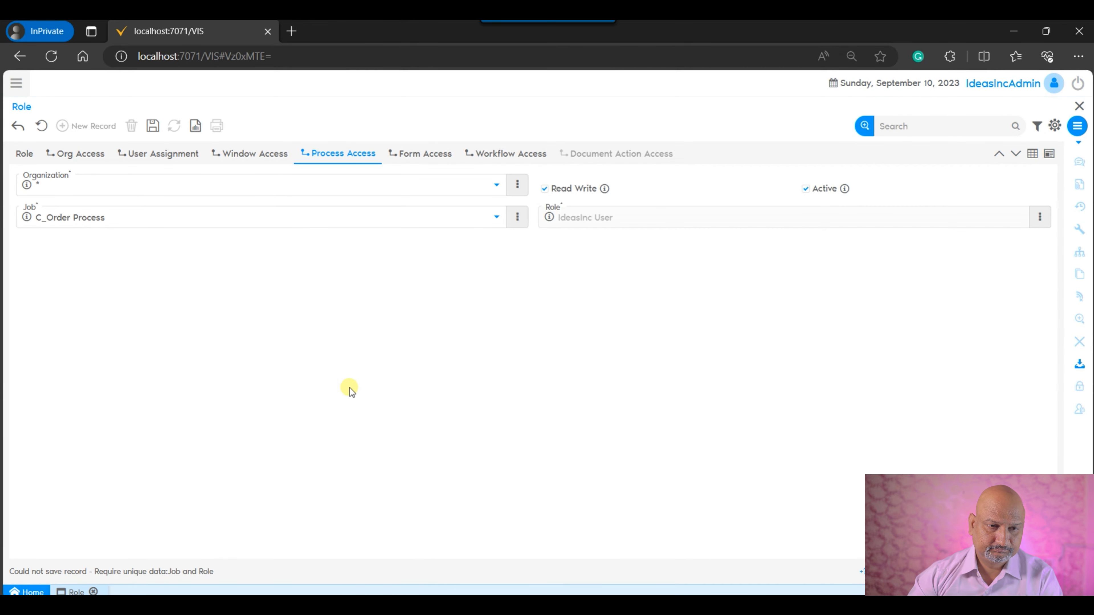
{"action": "left_click", "coordinate": [42, 126]}
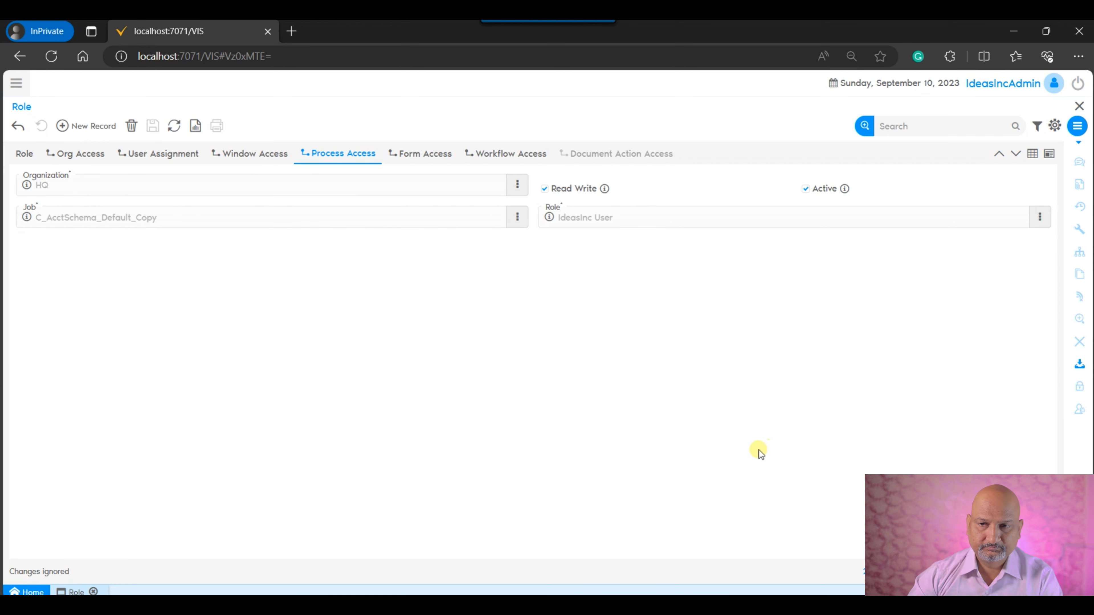
Step: Log out and log in as SuperUser, filling the password field with that account's saved password
{"action": "left_click", "coordinate": [1078, 83]}
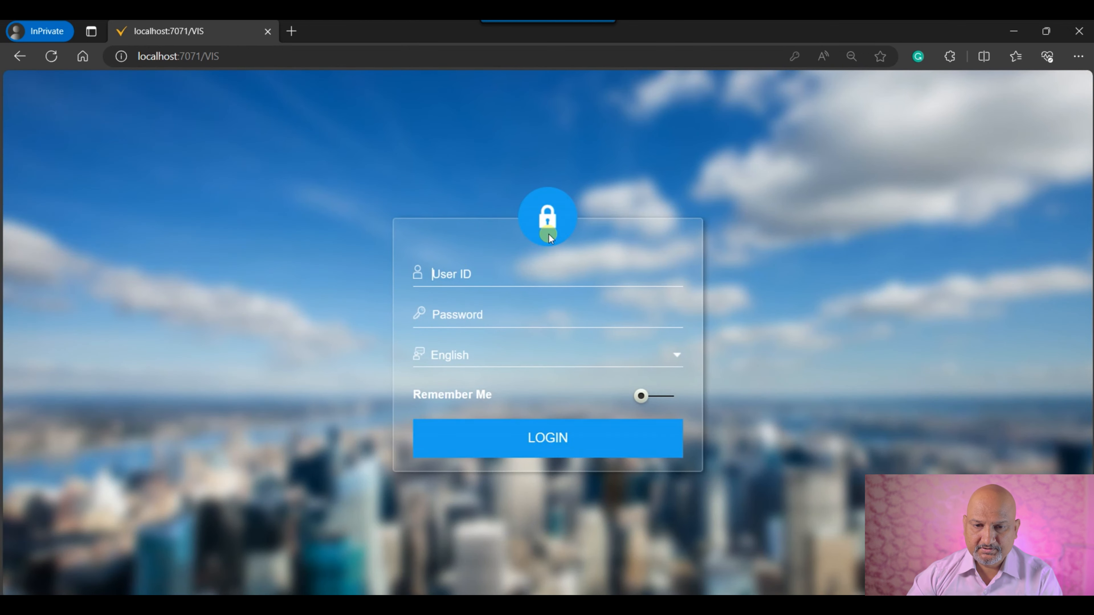
{"action": "left_click", "coordinate": [492, 318]}
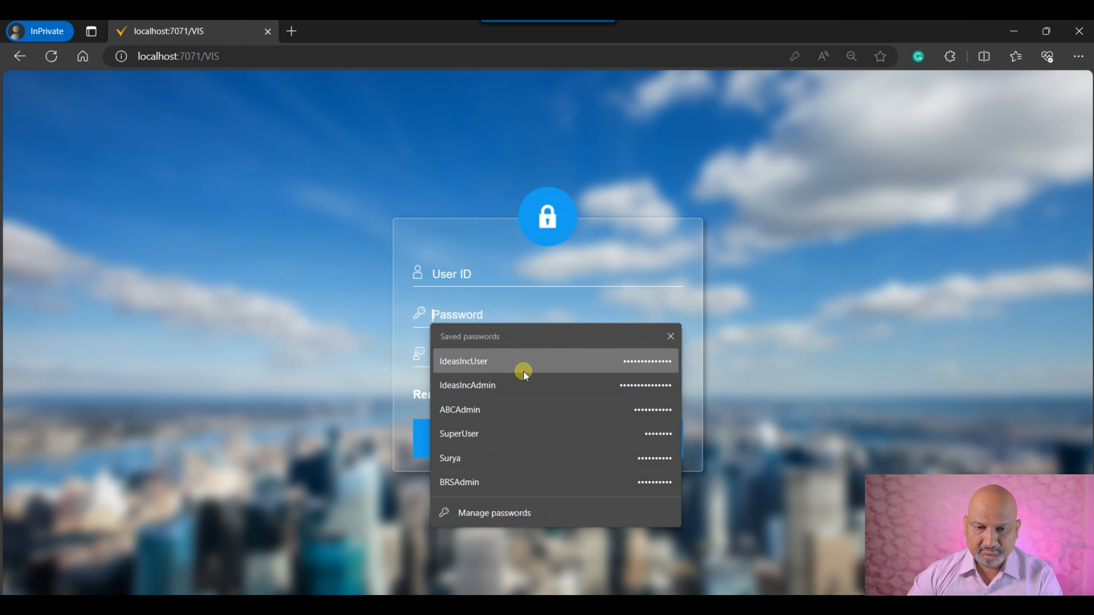
{"action": "left_click", "coordinate": [481, 437]}
{"action": "left_click", "coordinate": [554, 453]}
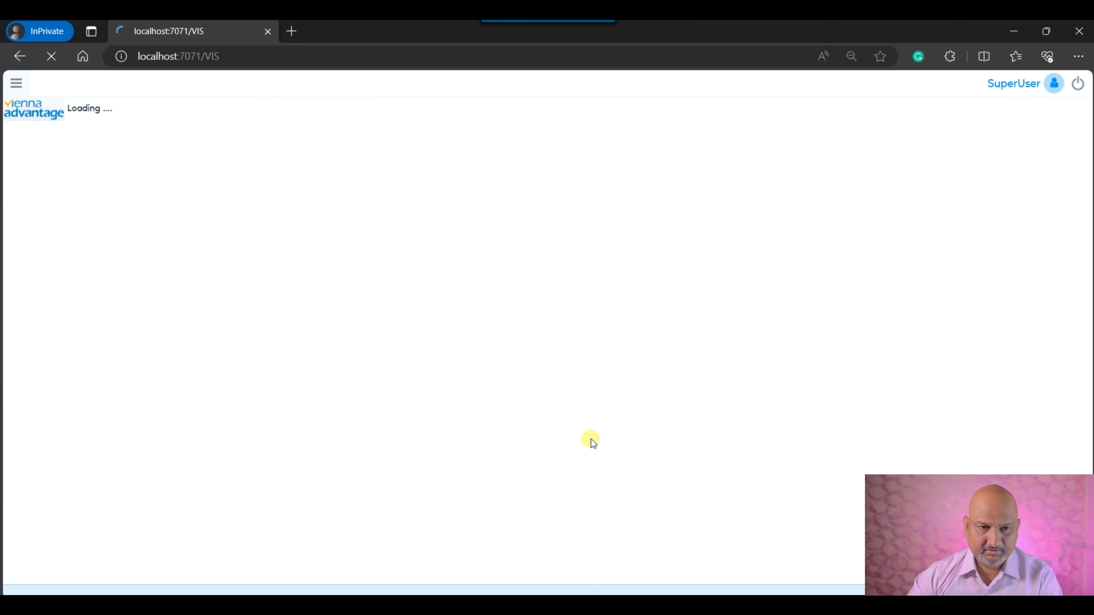
Step: Find and open the Database Schema window
{"action": "left_click", "coordinate": [16, 83]}
{"action": "left_click", "coordinate": [196, 118]}
{"action": "type", "text": "table"}
{"action": "key", "text": "Down"}
{"action": "key", "text": "ctrl+a"}
{"action": "type", "text": "database"}
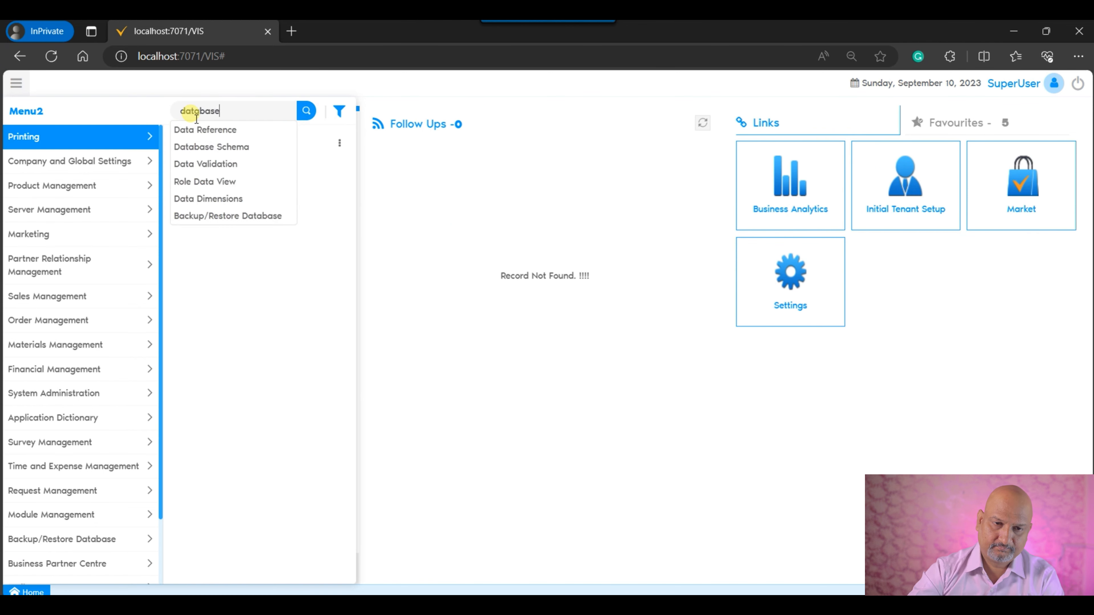
{"action": "key", "text": "Down"}
{"action": "key", "text": "Return"}
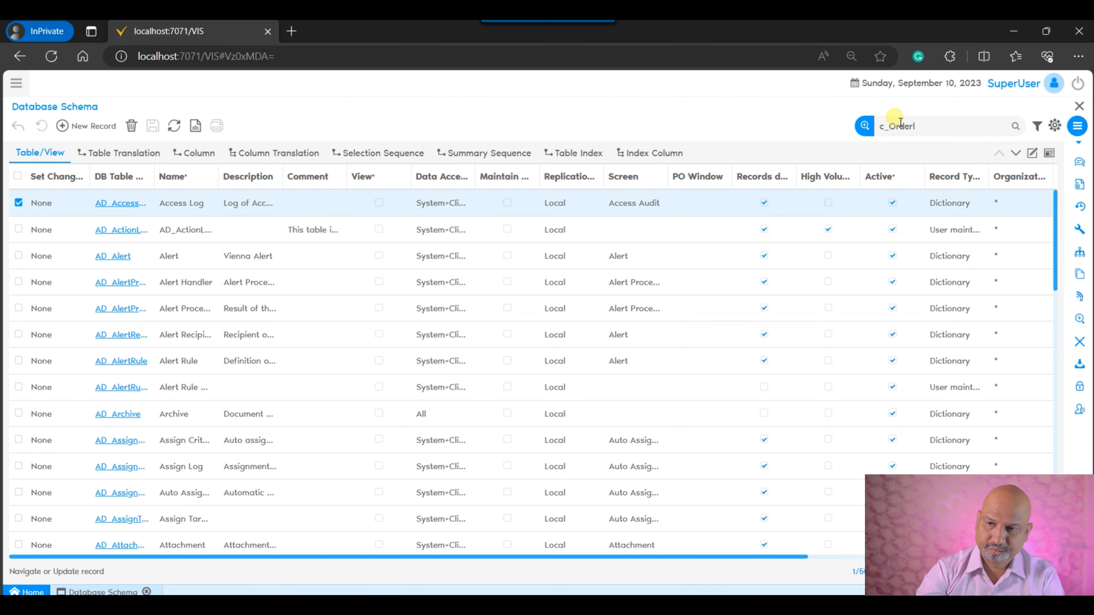
Step: Look up the C_Order table, find its DocAction column with the search docac, and examine the column's record
{"action": "key", "text": "Return"}
{"action": "left_click", "coordinate": [113, 258]}
{"action": "left_click", "coordinate": [200, 157]}
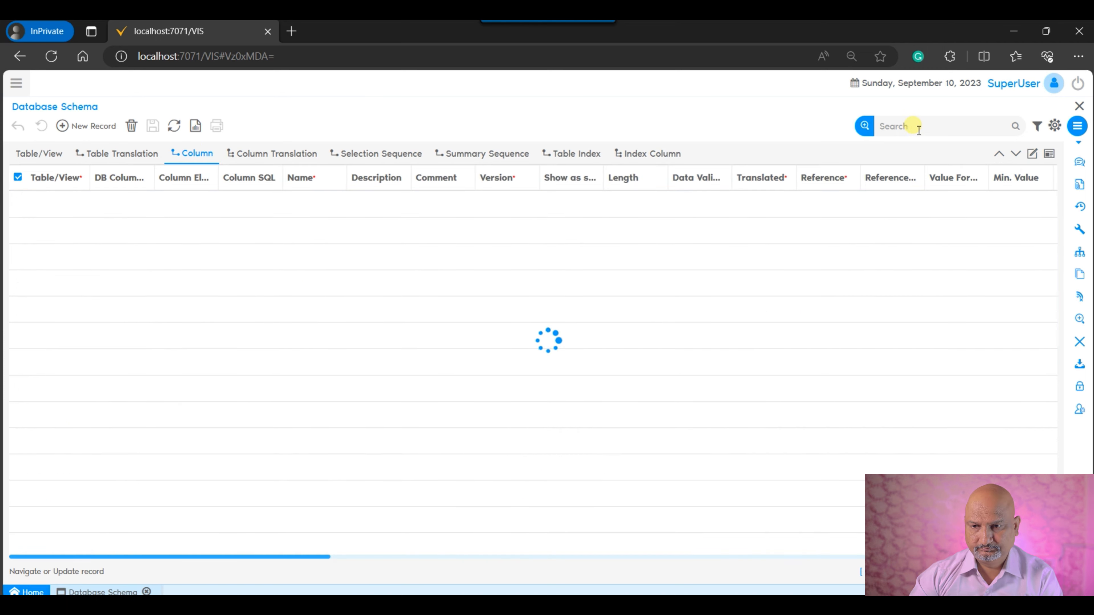
{"action": "left_click", "coordinate": [919, 129]}
{"action": "type", "text": "docac"}
{"action": "key", "text": "Return"}
{"action": "left_click", "coordinate": [1033, 153]}
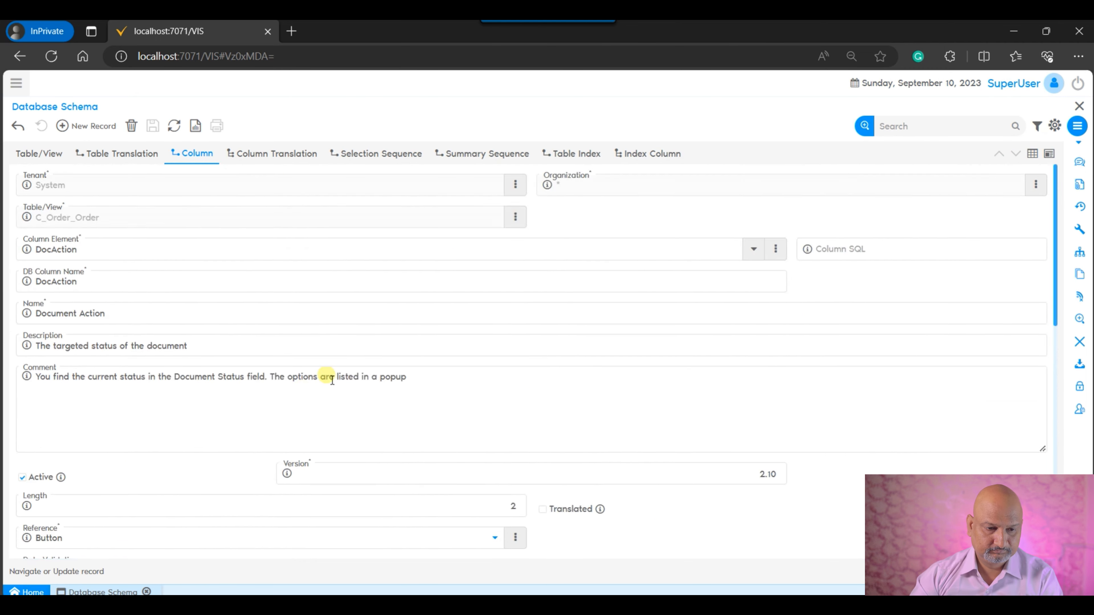
{"action": "scroll", "coordinate": [333, 381], "scroll_direction": "down", "scroll_amount": 4}
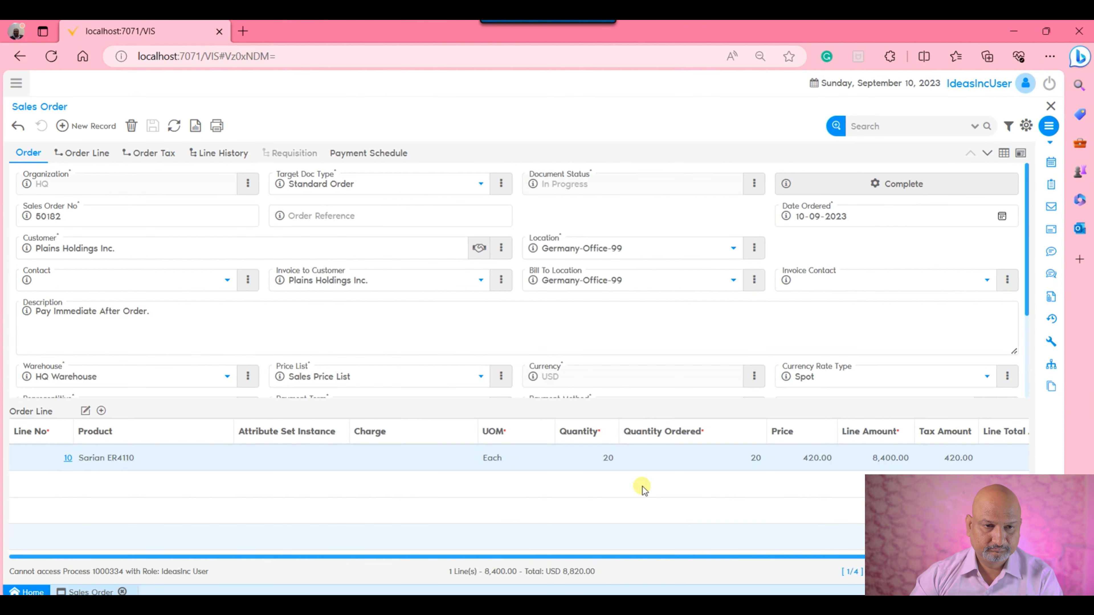
Step: Switch to the IdeasIncUser browser window, copy process ID 1000334 from the order's status message, and return to the SuperUser window
{"action": "scroll", "coordinate": [497, 370], "scroll_direction": "down", "scroll_amount": 3}
{"action": "double_click", "coordinate": [107, 572]}
{"action": "right_click", "coordinate": [107, 573]}
{"action": "left_click", "coordinate": [147, 297]}
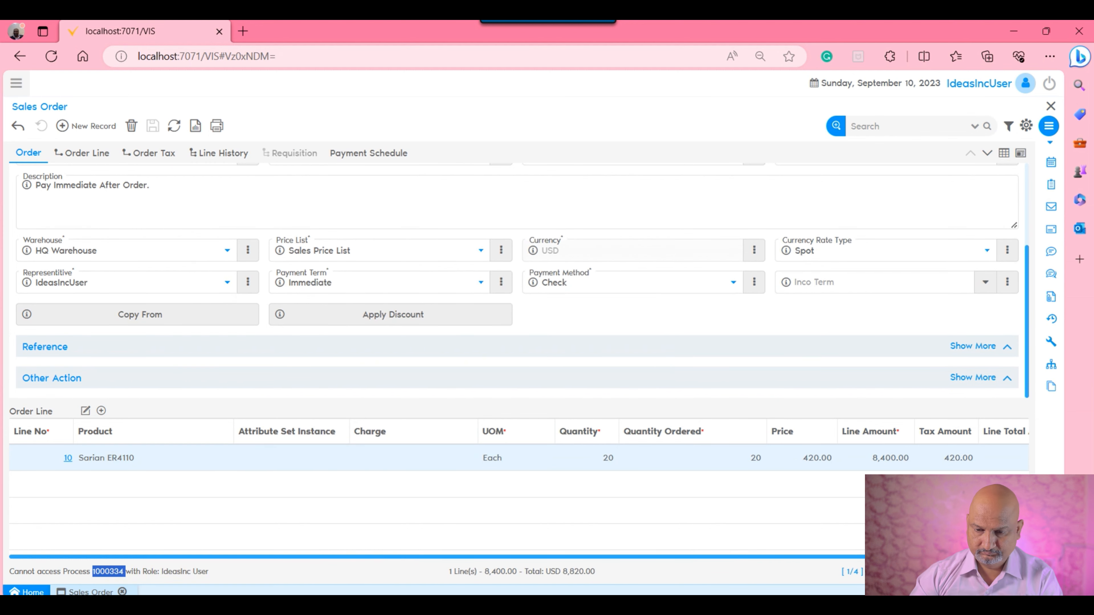
{"action": "key", "text": "alt+Tab"}
Step: Find and open the Job & Report window
{"action": "left_click", "coordinate": [17, 88]}
{"action": "type", "text": "jabob"}
{"action": "key", "text": "Down"}
{"action": "key", "text": "Down"}
{"action": "key", "text": "Up"}
{"action": "key", "text": "Return"}
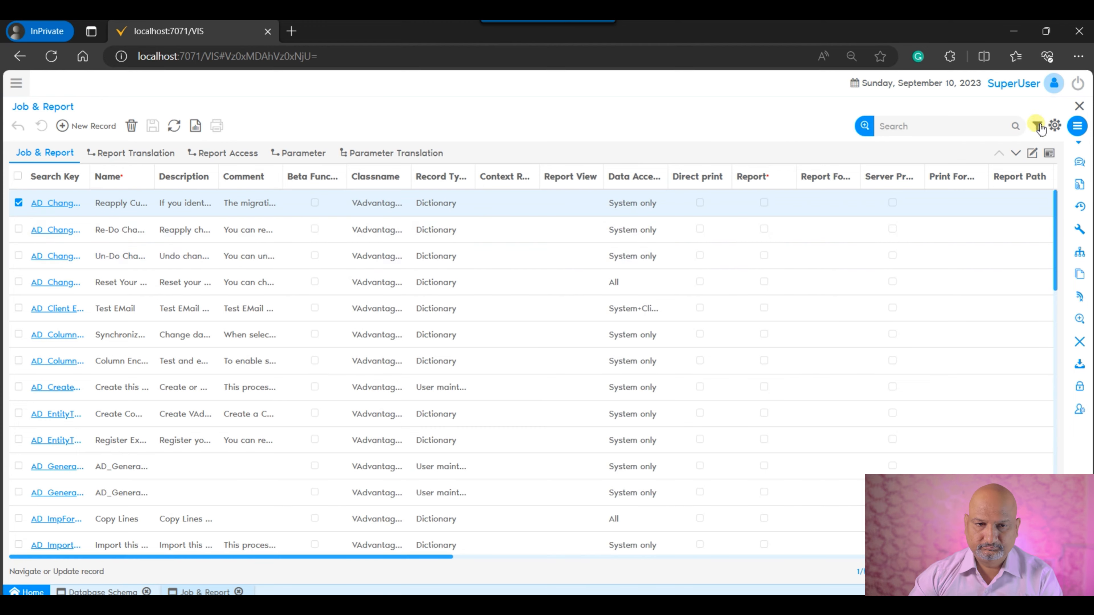
Step: Start a record lookup in Job & Report with Job (ID) as the query column
{"action": "left_click", "coordinate": [1041, 128]}
{"action": "left_click", "coordinate": [864, 126]}
{"action": "left_click", "coordinate": [344, 235]}
{"action": "scroll", "coordinate": [353, 333], "scroll_direction": "down", "scroll_amount": 3}
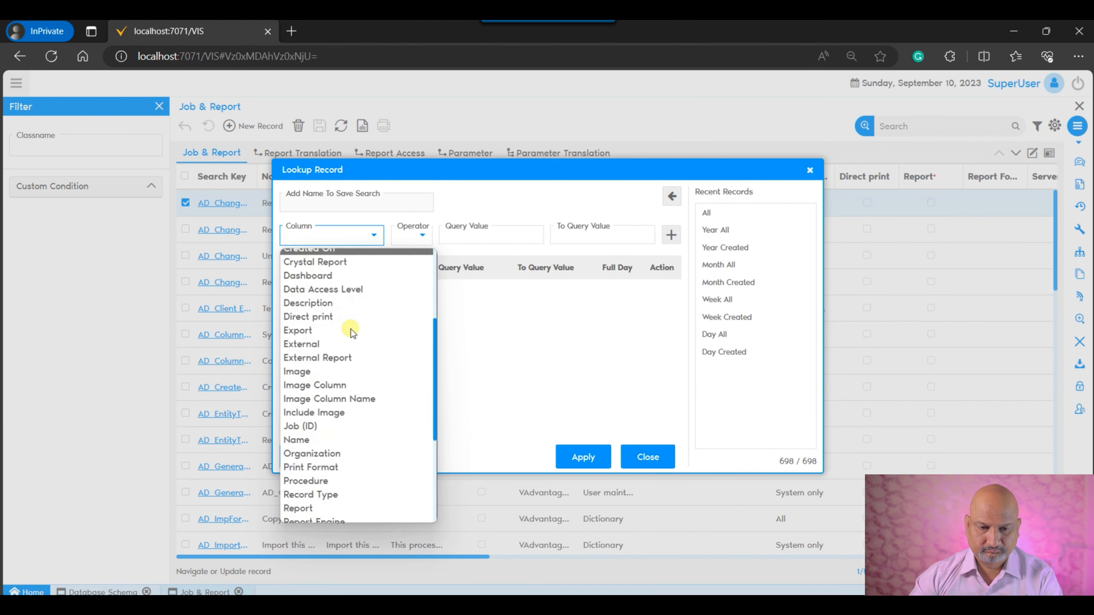
{"action": "left_click", "coordinate": [301, 418]}
{"action": "left_click", "coordinate": [512, 234]}
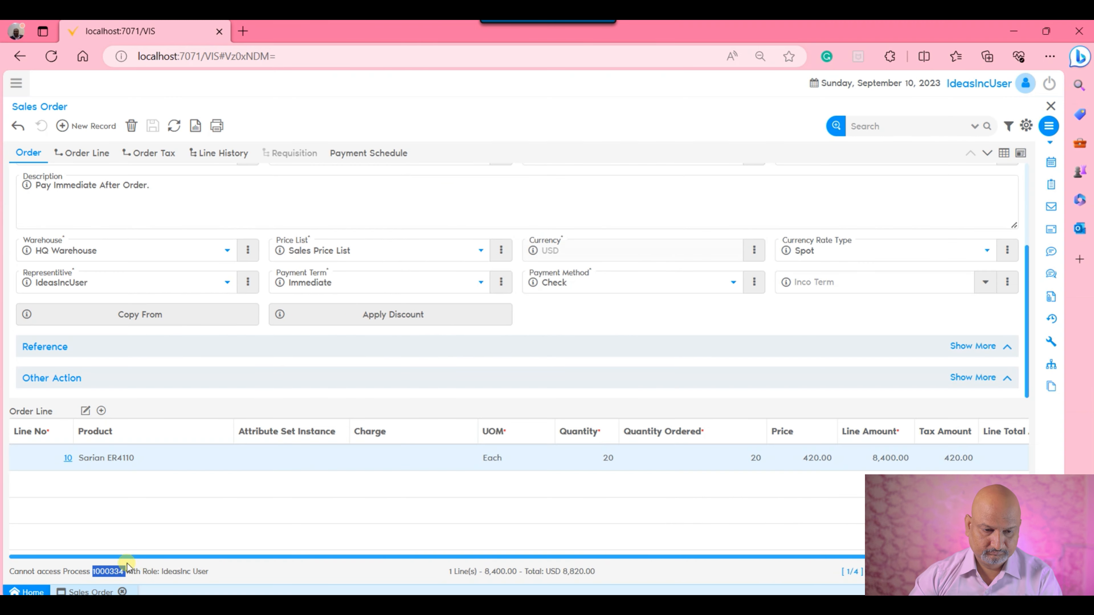
Step: Copy process ID 1000334 from the order's status message into the lookup's query value, apply the lookup, and select the matching job
{"action": "right_click", "coordinate": [98, 573]}
{"action": "left_click", "coordinate": [129, 296]}
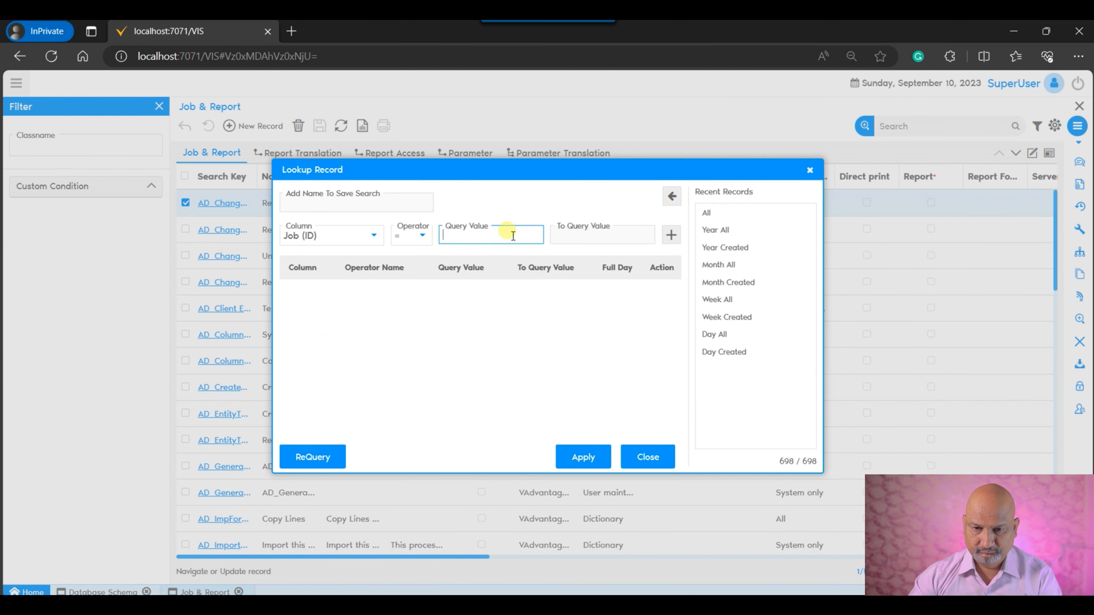
{"action": "right_click", "coordinate": [513, 236]}
{"action": "left_click", "coordinate": [540, 374]}
{"action": "left_click", "coordinate": [574, 458]}
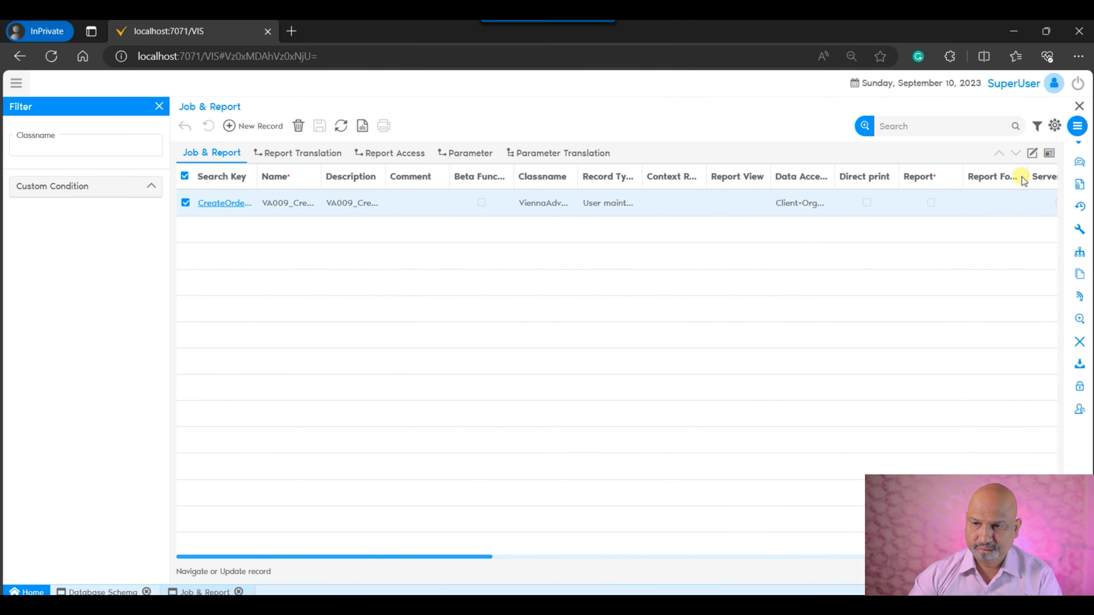
{"action": "left_click", "coordinate": [299, 216]}
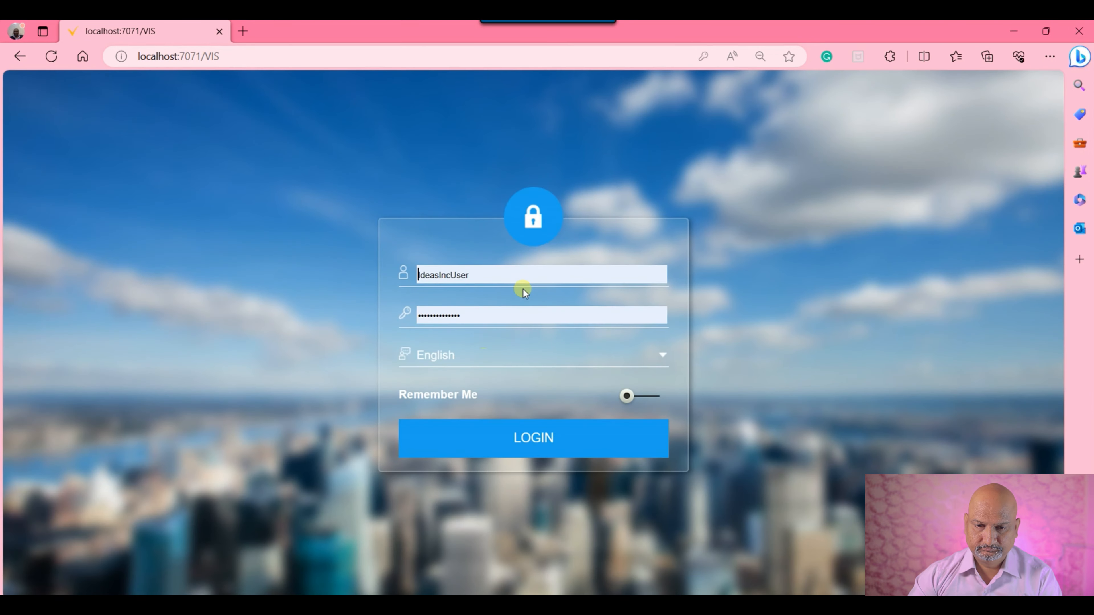
Step: Log in as IdeasIncAdmin with the saved password
{"action": "left_click", "coordinate": [512, 315]}
{"action": "left_click", "coordinate": [482, 429]}
{"action": "left_click", "coordinate": [482, 428]}
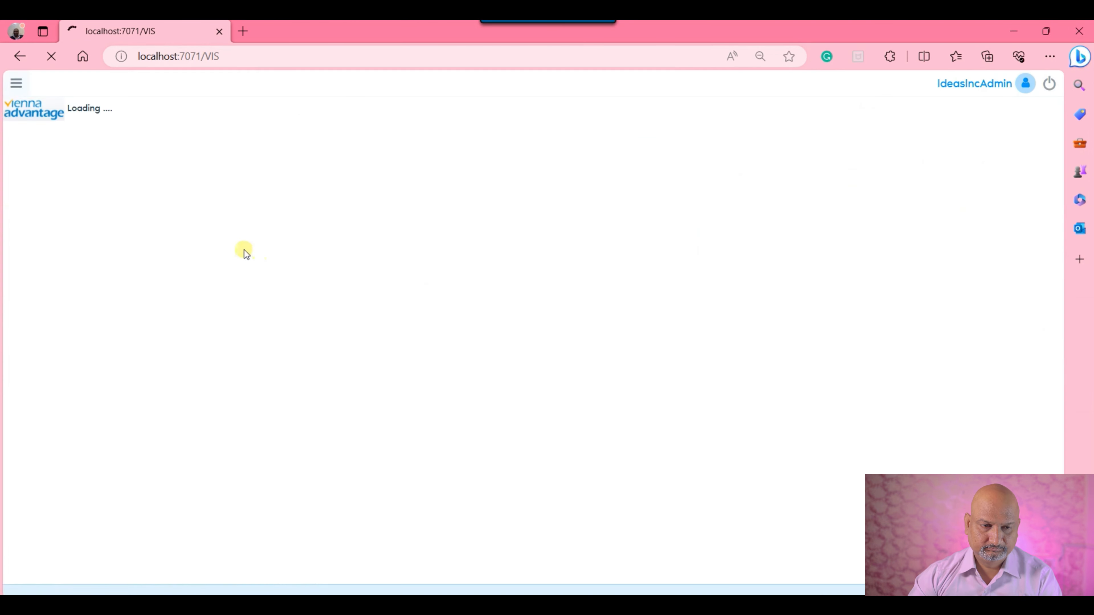
Step: Find and open the Role window
{"action": "left_click", "coordinate": [16, 83]}
{"action": "type", "text": "role"}
{"action": "key", "text": "Down"}
{"action": "key", "text": "Return"}
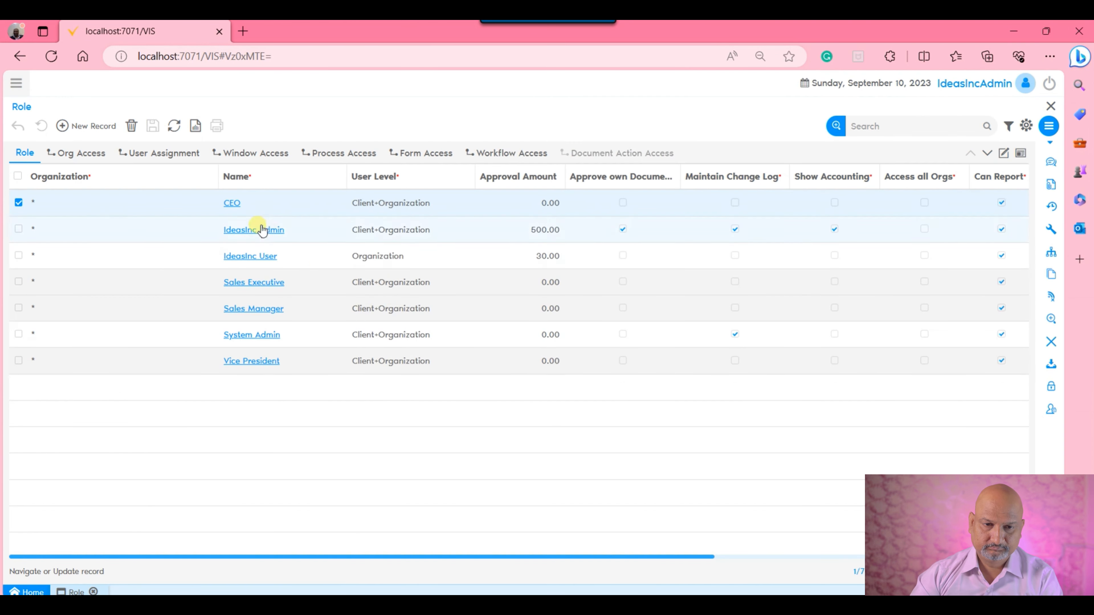
Step: Select the IdeasInc User role and show its Process Access records in form view
{"action": "left_click", "coordinate": [257, 226]}
{"action": "left_click", "coordinate": [1004, 156]}
{"action": "left_click", "coordinate": [270, 255]}
{"action": "left_click", "coordinate": [346, 153]}
{"action": "left_click", "coordinate": [1005, 154]}
Step: Add a read-write Process Access record for the IdeasInc User role with the job VA009_CreateOrderSchedule and save it
{"action": "left_click", "coordinate": [89, 126]}
{"action": "left_click", "coordinate": [530, 189]}
{"action": "left_click", "coordinate": [433, 222]}
{"action": "key", "text": "Down"}
{"action": "key", "text": "Down"}
{"action": "key", "text": "Down"}
{"action": "key", "text": "Down"}
{"action": "key", "text": "Down"}
{"action": "key", "text": "Down"}
{"action": "key", "text": "Down"}
{"action": "key", "text": "Down"}
{"action": "key", "text": "Down"}
{"action": "key", "text": "Down"}
{"action": "key", "text": "Down"}
{"action": "key", "text": "Down"}
{"action": "key", "text": "Down"}
{"action": "key", "text": "Down"}
{"action": "key", "text": "Down"}
{"action": "key", "text": "Down"}
{"action": "key", "text": "Down"}
{"action": "key", "text": "Down"}
{"action": "key", "text": "Down"}
{"action": "key", "text": "Down"}
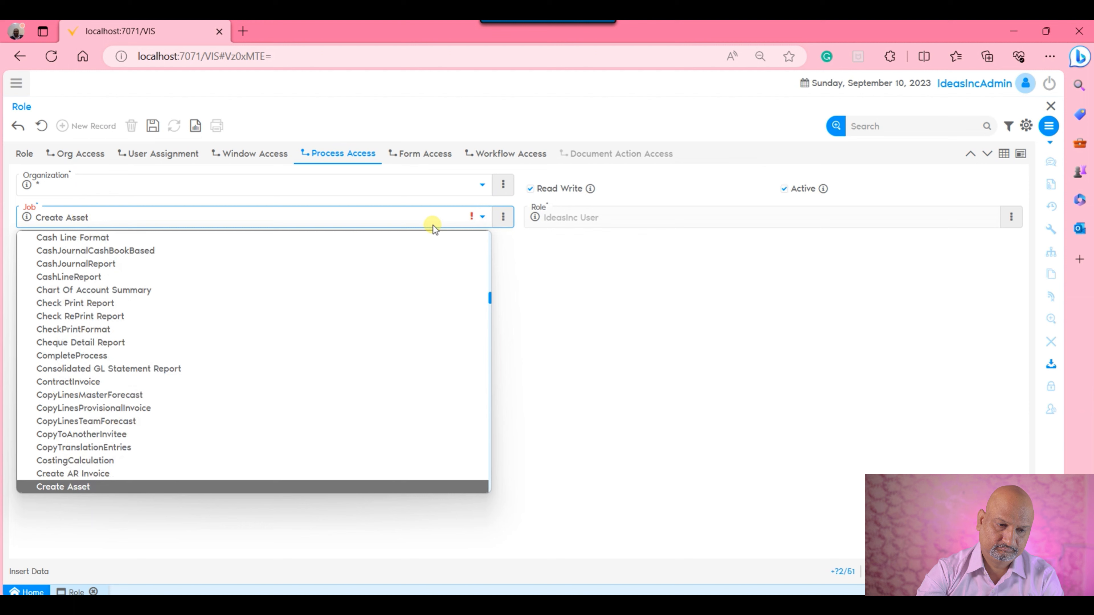
{"action": "key", "text": "Return"}
{"action": "left_click", "coordinate": [152, 128]}
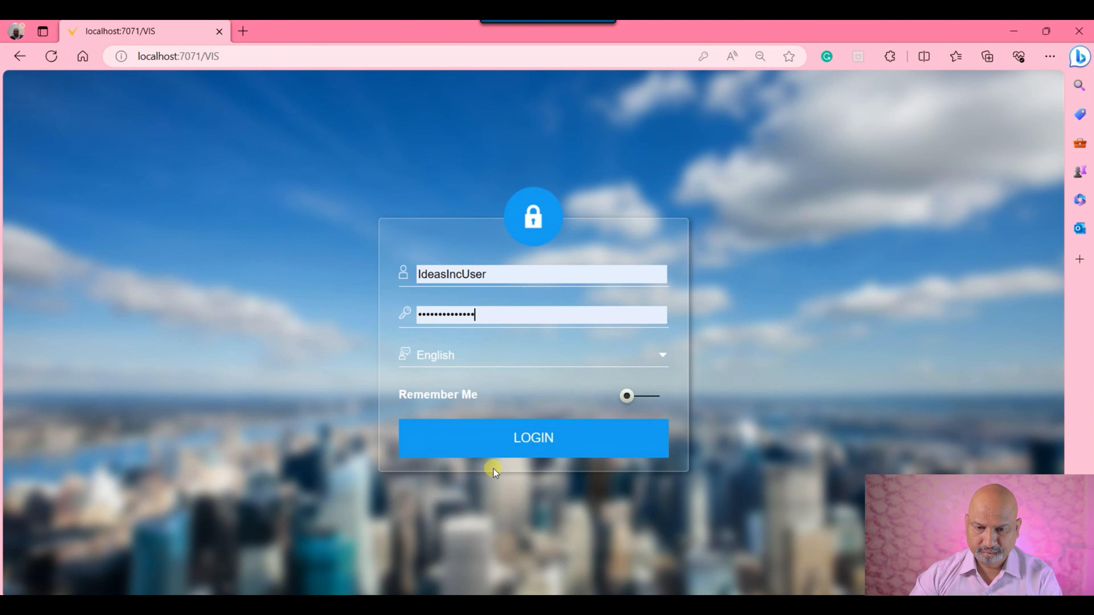
Step: Log in as IdeasIncUser and open the Sales Order window
{"action": "left_click", "coordinate": [554, 433]}
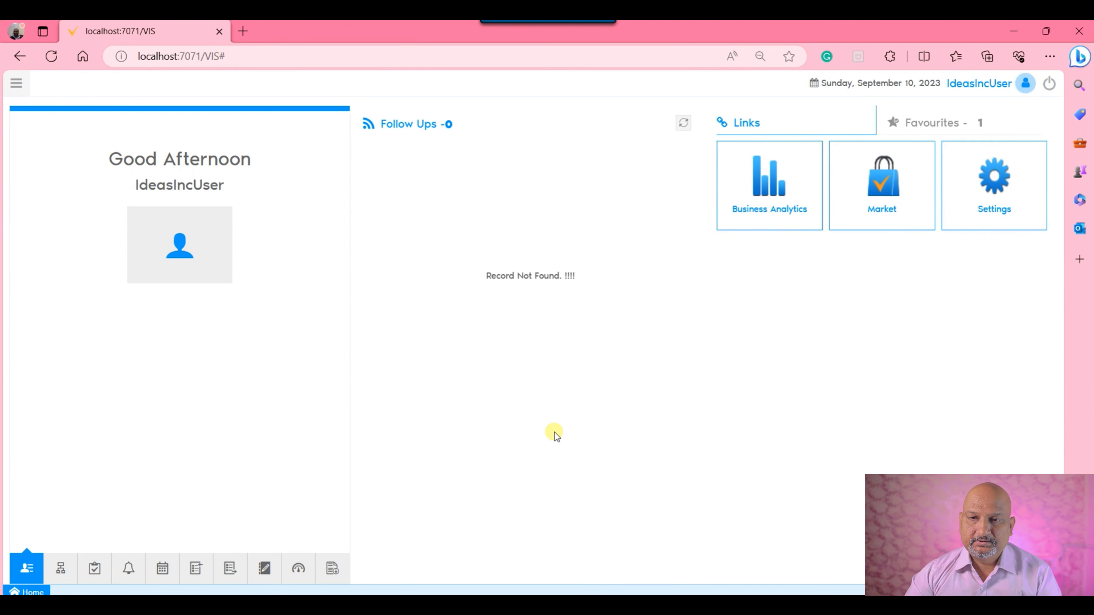
{"action": "left_click", "coordinate": [11, 91]}
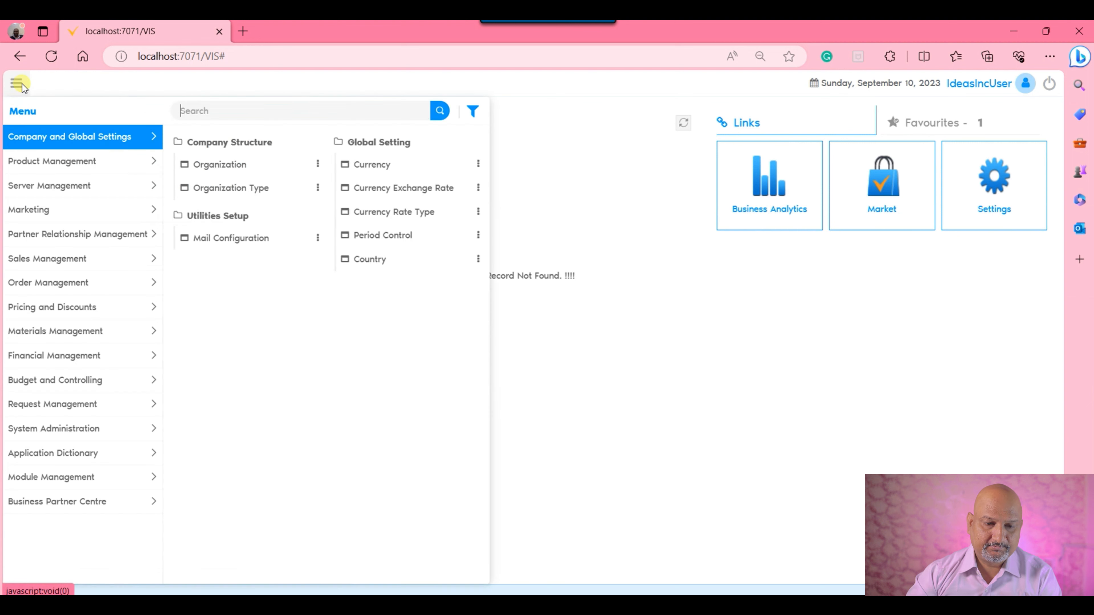
{"action": "type", "text": "sale"}
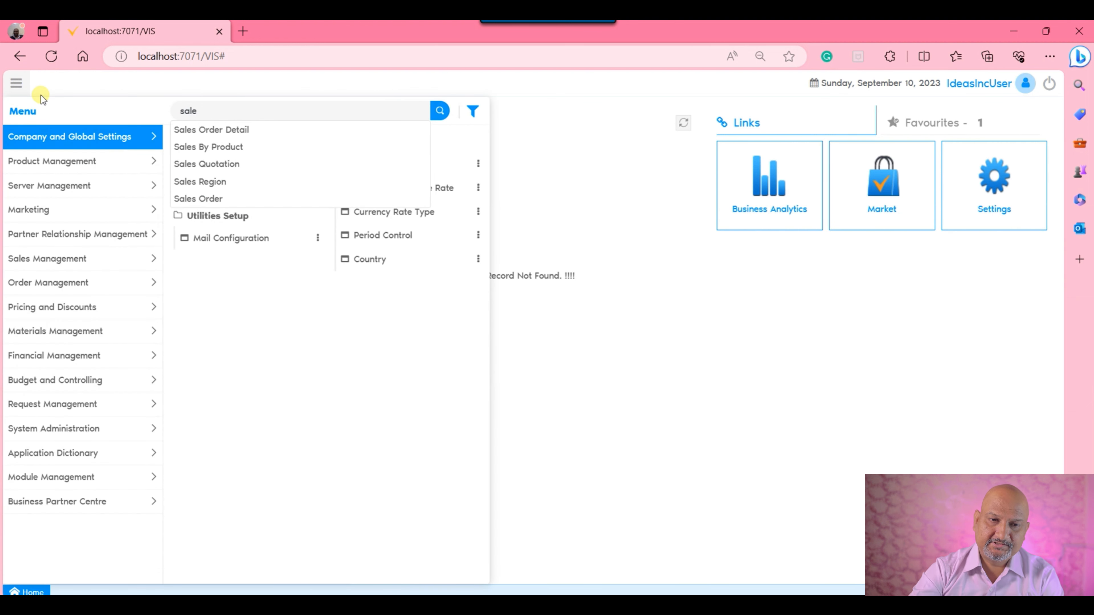
{"action": "key", "text": "Up"}
{"action": "key", "text": "Return"}
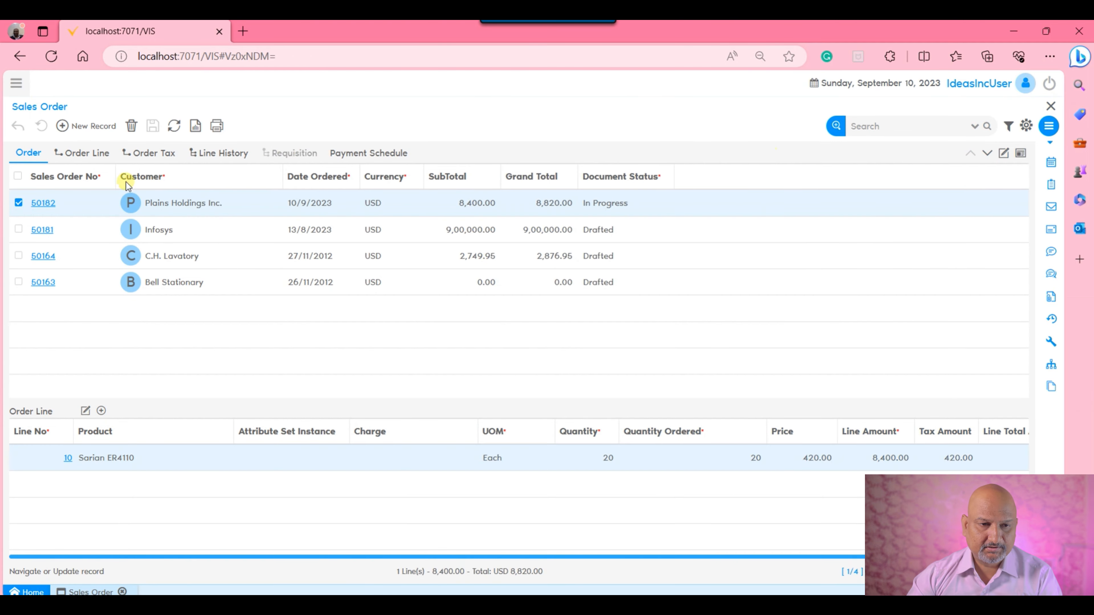
Step: Open the Plains Holdings Inc. sales order, run the Complete document action on it, and review its status message and fields
{"action": "left_click", "coordinate": [43, 202]}
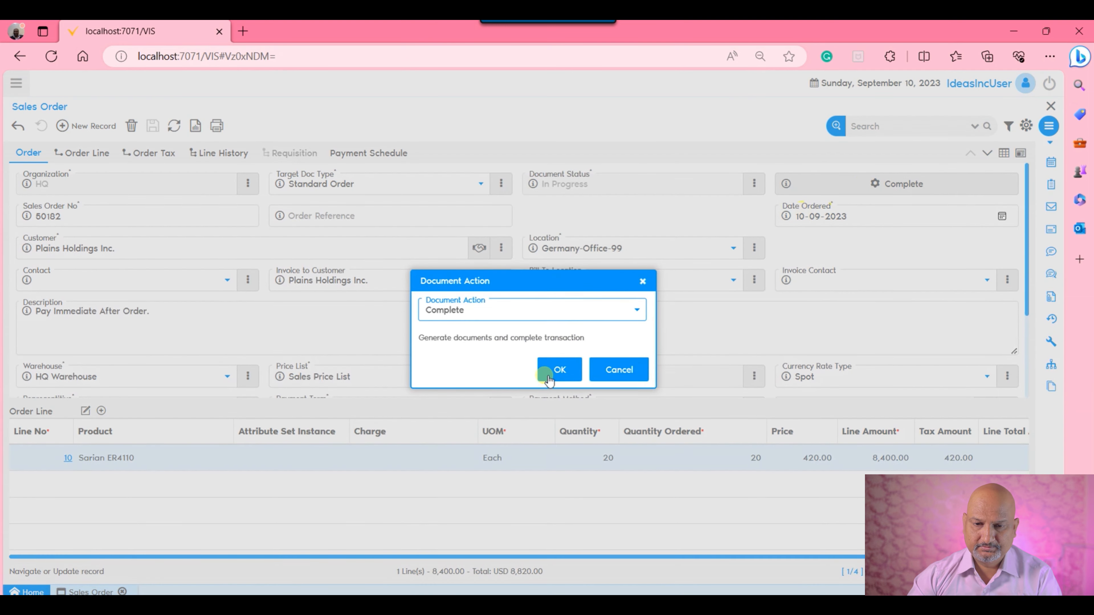
{"action": "left_click", "coordinate": [554, 369]}
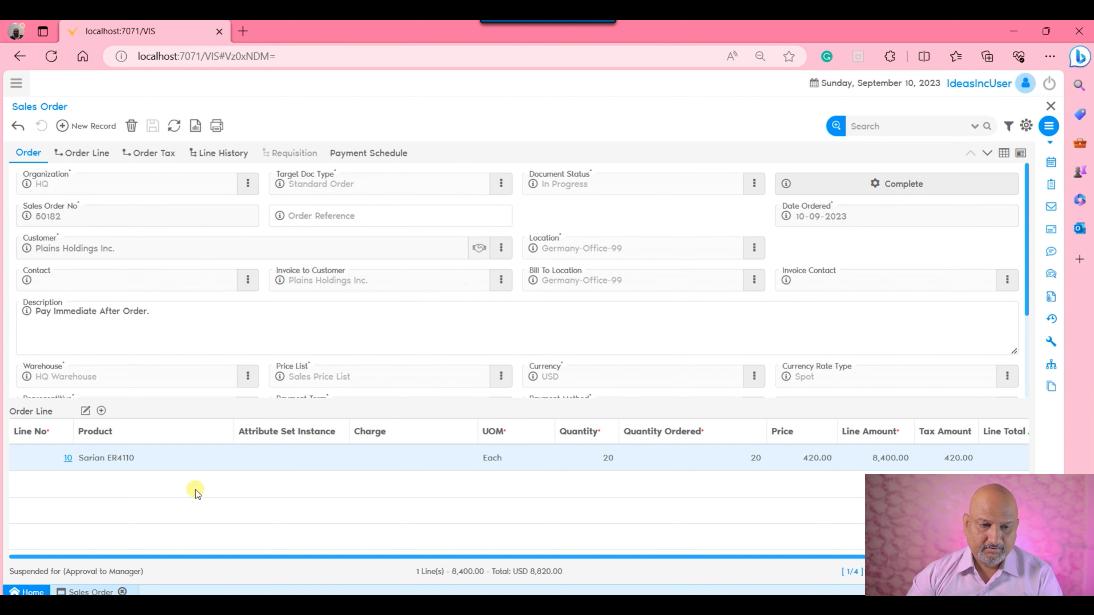
{"action": "left_click_drag", "start_coordinate": [16, 577], "coordinate": [241, 575]}
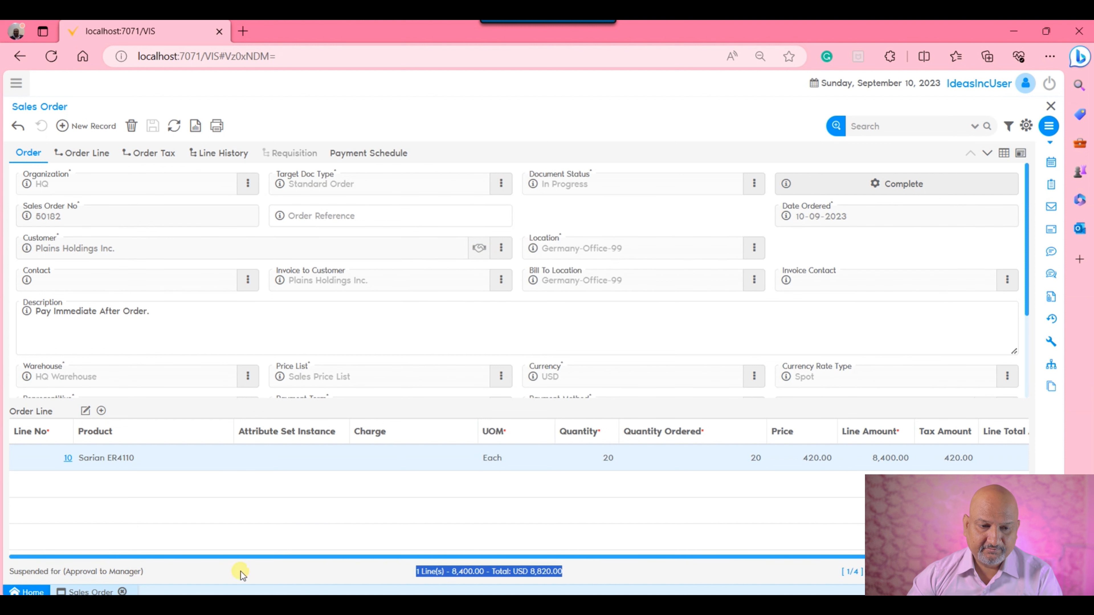
{"action": "scroll", "coordinate": [427, 321], "scroll_direction": "down", "scroll_amount": 3}
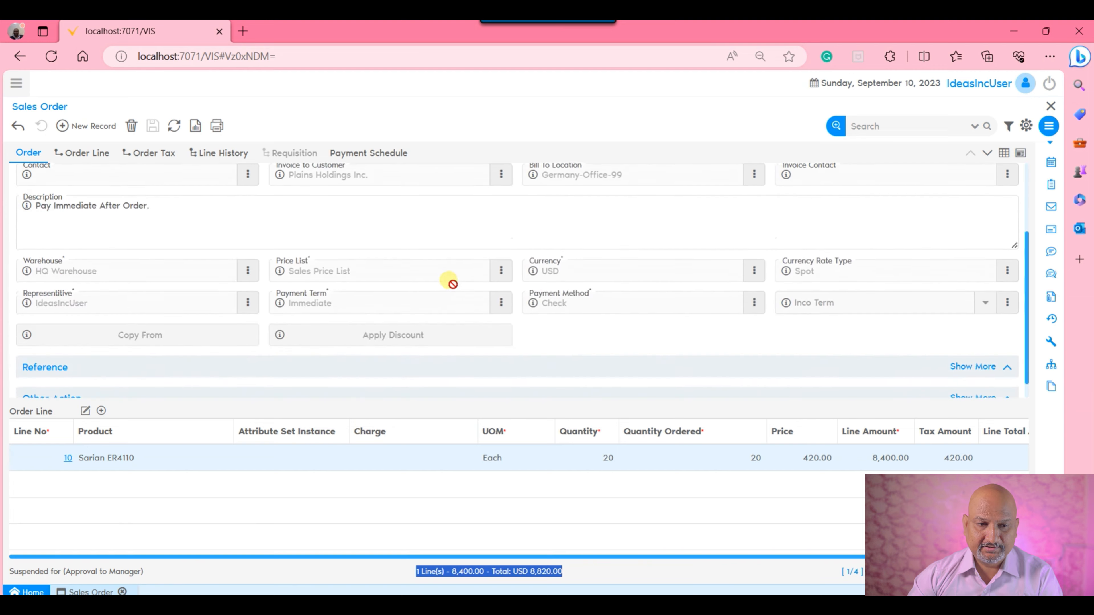
{"action": "scroll", "coordinate": [305, 345], "scroll_direction": "down", "scroll_amount": 2}
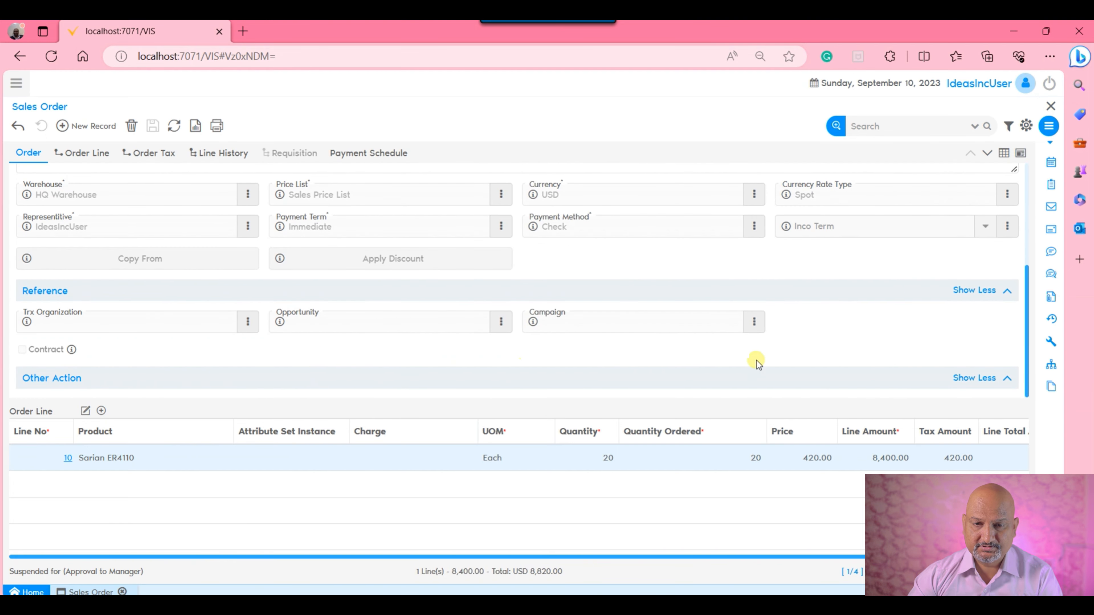
{"action": "scroll", "coordinate": [808, 335], "scroll_direction": "up", "scroll_amount": 6}
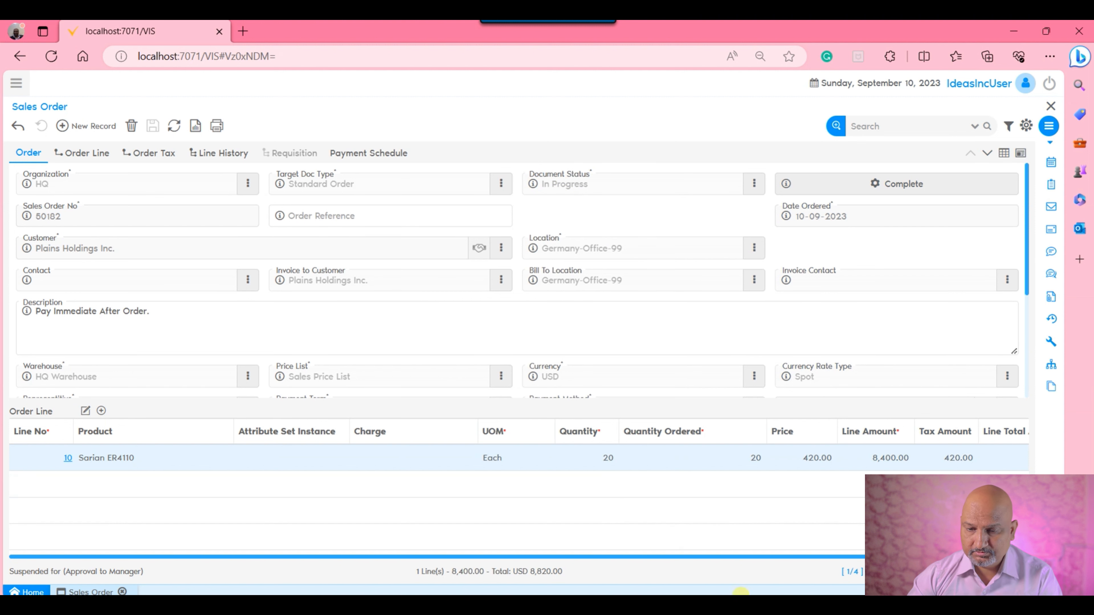
Step: Switch to the SuperUser browser window, log out, and log in as IdeasIncAdmin with the saved password
{"action": "mouse_move", "coordinate": [739, 591]}
{"action": "left_click", "coordinate": [808, 548]}
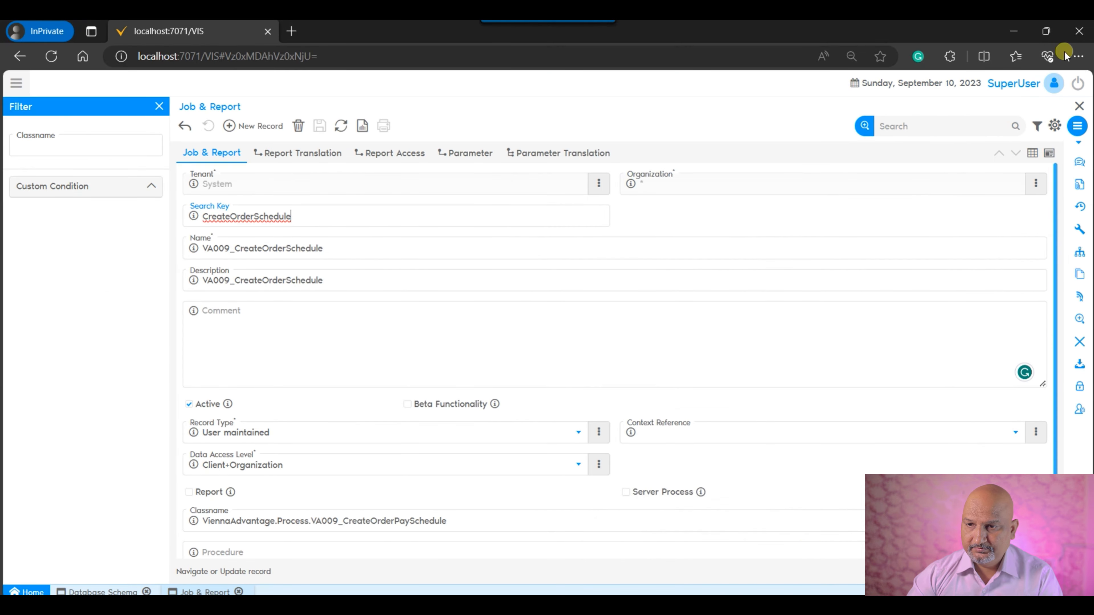
{"action": "left_click", "coordinate": [1076, 83]}
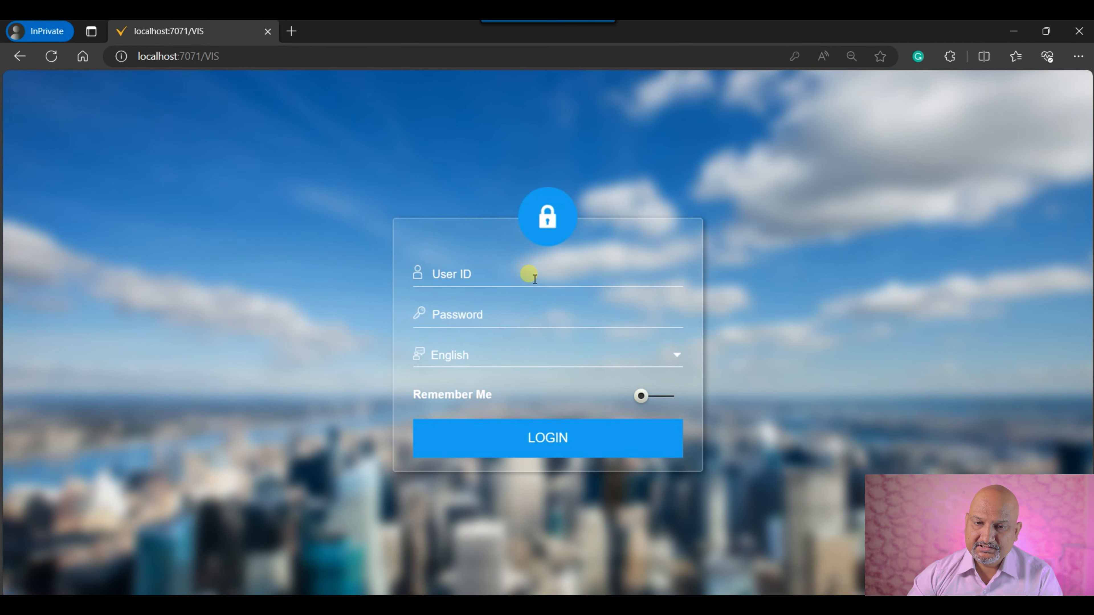
{"action": "left_click", "coordinate": [534, 276]}
{"action": "left_click", "coordinate": [493, 347]}
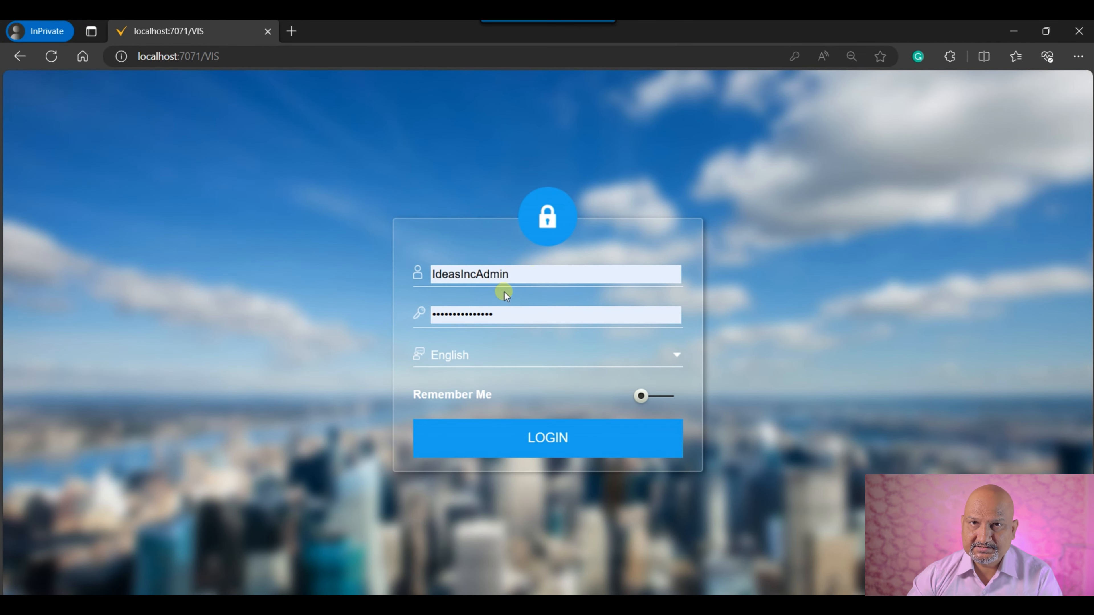
{"action": "left_click", "coordinate": [527, 447]}
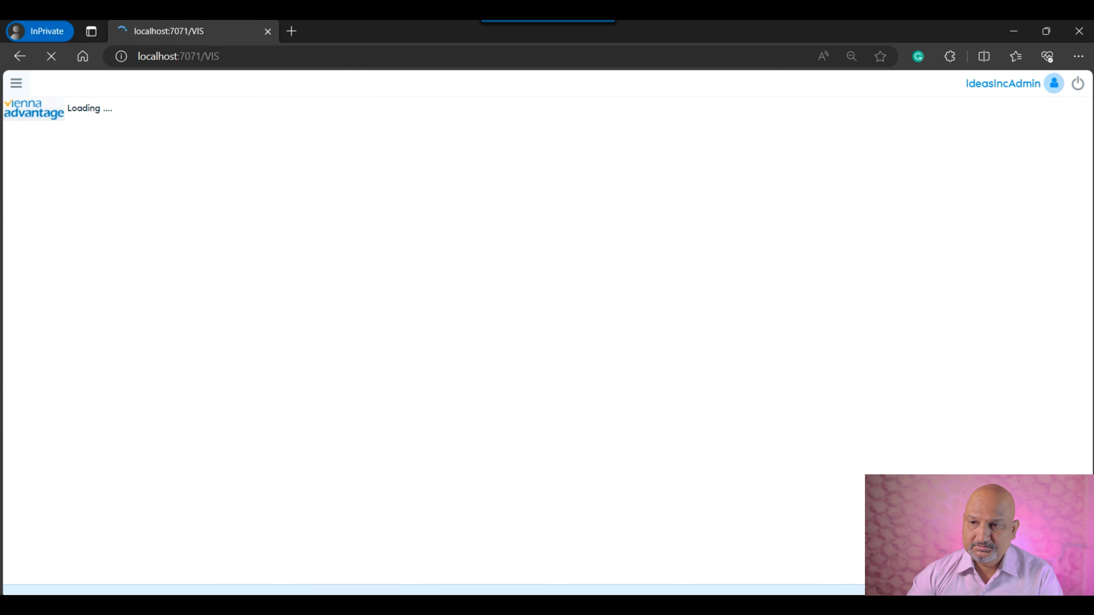
Step: Check the logged-in role, then open the (Approval to Manager) workflow activity for Plains Holdings Inc. with its history records
{"action": "left_click", "coordinate": [1019, 88]}
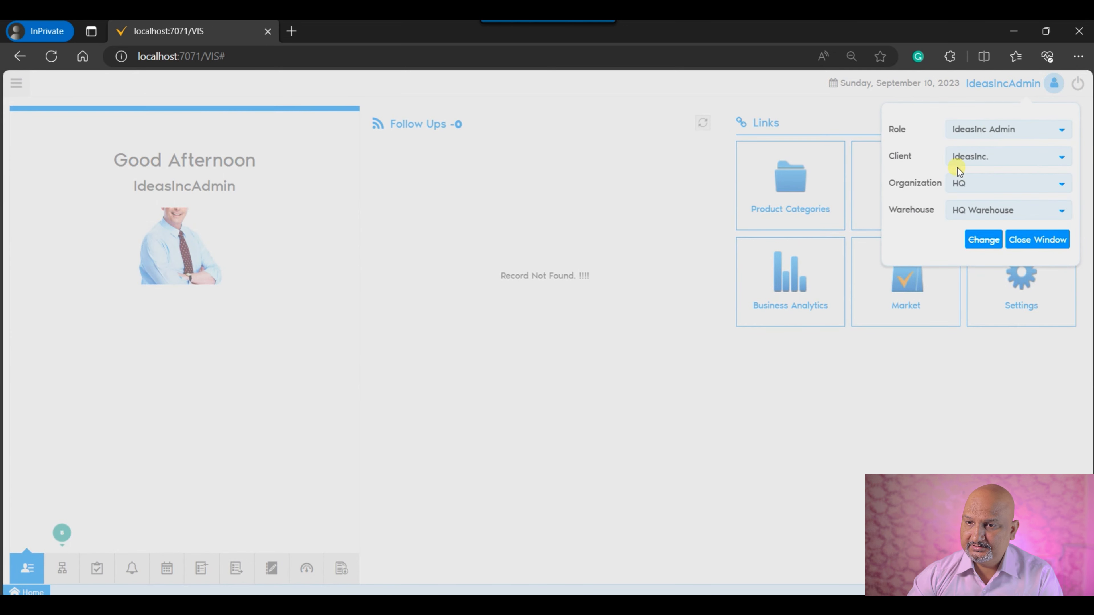
{"action": "left_click", "coordinate": [504, 366]}
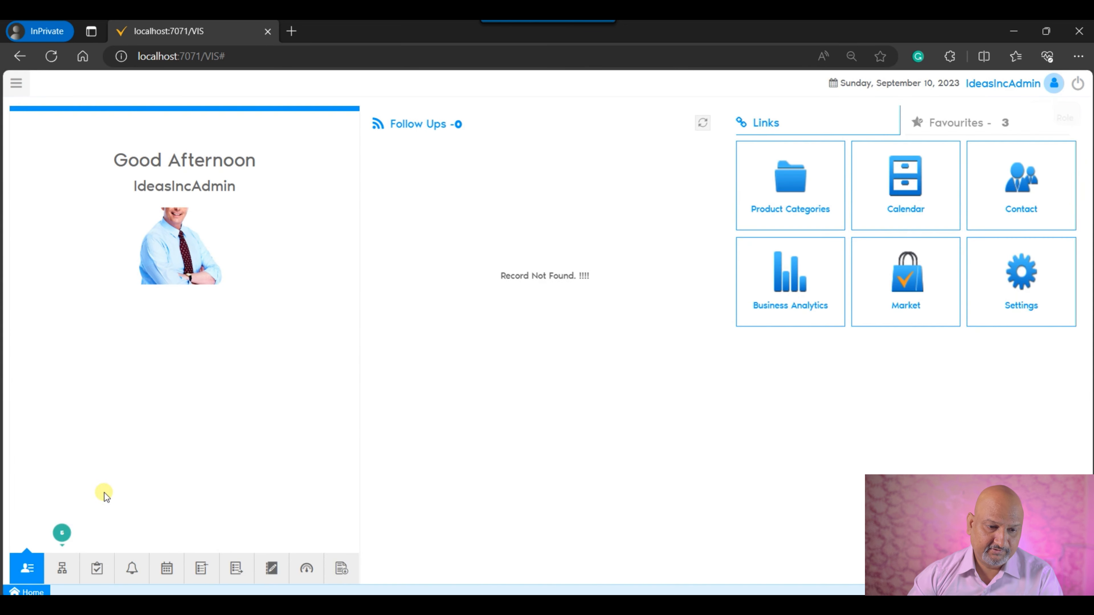
{"action": "left_click", "coordinate": [60, 568]}
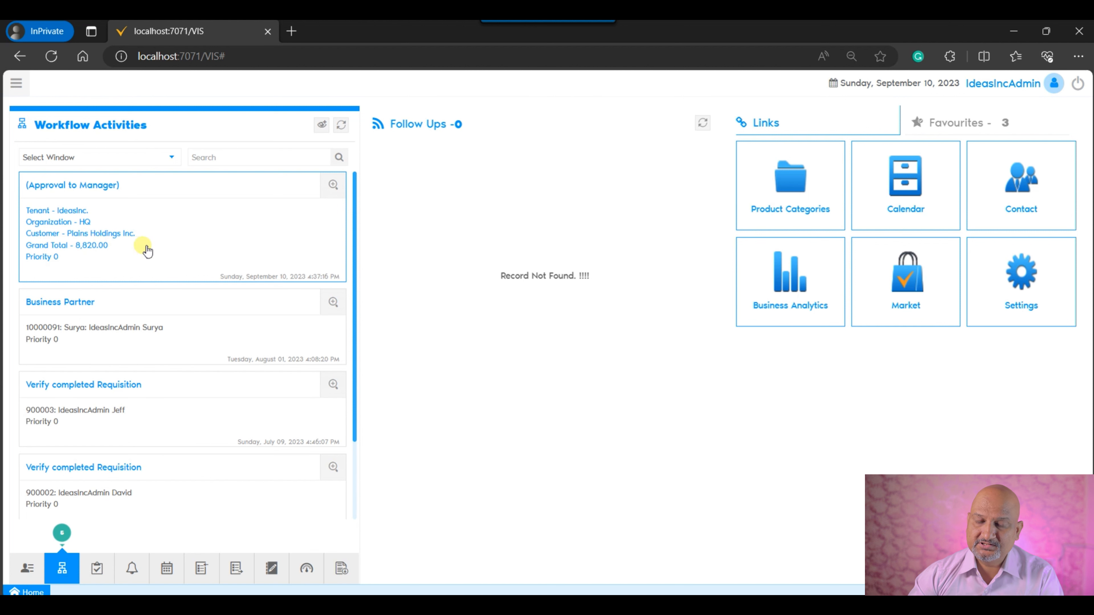
{"action": "left_click", "coordinate": [181, 240]}
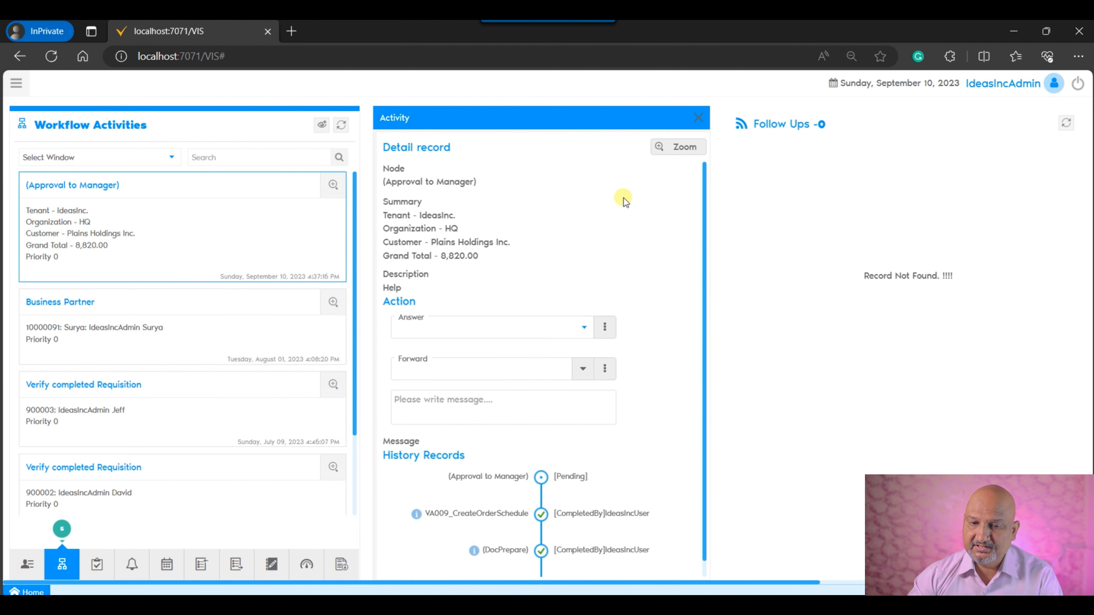
{"action": "scroll", "coordinate": [686, 273], "scroll_direction": "down", "scroll_amount": 1}
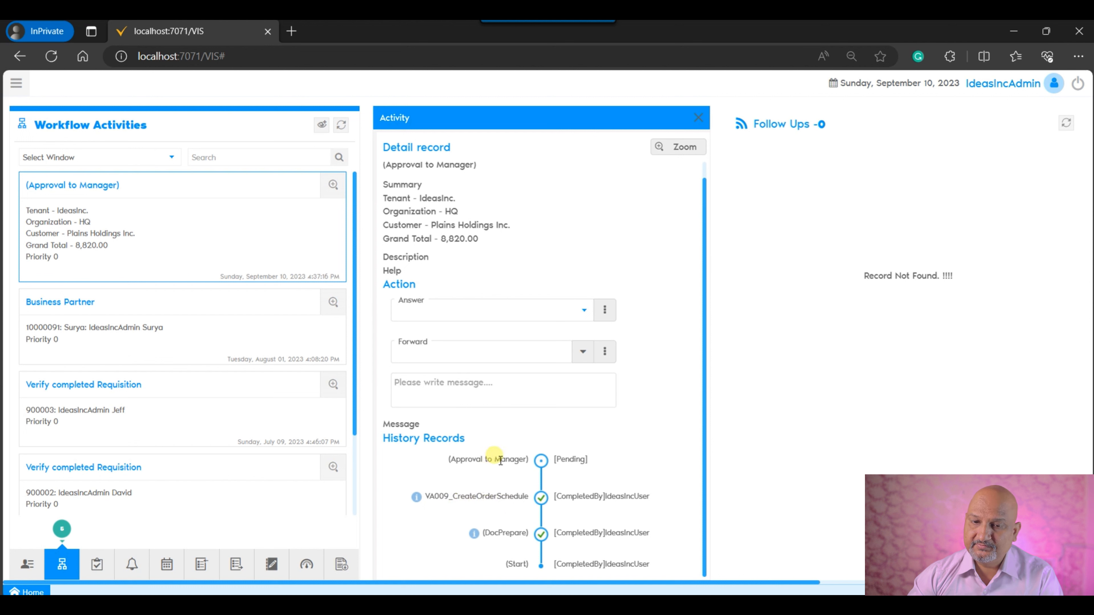
Step: Check the available approval answers, zoom into the activity's sales order, view it as a form, and close it
{"action": "left_click", "coordinate": [498, 314]}
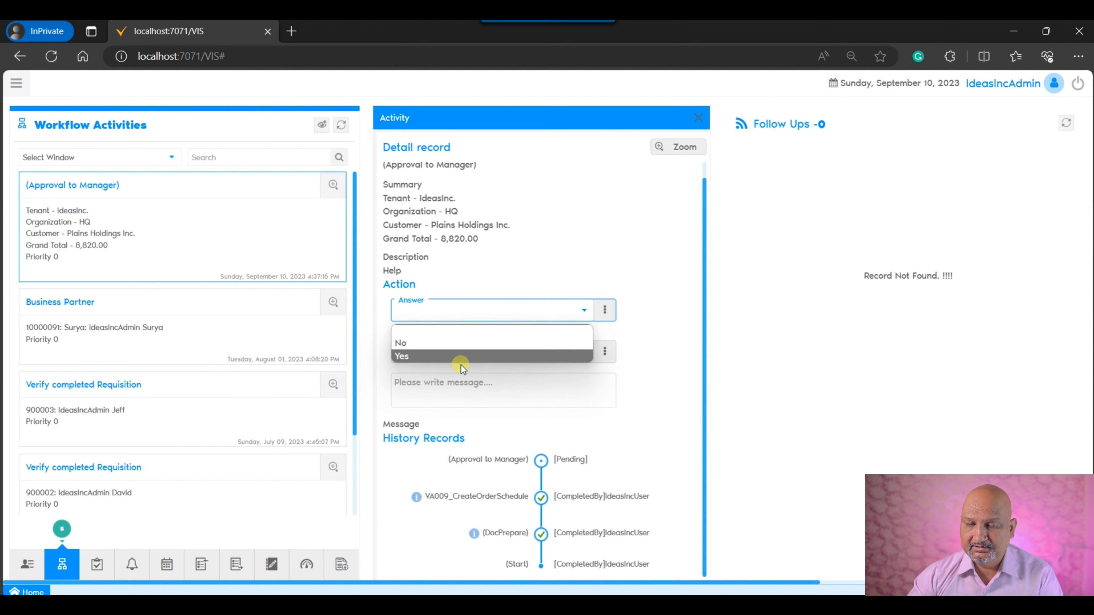
{"action": "left_click", "coordinate": [539, 244]}
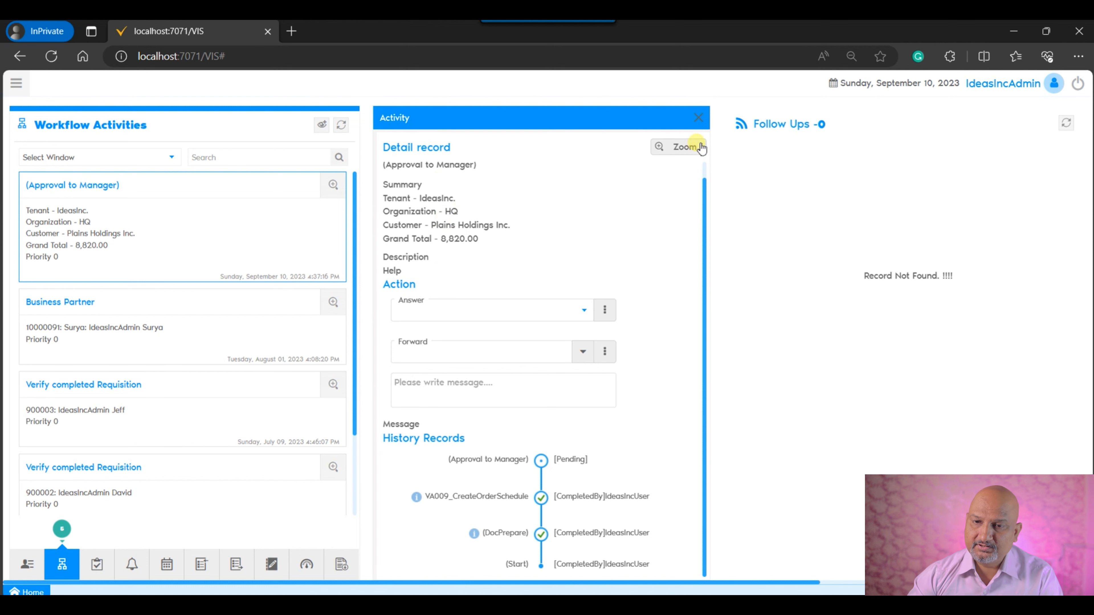
{"action": "left_click", "coordinate": [686, 148]}
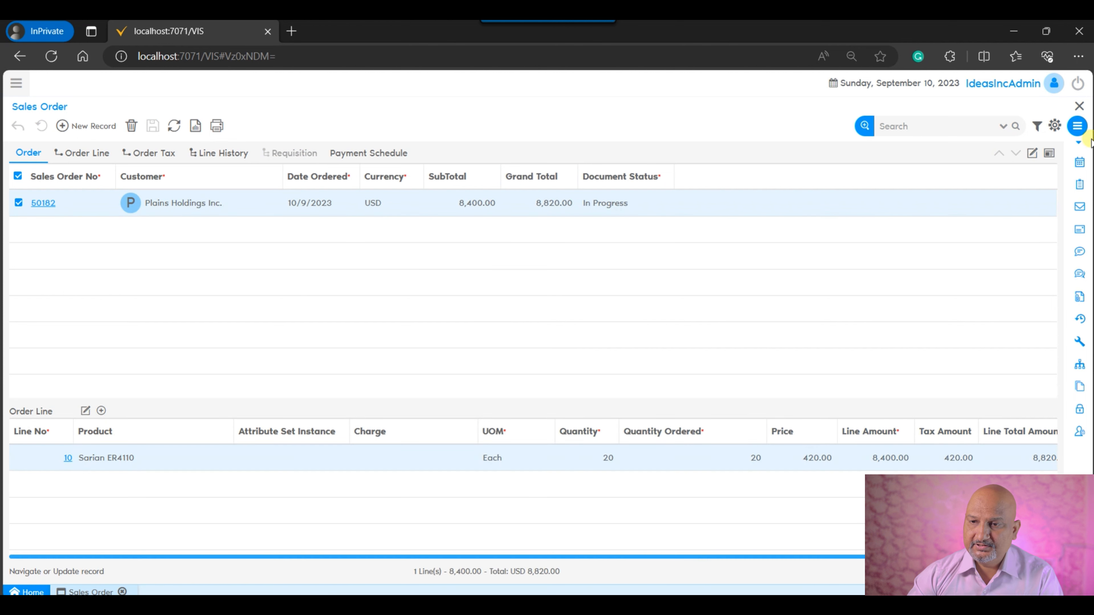
{"action": "left_click", "coordinate": [1033, 155]}
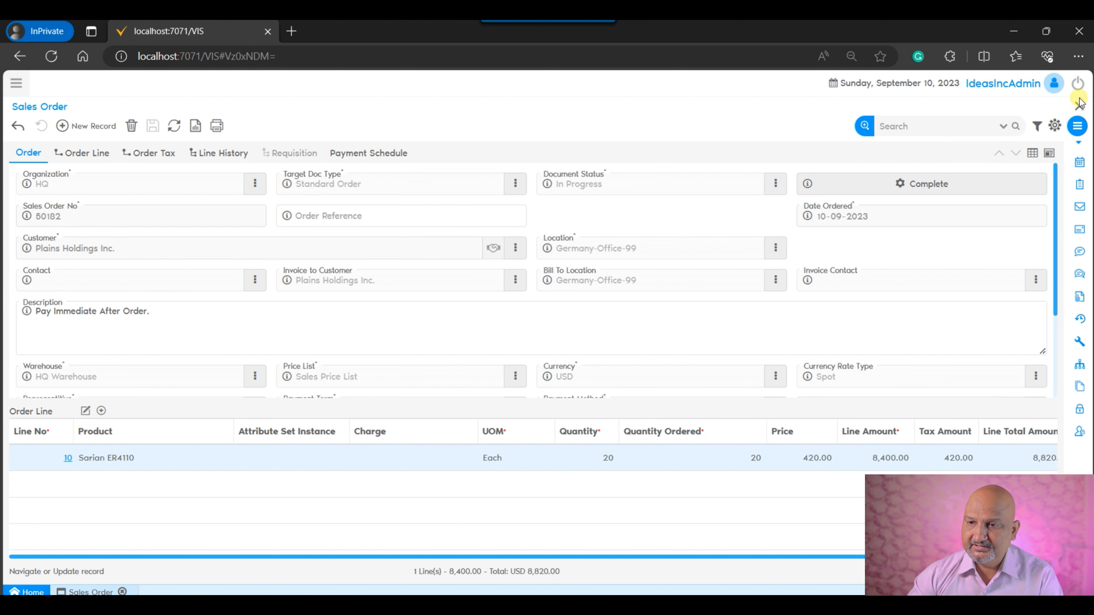
{"action": "left_click", "coordinate": [1079, 106]}
{"action": "left_click", "coordinate": [514, 309]}
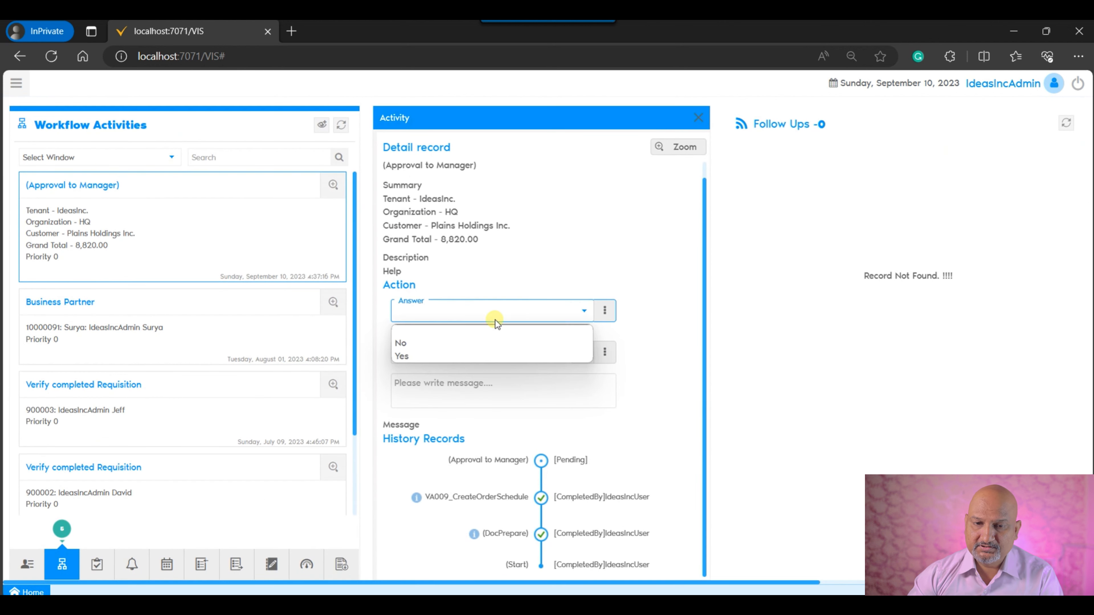
{"action": "left_click", "coordinate": [448, 357]}
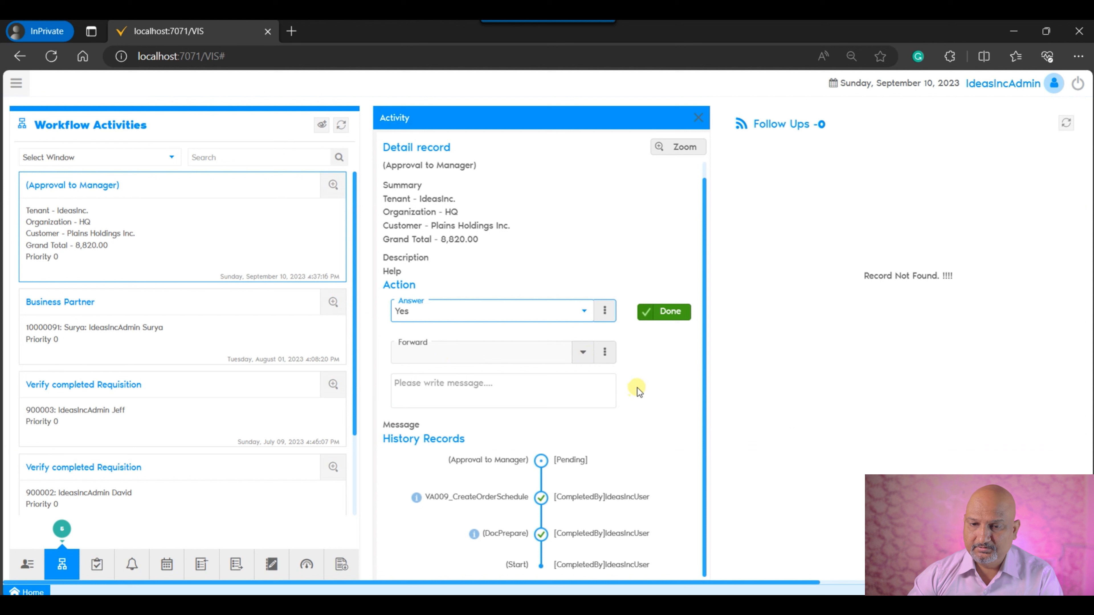
{"action": "left_click", "coordinate": [475, 312]}
{"action": "left_click", "coordinate": [433, 331]}
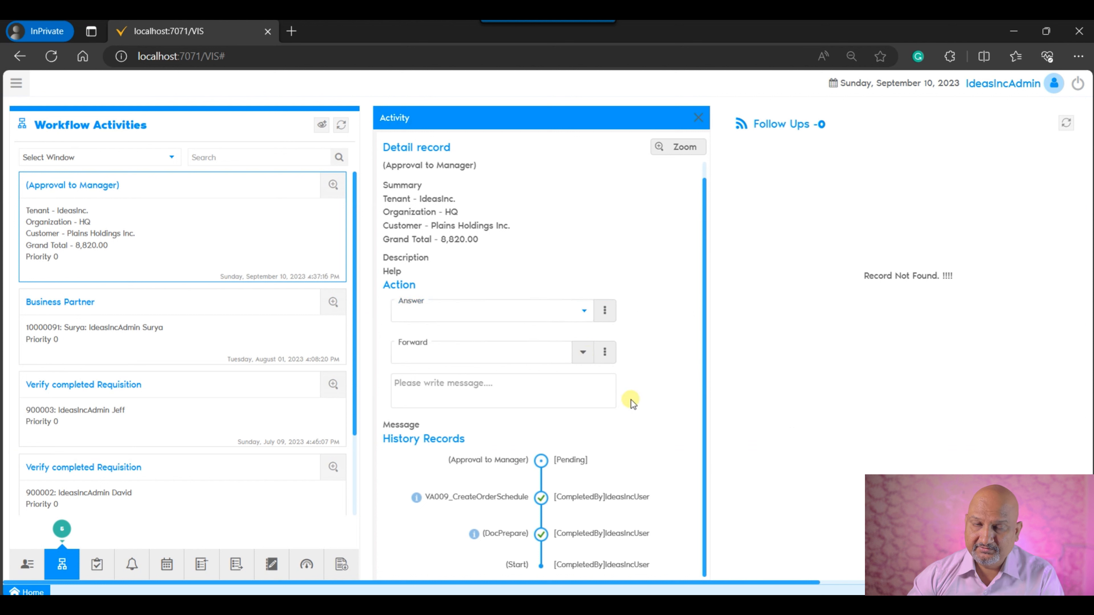
{"action": "left_click", "coordinate": [465, 360]}
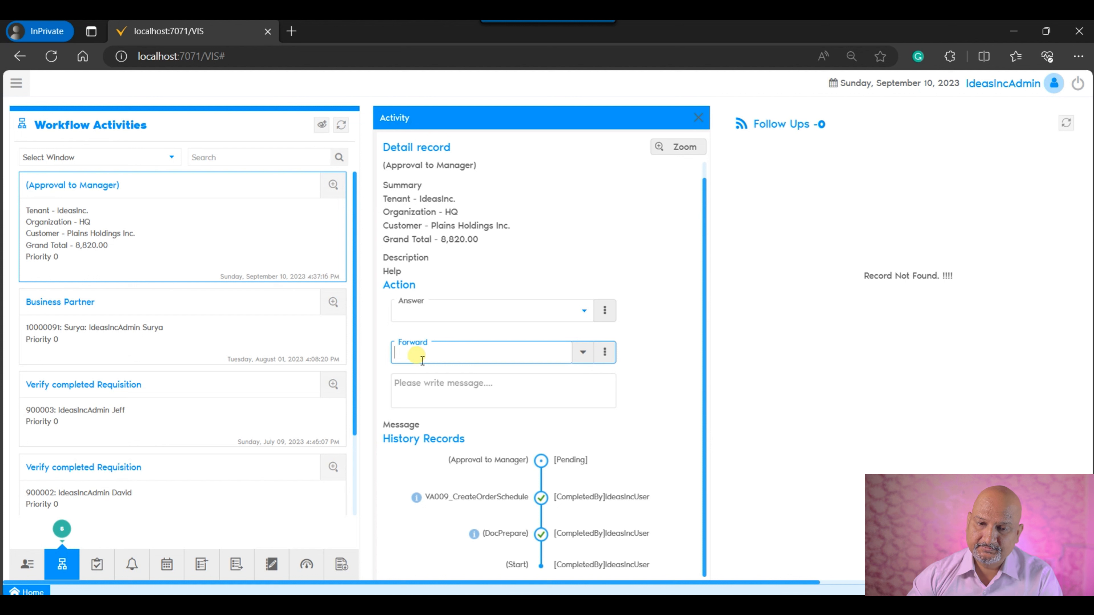
Step: Approve the Plains Holdings Inc. activity by setting the answer to Yes and submitting it
{"action": "left_click", "coordinate": [448, 311]}
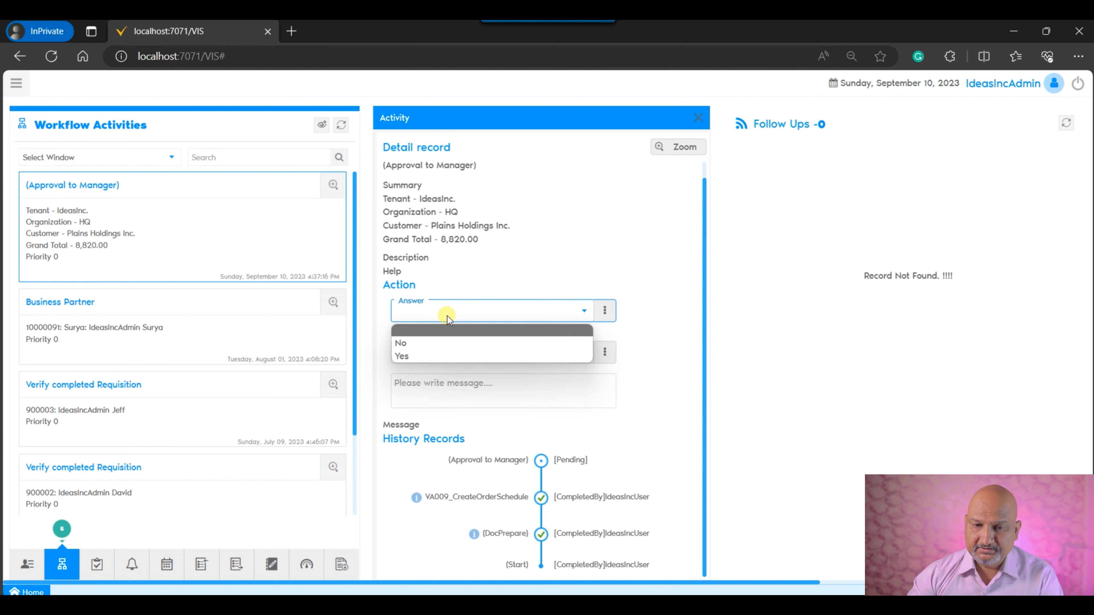
{"action": "left_click", "coordinate": [418, 360]}
{"action": "left_click", "coordinate": [660, 312]}
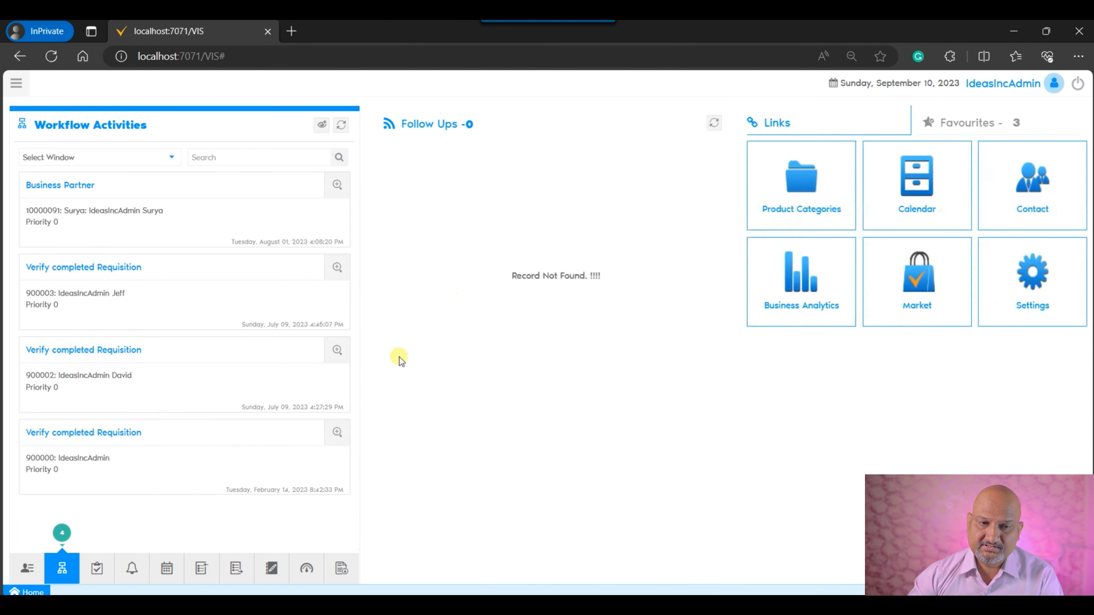
Step: Find Sales Order by searching the application menu for "sales order" and open its window
{"action": "left_click", "coordinate": [16, 83]}
{"action": "type", "text": "sale"}
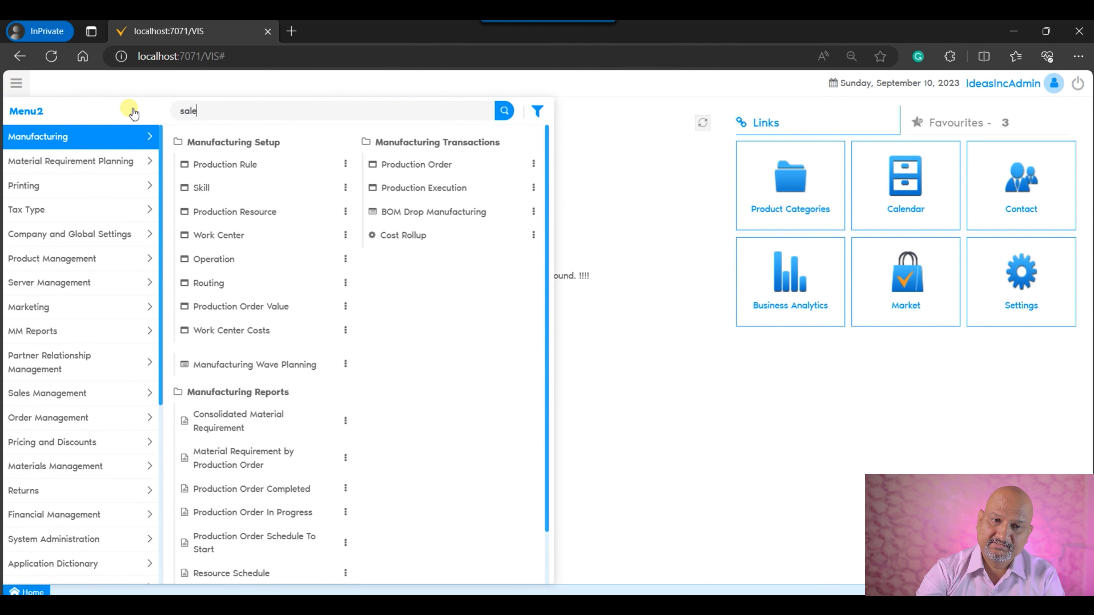
{"action": "type", "text": " order"}
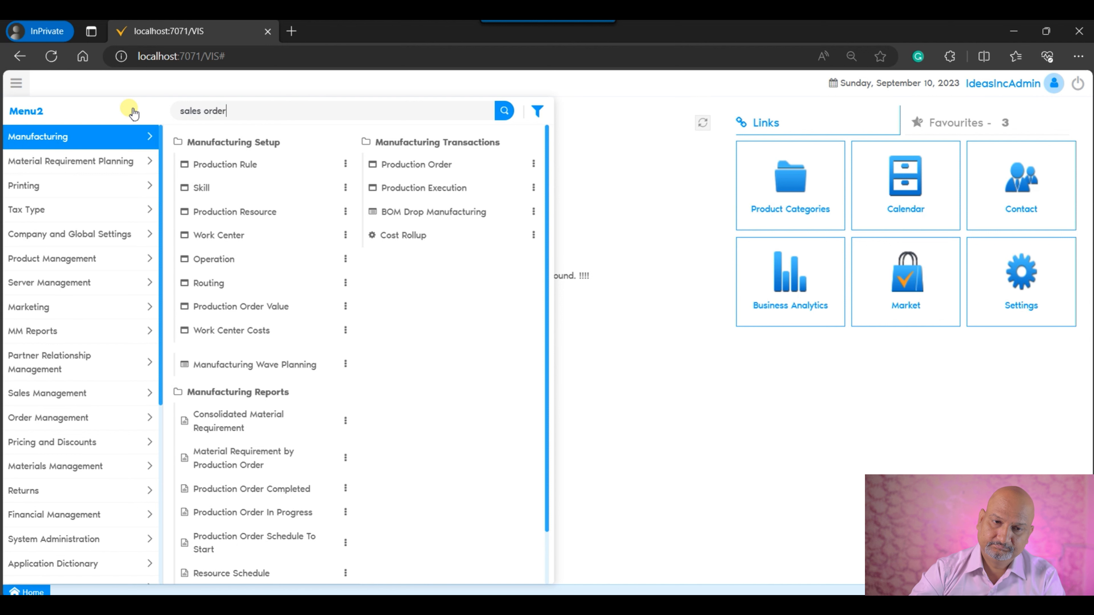
{"action": "key", "text": "Down"}
{"action": "key", "text": "Up"}
{"action": "key", "text": "Up"}
{"action": "key", "text": "Up"}
{"action": "key", "text": "Up"}
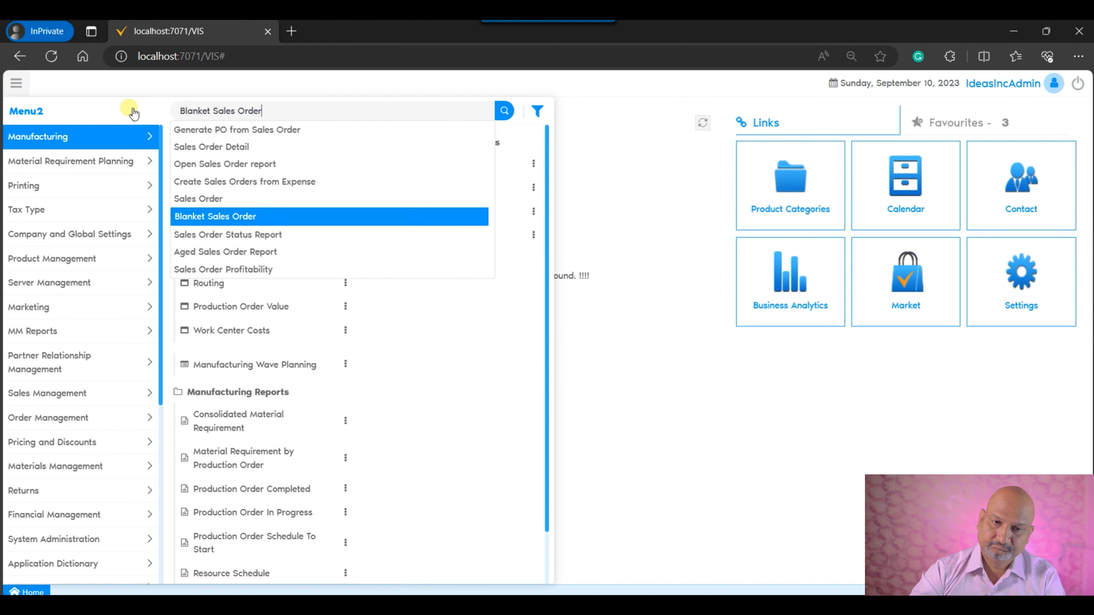
{"action": "key", "text": "Up"}
{"action": "key", "text": "Return"}
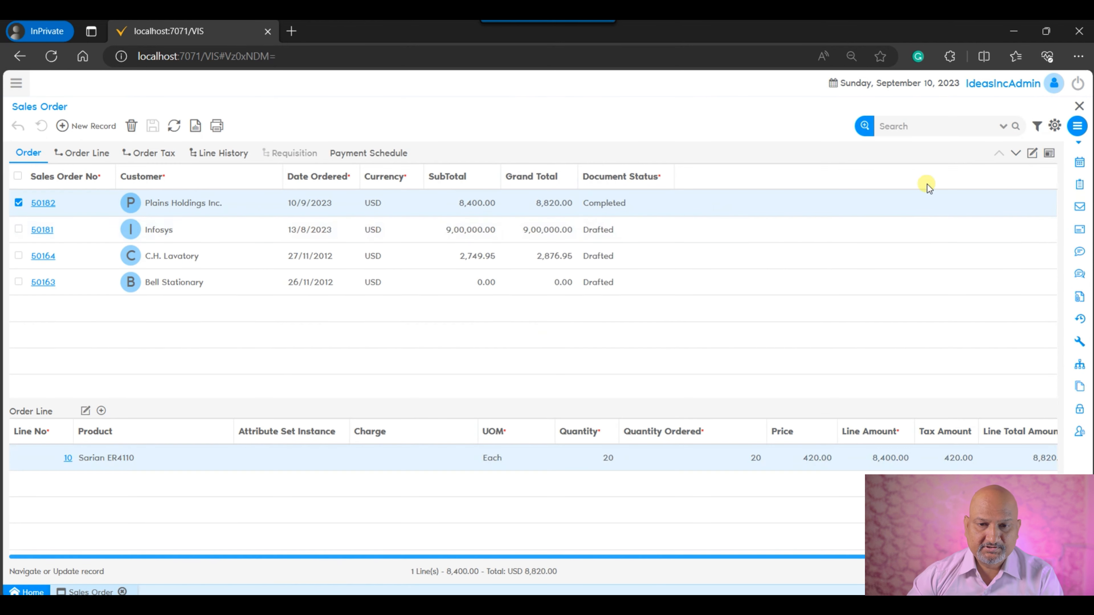
Step: View the Plains Holdings Inc. order as a form, check who created and updated it in its record info, and review the remaining fields
{"action": "left_click", "coordinate": [1034, 153]}
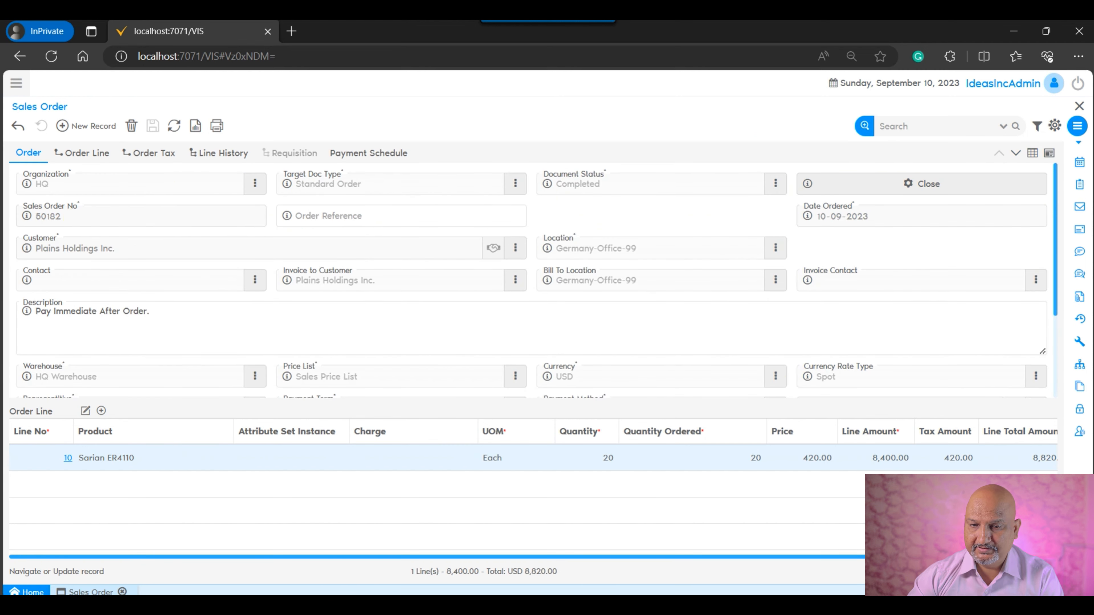
{"action": "left_click", "coordinate": [1046, 572]}
{"action": "left_click_drag", "start_coordinate": [430, 285], "coordinate": [664, 291]}
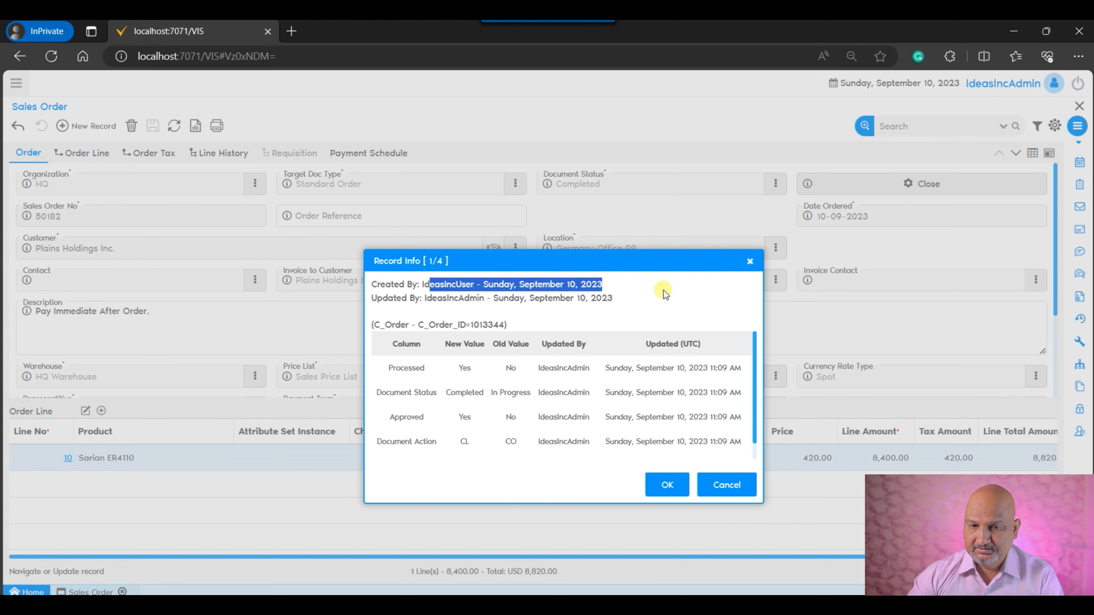
{"action": "left_click_drag", "start_coordinate": [427, 299], "coordinate": [675, 303]}
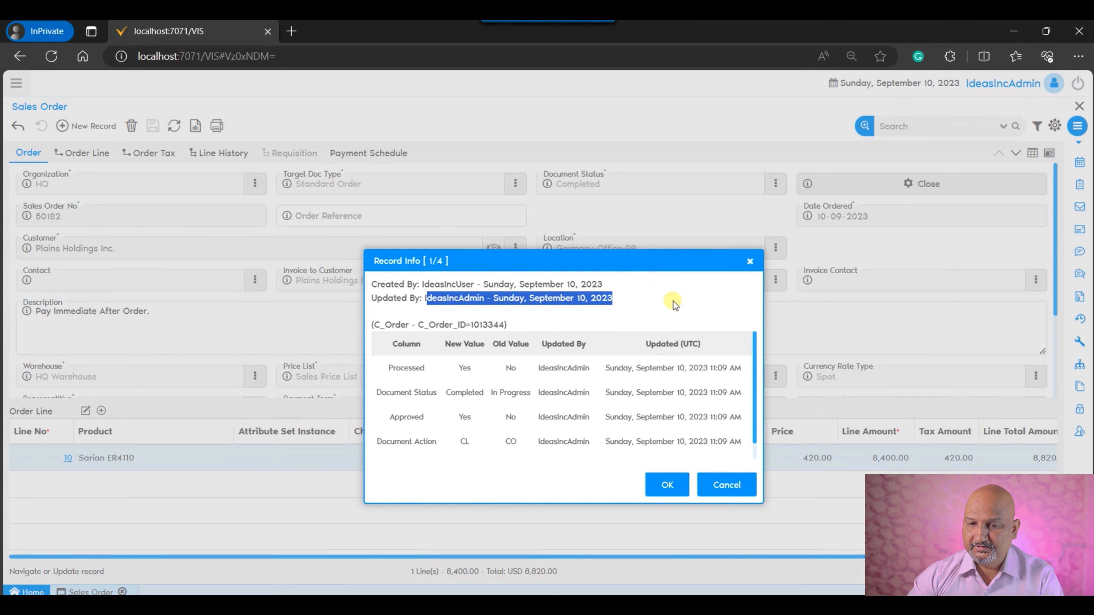
{"action": "left_click", "coordinate": [750, 262]}
{"action": "scroll", "coordinate": [487, 208], "scroll_direction": "down", "scroll_amount": 3}
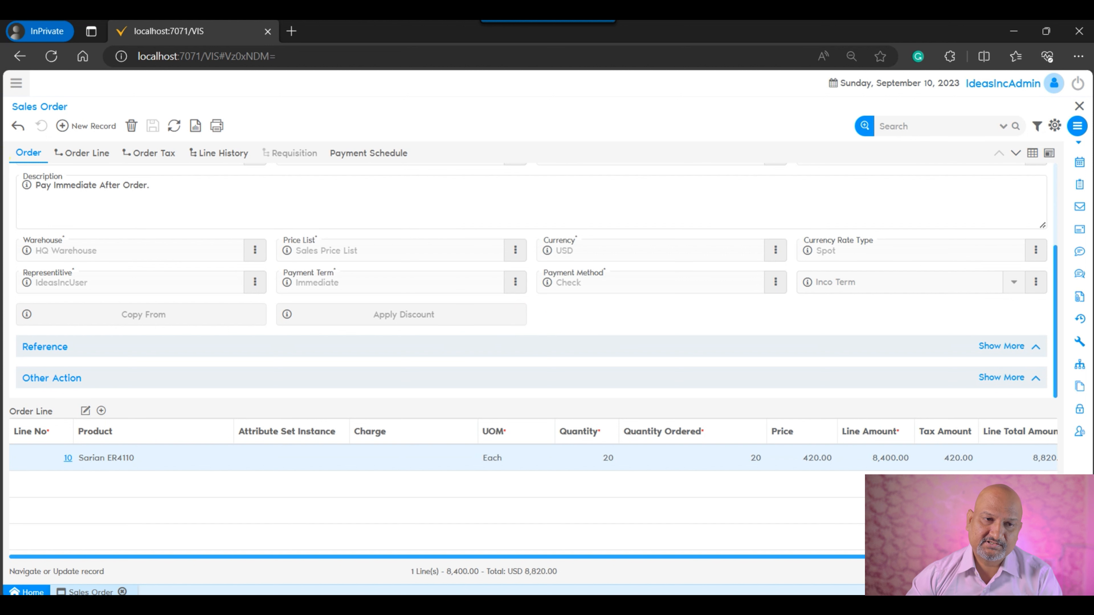
Step: Search the application menu for "workflow" and open the Workflow Setup window
{"action": "left_click", "coordinate": [16, 82]}
{"action": "type", "text": "workflow"}
{"action": "key", "text": "Down"}
{"action": "key", "text": "Return"}
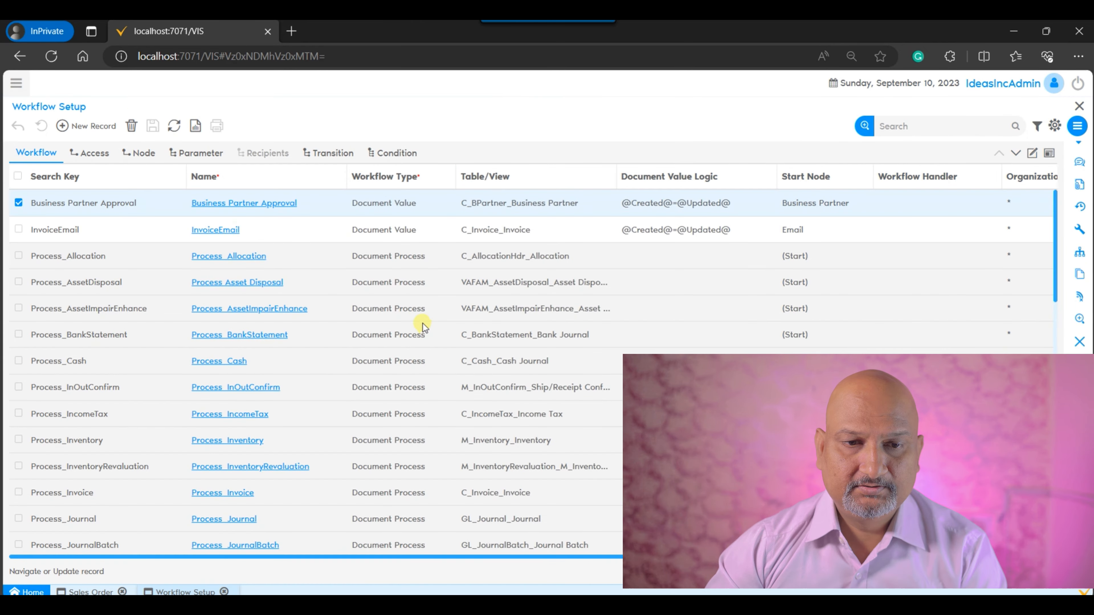